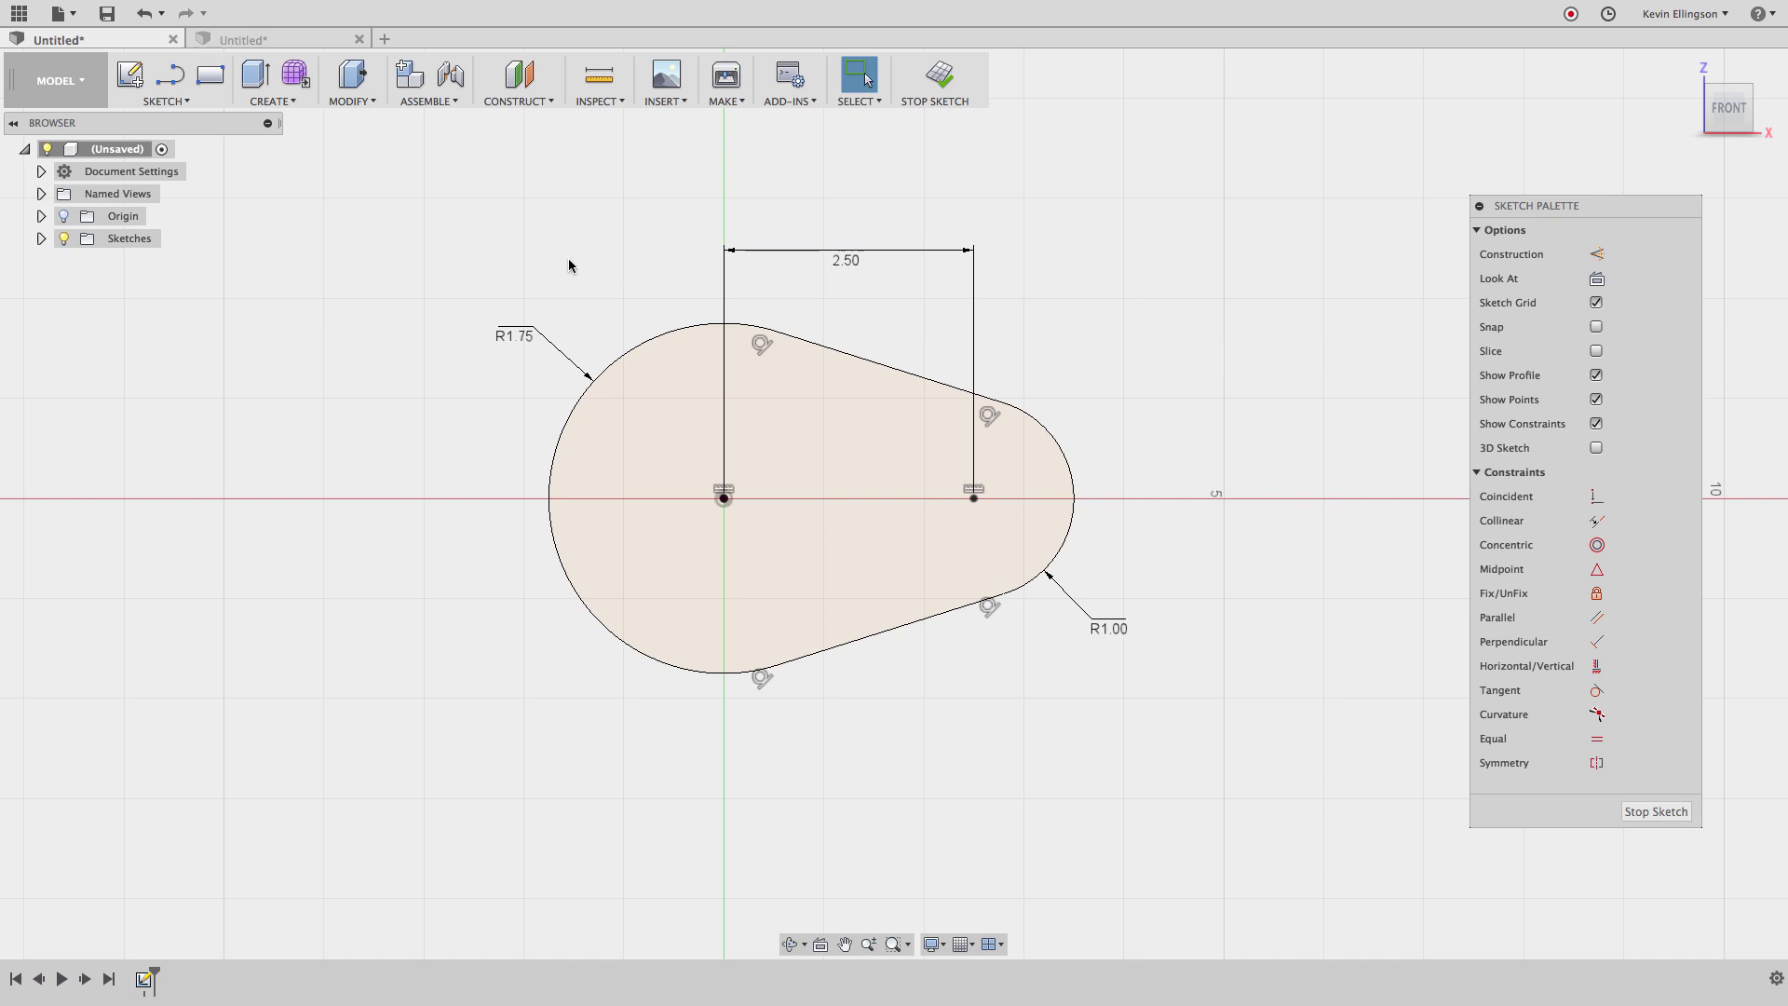
Step: Examine the open hourglass-shaped example design, then return to the rounded teardrop profile sketch
click(324, 48)
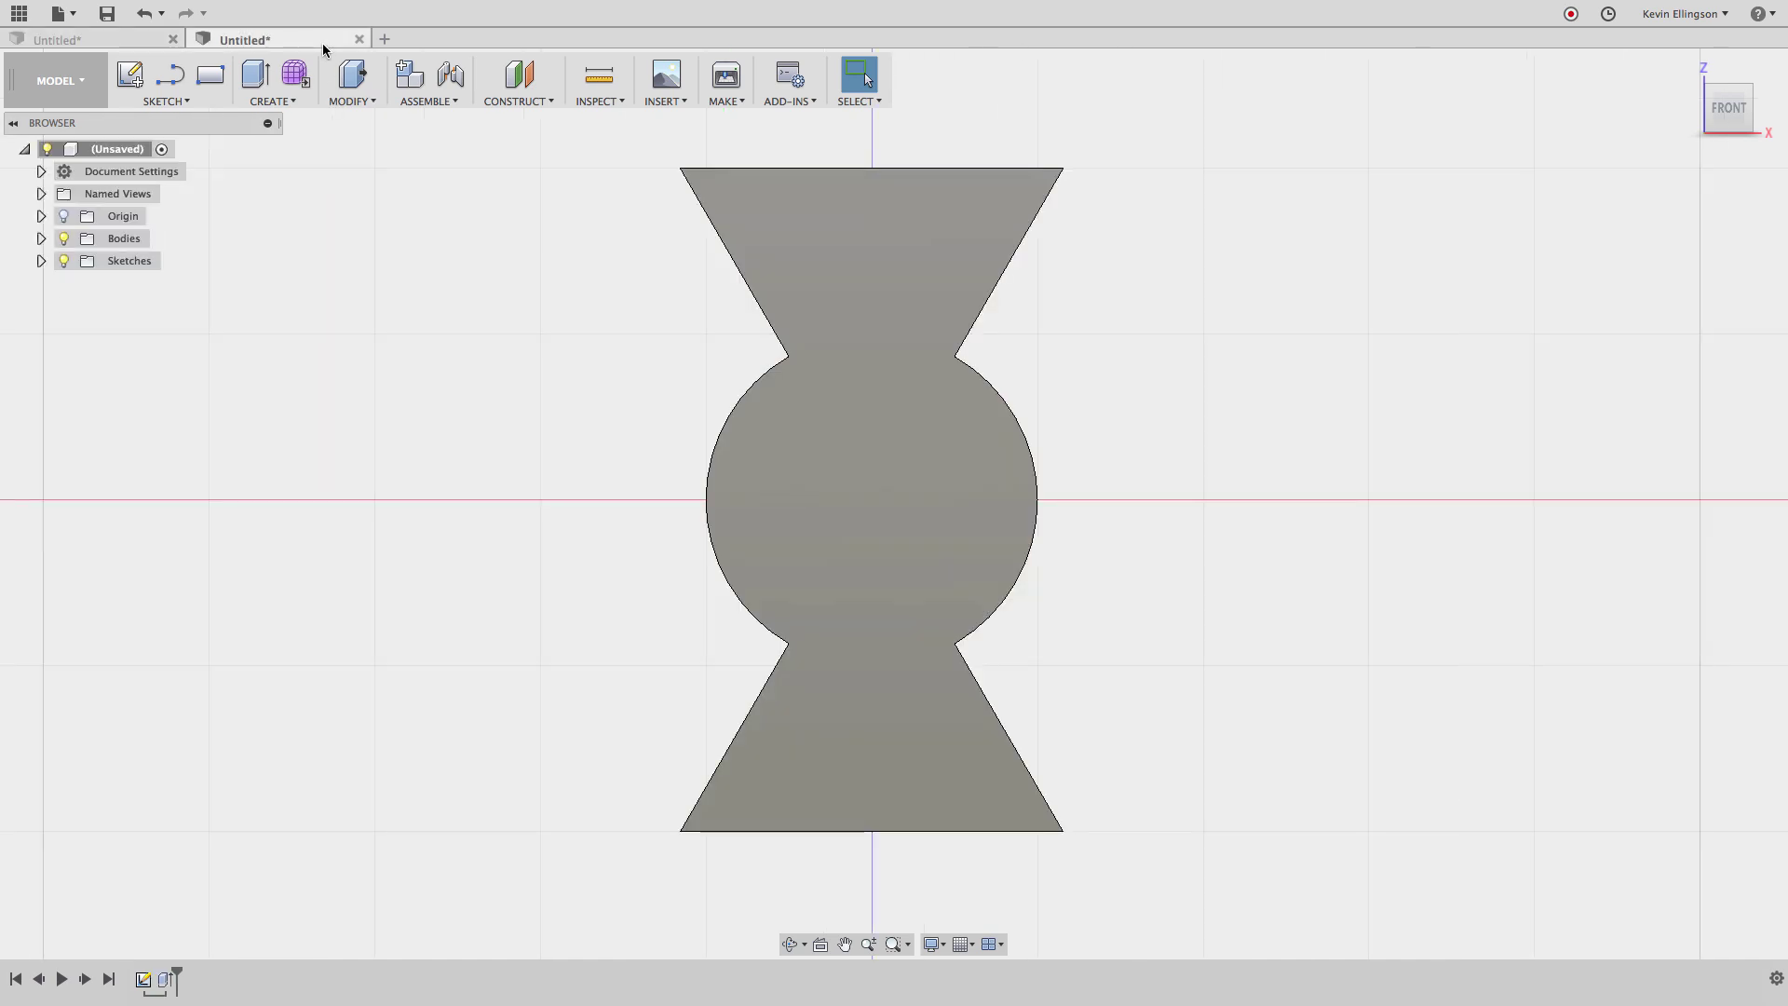
click(125, 39)
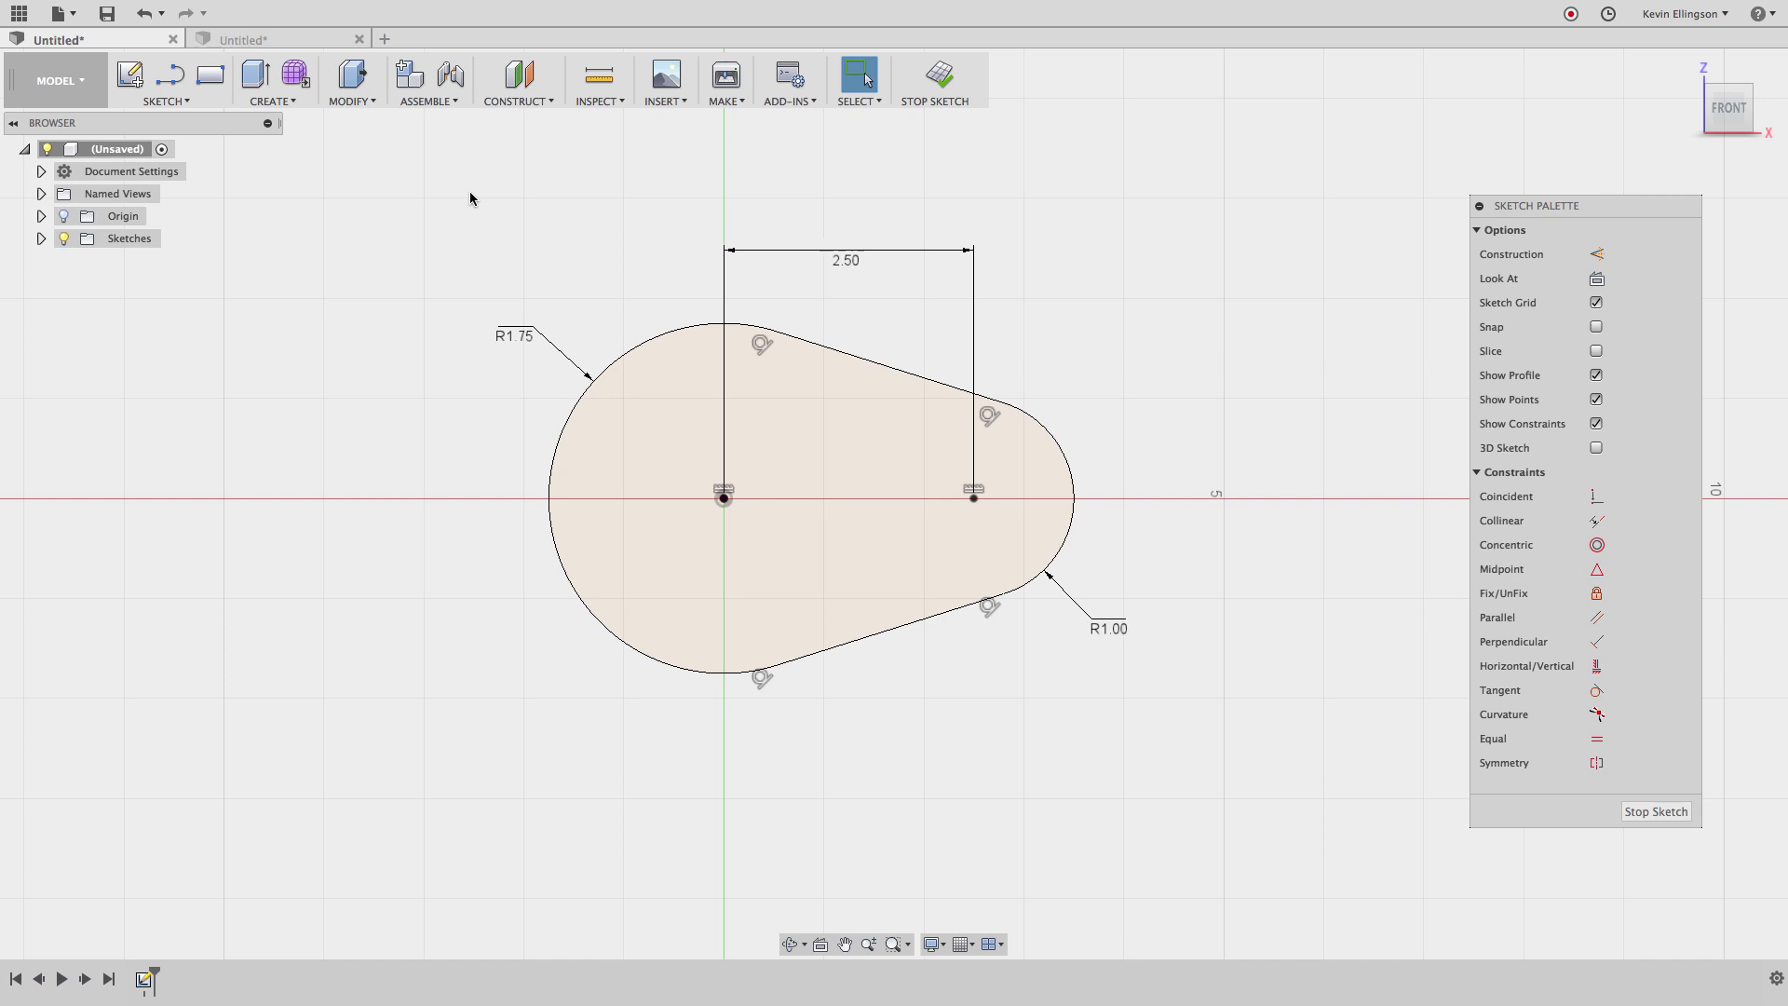
Step: In a new design, sketch a center-diameter circle about 3.84 in across on the front plane, centred on the origin
click(385, 40)
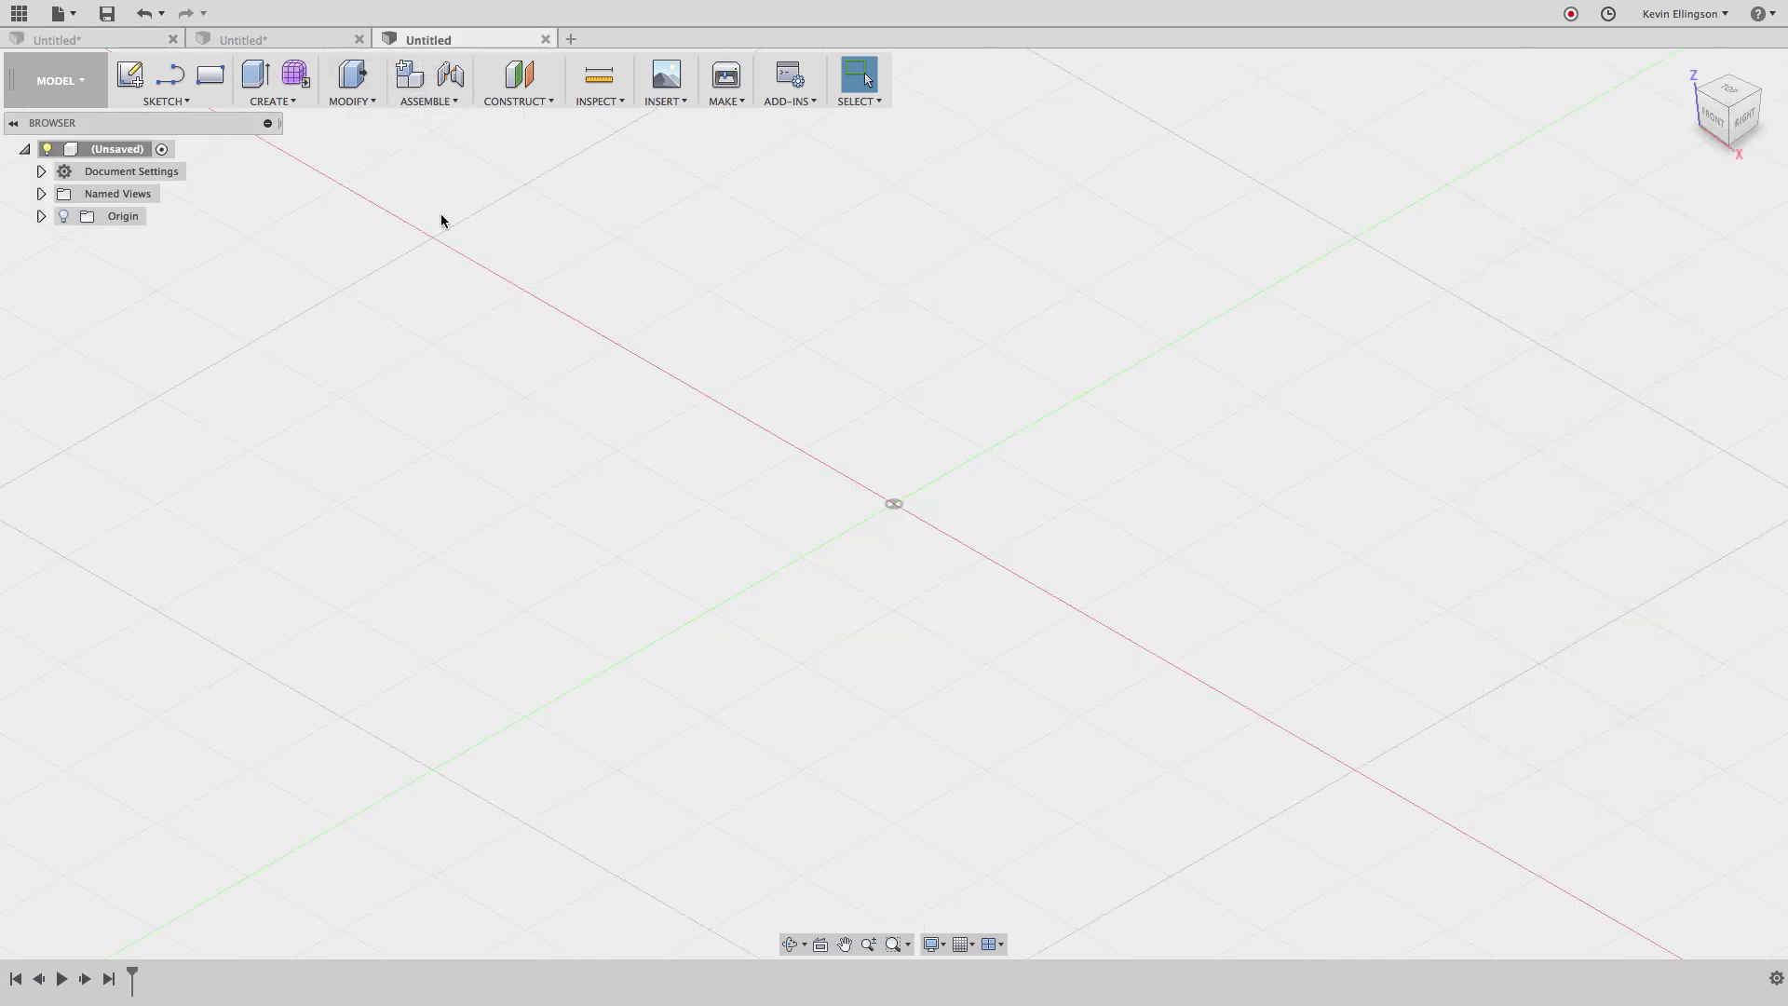
click(200, 105)
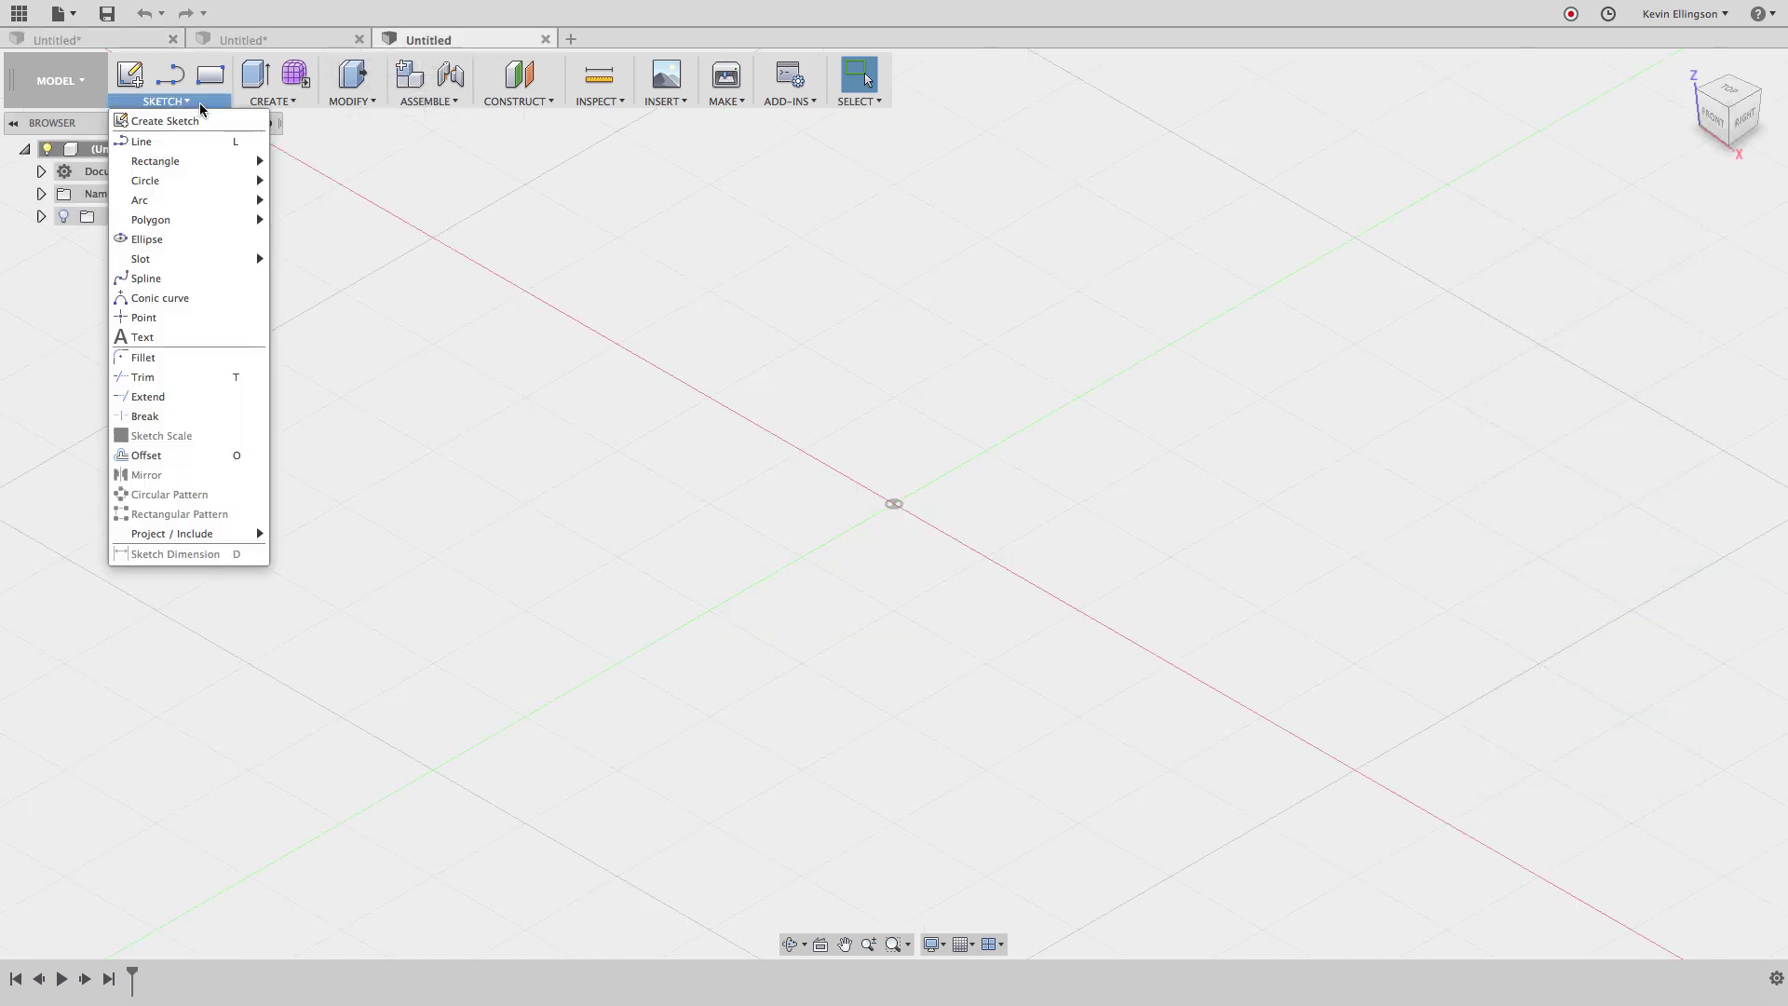
mouse_move(197, 186)
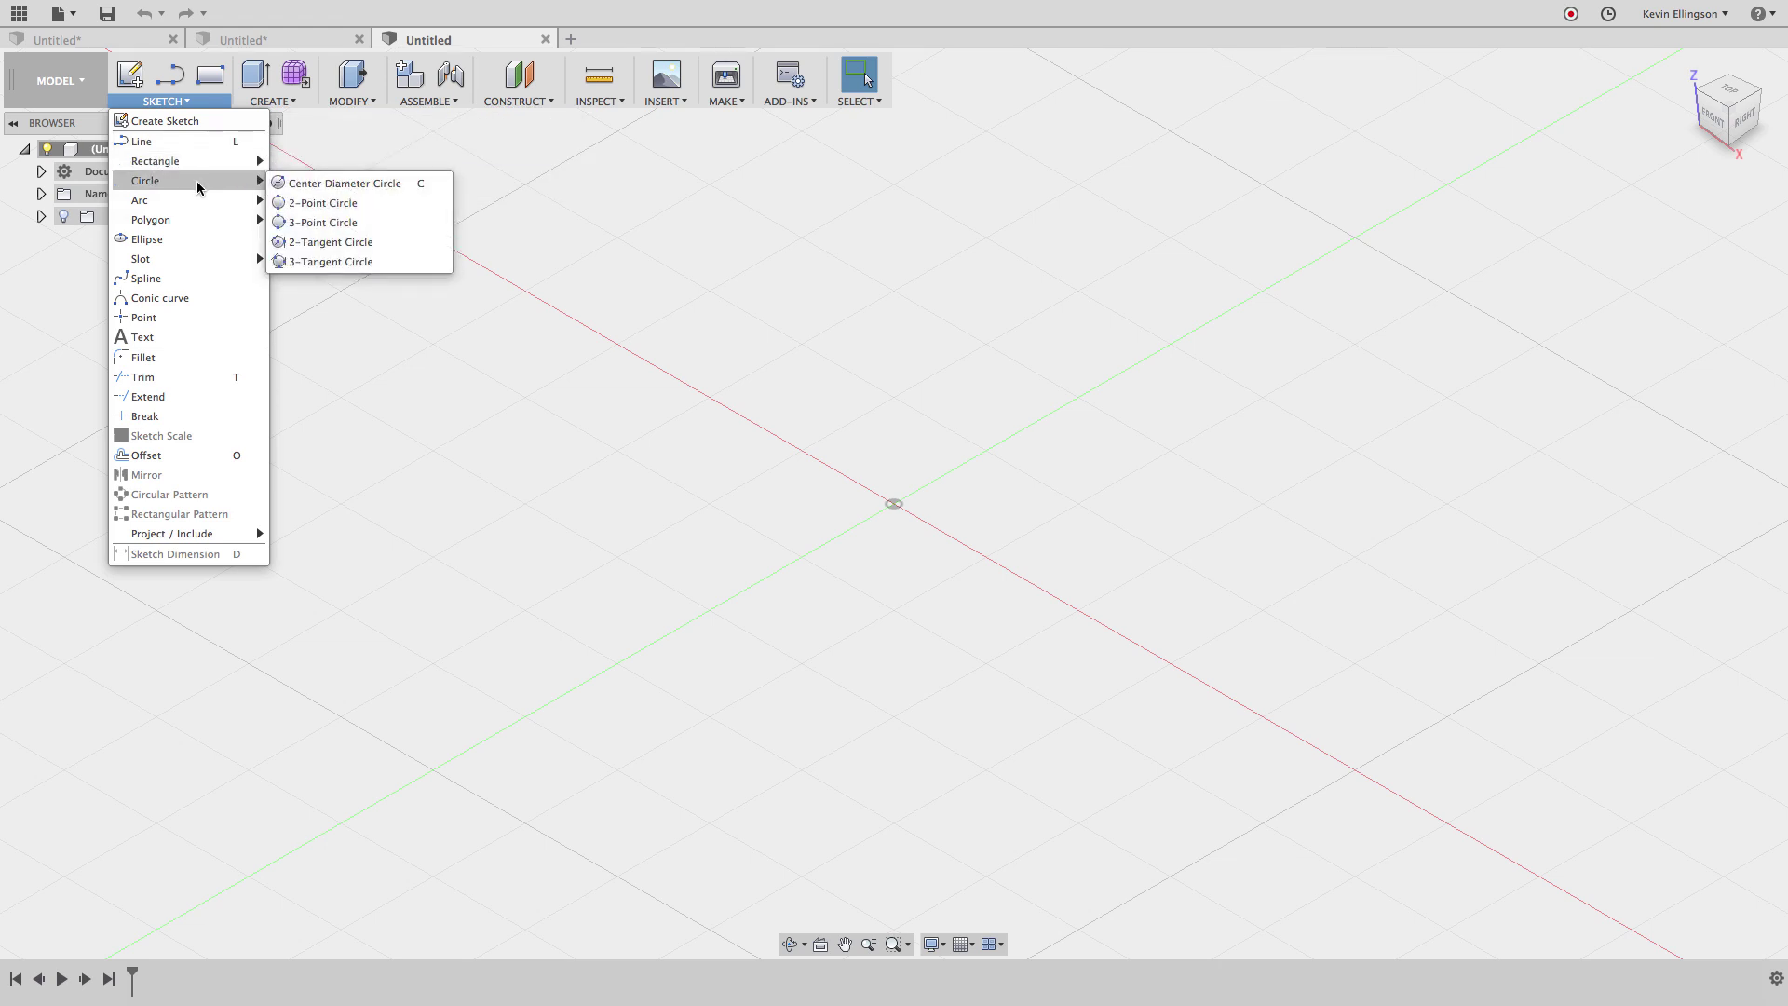
click(331, 183)
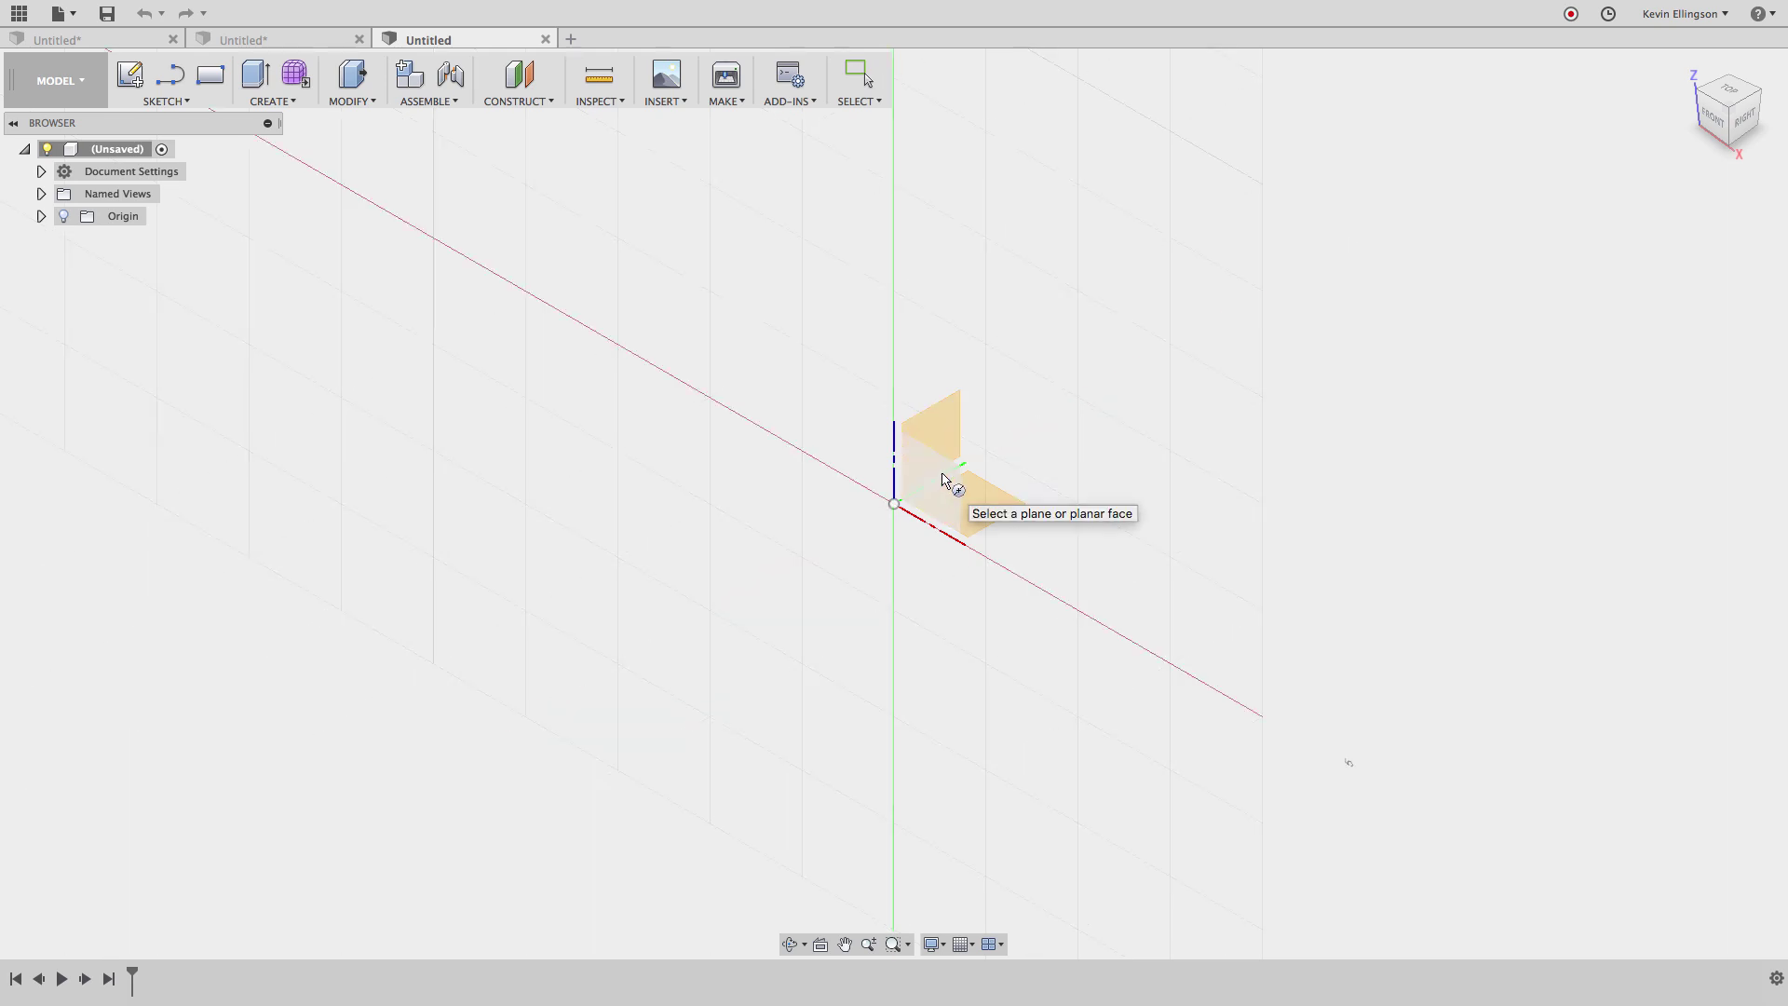
click(949, 483)
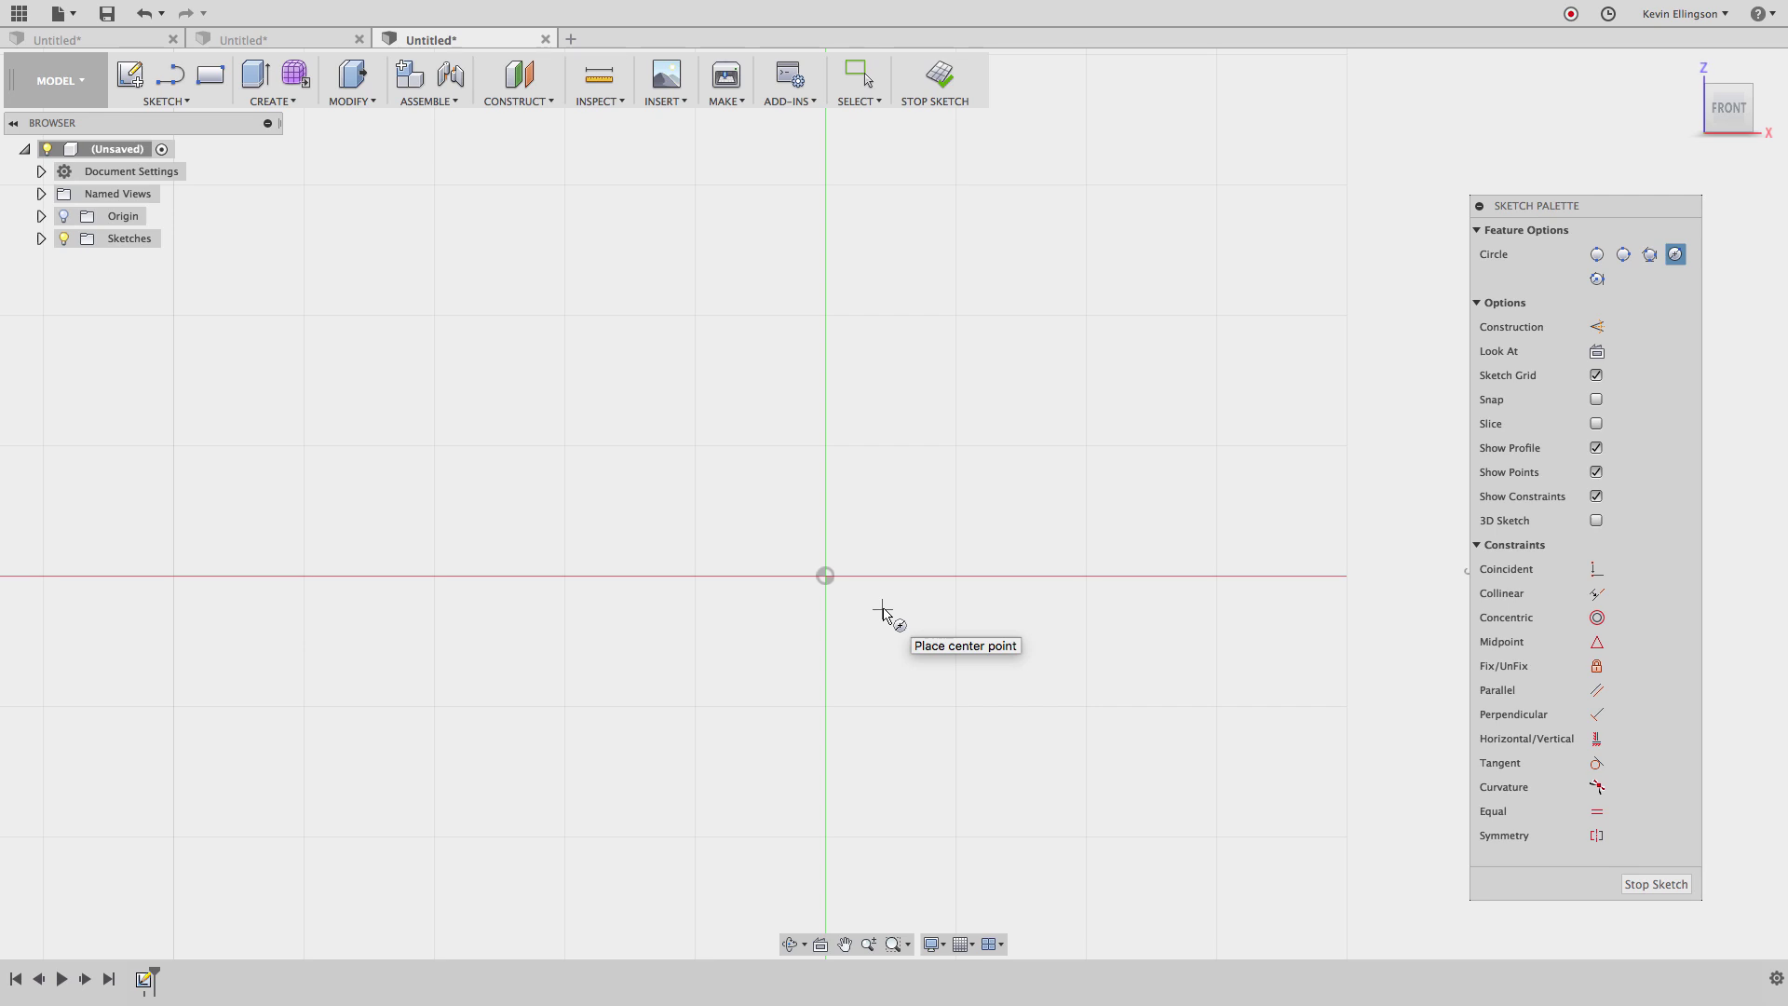
click(825, 577)
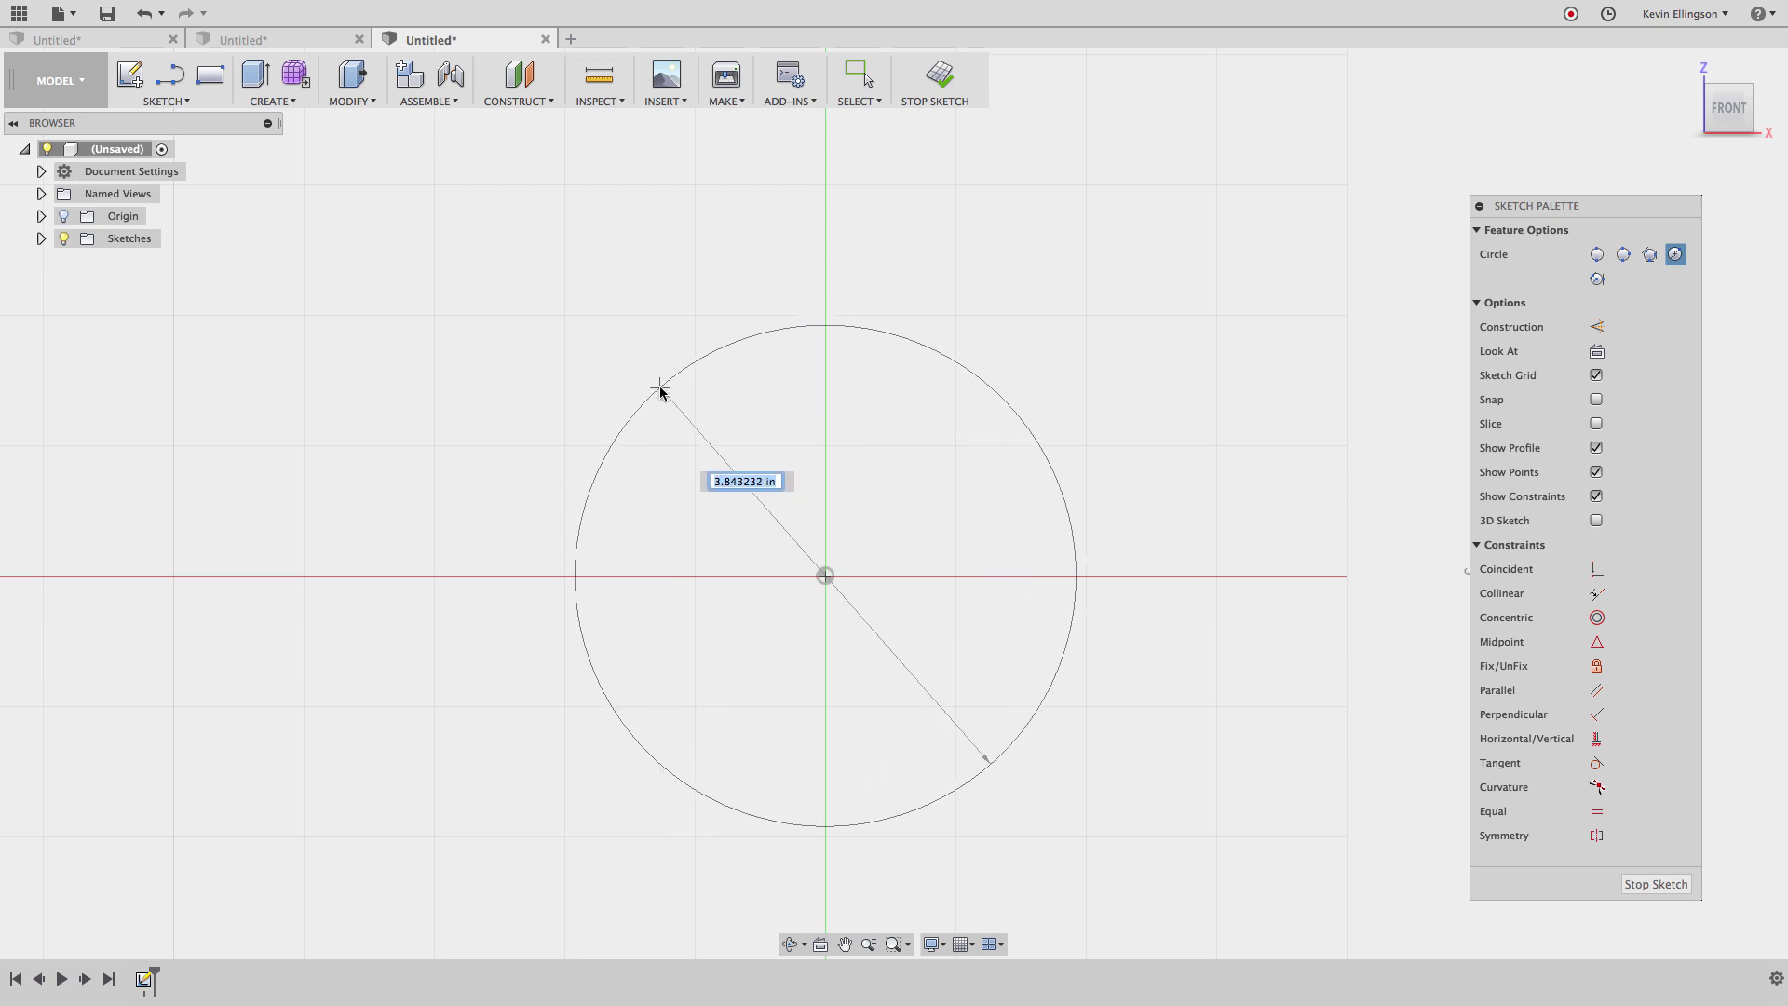
click(660, 391)
Step: Sketch a second circle to the right of the first, centred above the horizontal axis, and resize it to about 3.87 in diameter
scroll(662, 447, down, 5)
middle_drag(1078, 546, 798, 545)
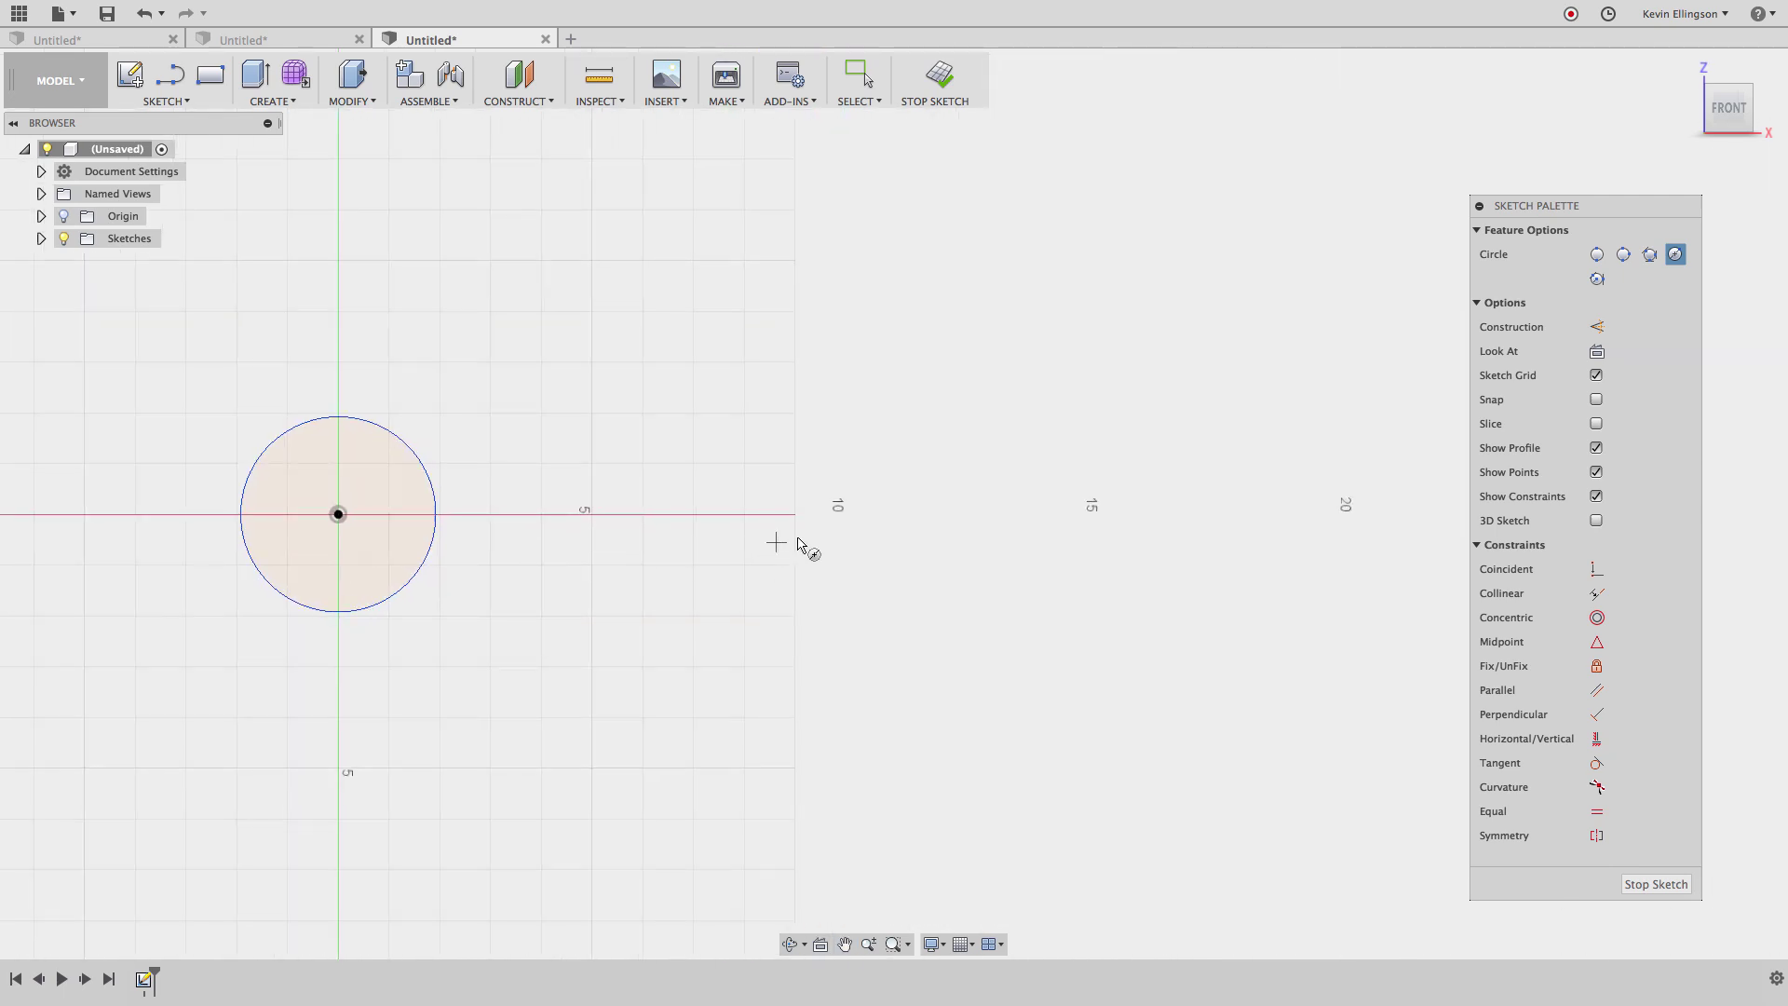
scroll(798, 545, up, 1)
click(801, 468)
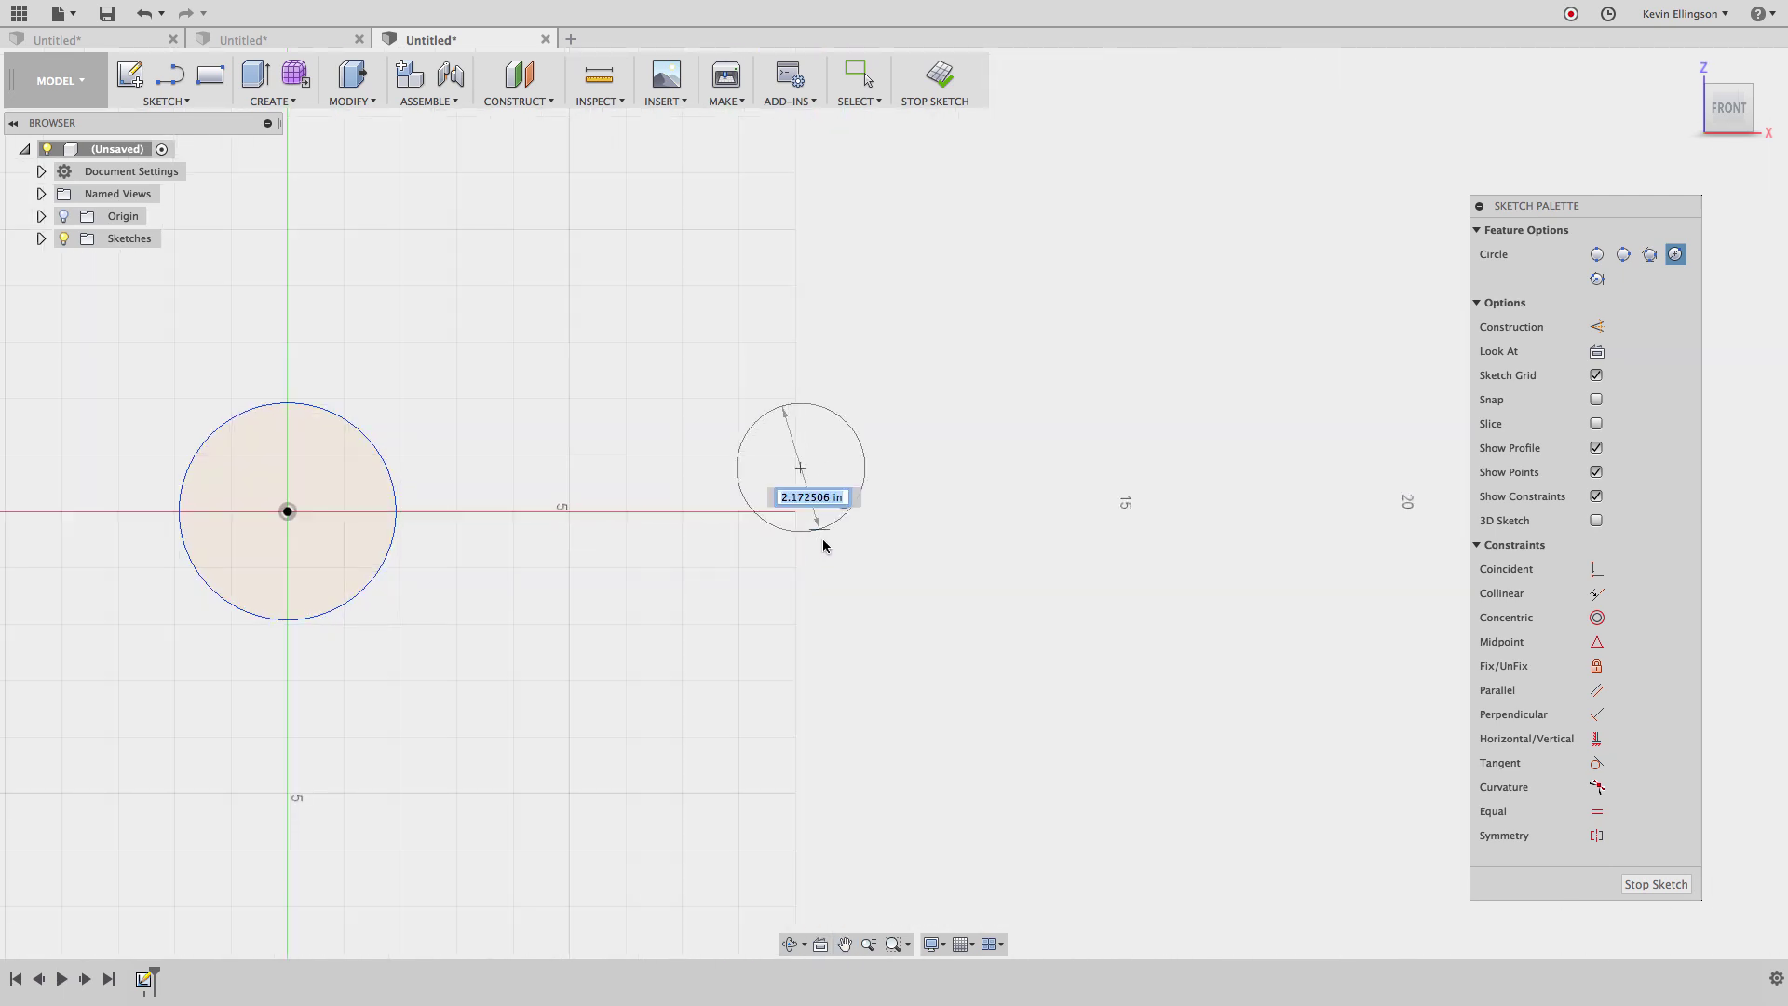
click(843, 608)
middle_drag(639, 613, 835, 622)
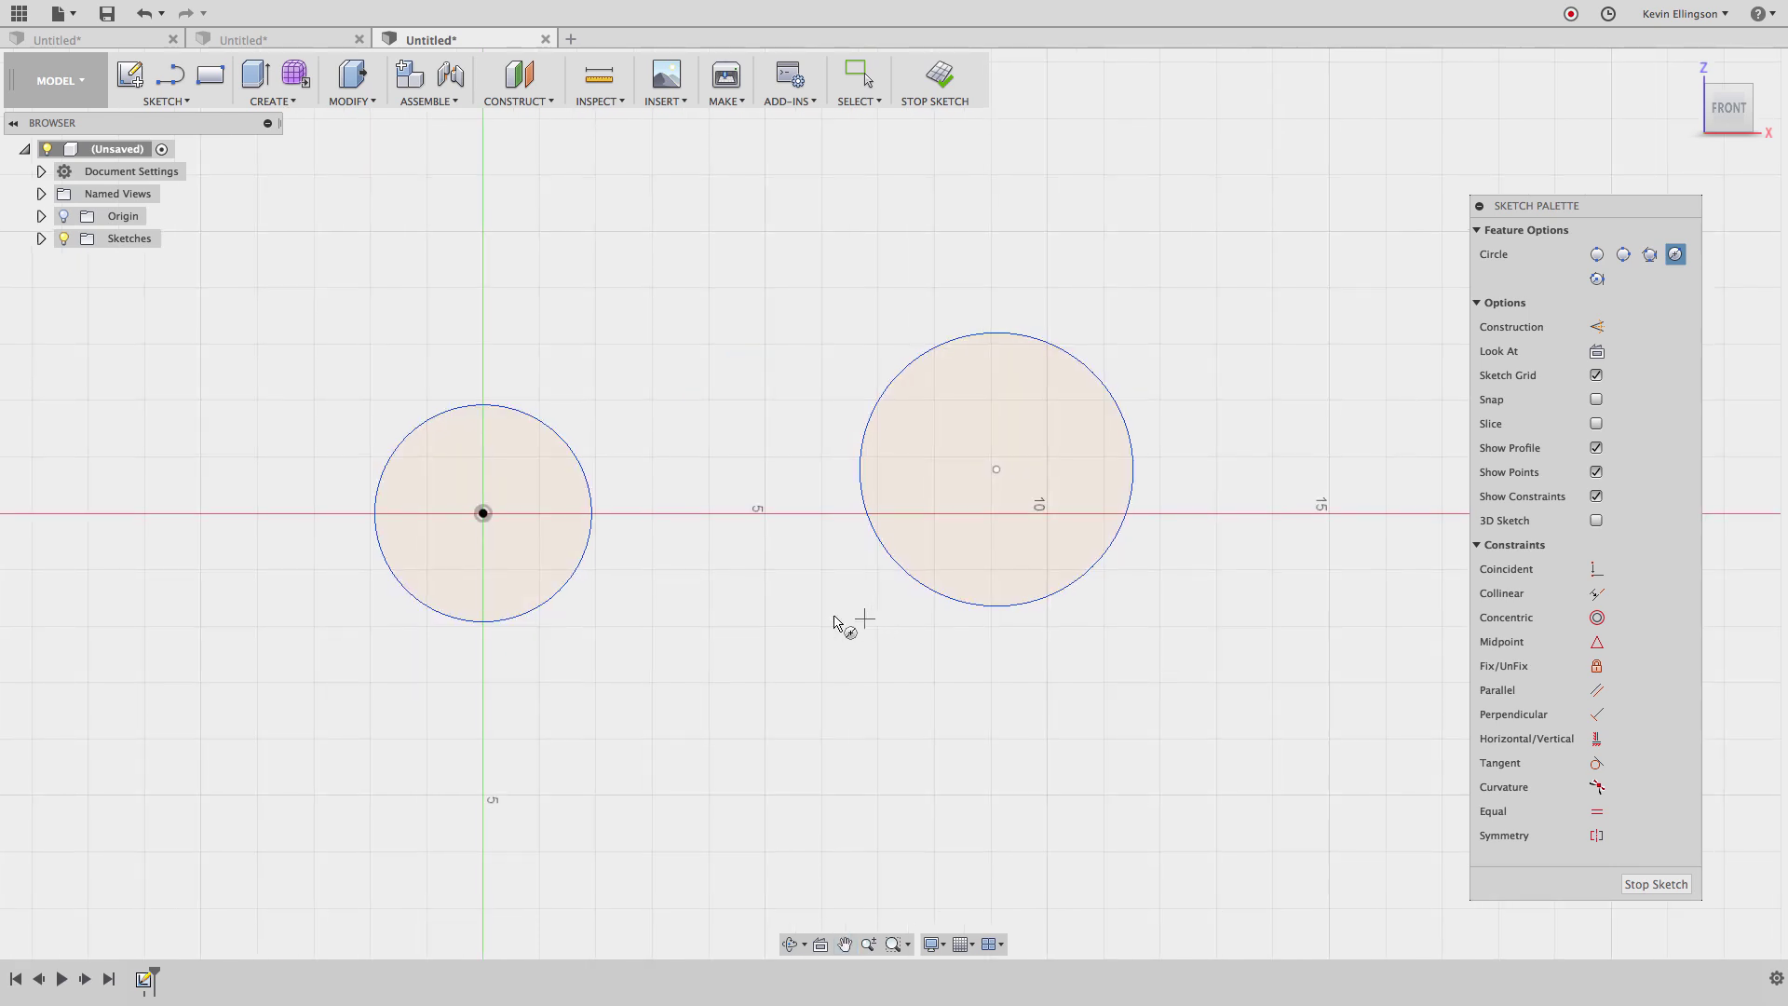
key(Escape)
drag(1077, 360, 1062, 384)
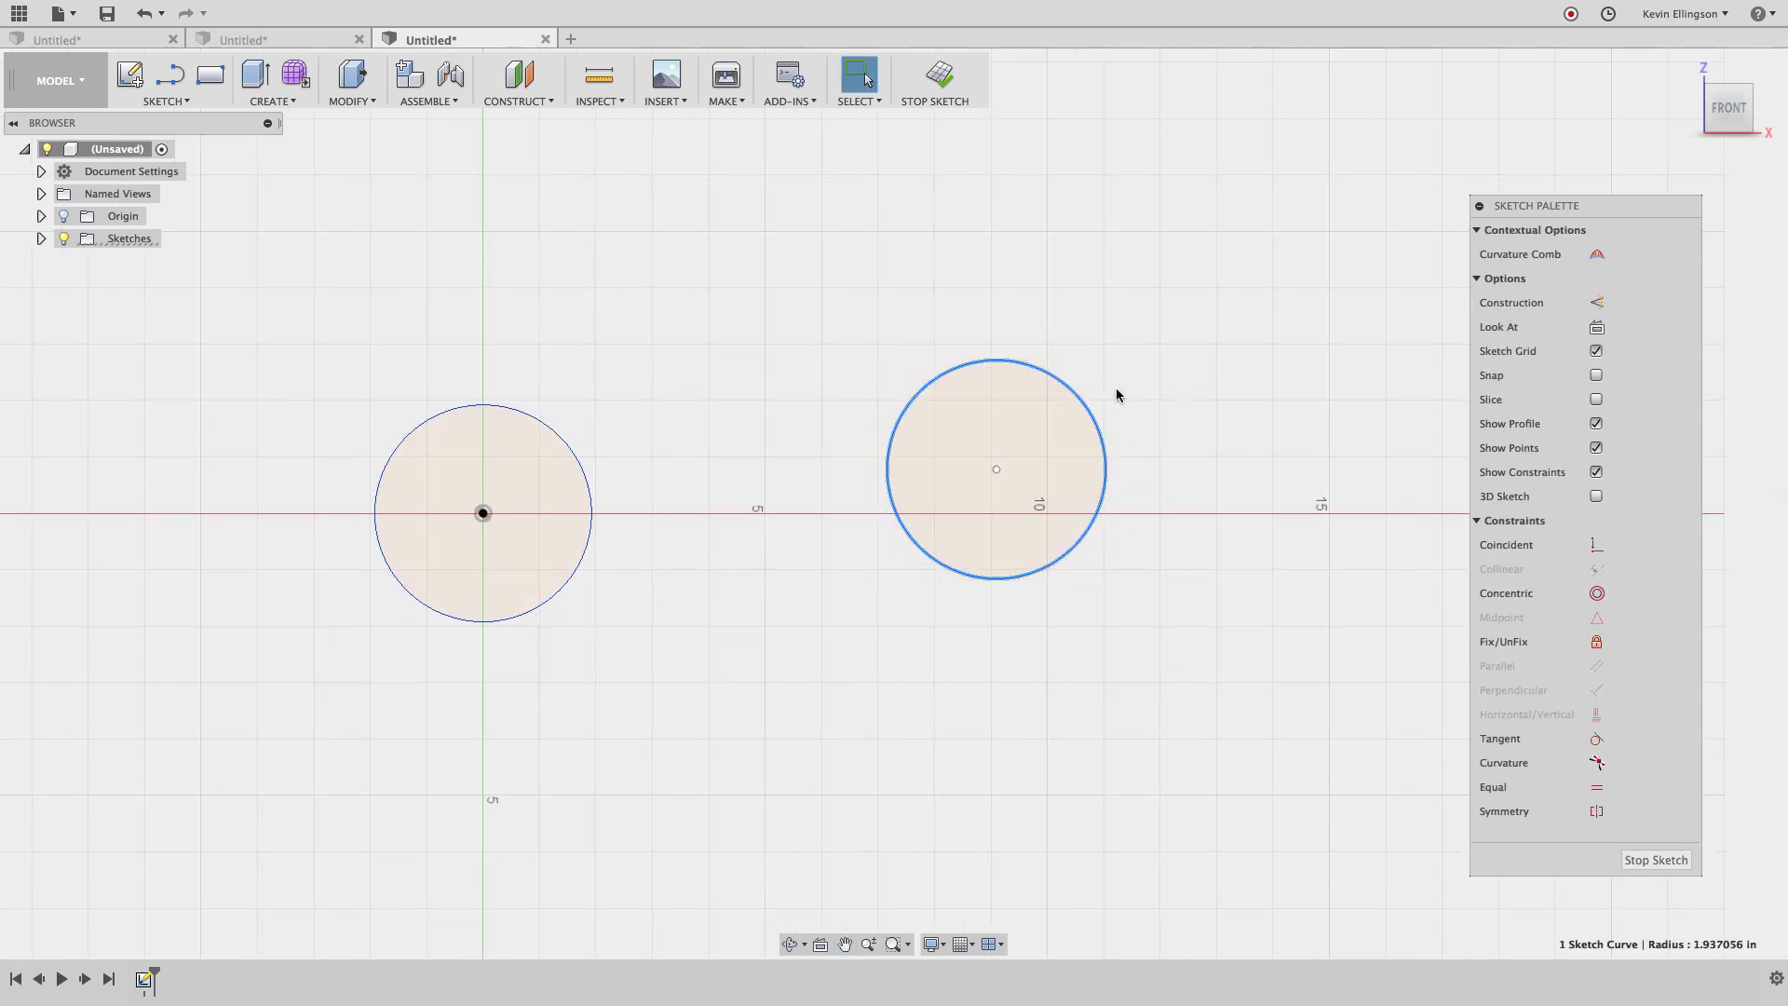
click(1117, 395)
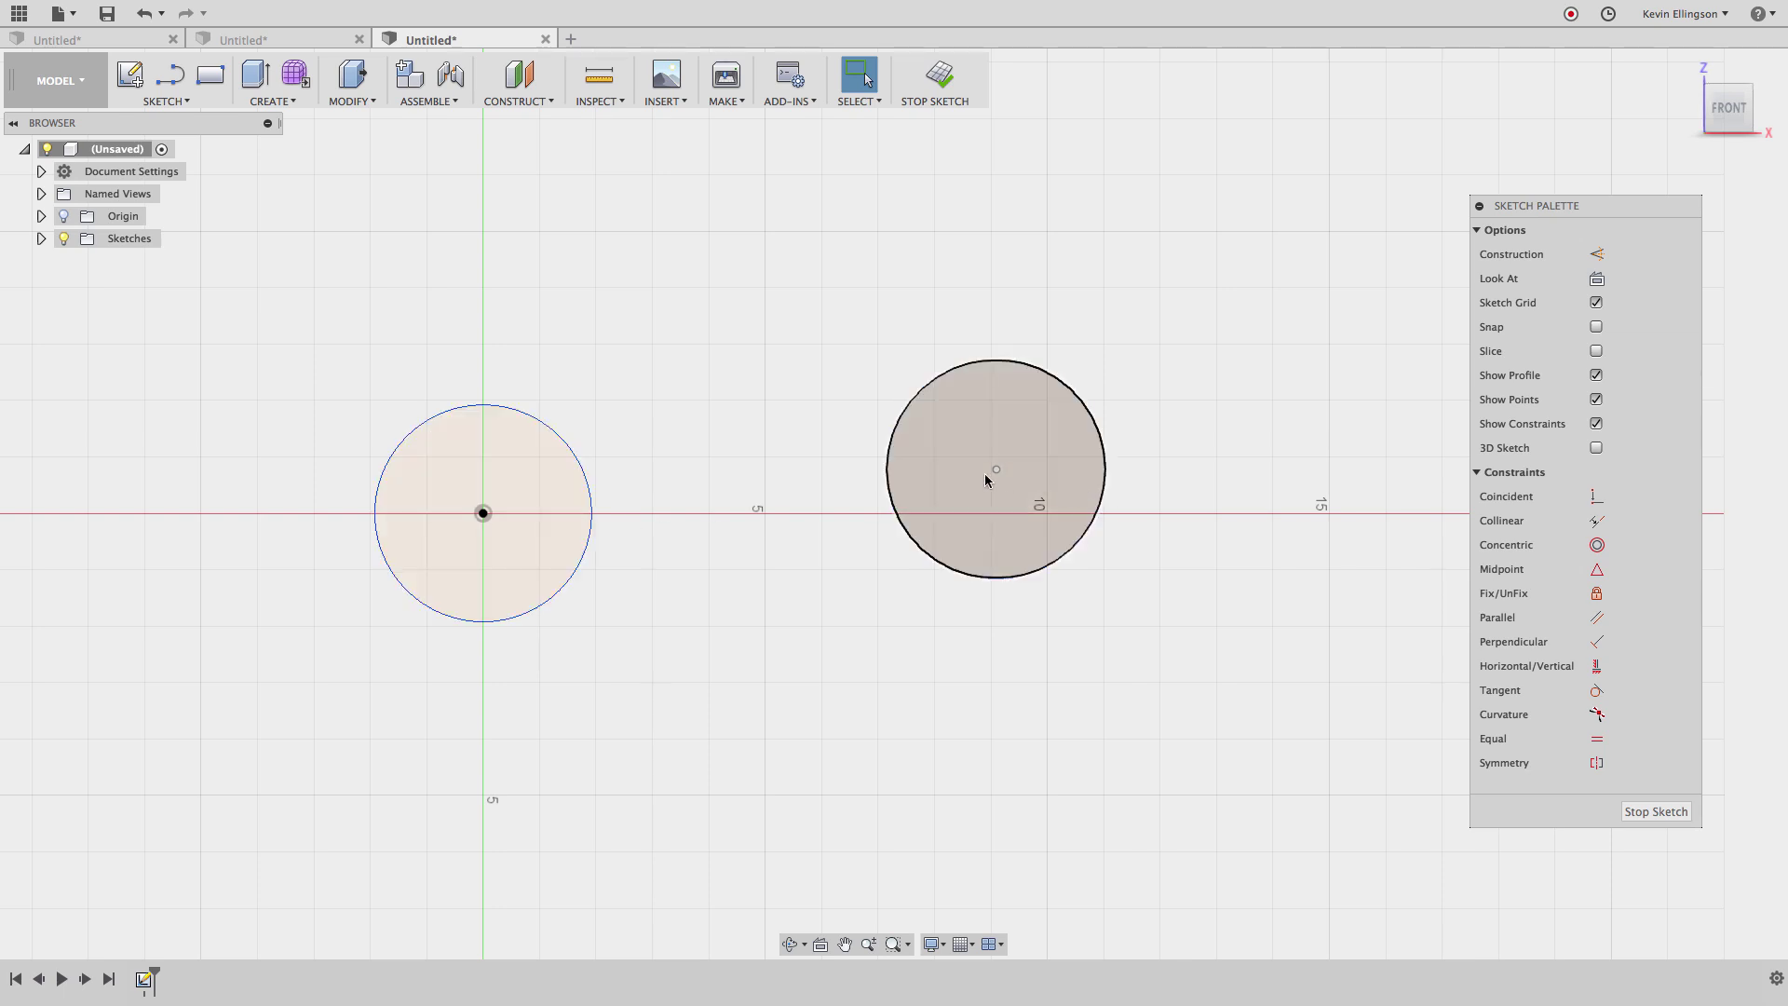
Step: Apply a Horizontal/Vertical constraint between the two circle centres to align them horizontally
click(1596, 666)
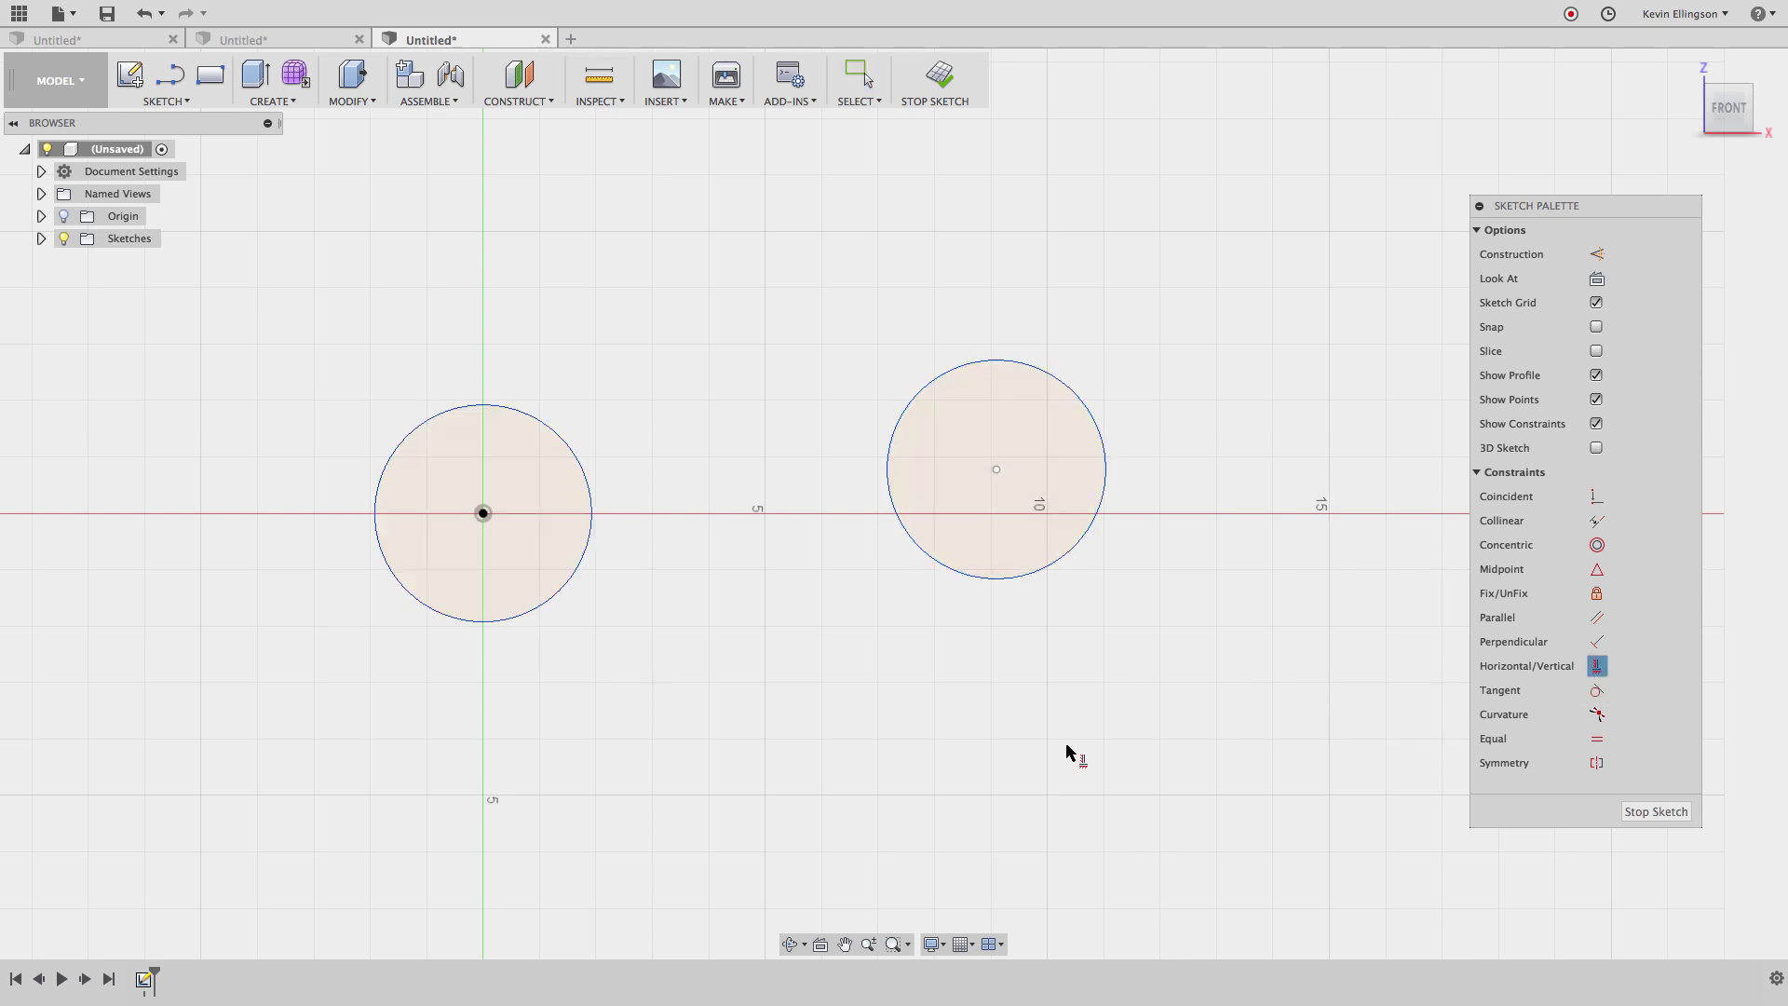
click(483, 513)
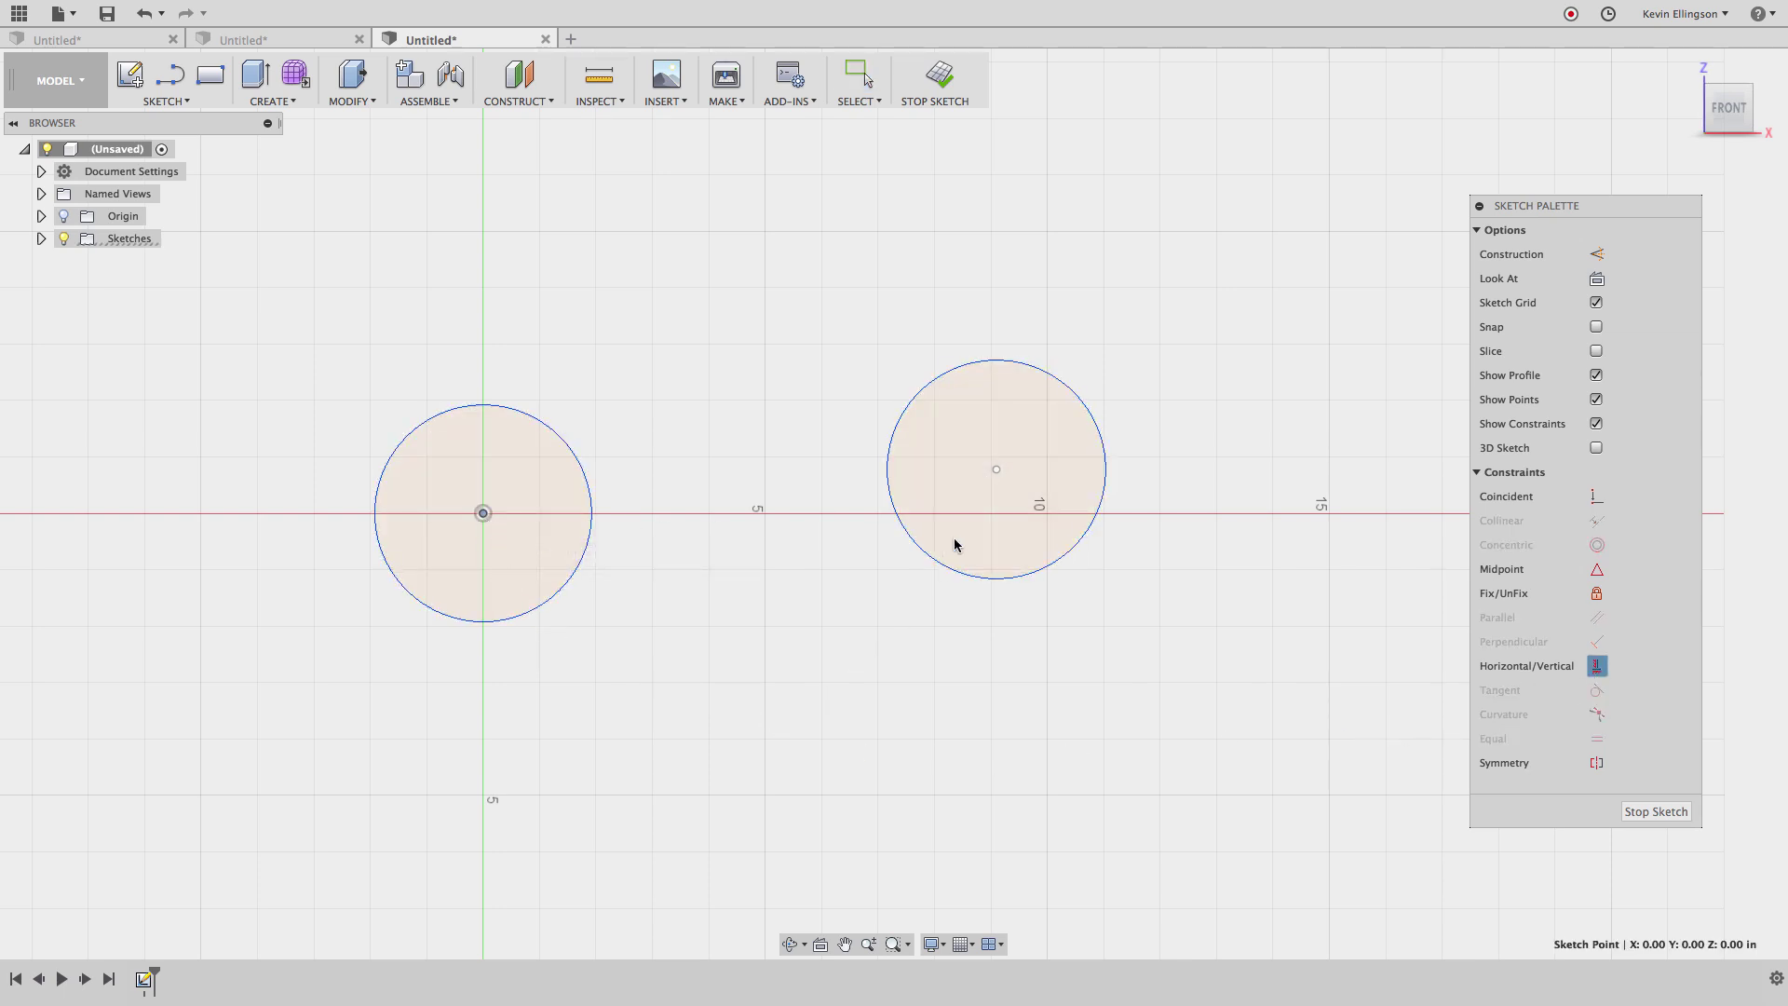
click(995, 468)
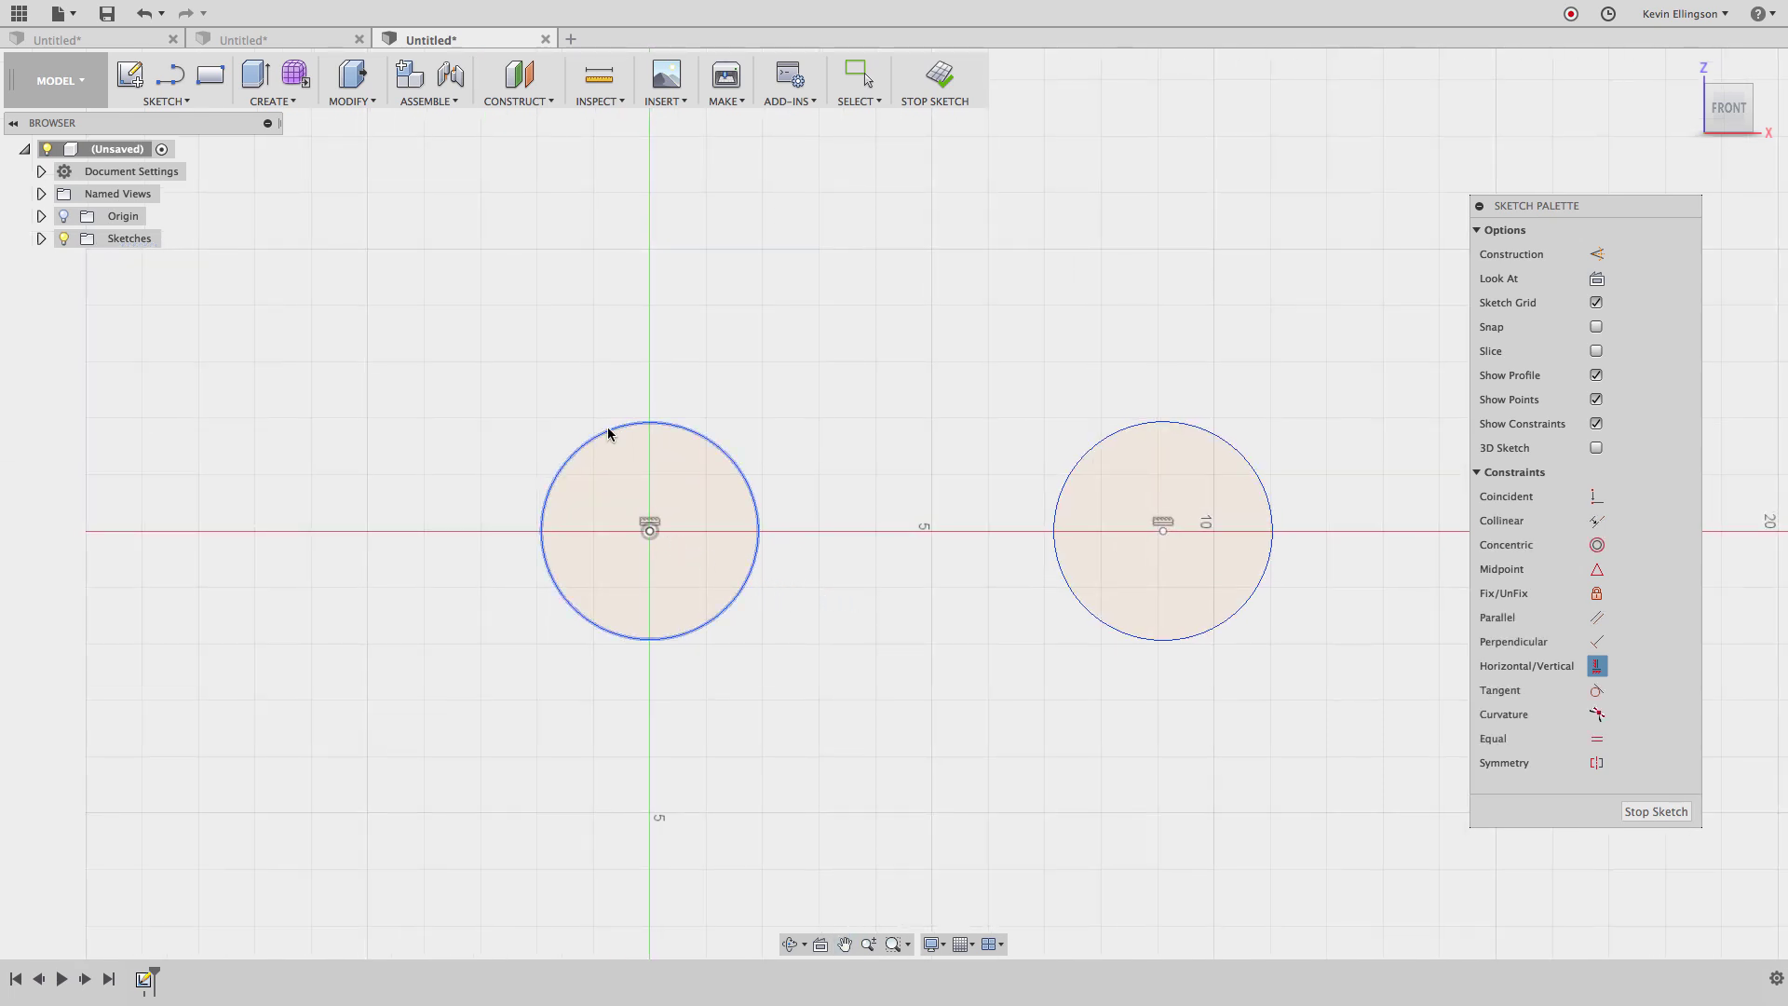
key(Escape)
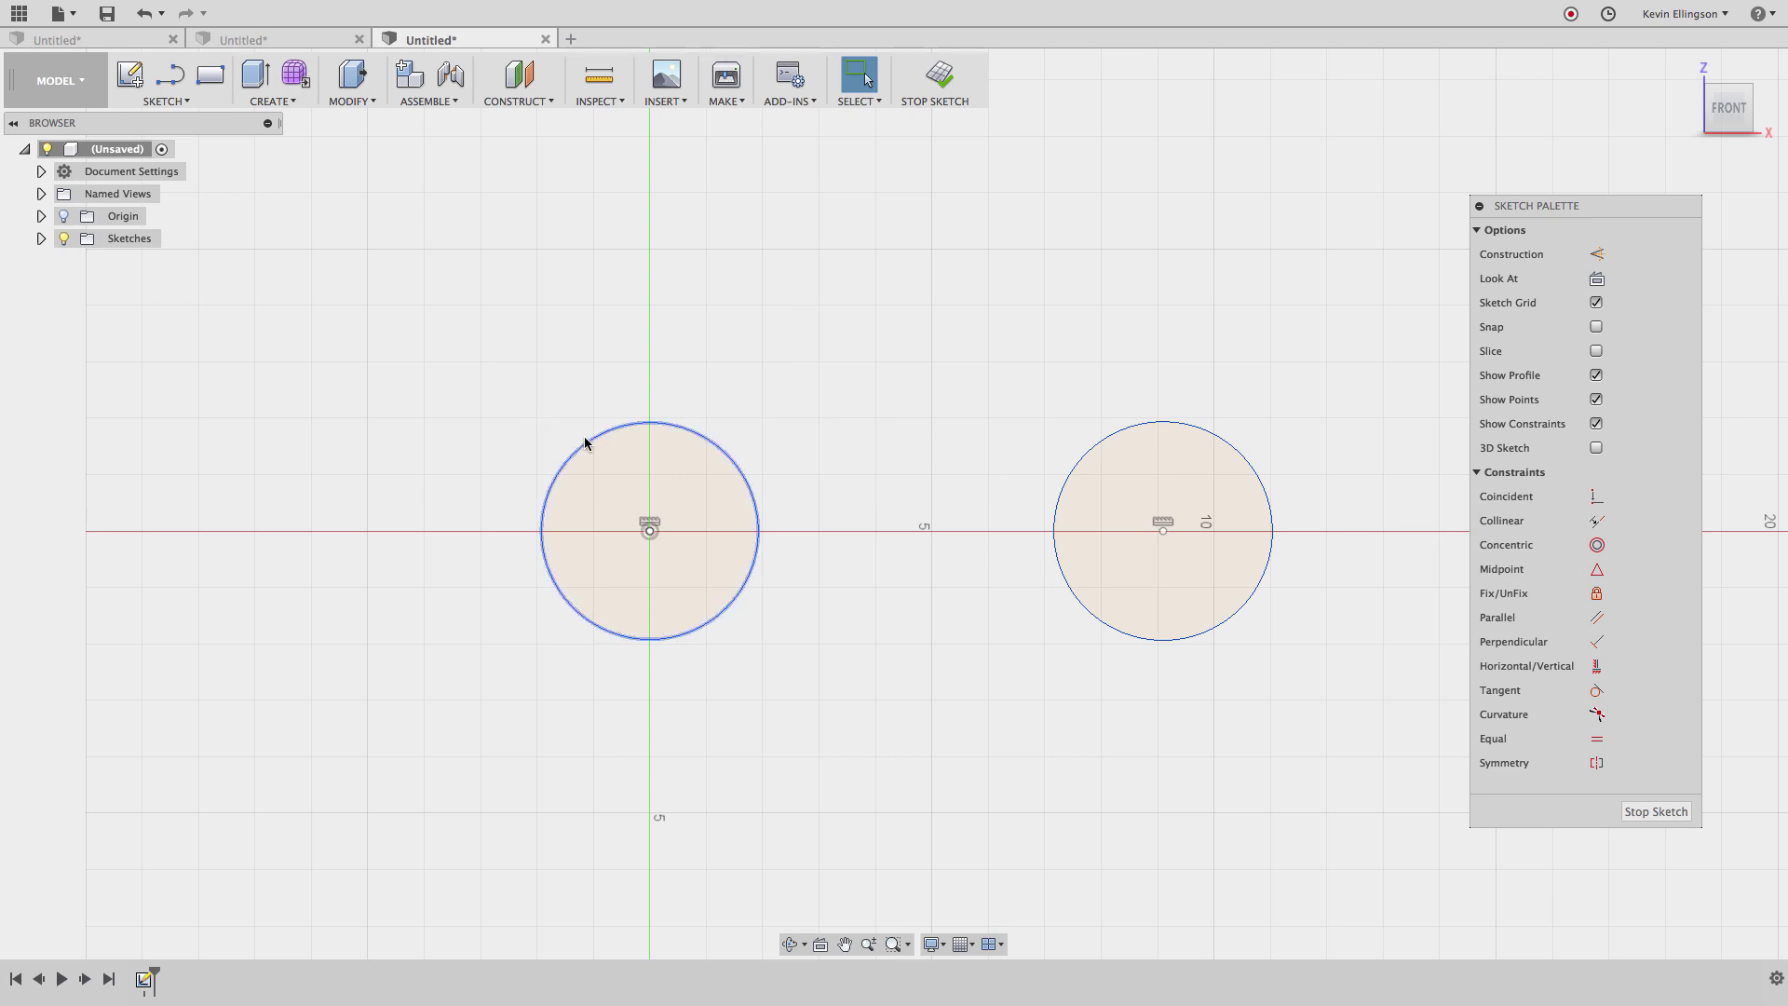
Step: Add a radius dimension of 1.75 in to the circle at the origin
click(190, 102)
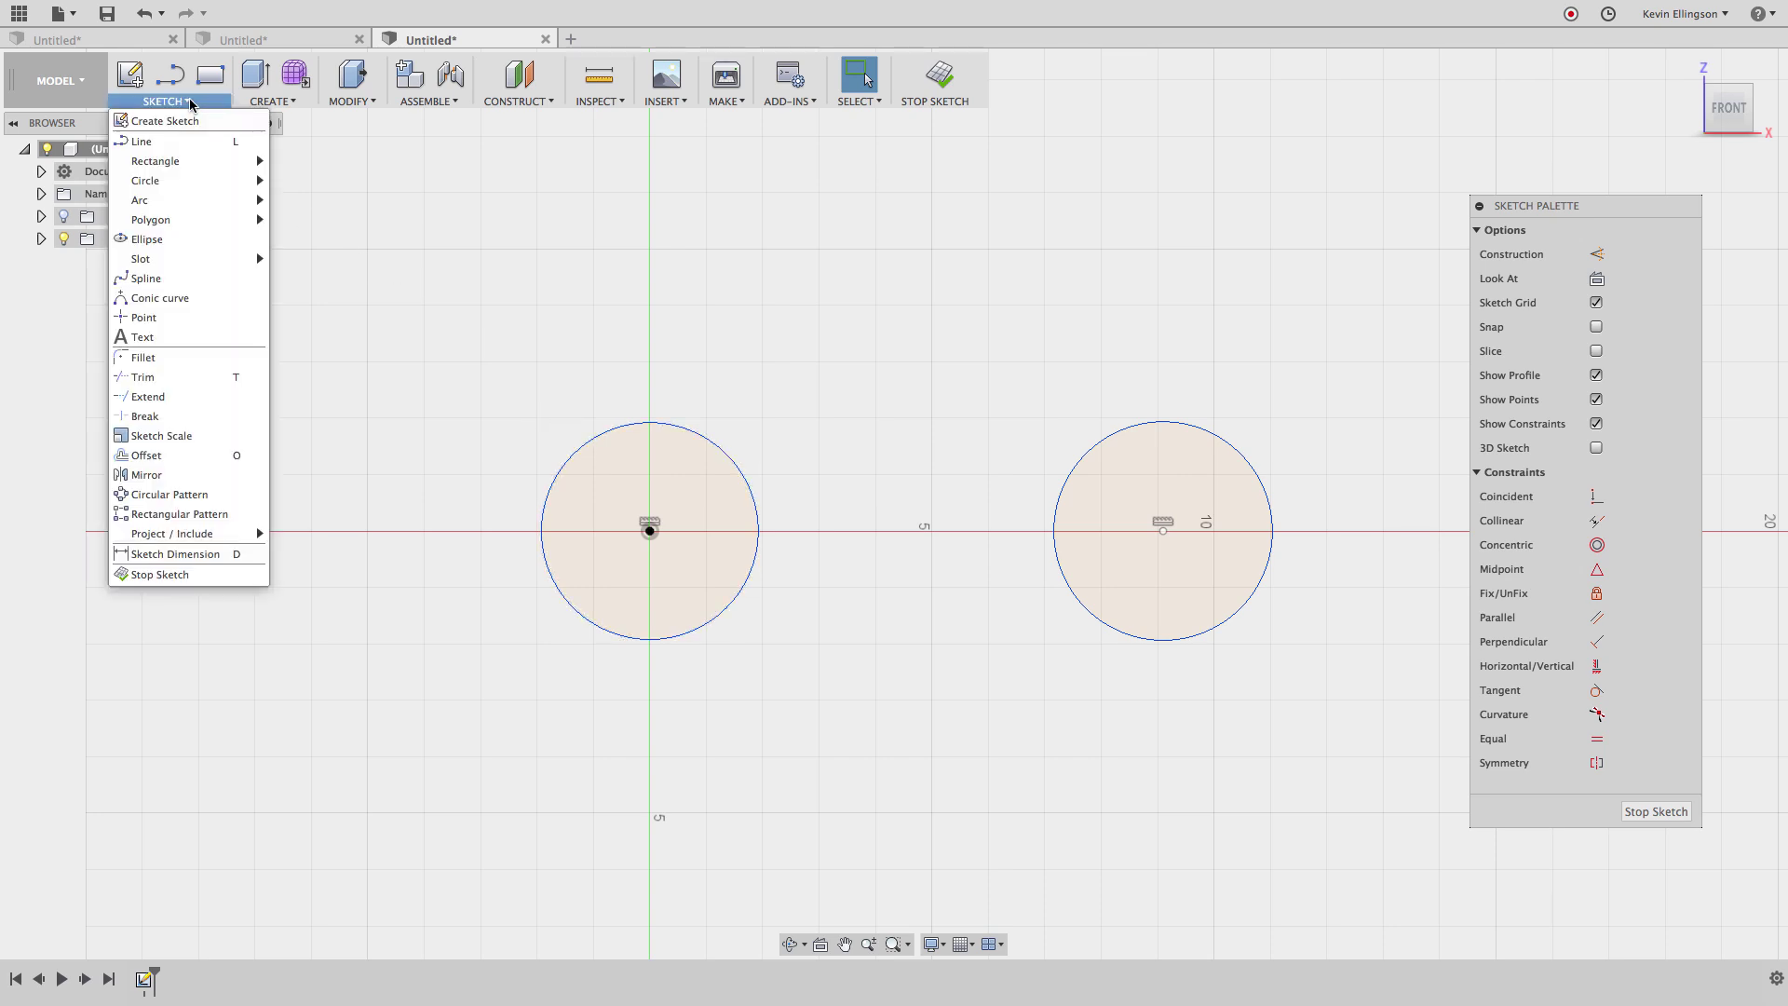
click(231, 554)
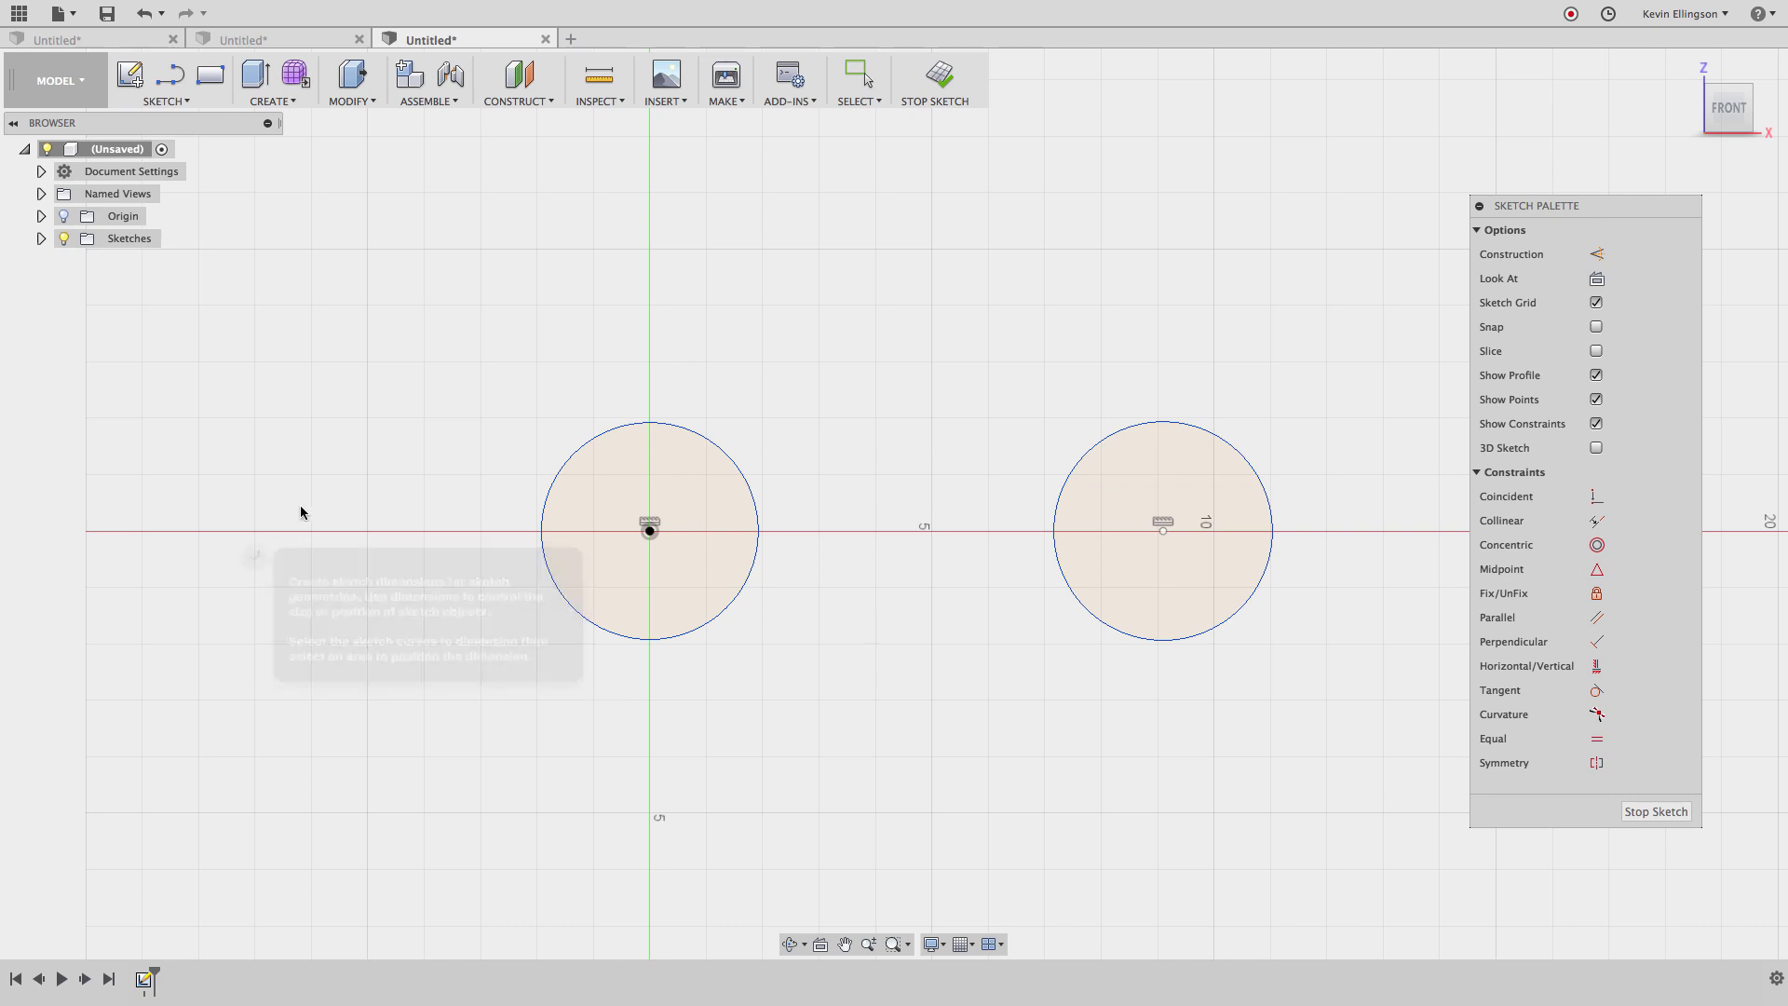
click(570, 459)
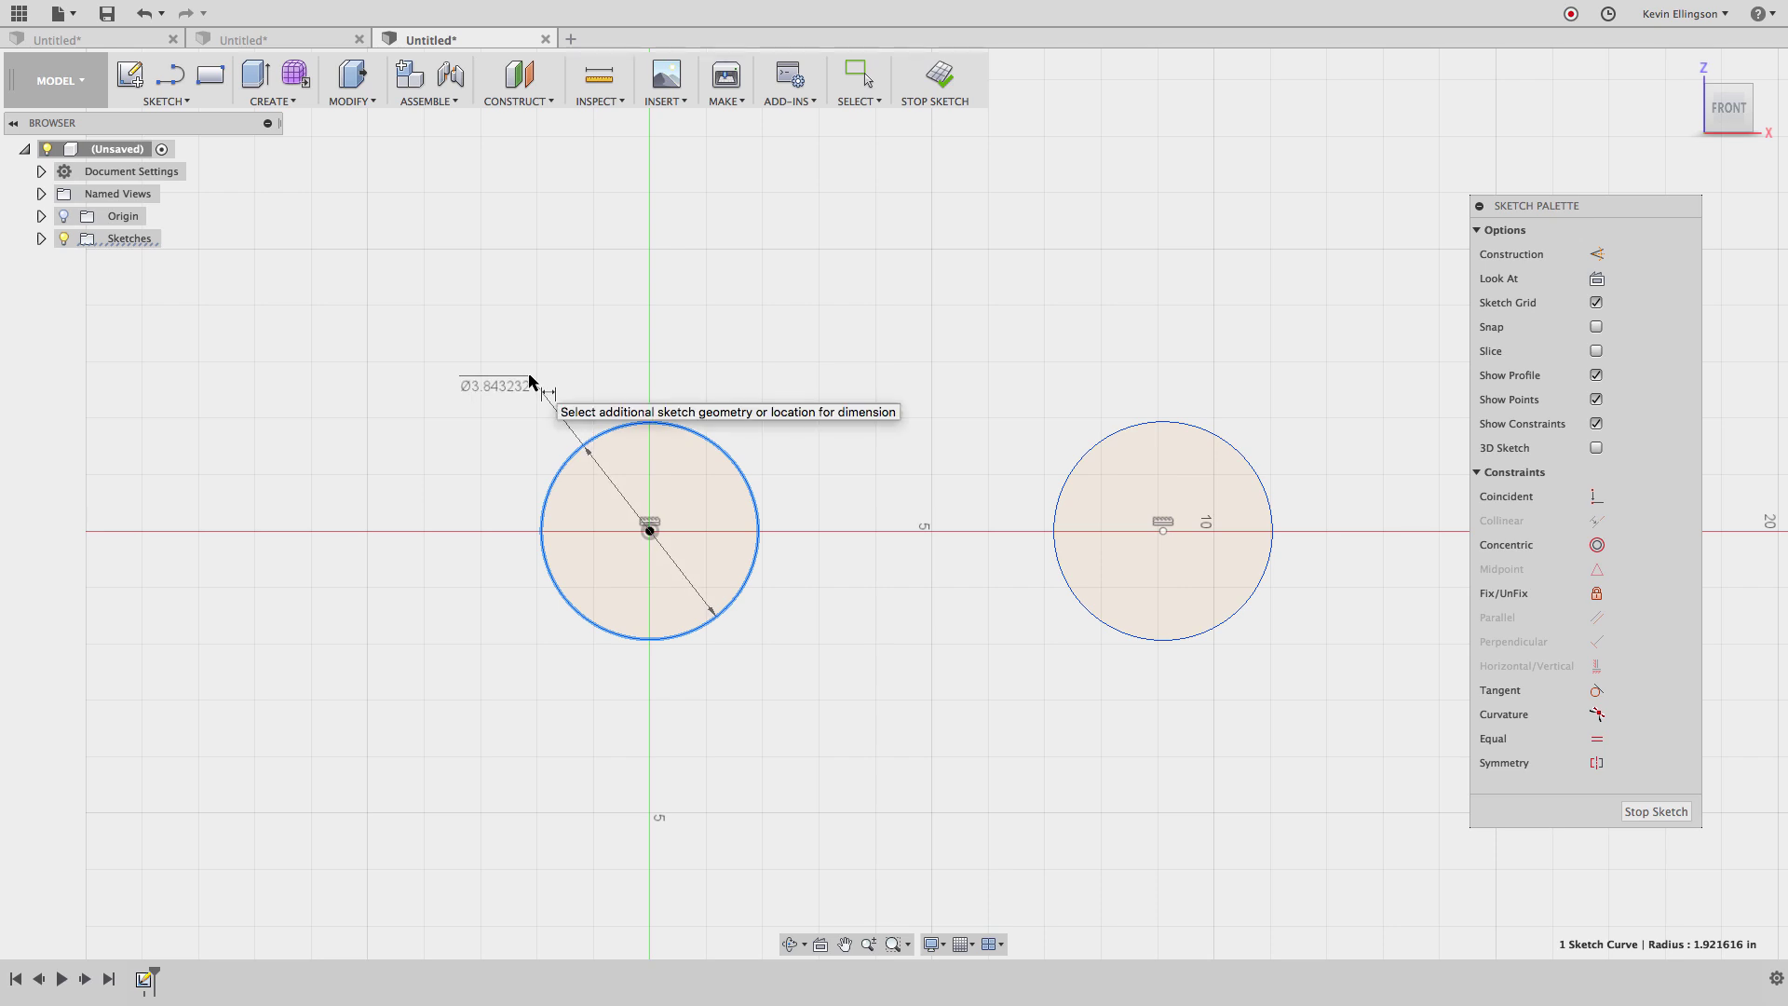
right_click(529, 379)
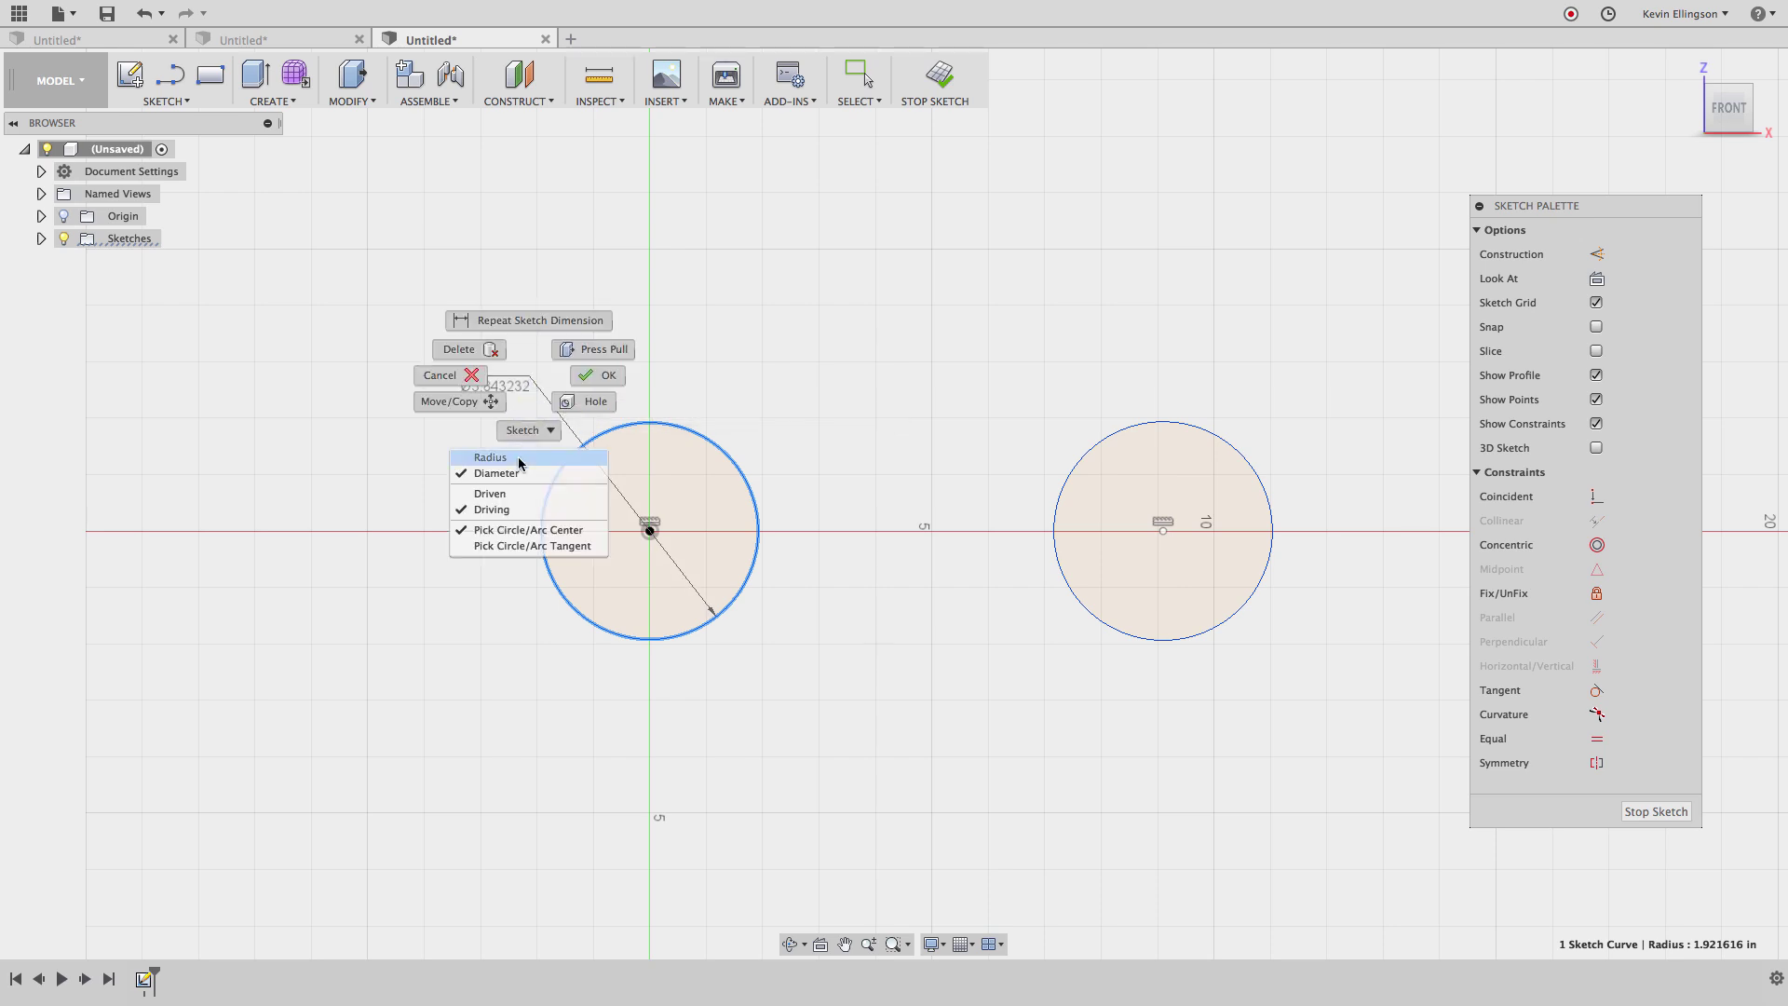
click(488, 457)
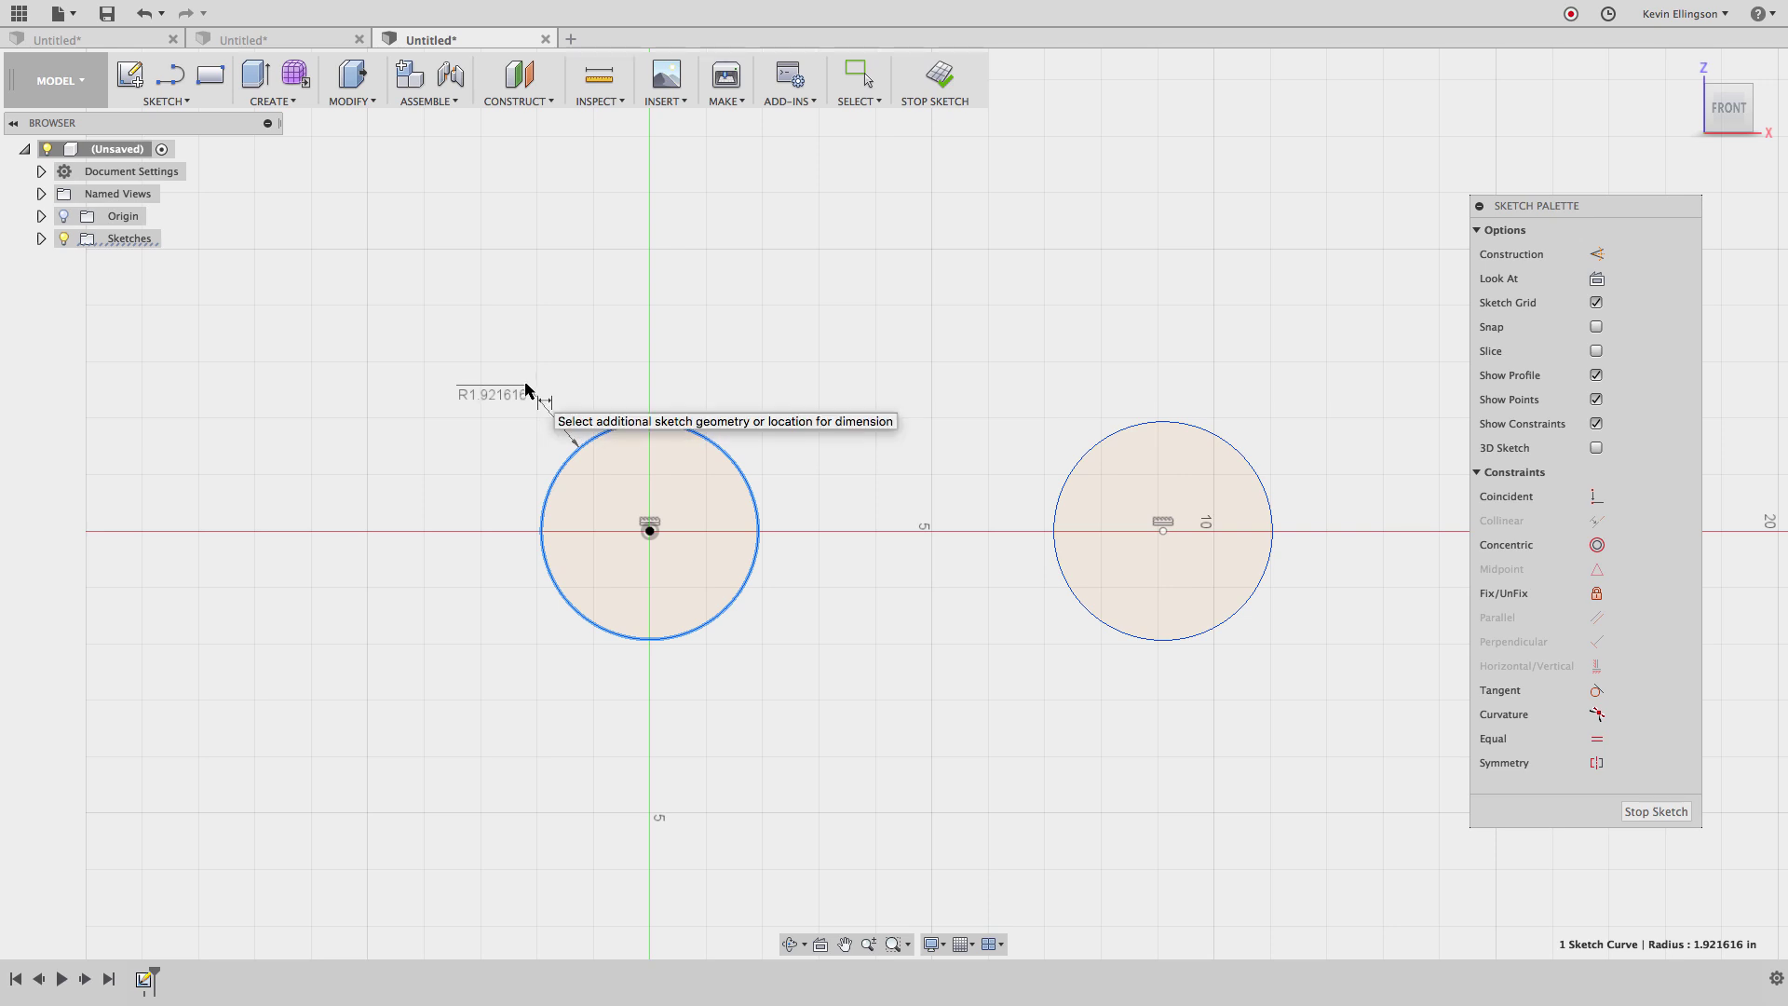
click(525, 385)
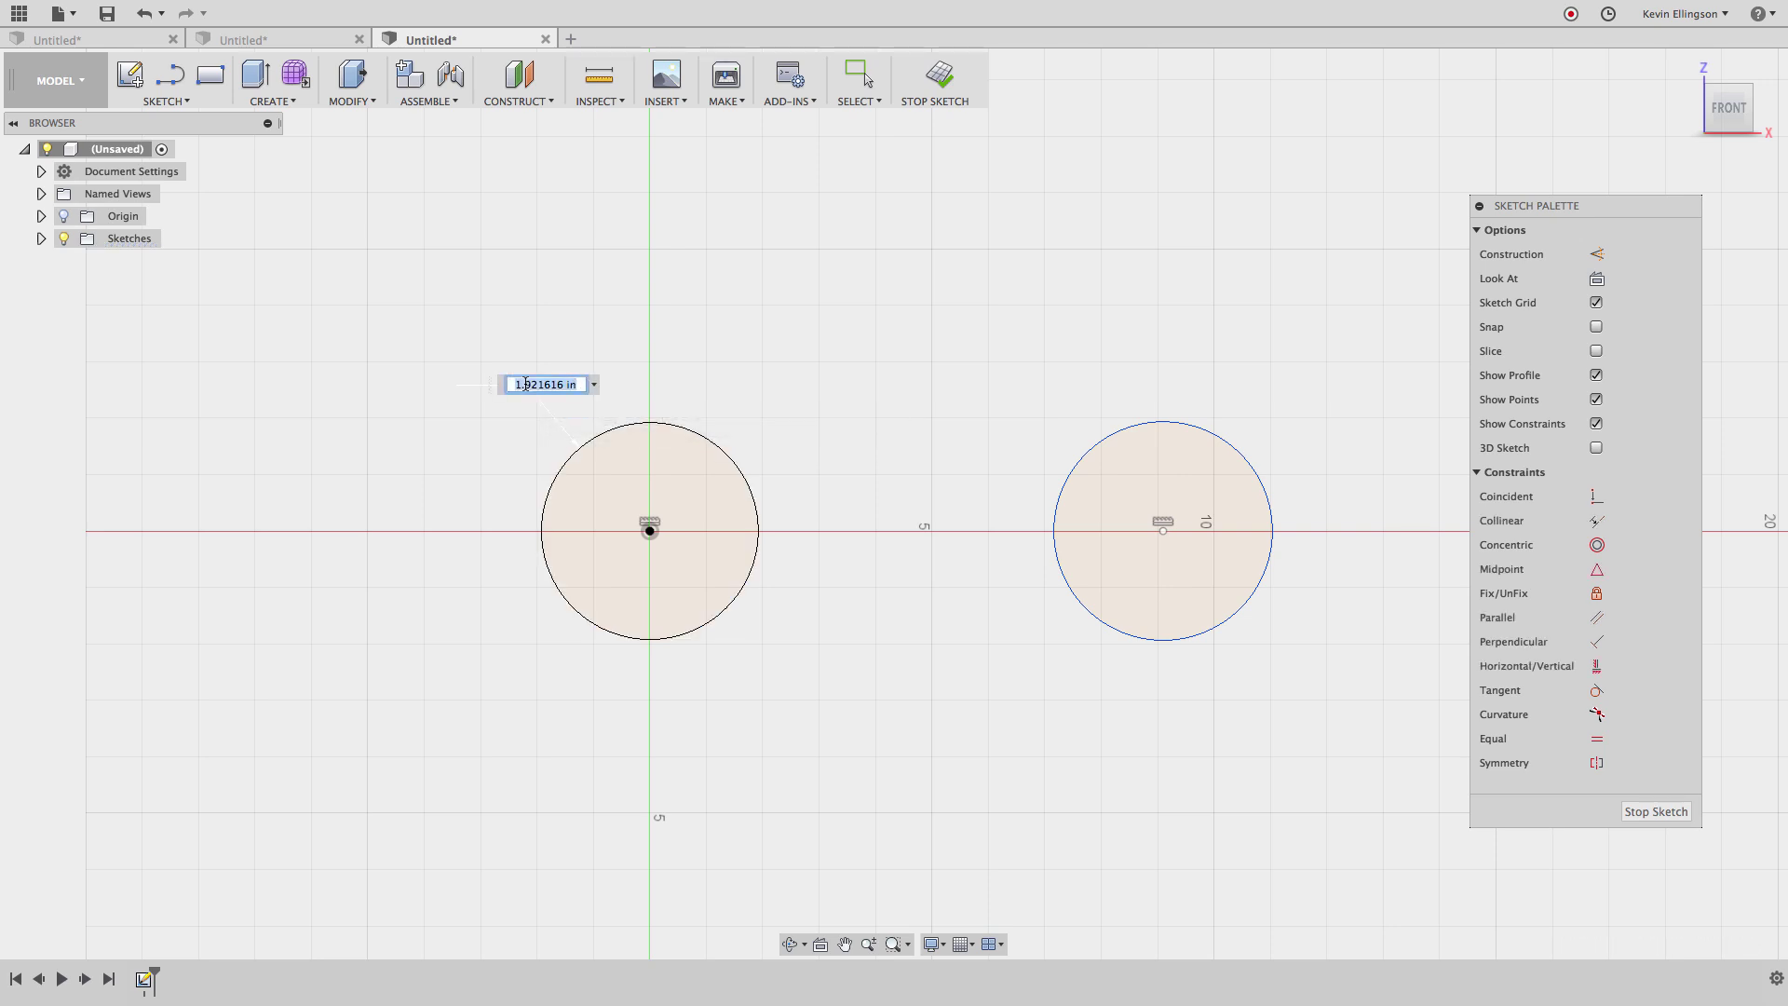
text(1.75)
key(Return)
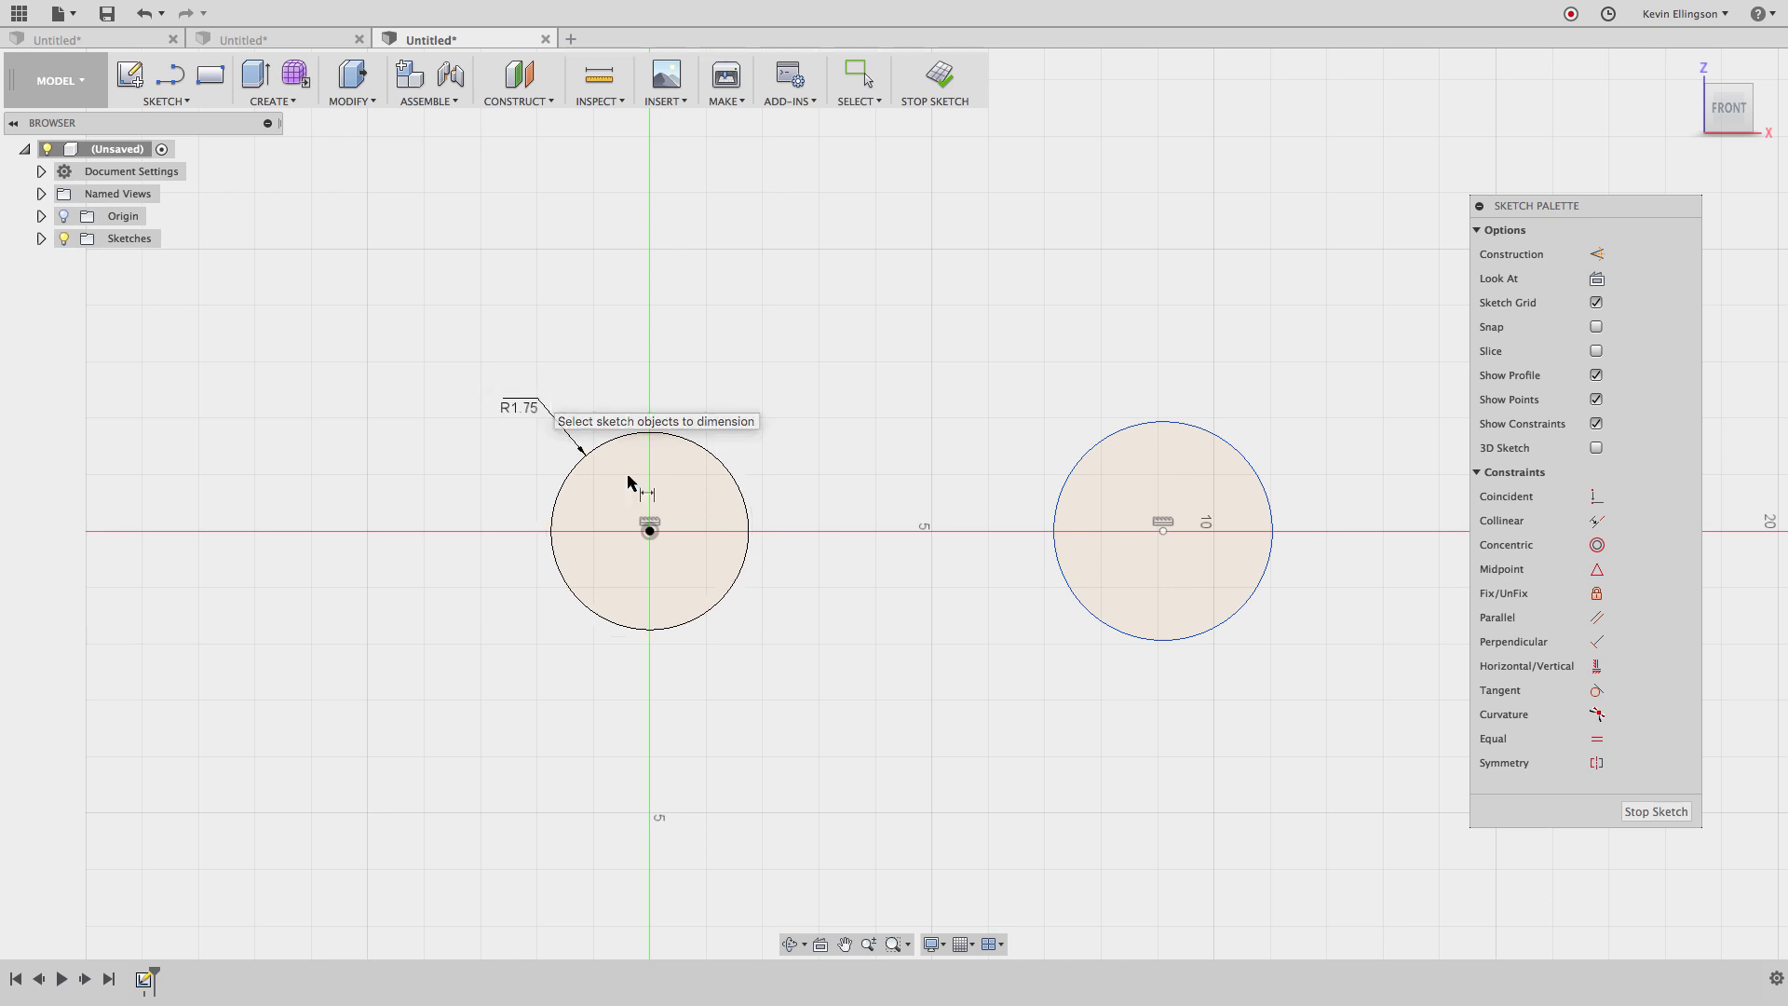
key(Escape)
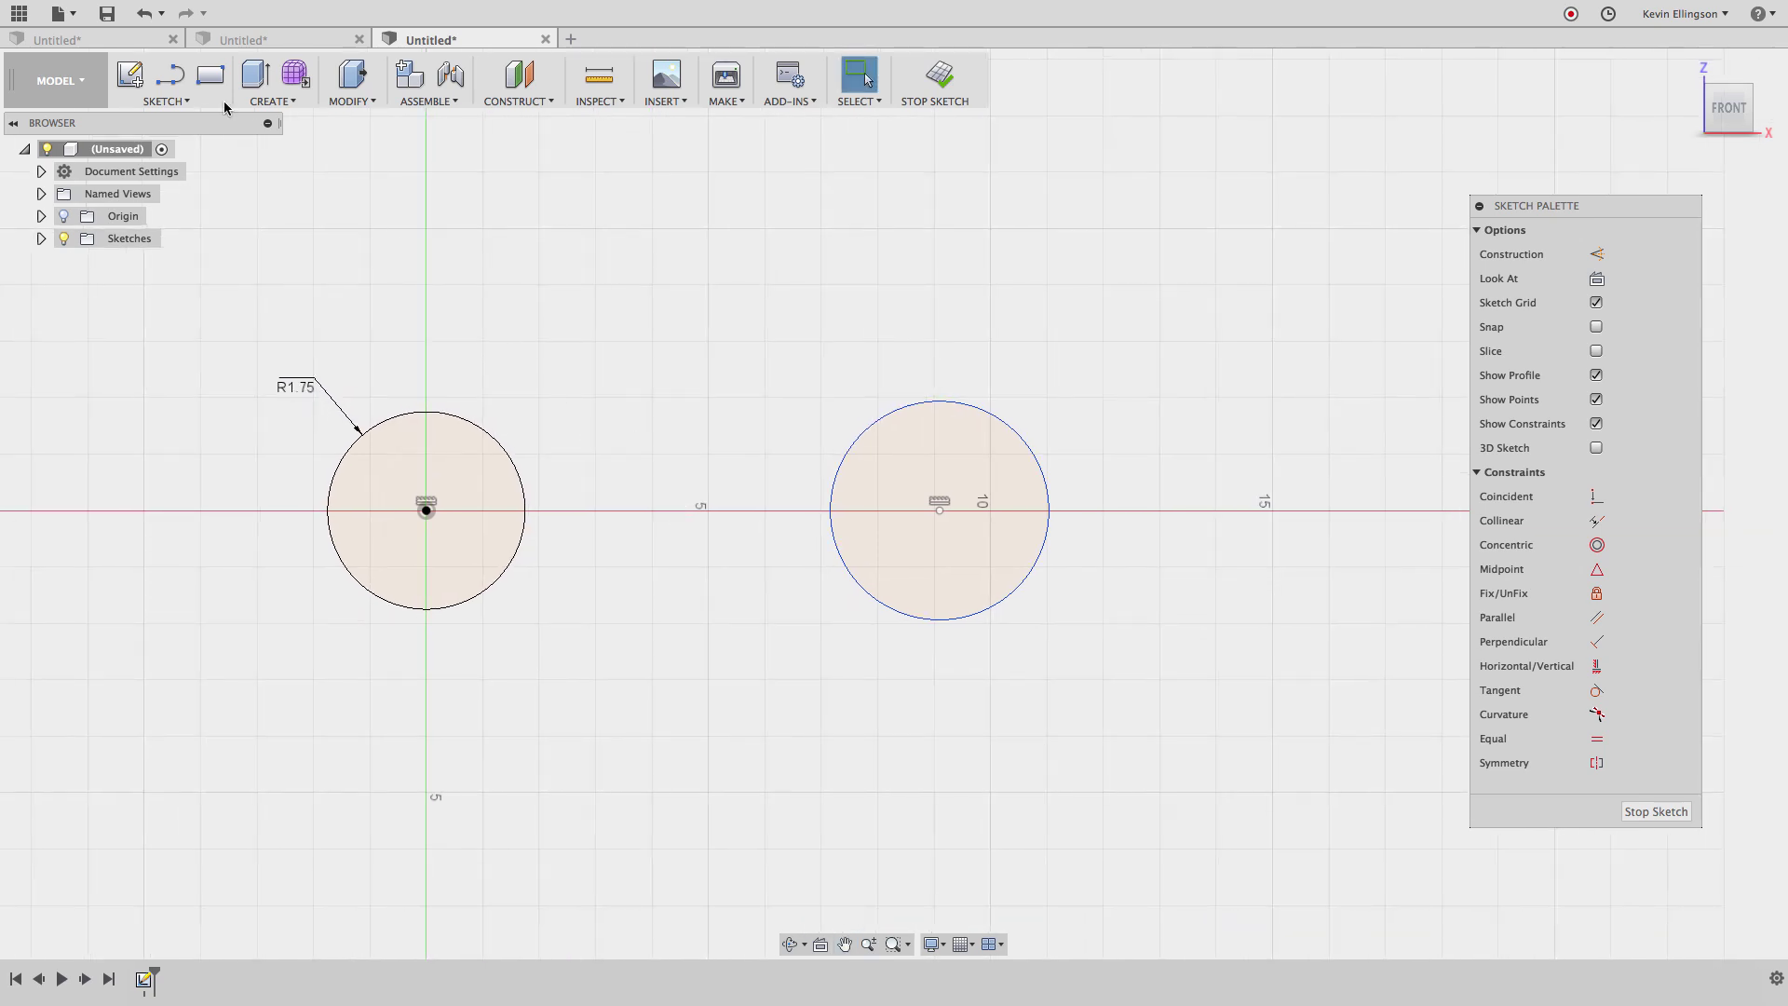
Step: Dimension the second circle with a diameter of 1 in
key(d)
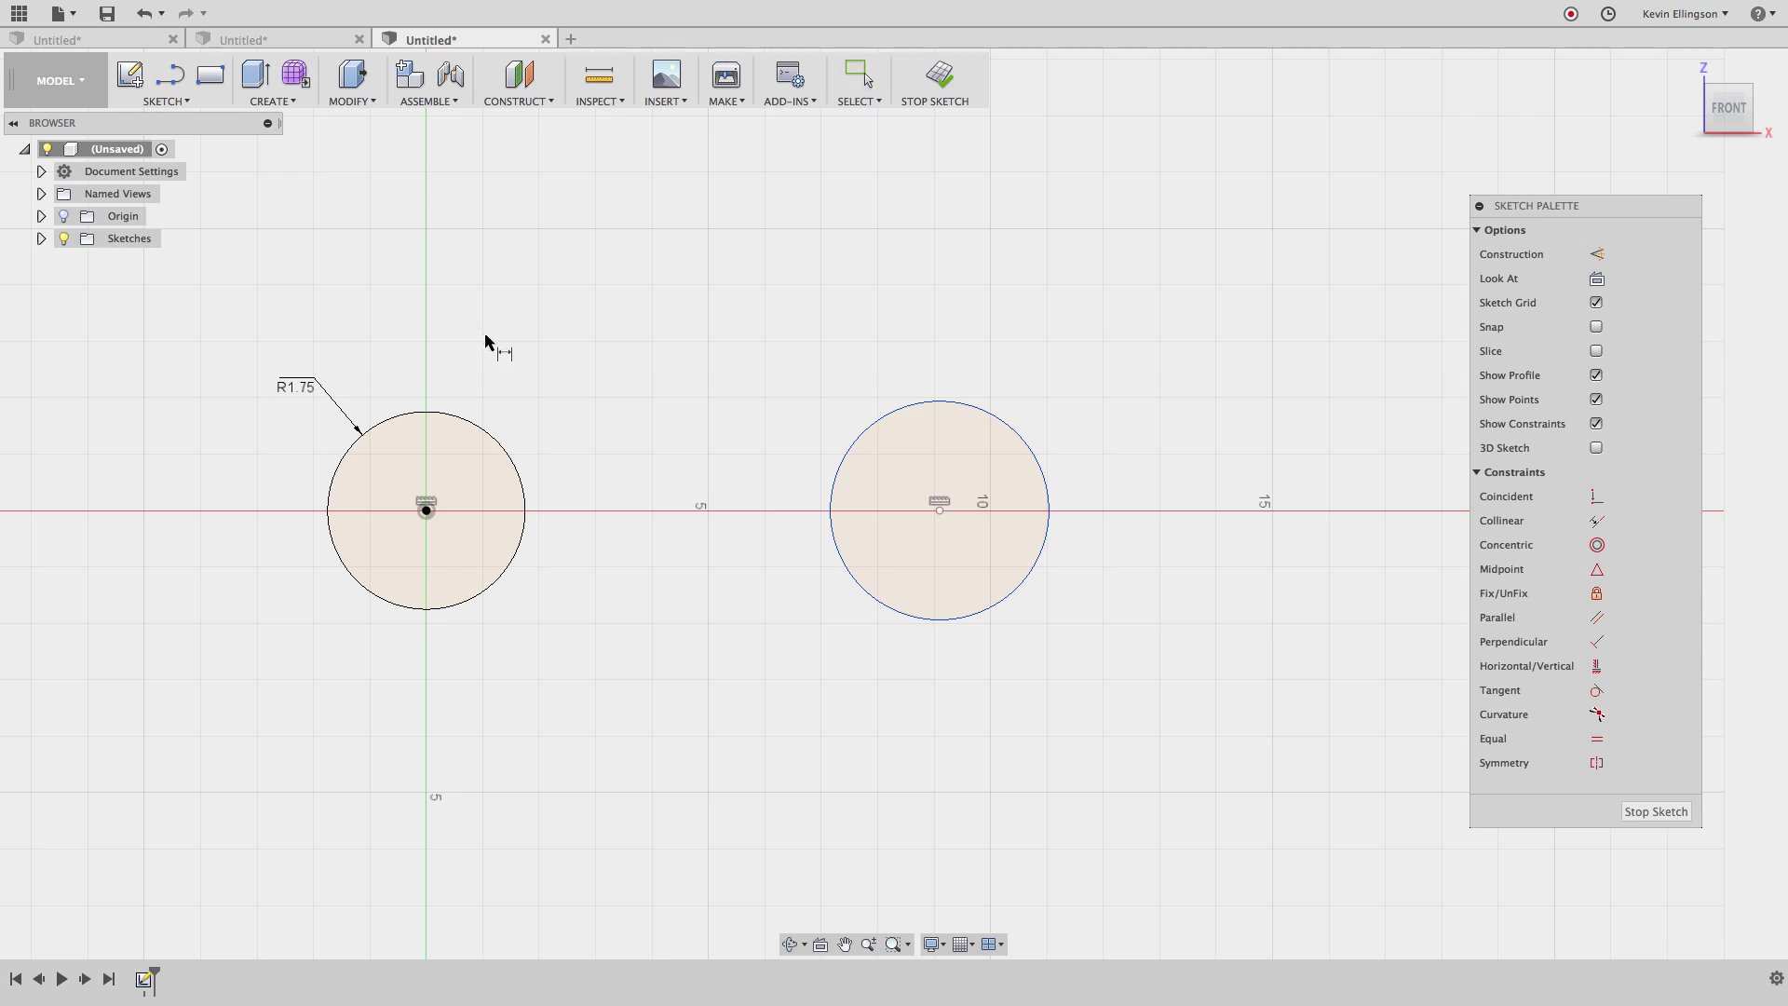
click(1047, 461)
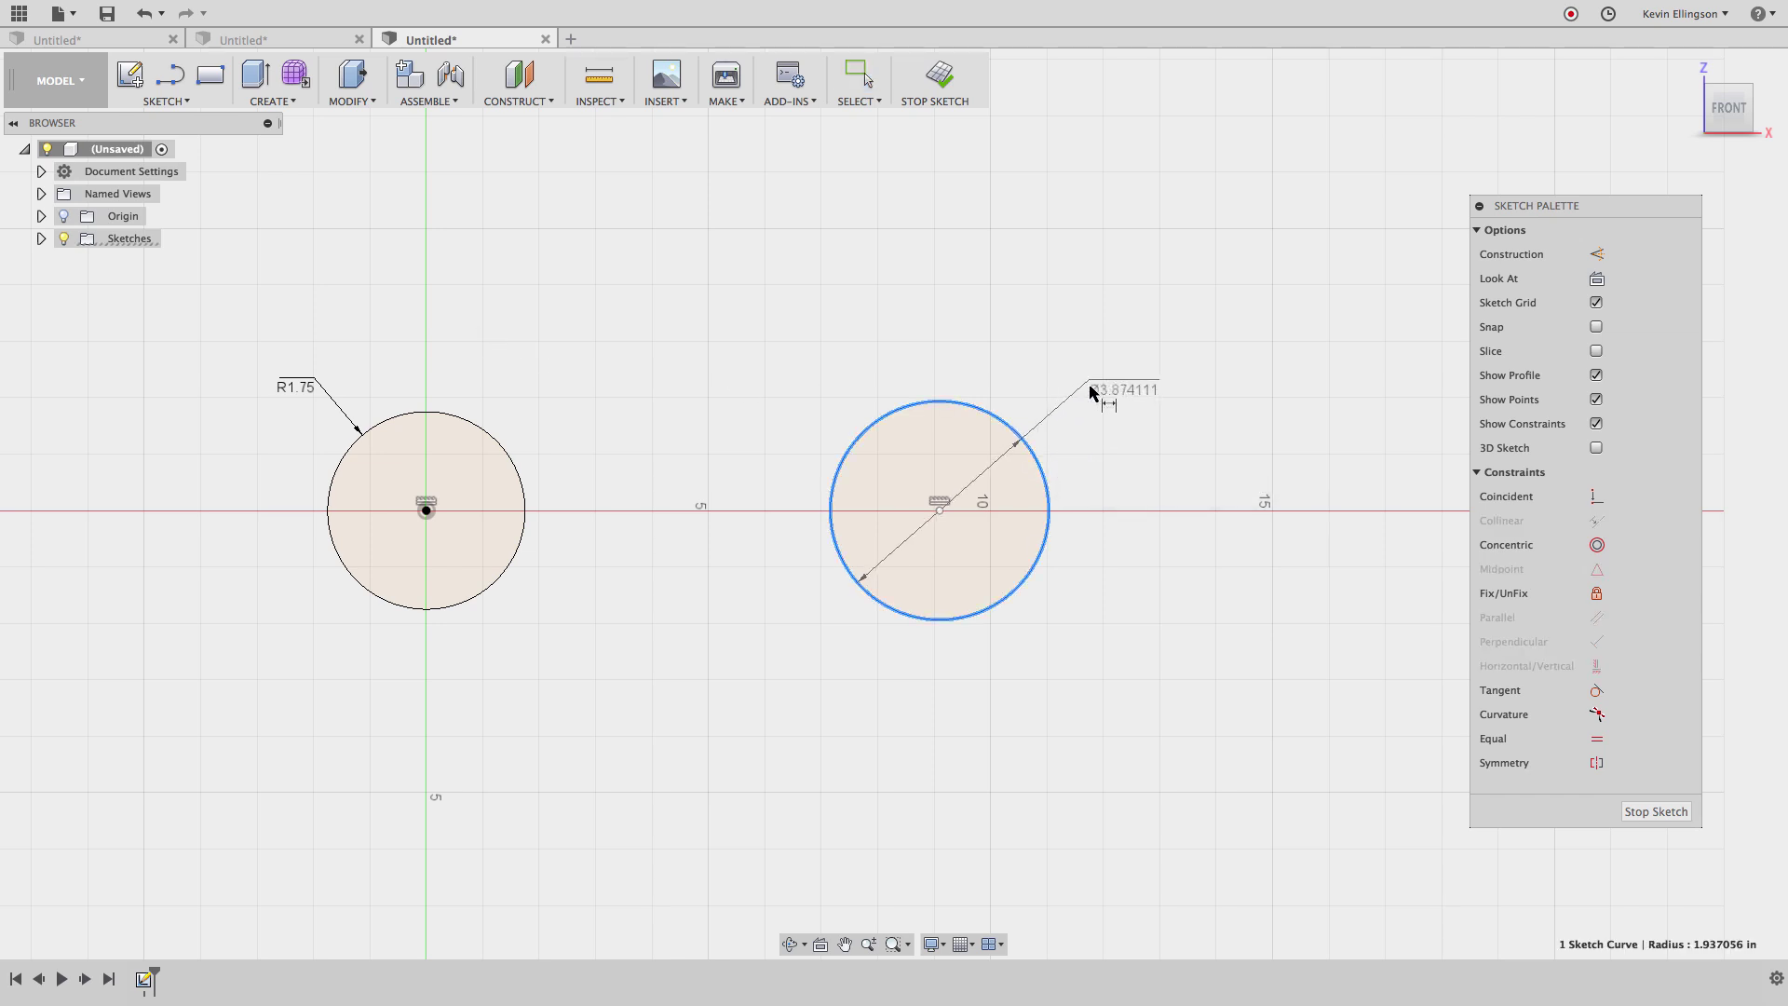
click(1094, 391)
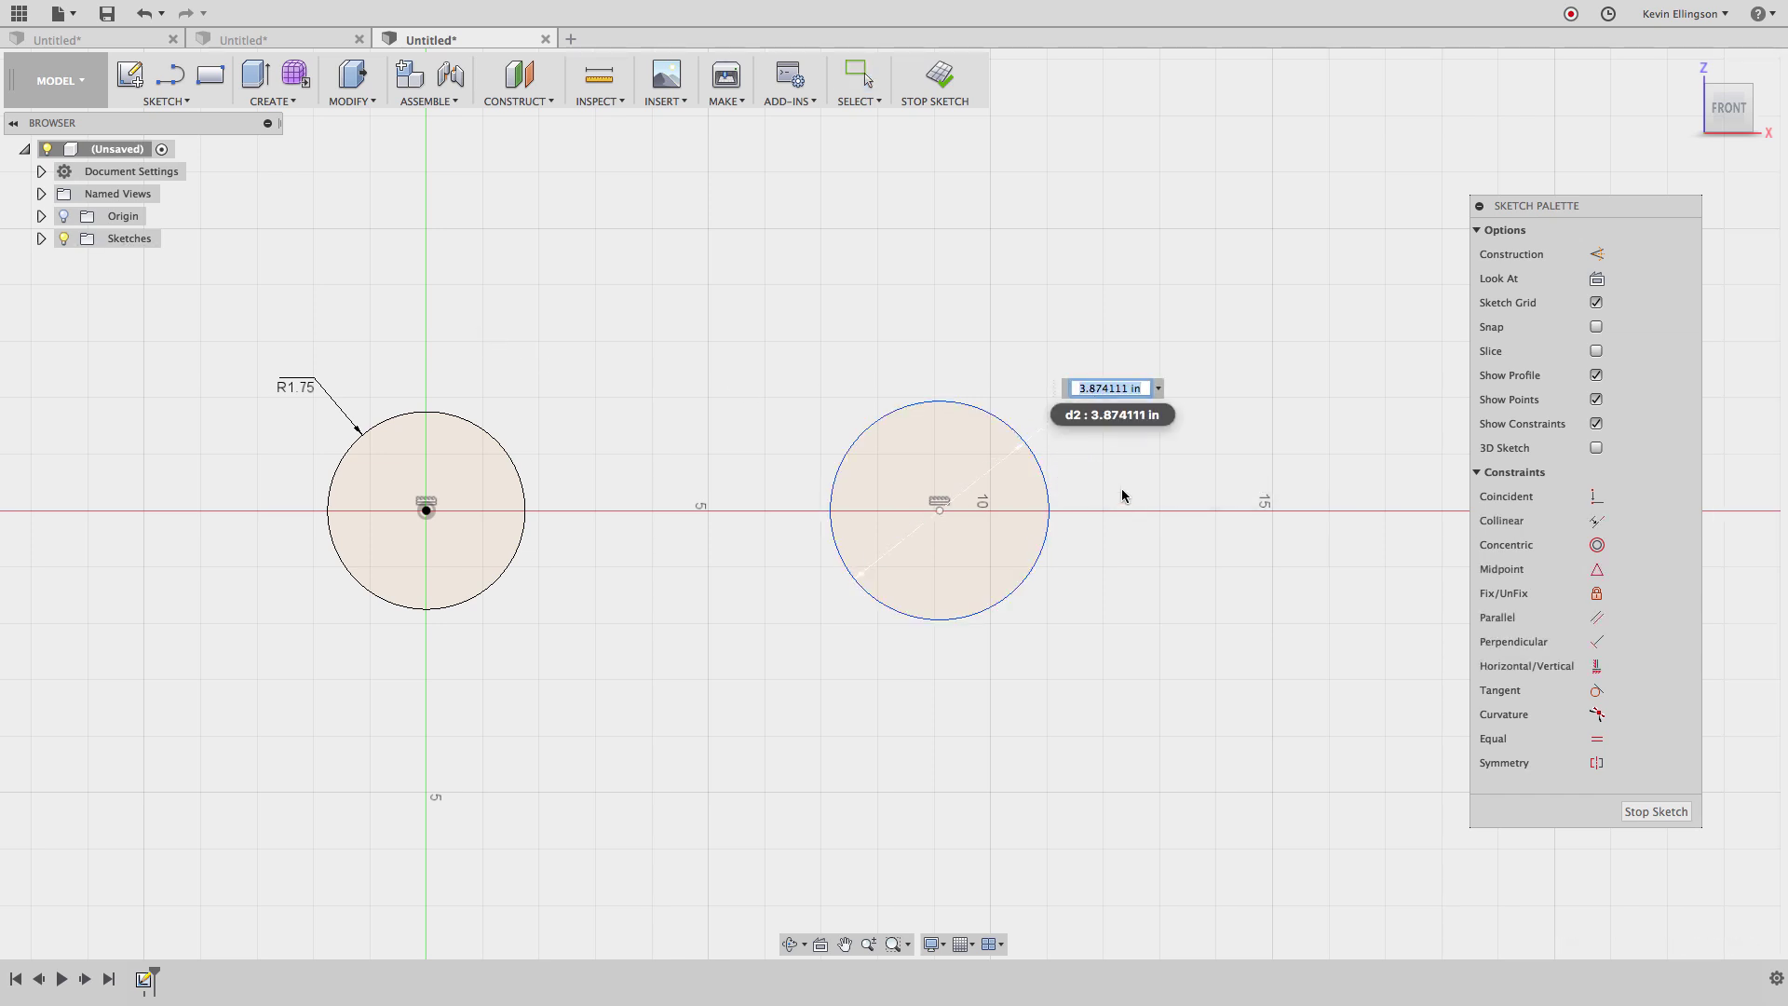
text(1)
key(Return)
key(Escape)
Step: Switch the second circle's dimension from diameter to radius and set it to 1 in
scroll(1010, 506, up, 1)
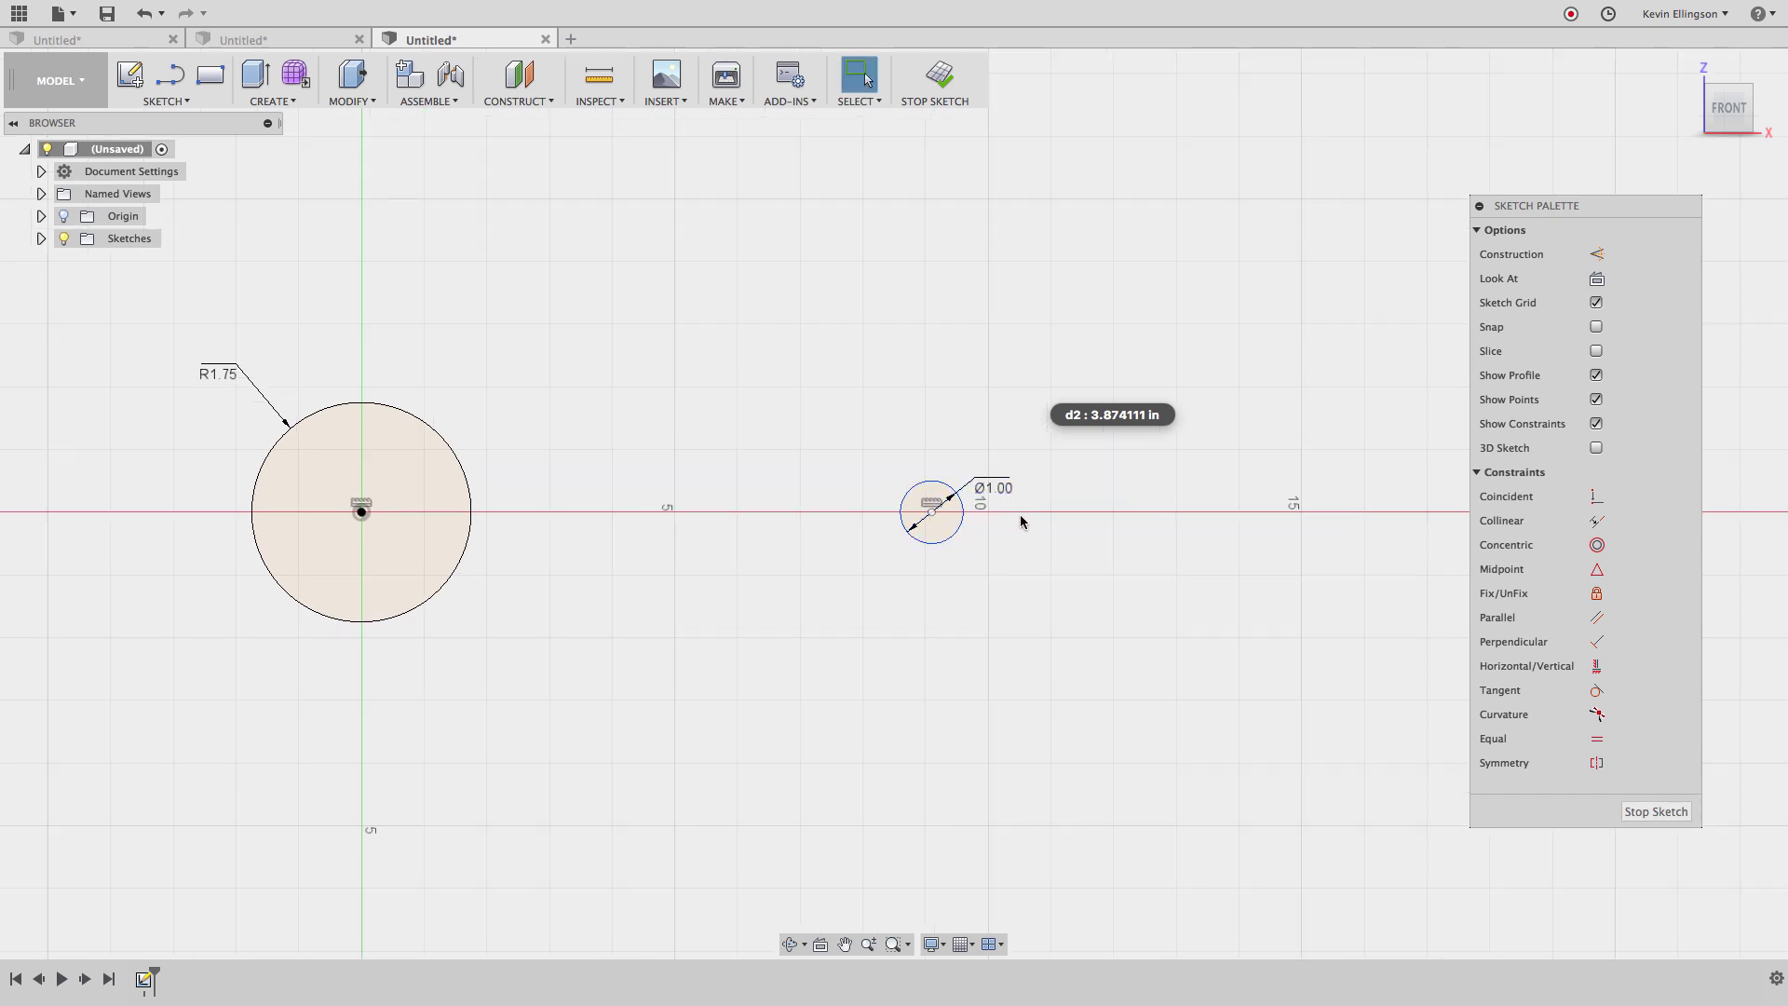
scroll(1021, 510, up, 1)
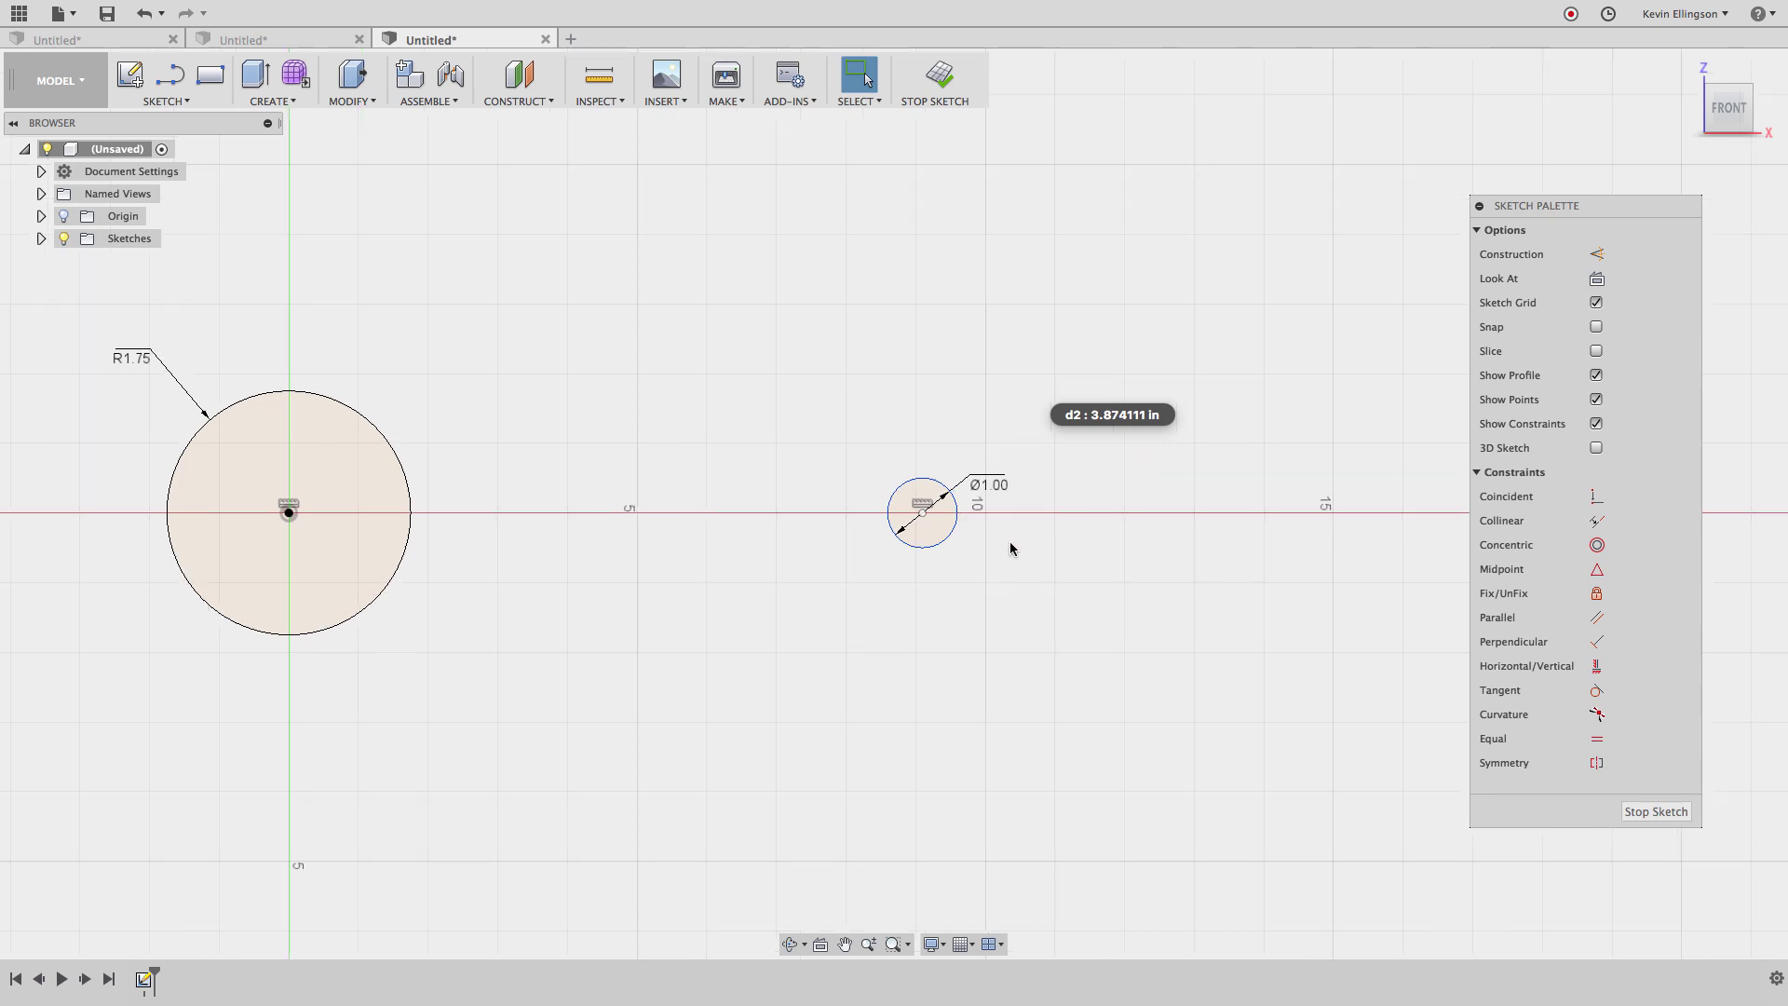
right_click(999, 487)
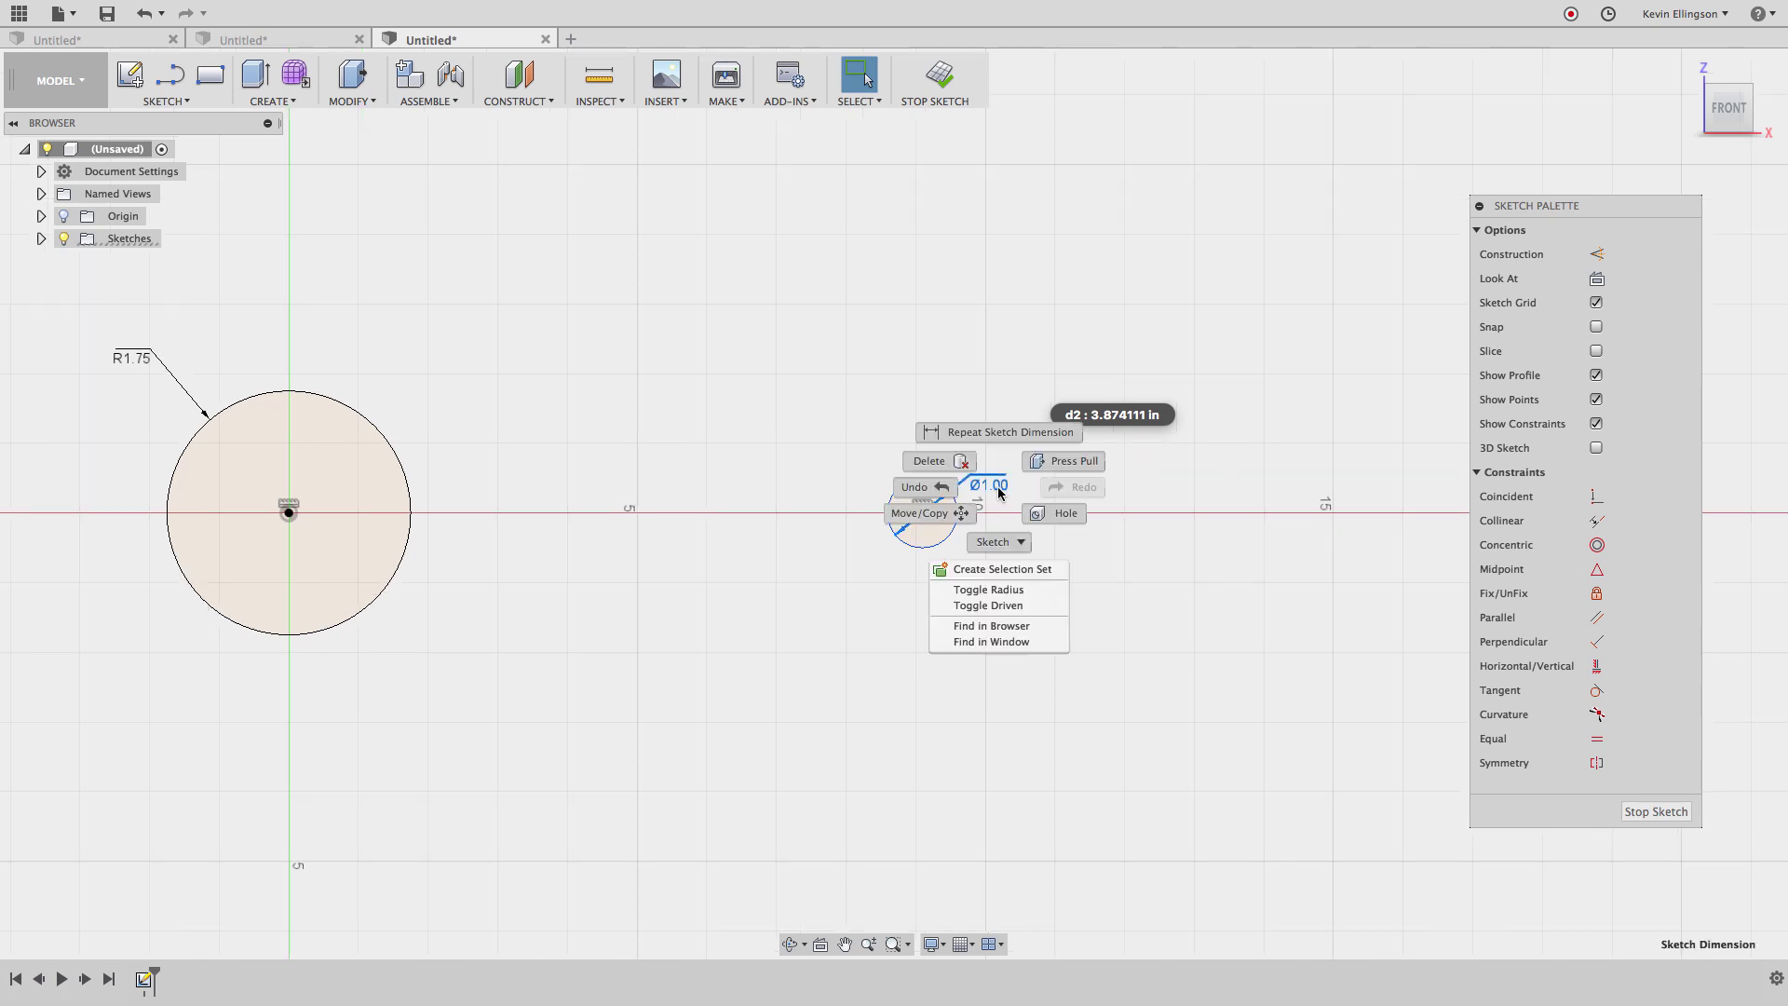
click(1000, 591)
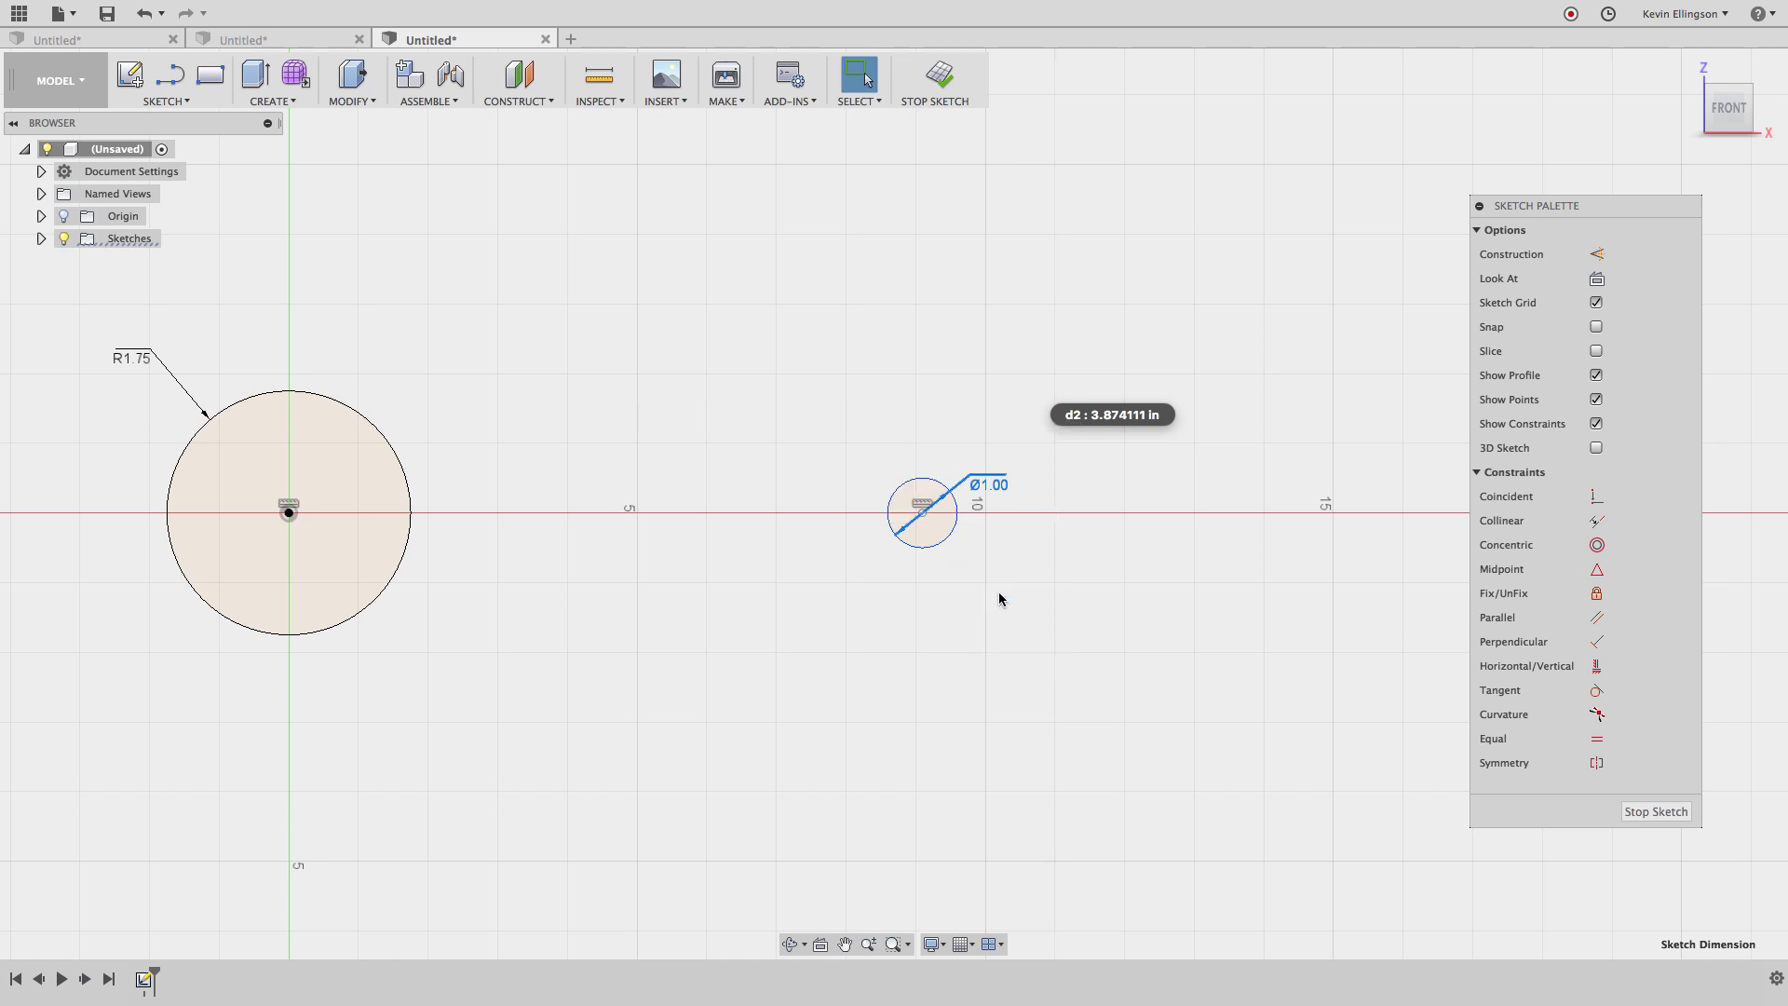
double_click(999, 503)
text(1)
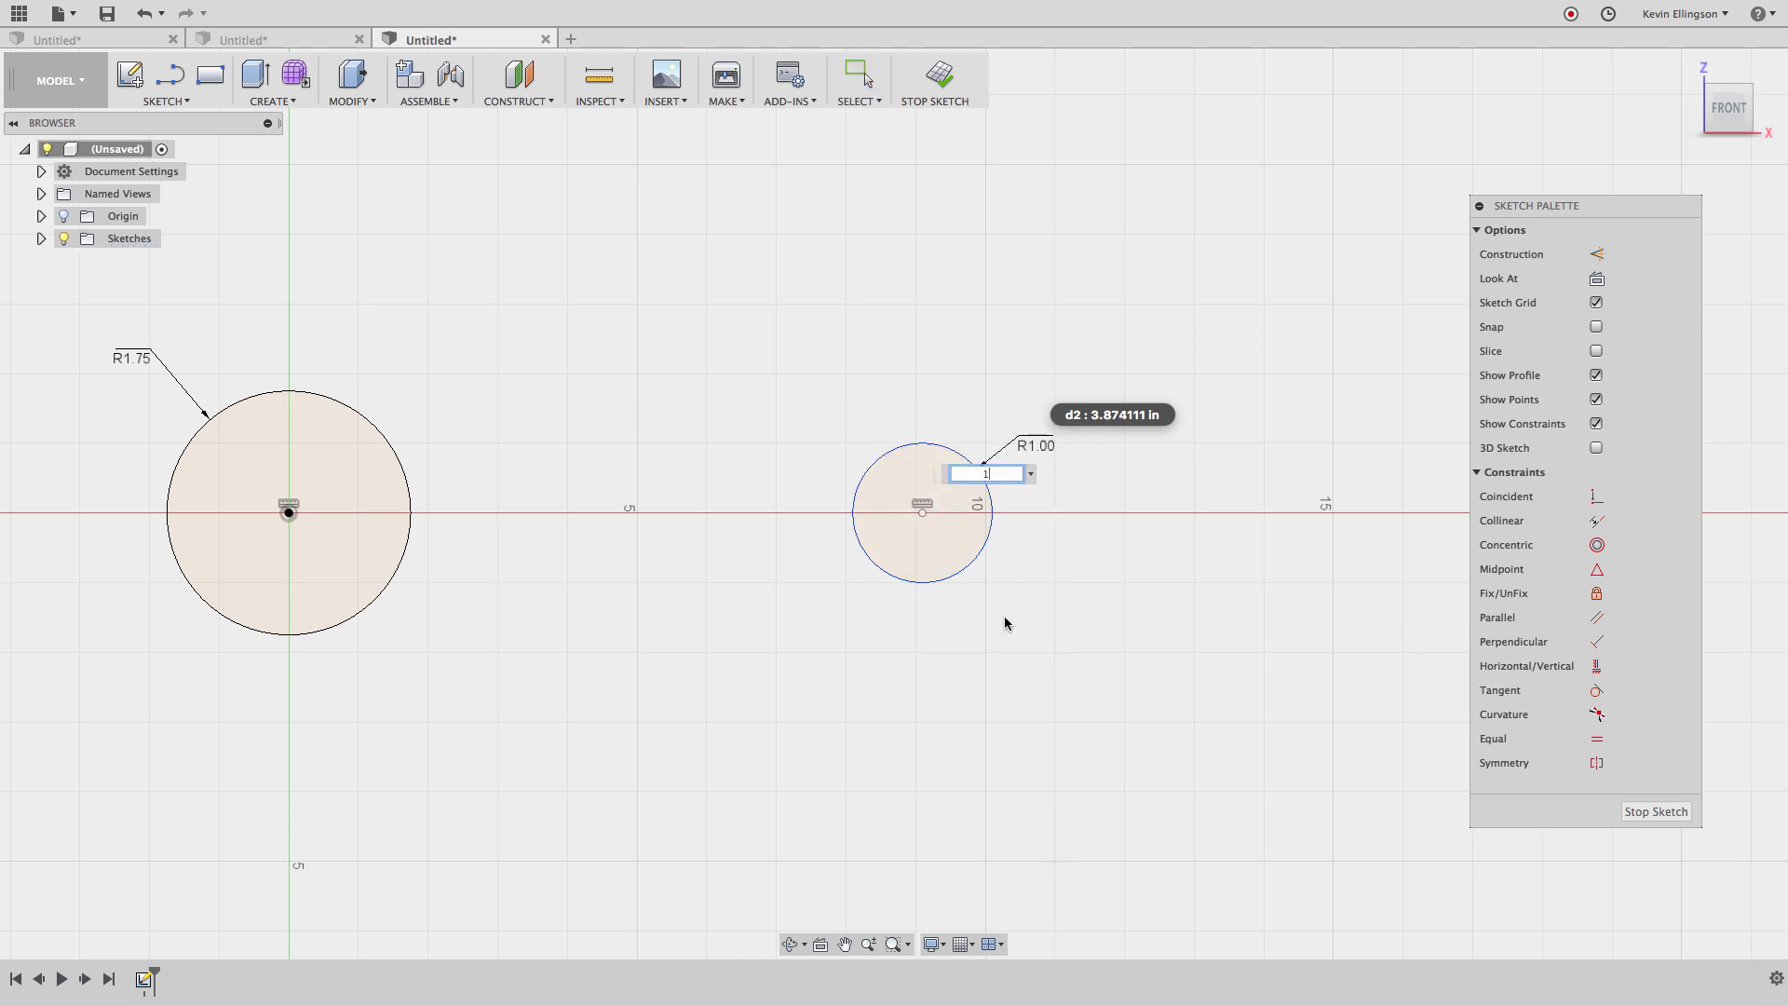
key(Return)
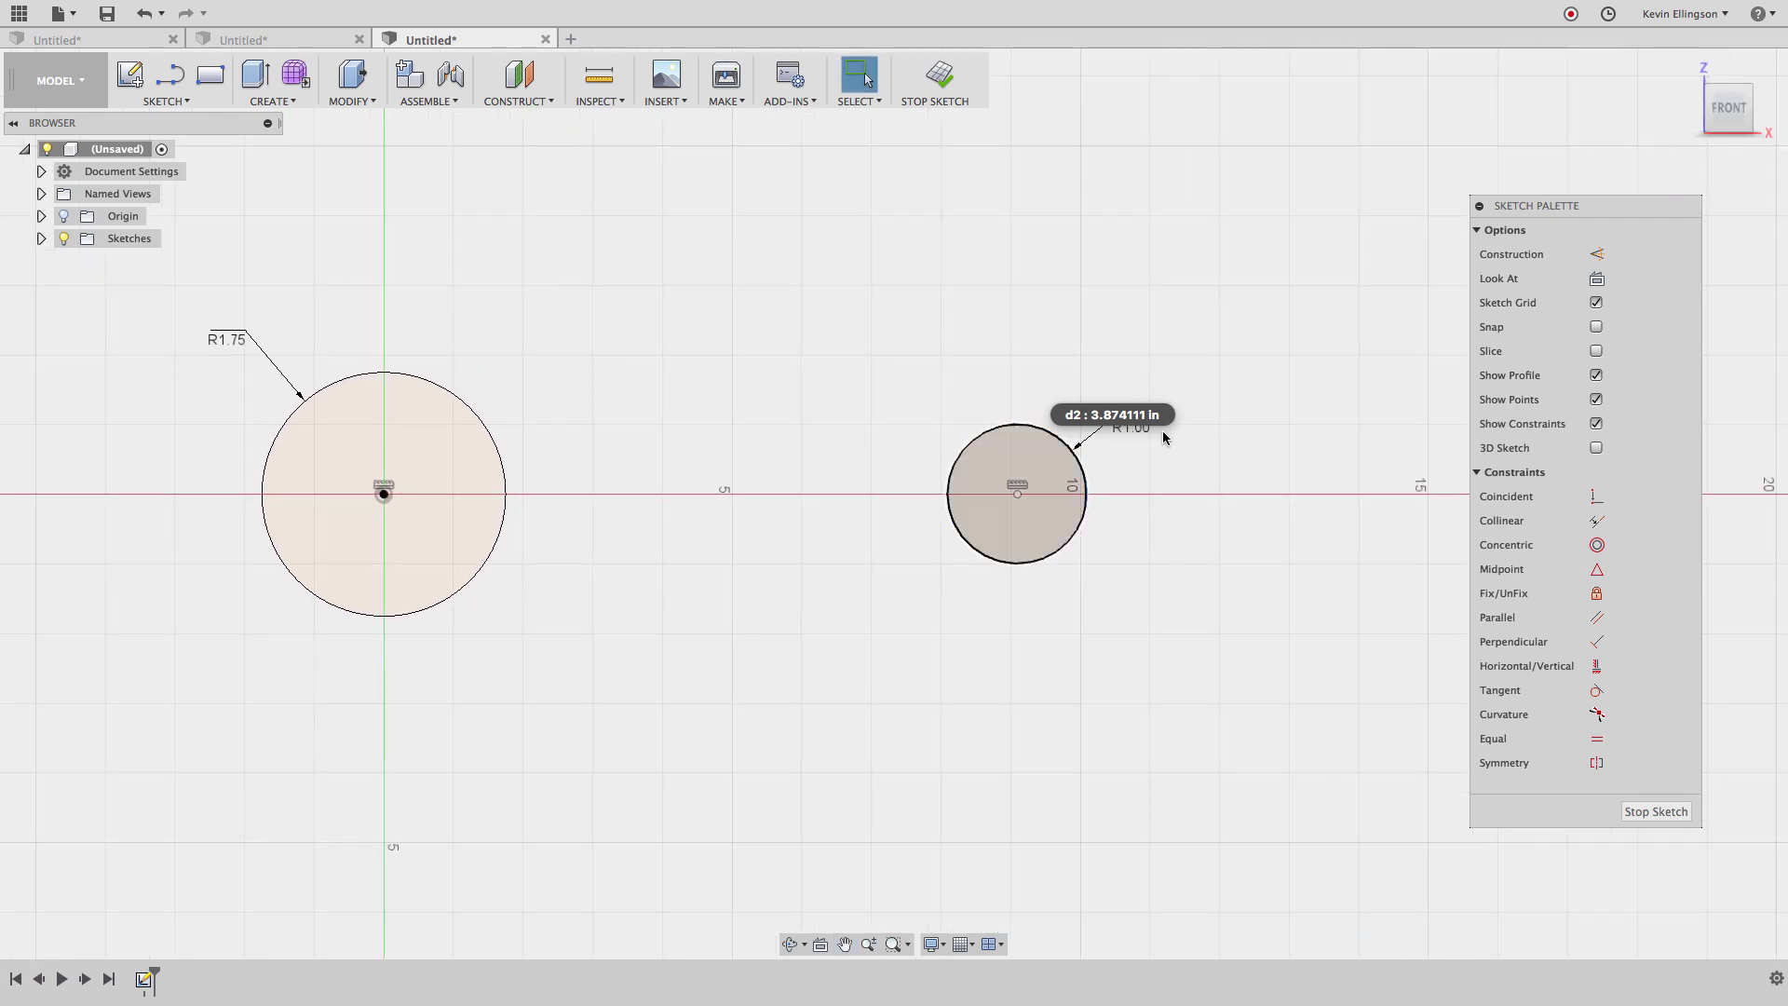
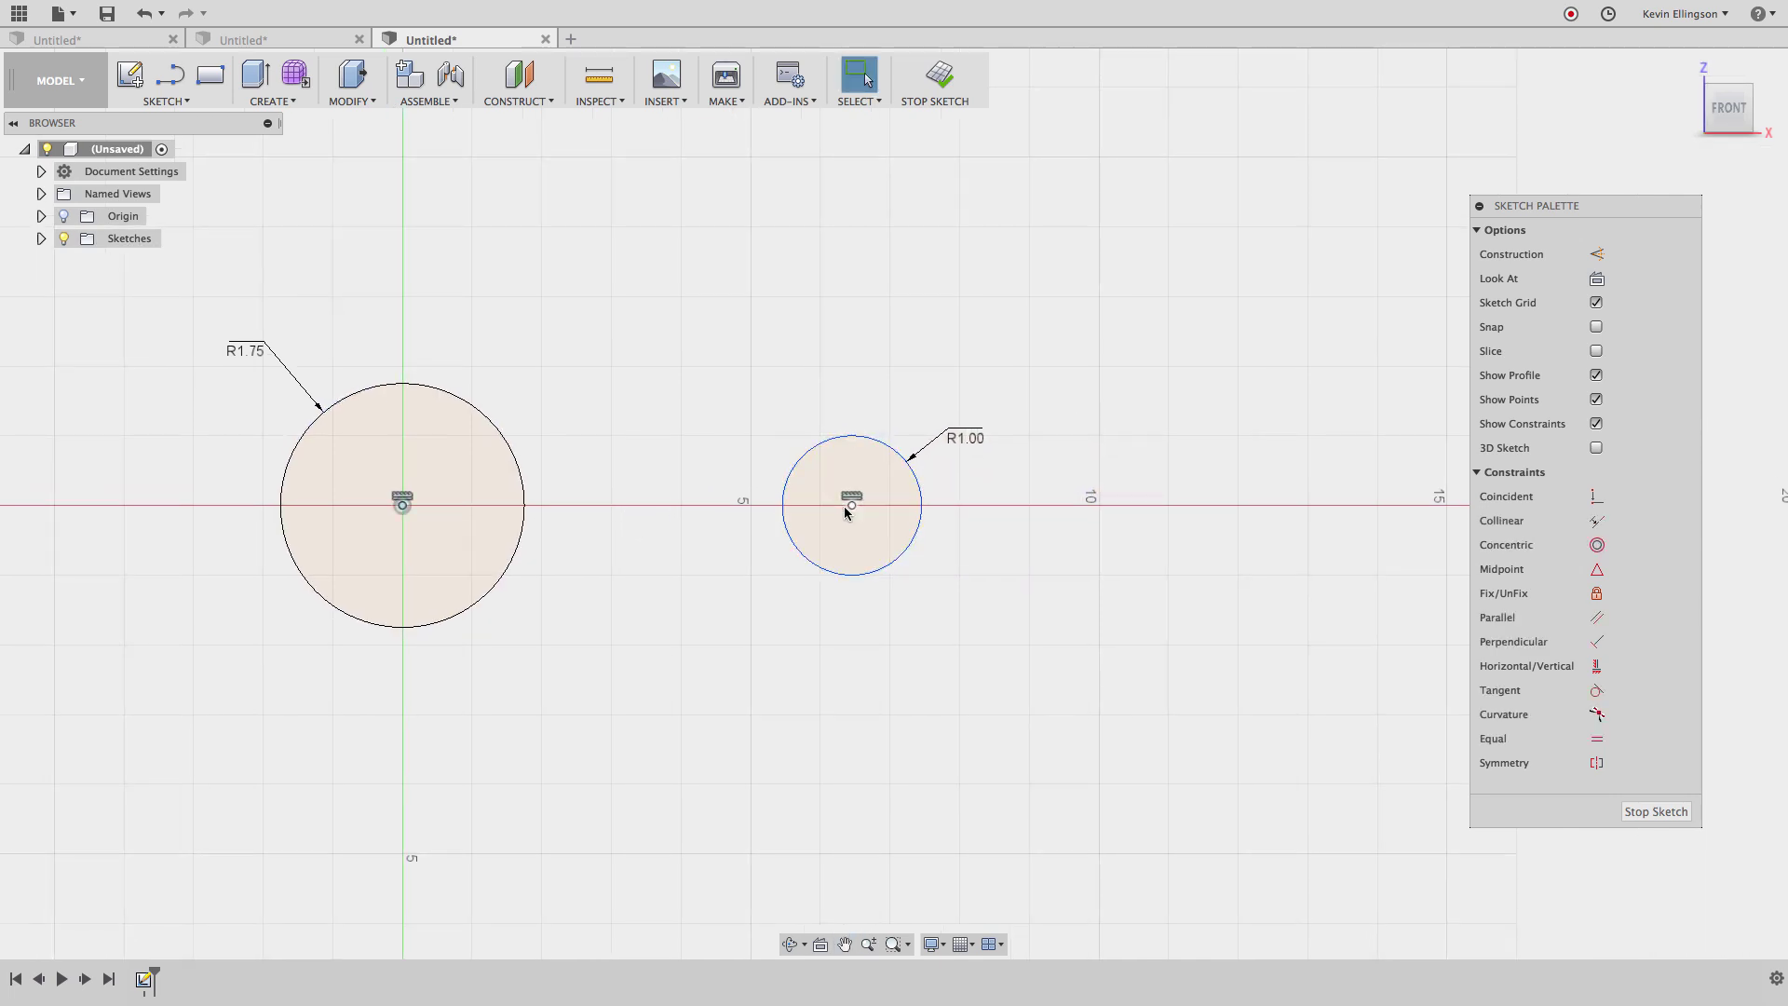
Step: Move the smaller circle closer to the larger circle along the horizontal axis
drag(782, 506, 622, 508)
key(Escape)
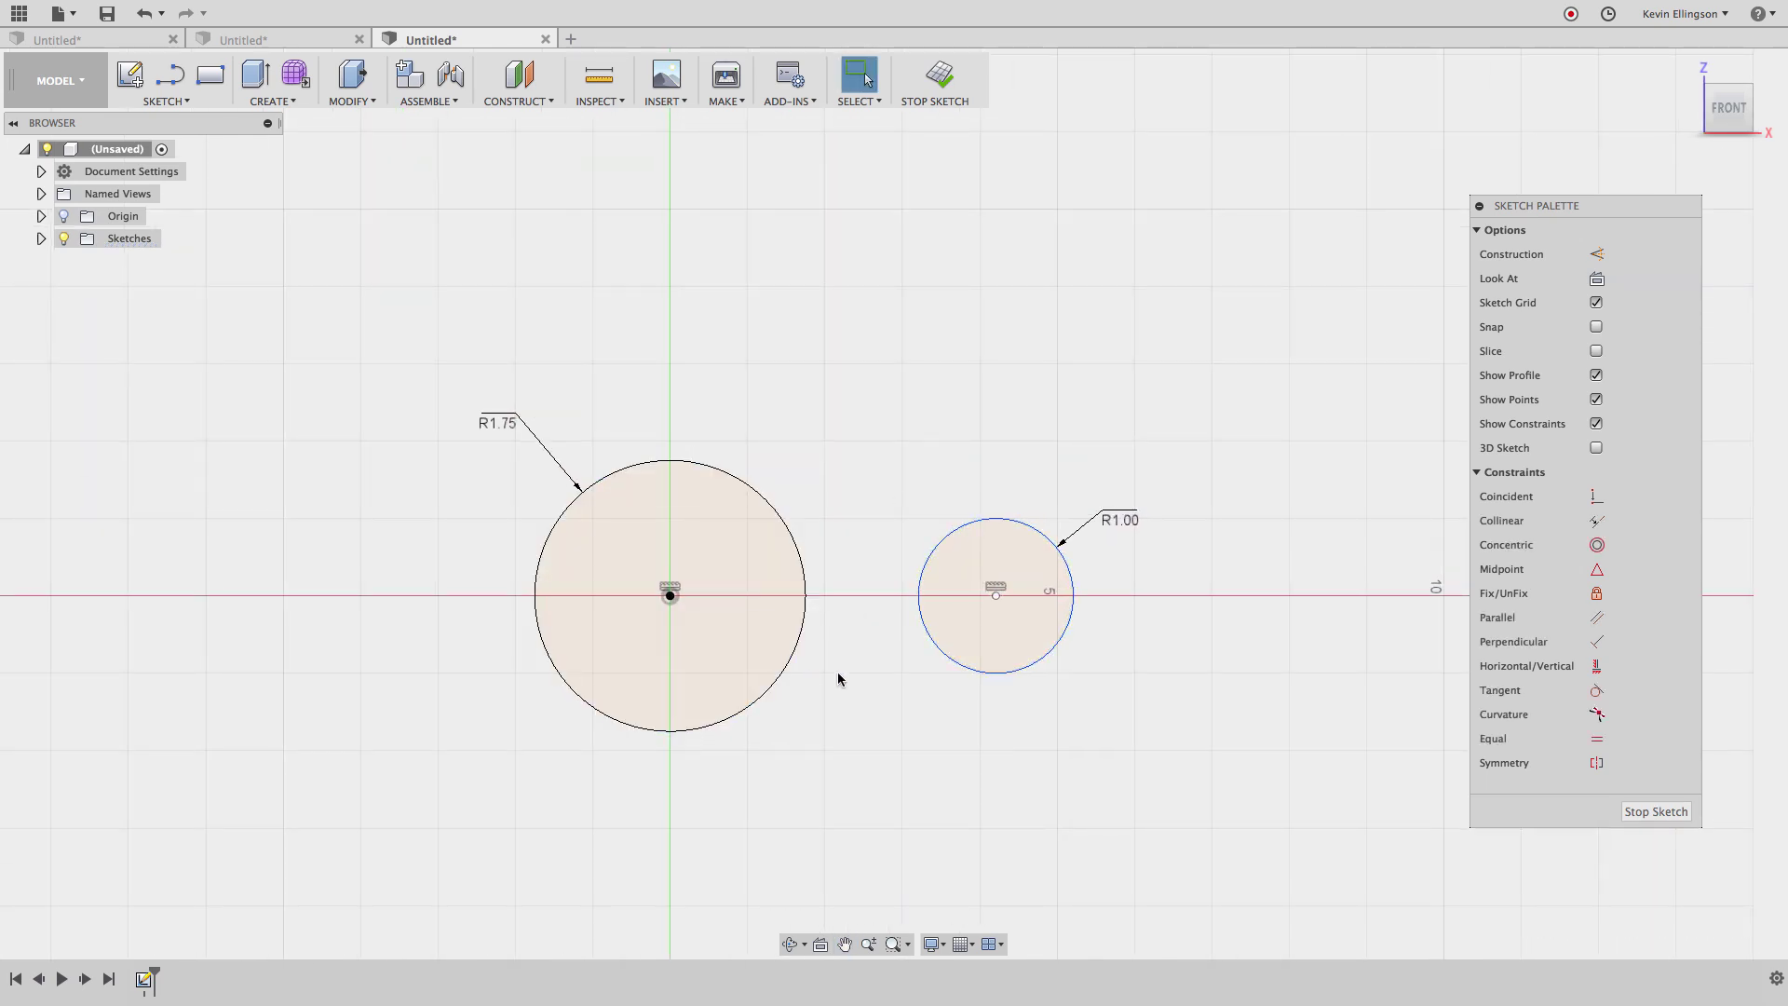
Step: Draw a line joining the upper edges of the two circles and constrain it tangent to both
click(169, 74)
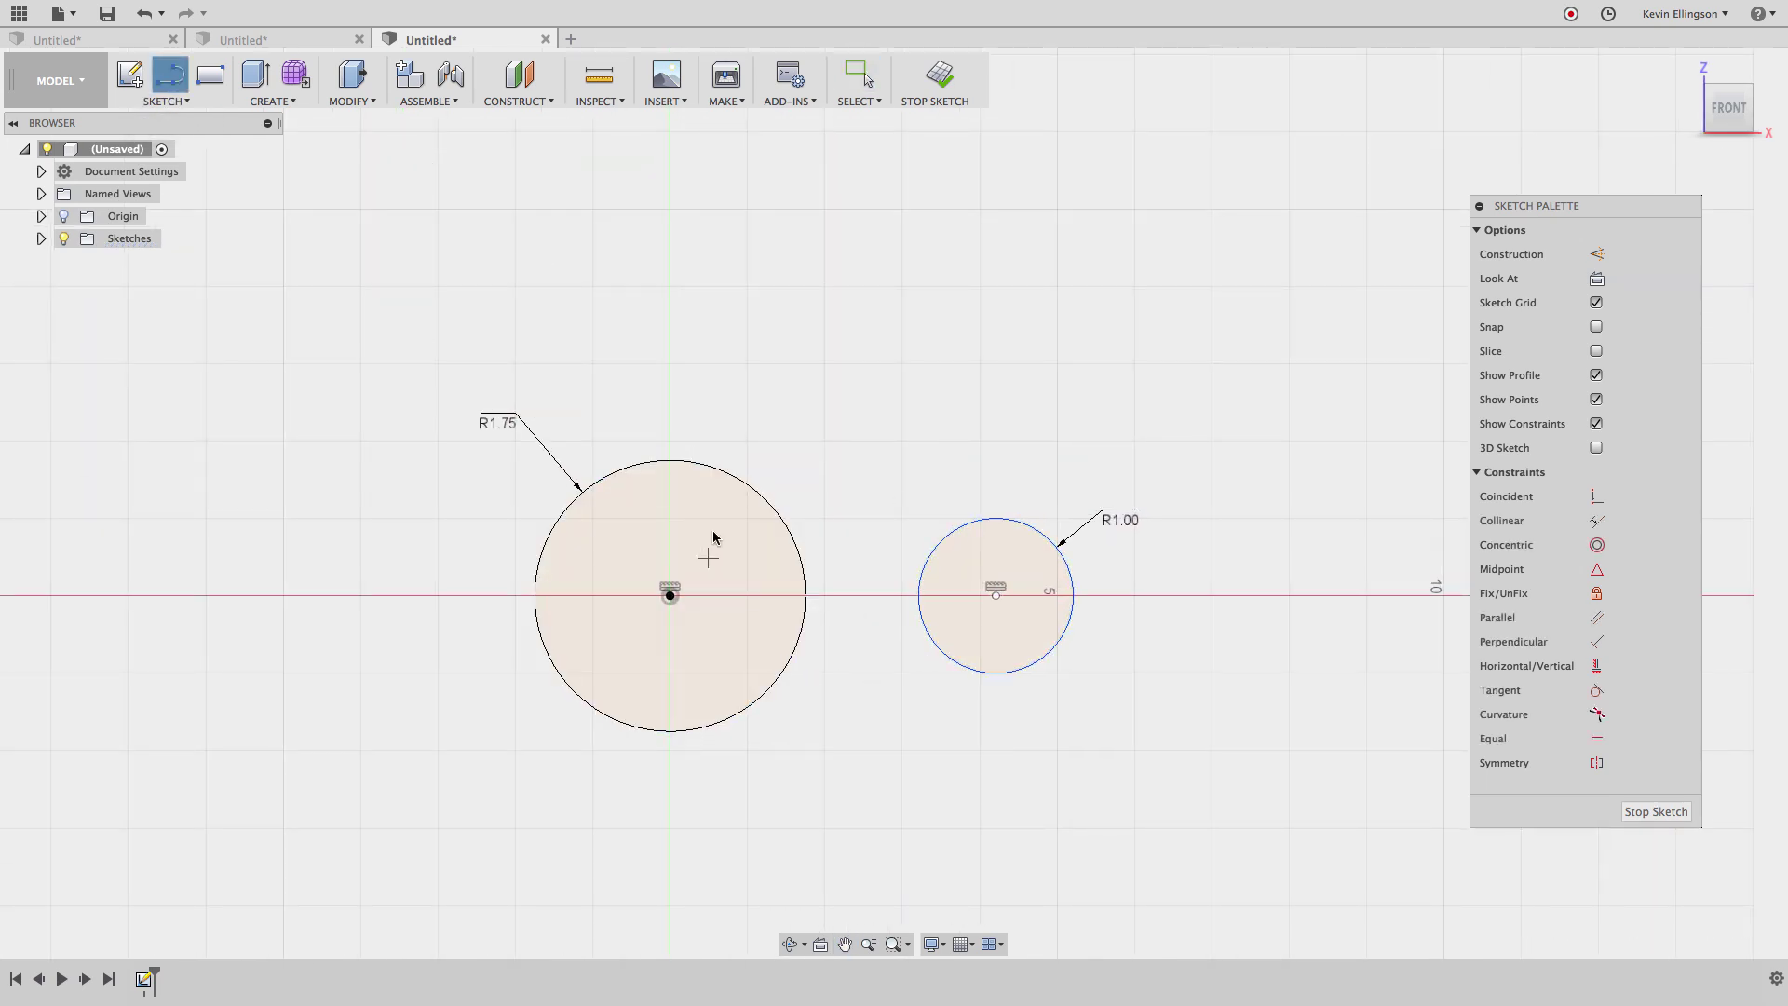
click(697, 463)
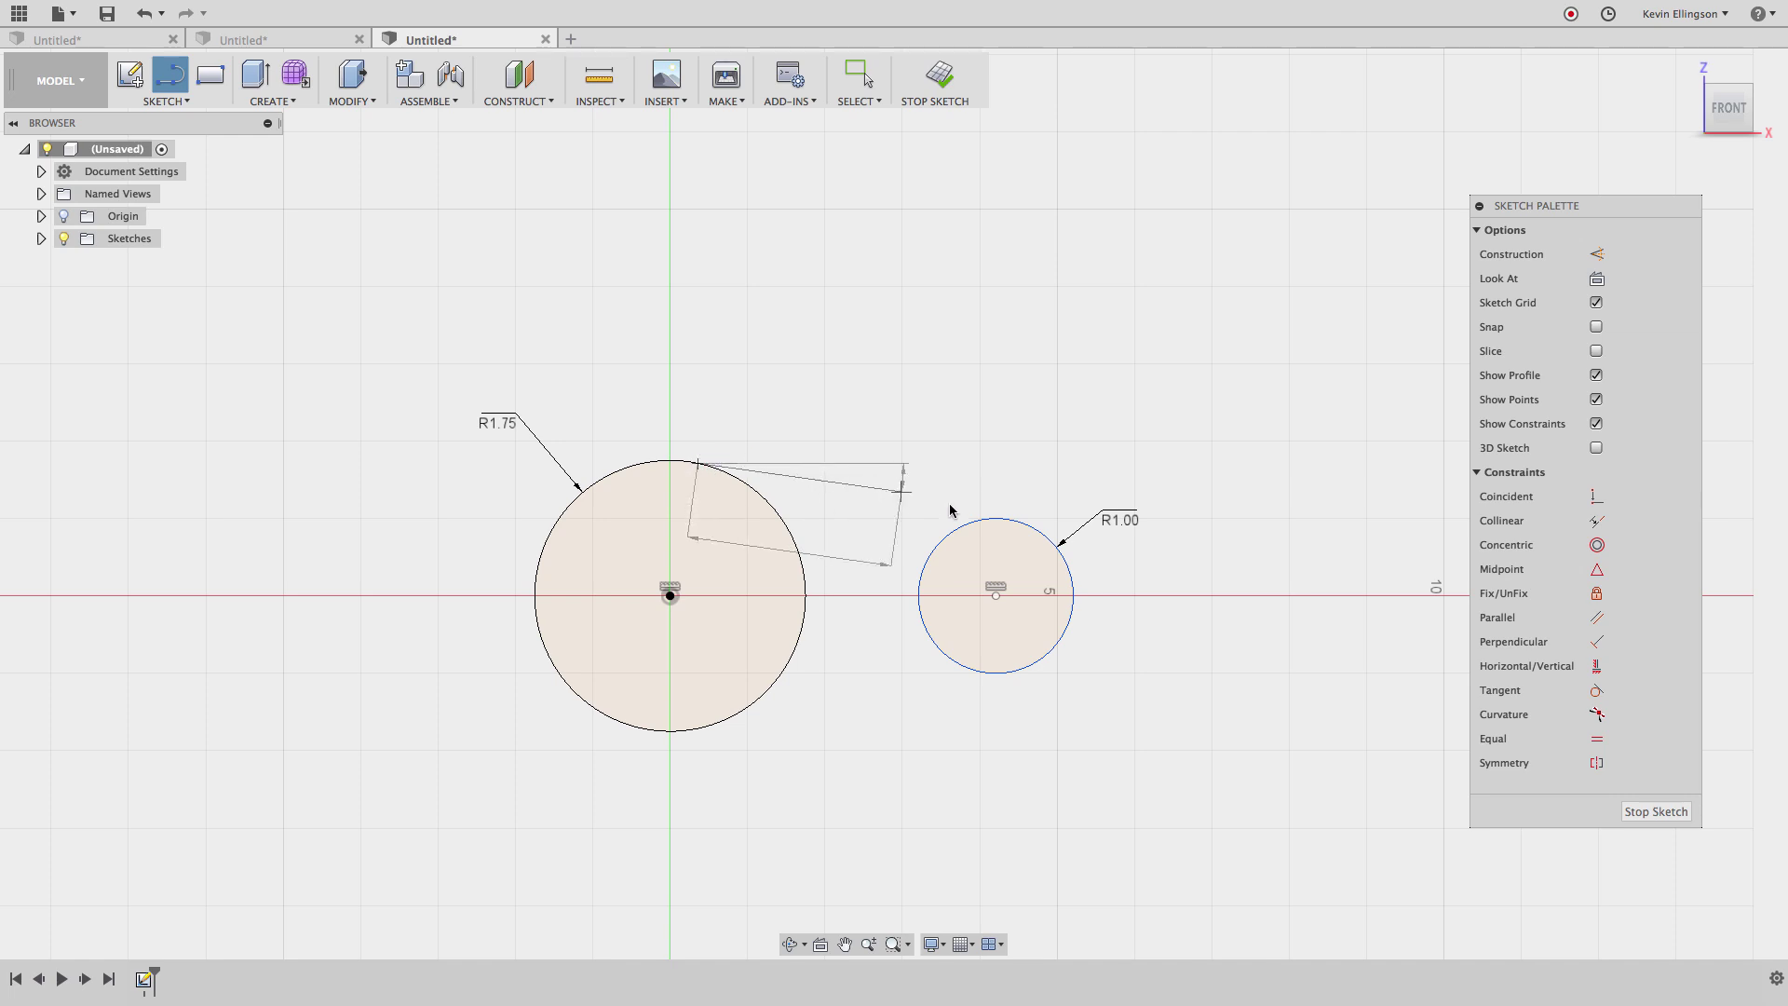
click(976, 518)
key(Escape)
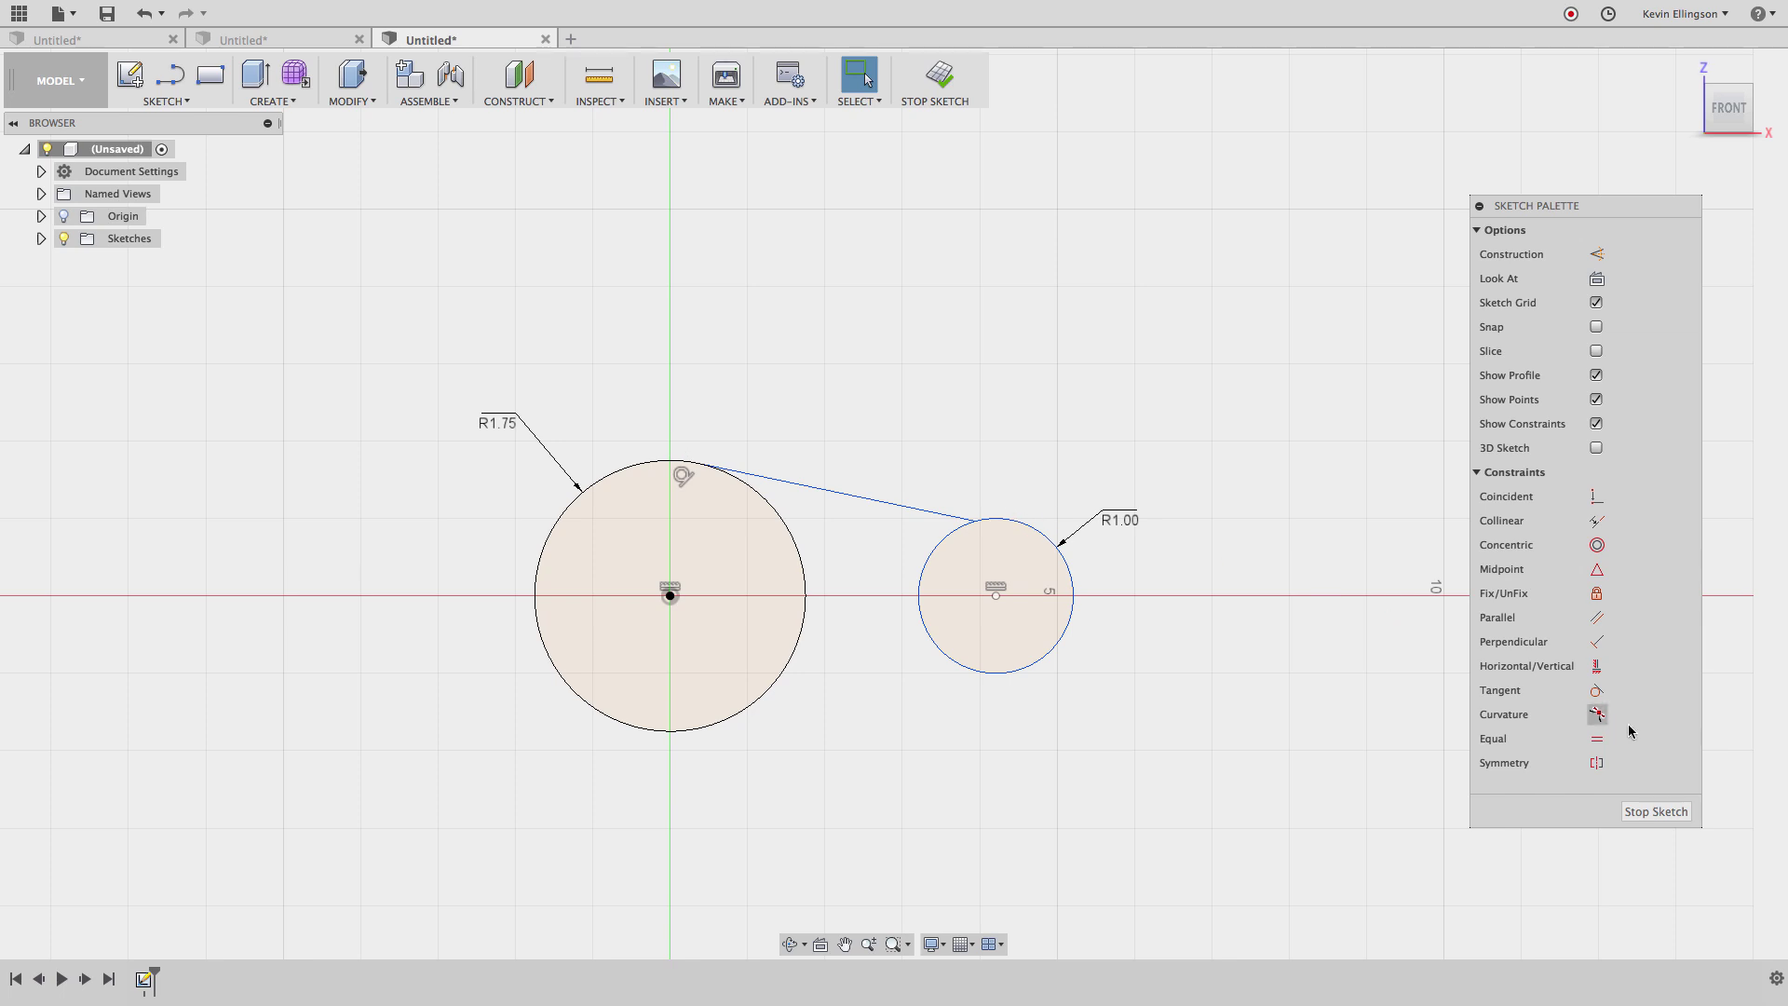
click(1604, 694)
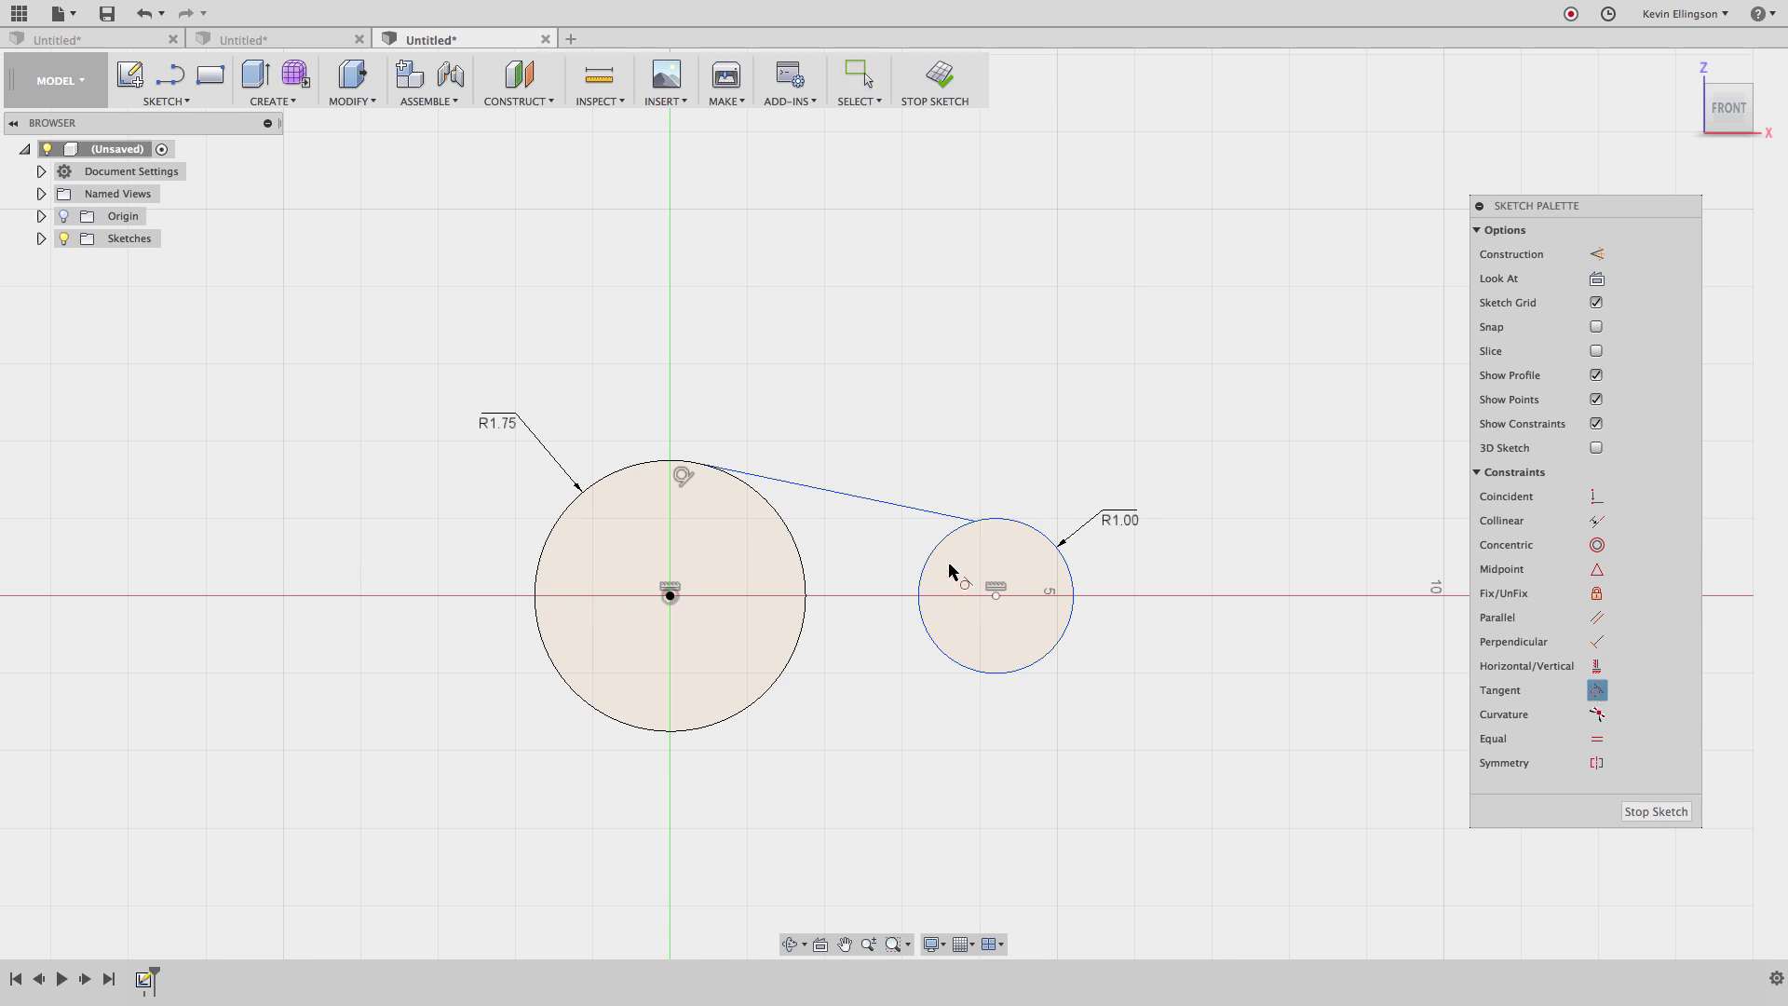
click(905, 505)
click(941, 541)
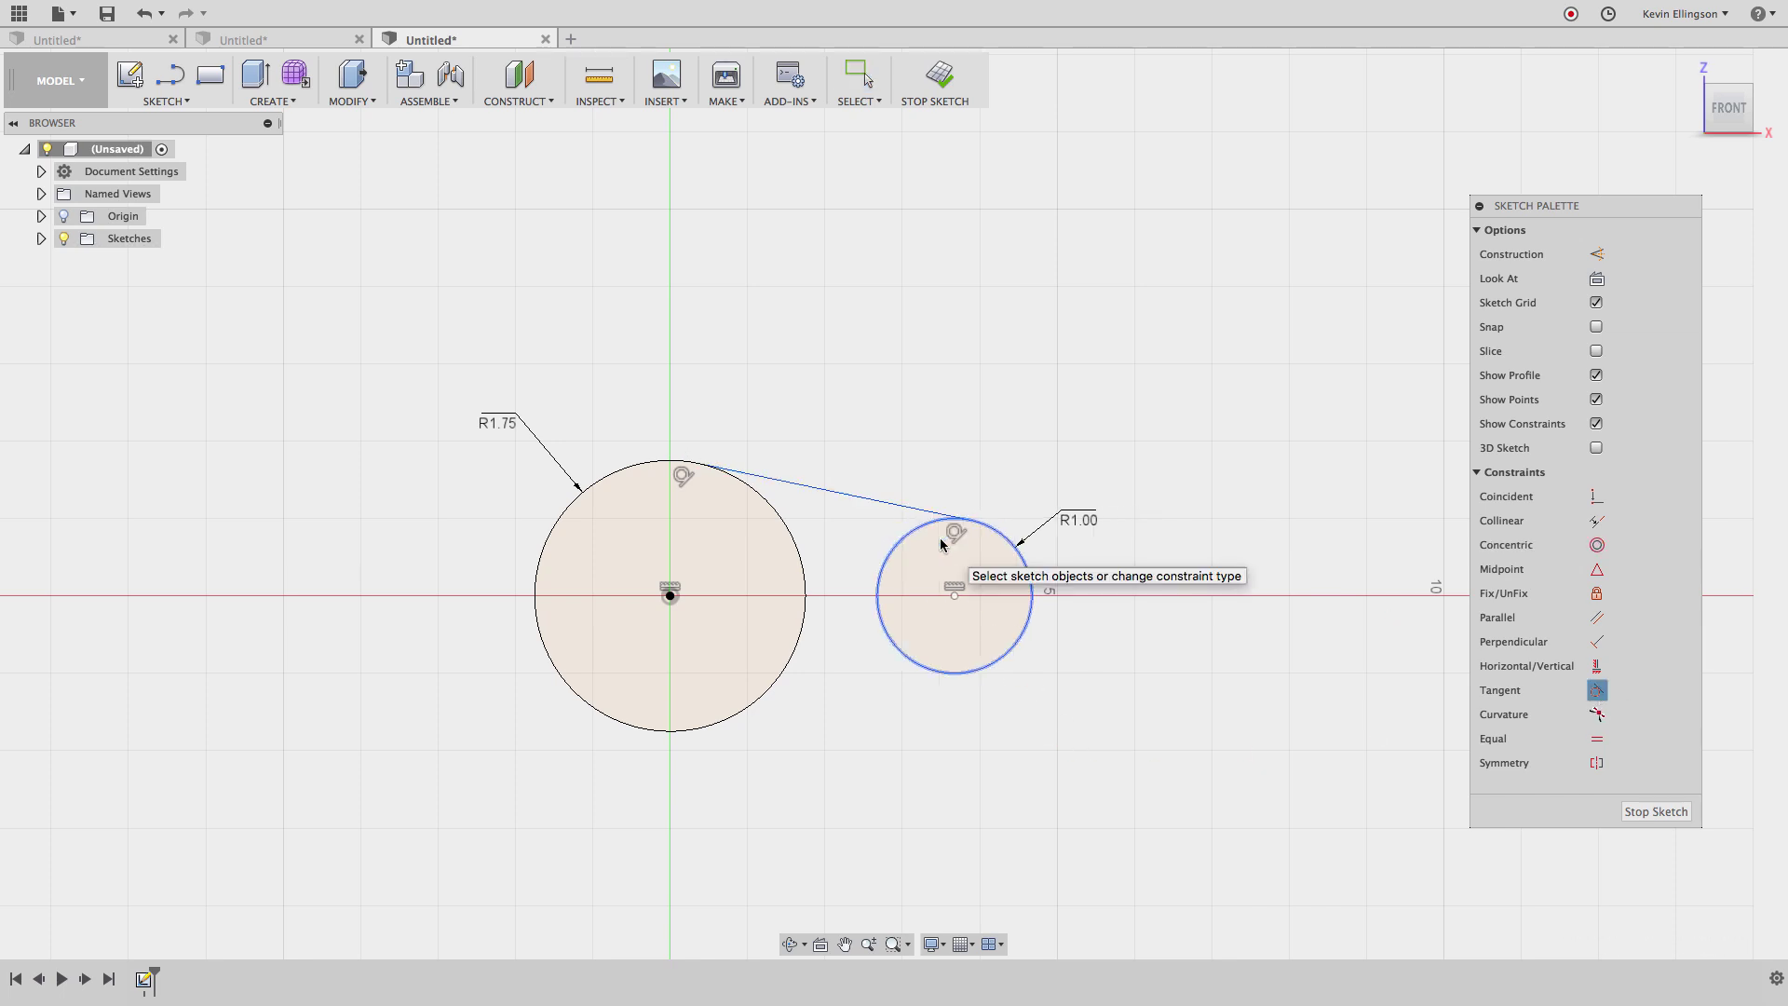
key(Escape)
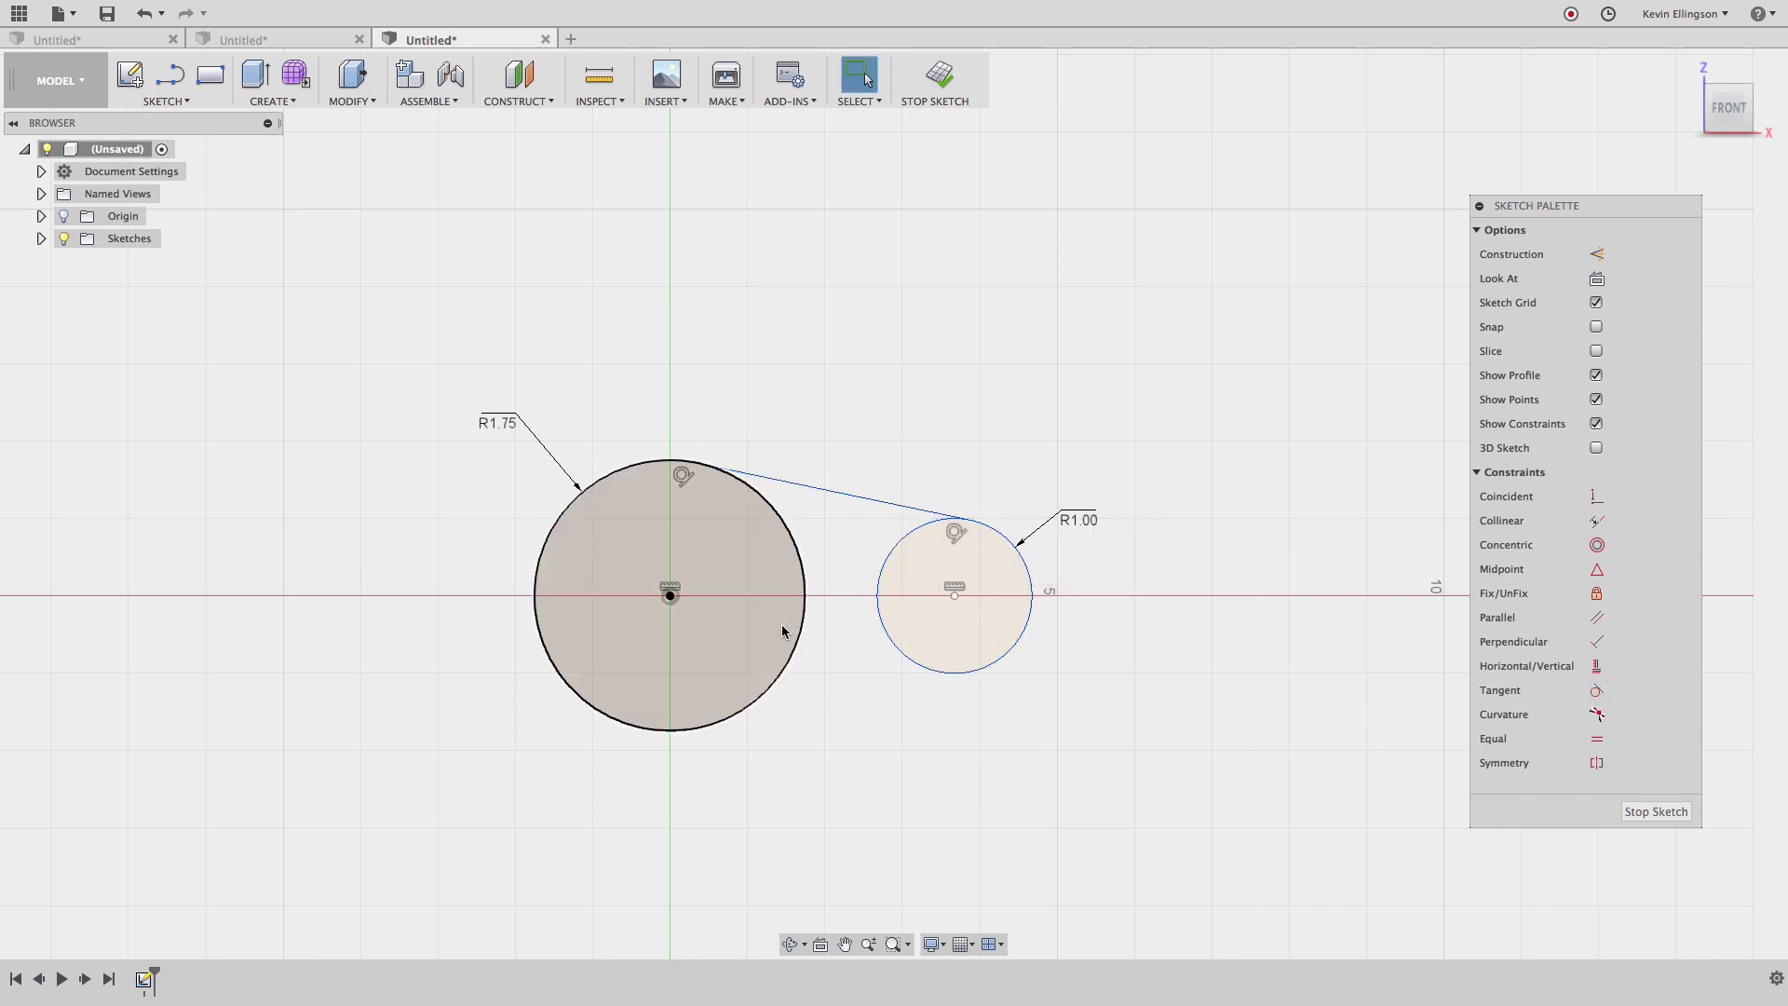
Step: Draw a line joining the lower edges of the two circles and constrain it tangent to both
click(169, 75)
click(732, 716)
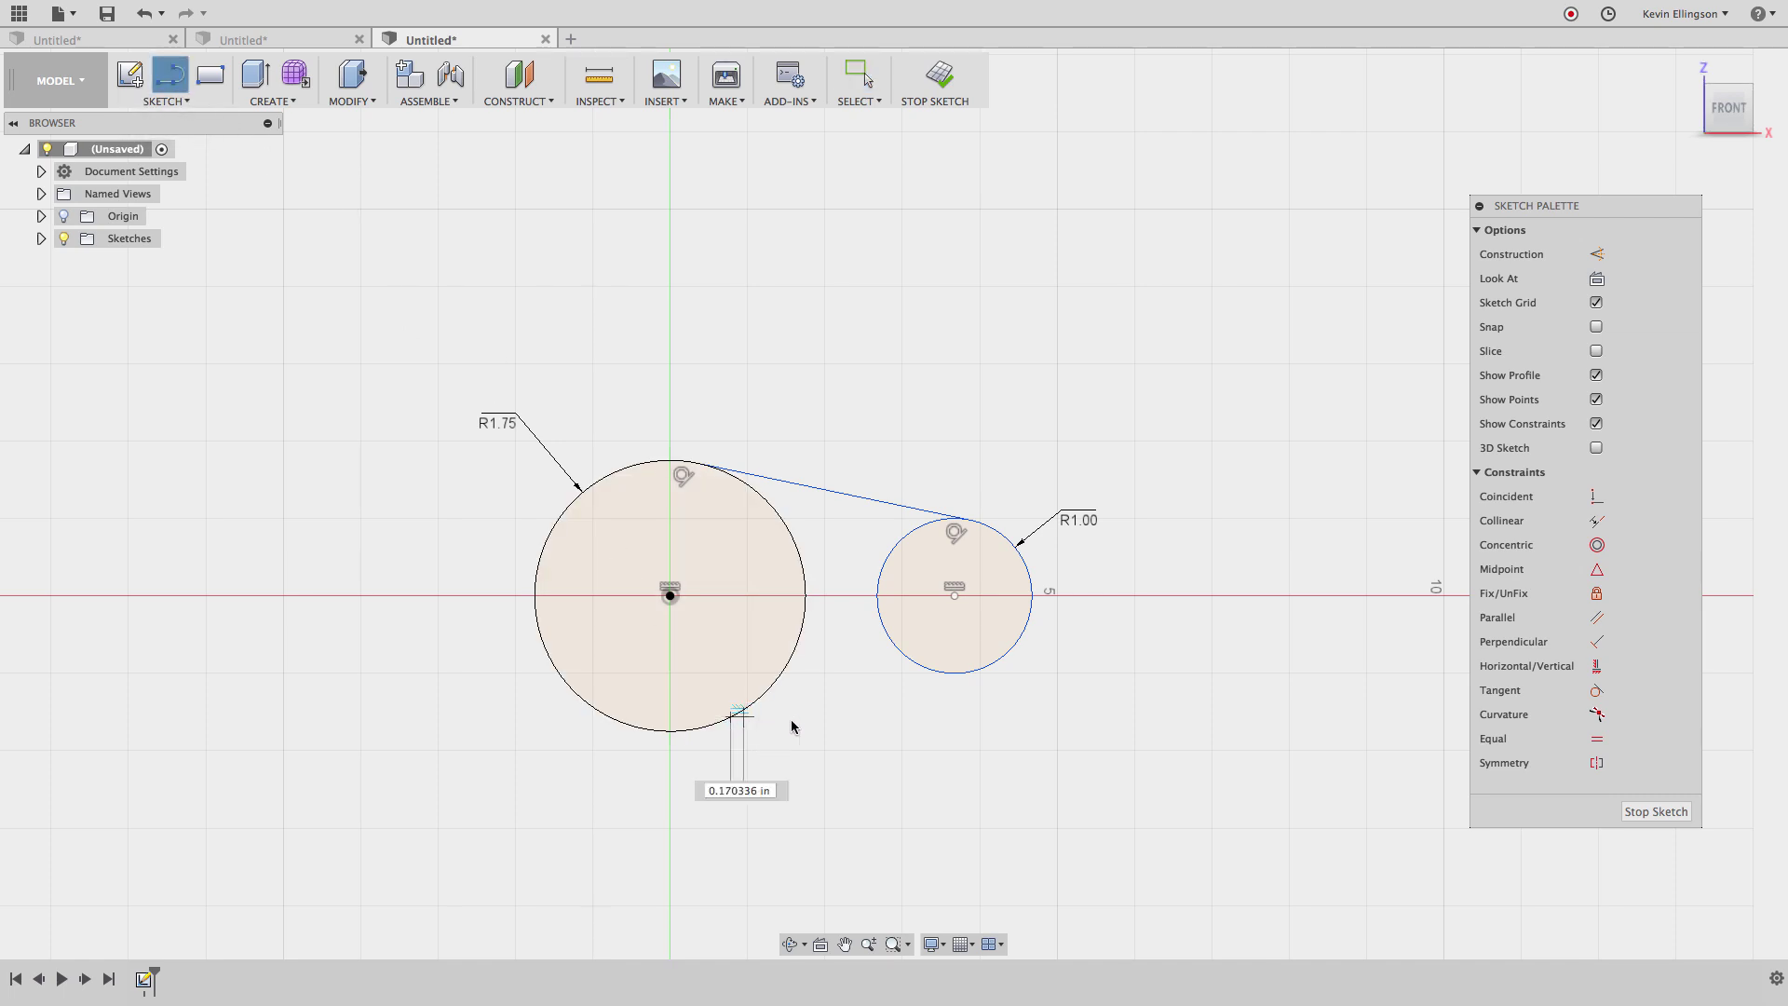
click(943, 672)
key(Escape)
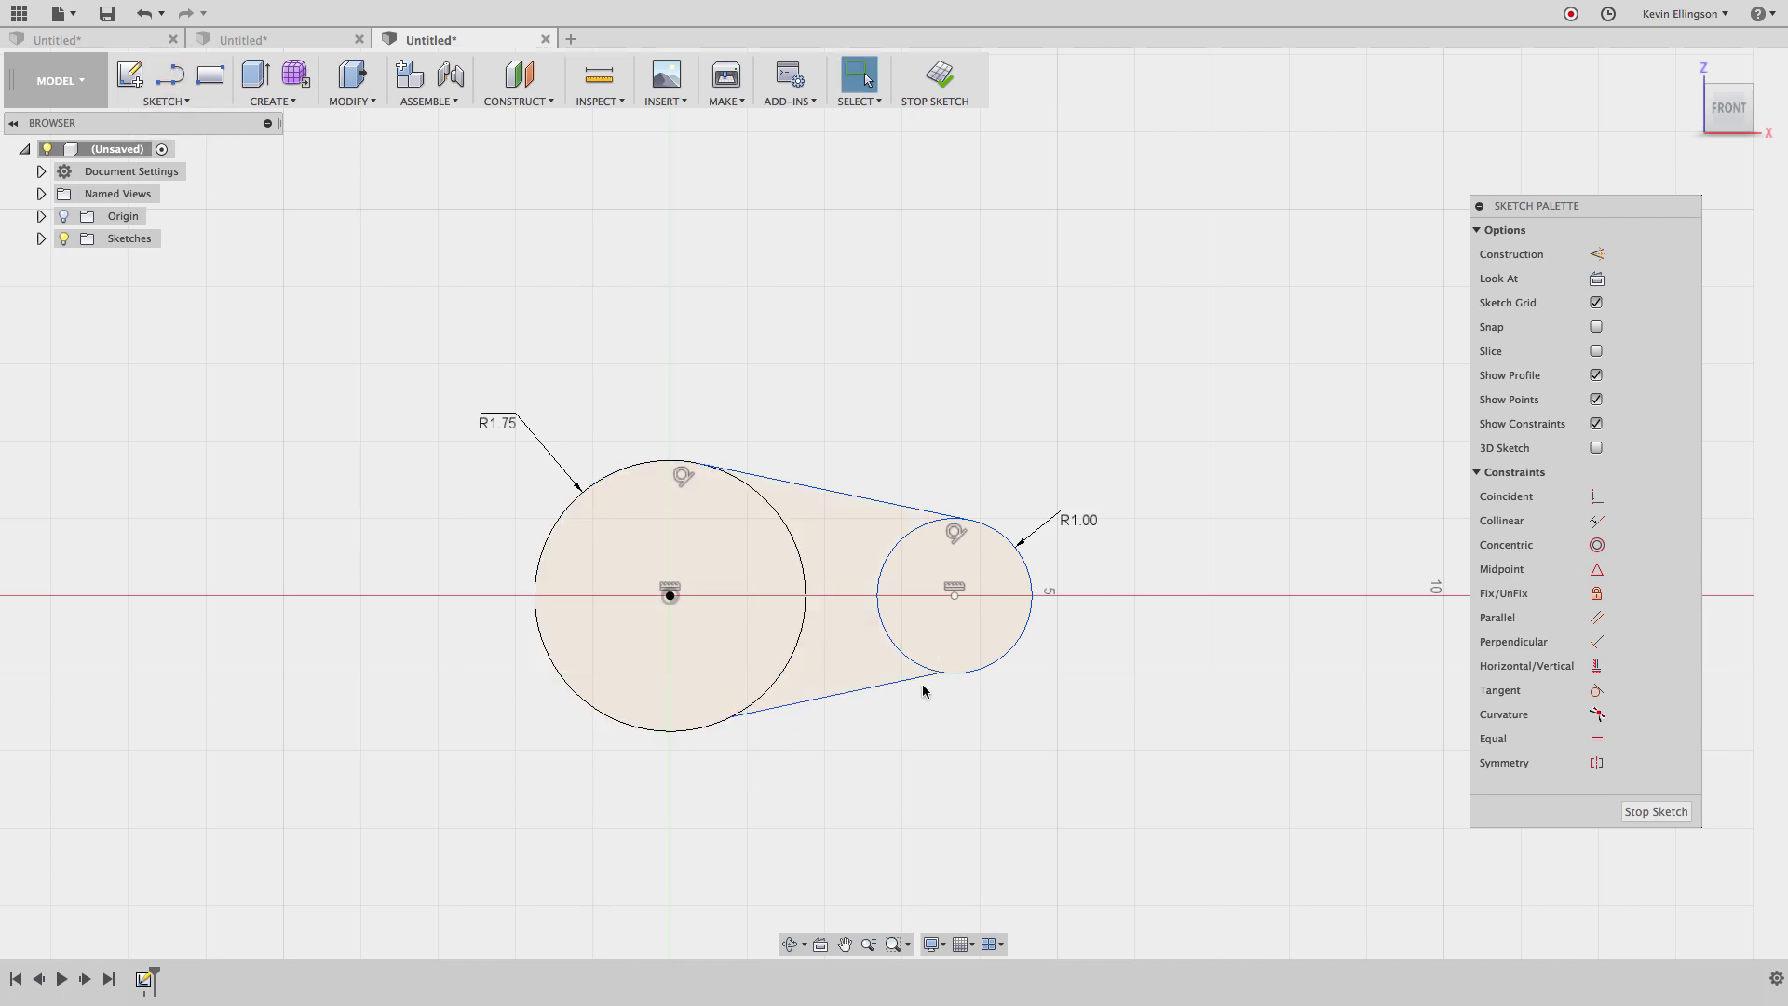
click(1595, 690)
click(886, 690)
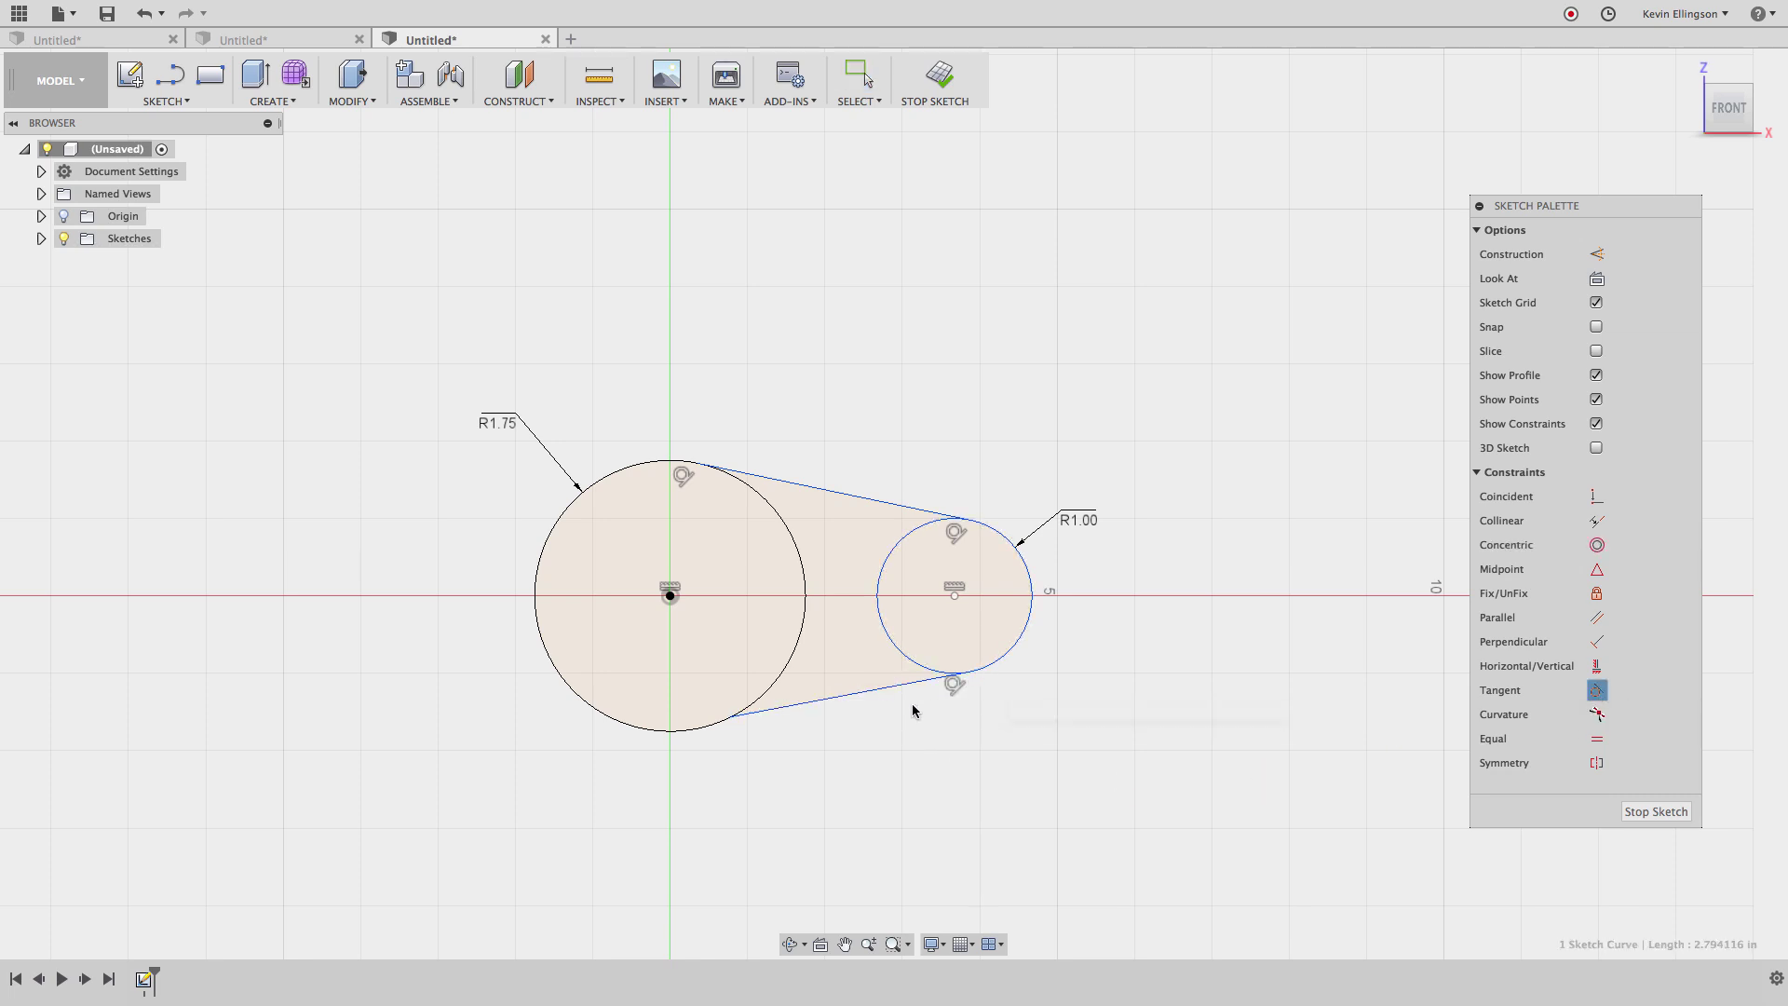
click(886, 697)
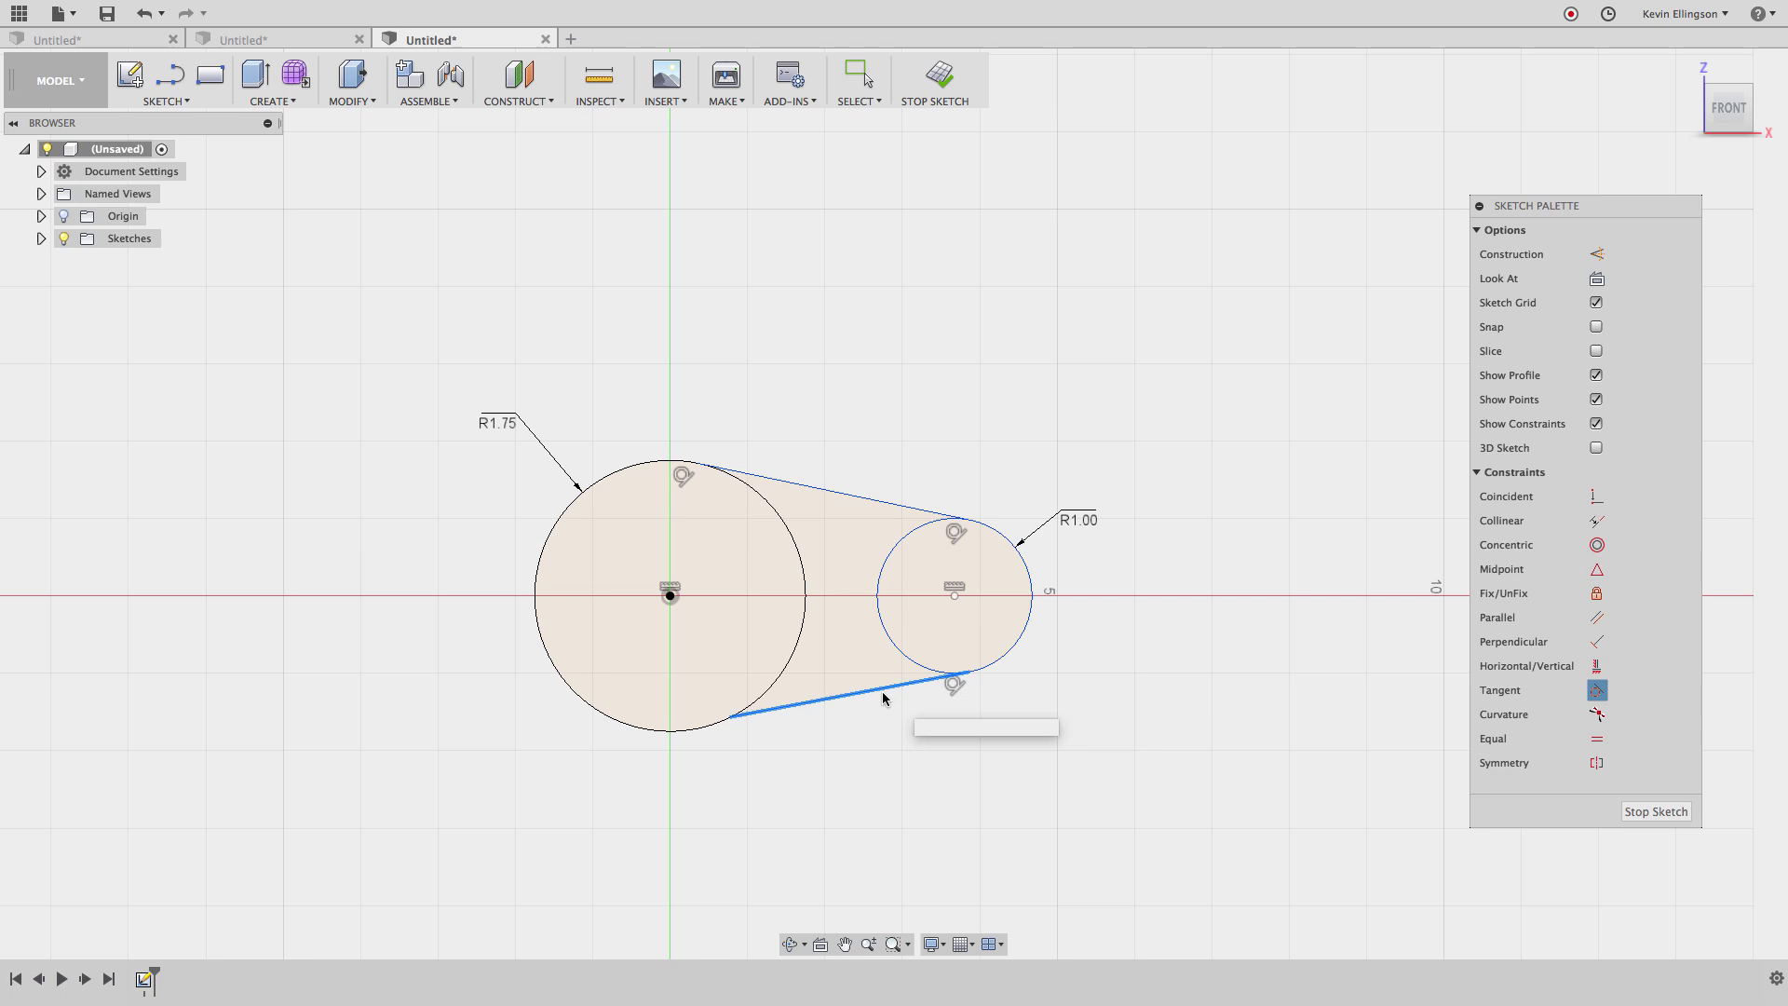
click(688, 731)
key(Escape)
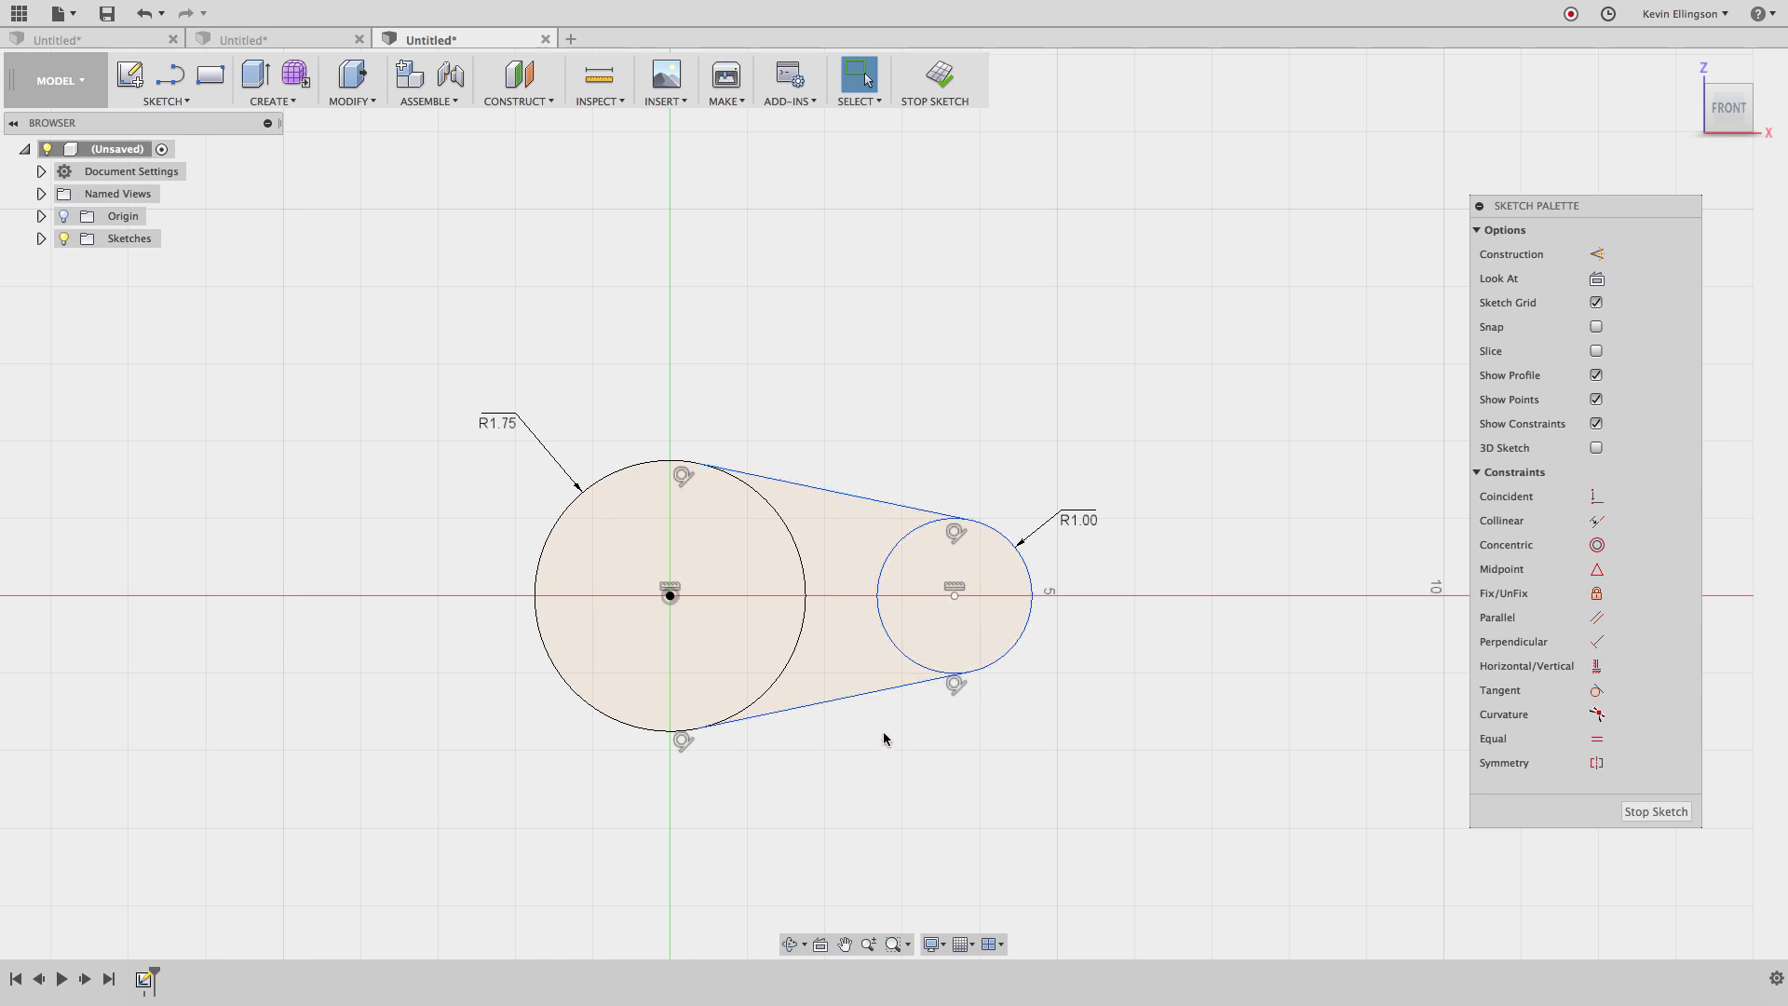
Step: Delete the lower and upper tangent lines between the two circles
click(883, 699)
key(Delete)
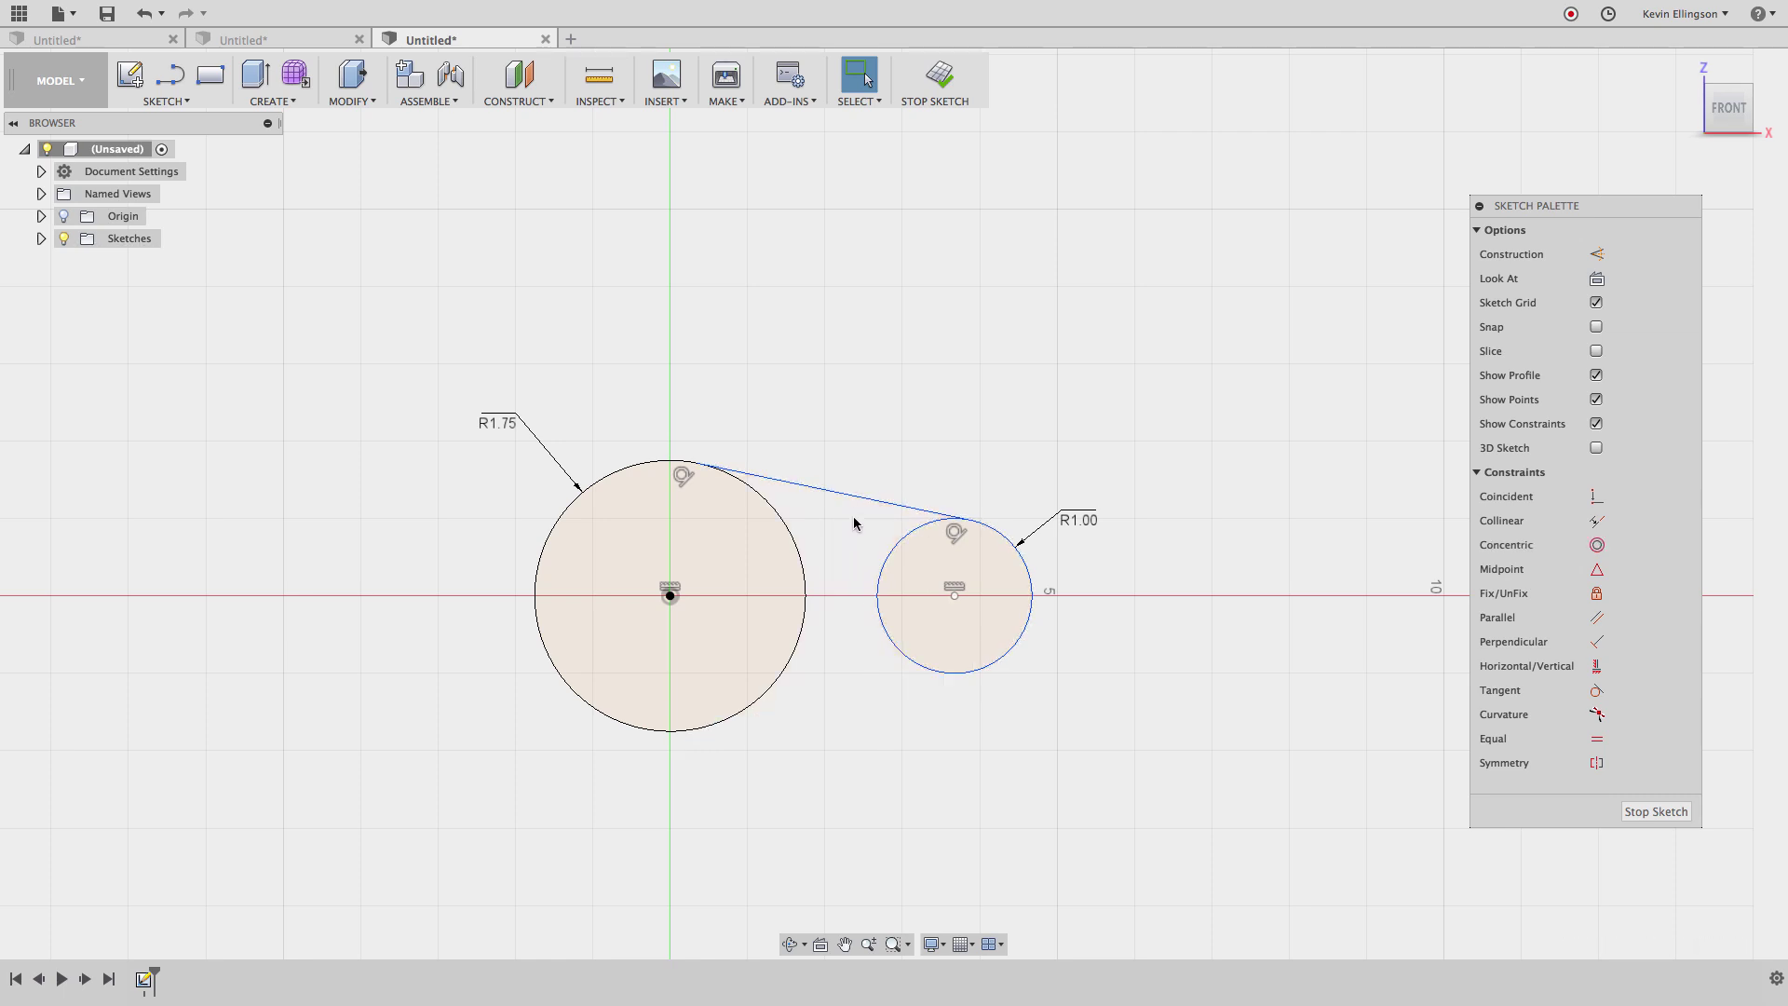
click(858, 505)
key(Delete)
Step: Draw the upper line between the circles using the Line tool's automatic tangency at both ends
click(169, 75)
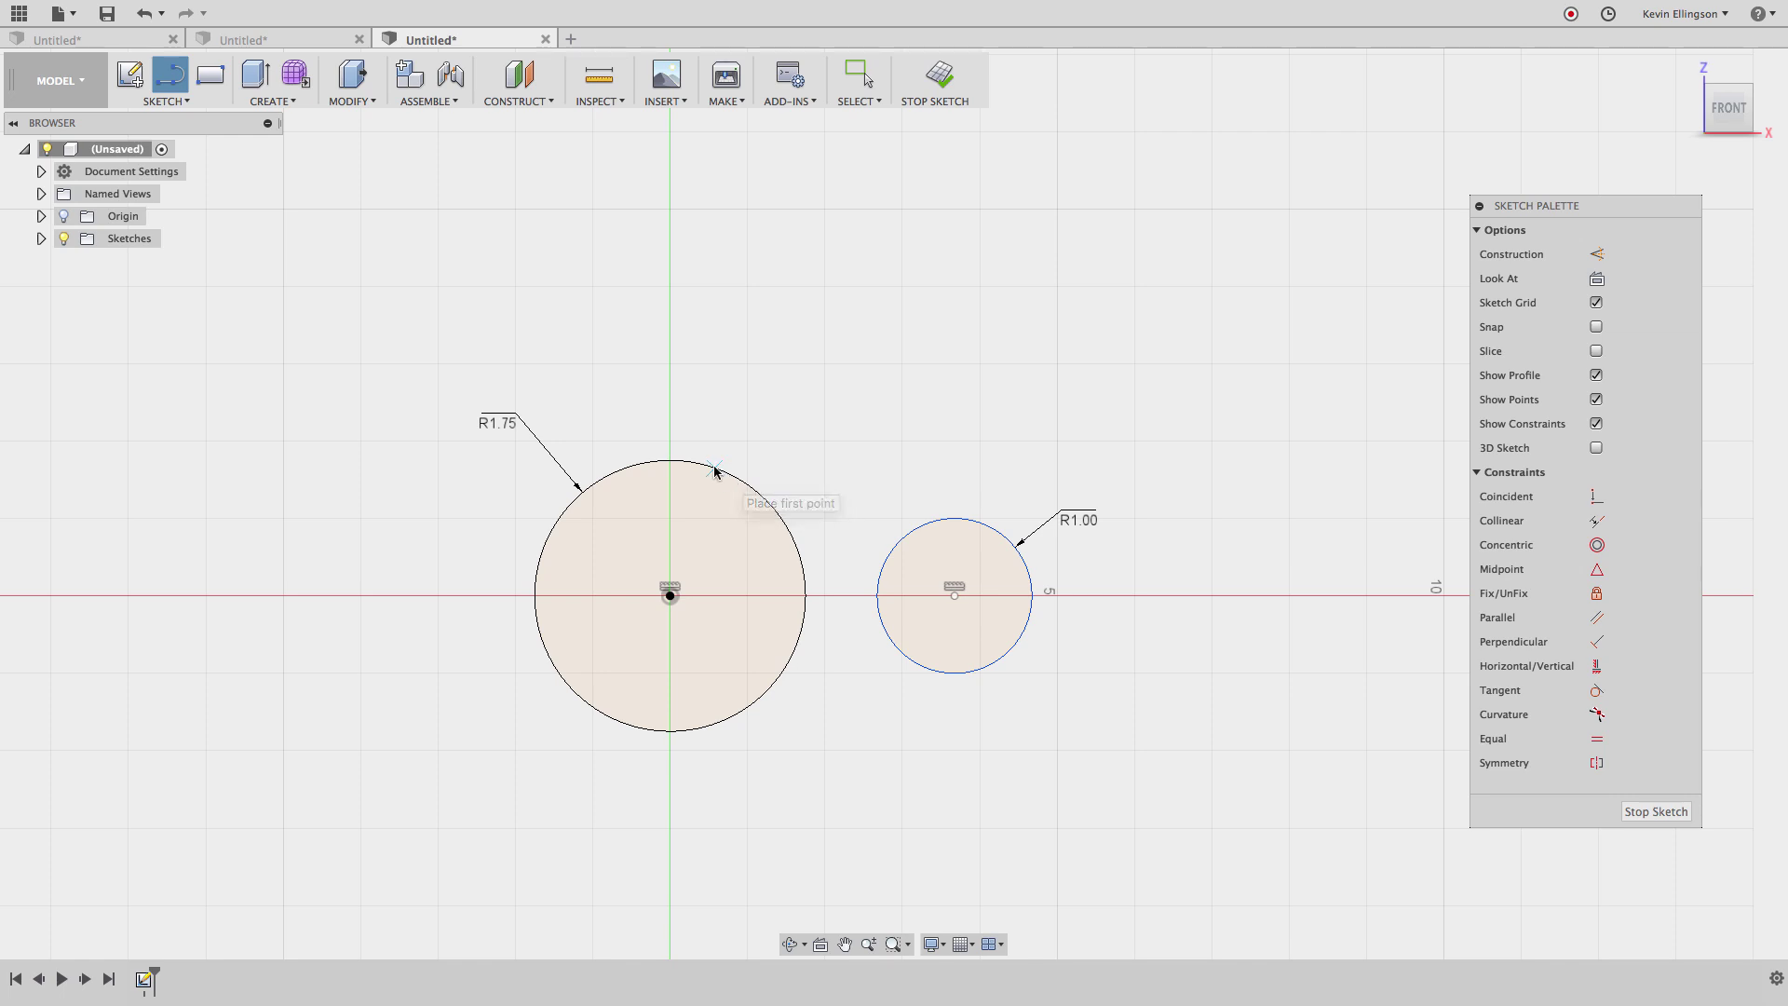
click(687, 462)
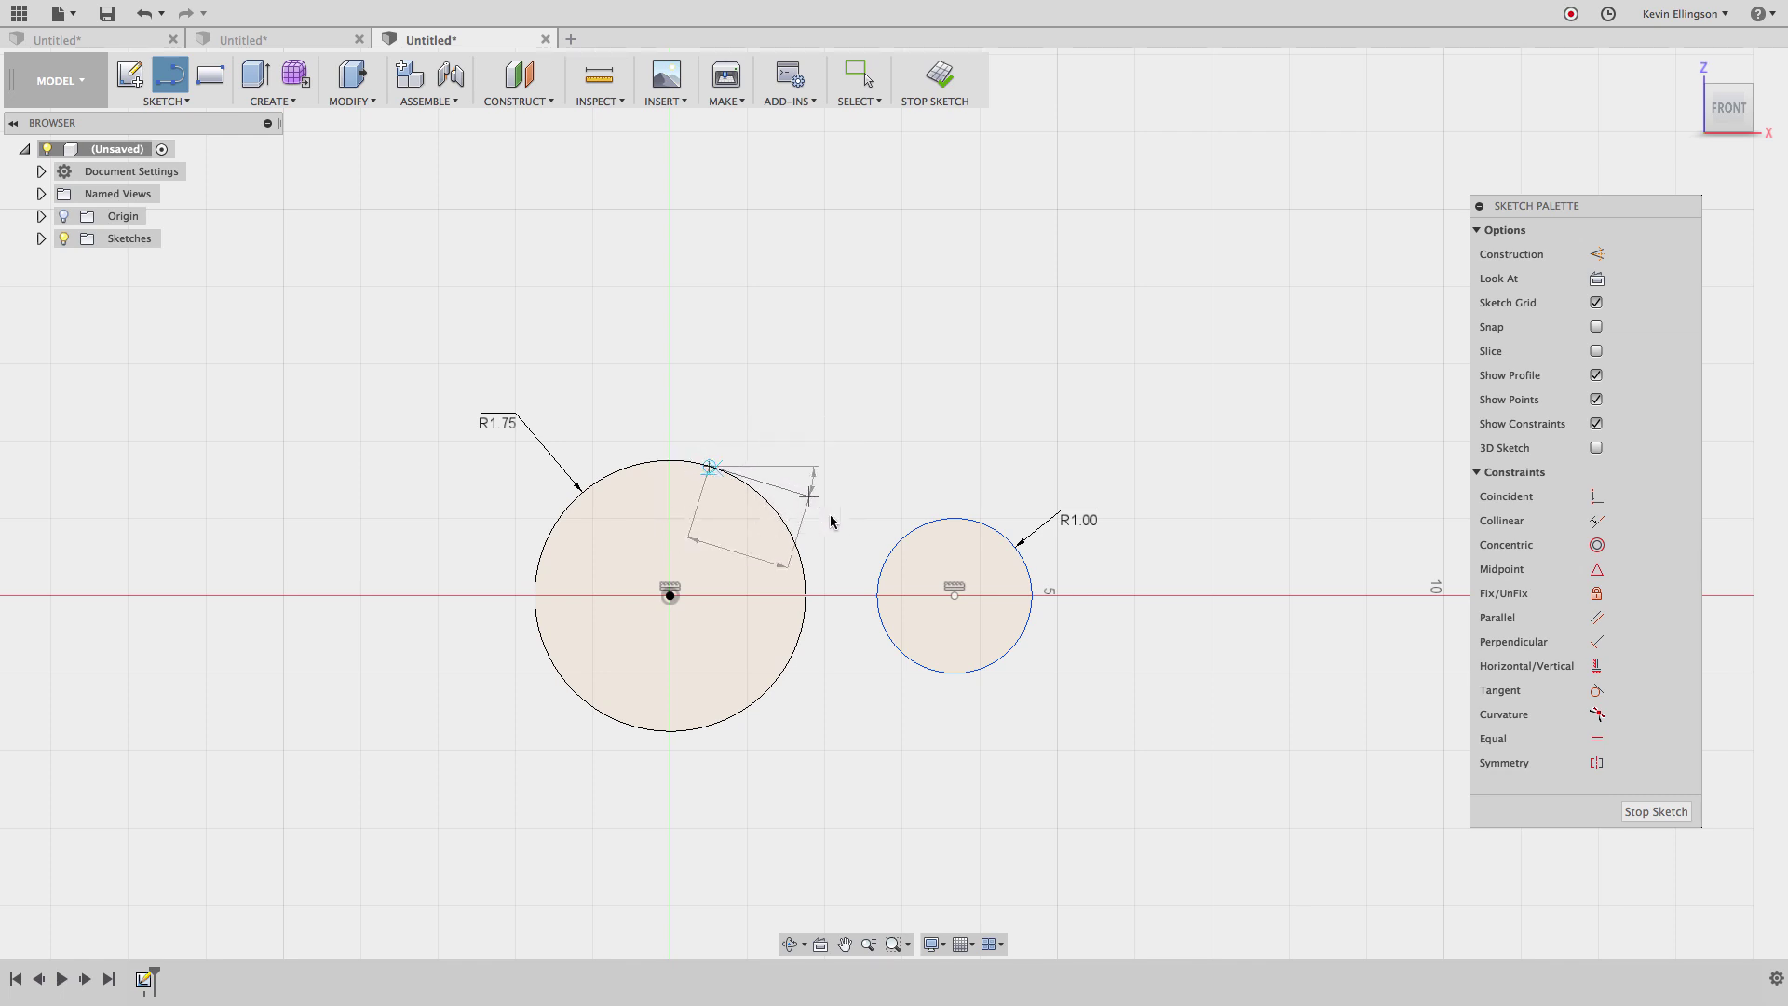
click(793, 542)
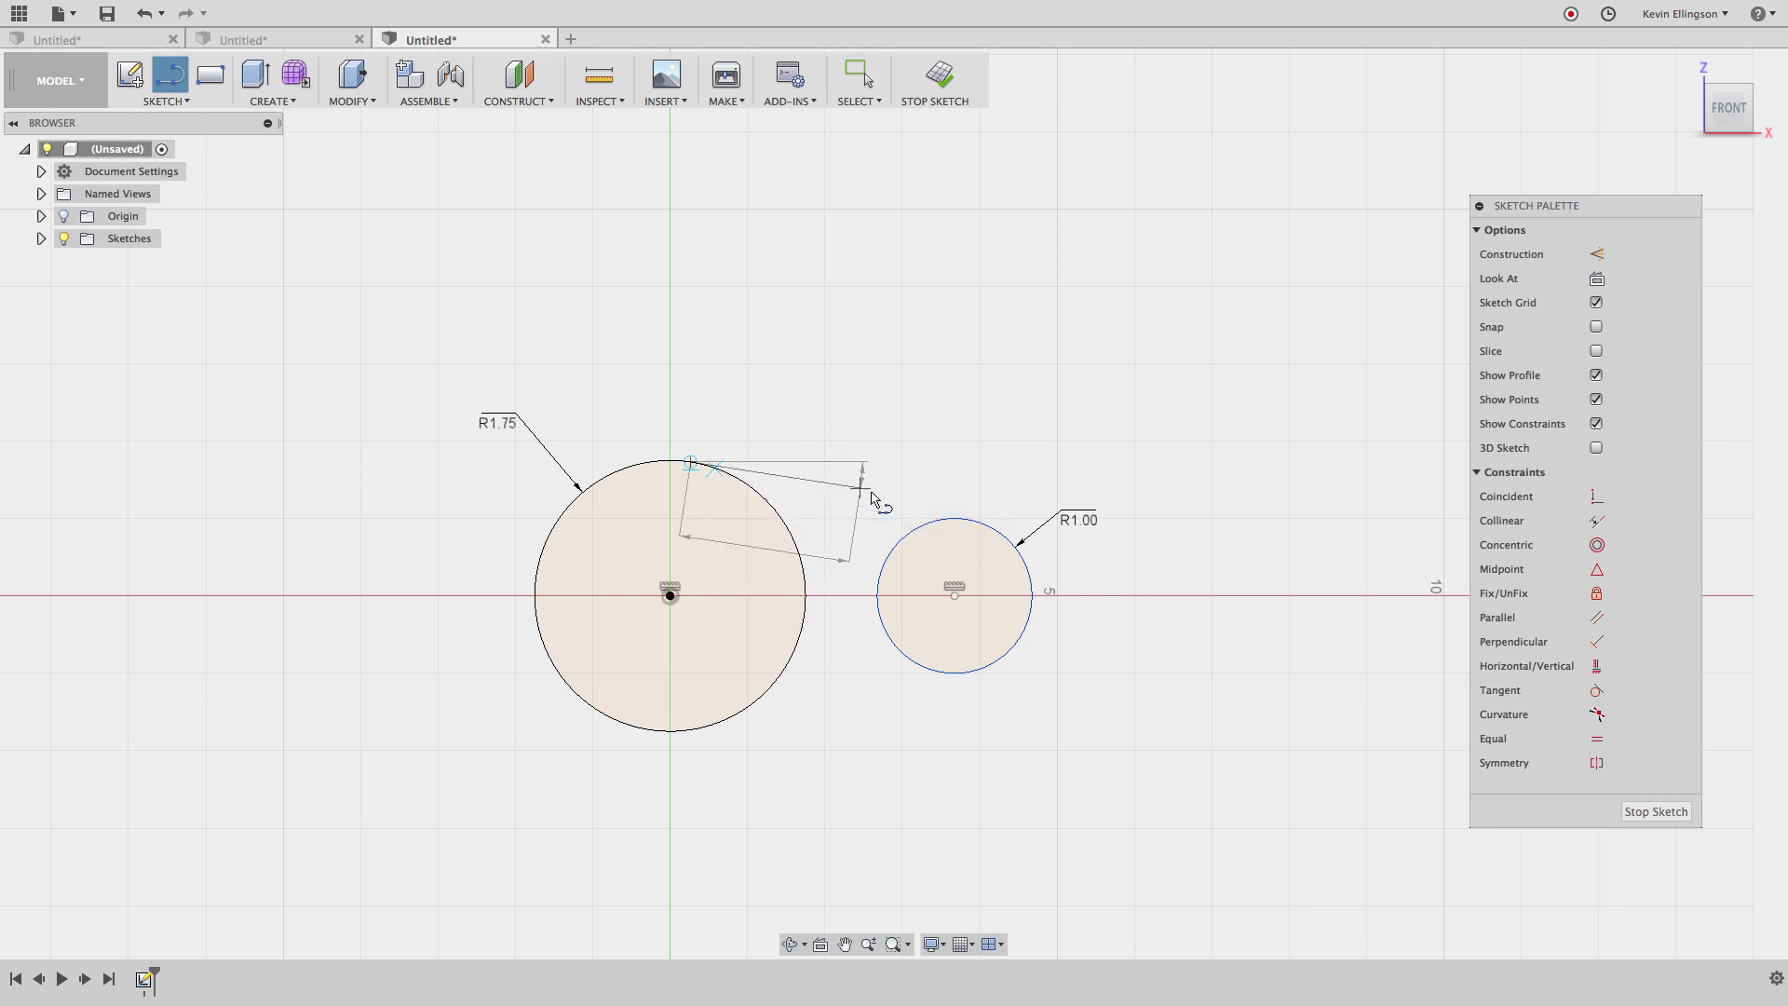
double_click(970, 523)
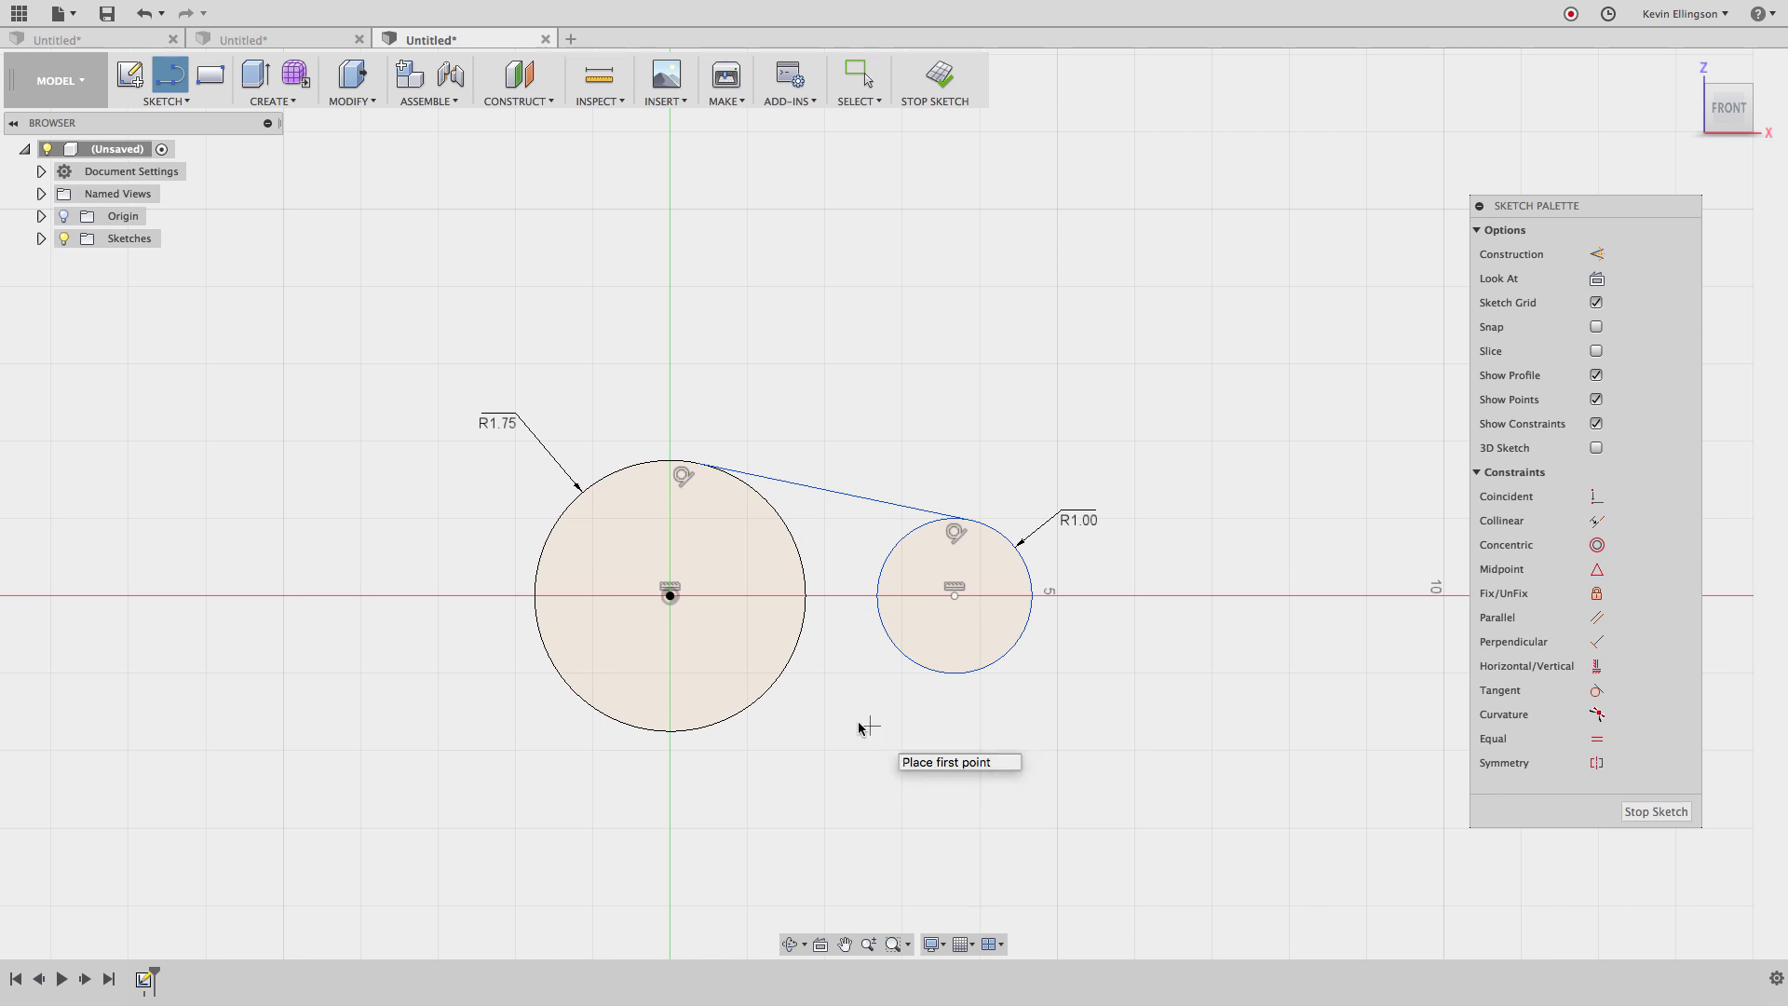
Step: Draw the lower line between the circles using the Line tool's automatic tangency at both ends
click(718, 724)
click(806, 787)
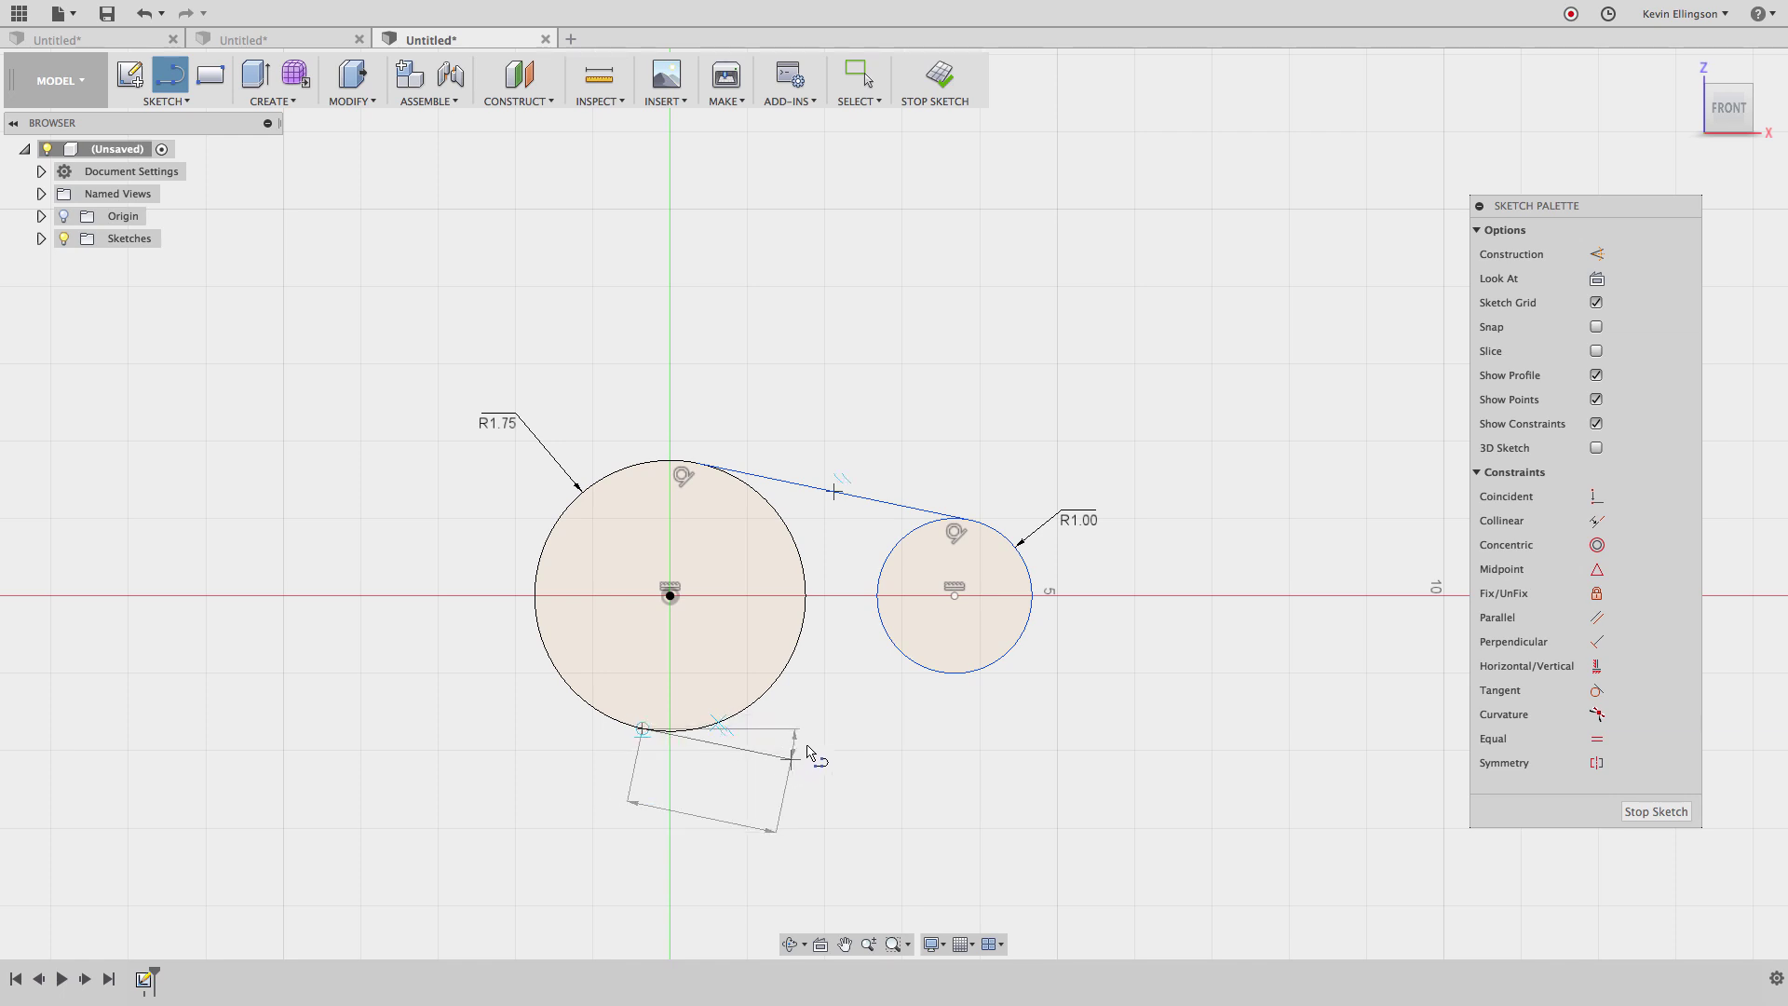
key(Escape)
click(732, 718)
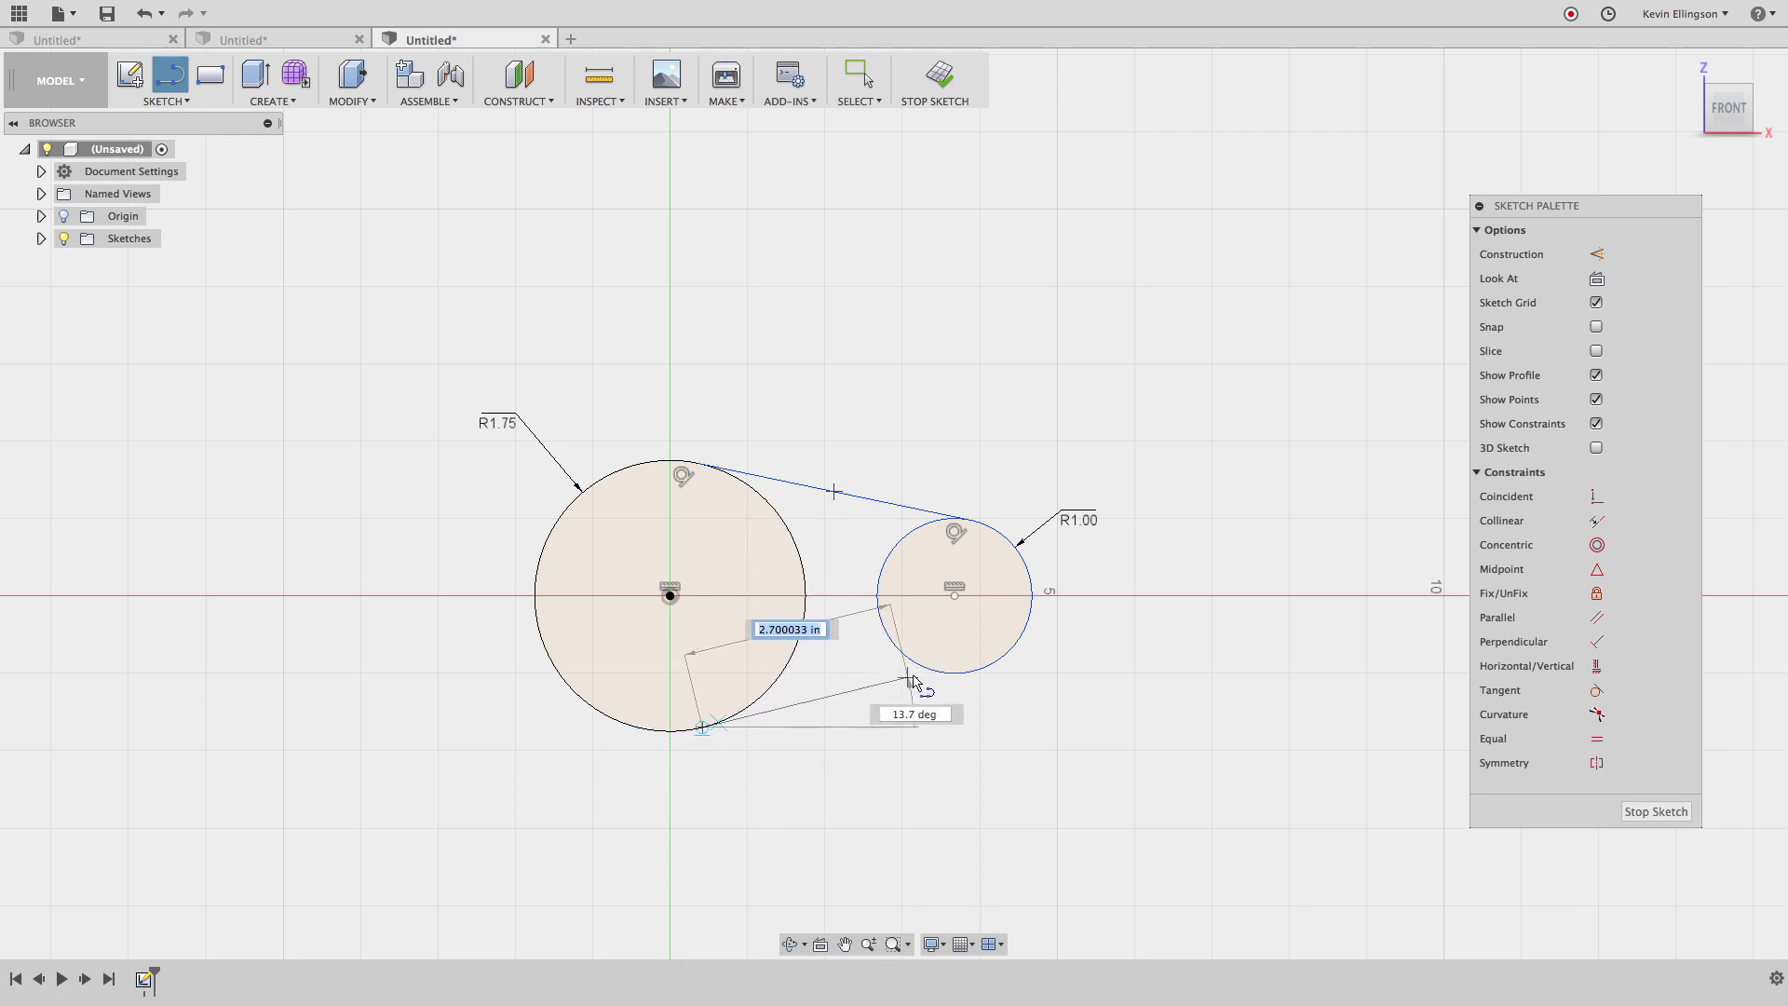
double_click(971, 674)
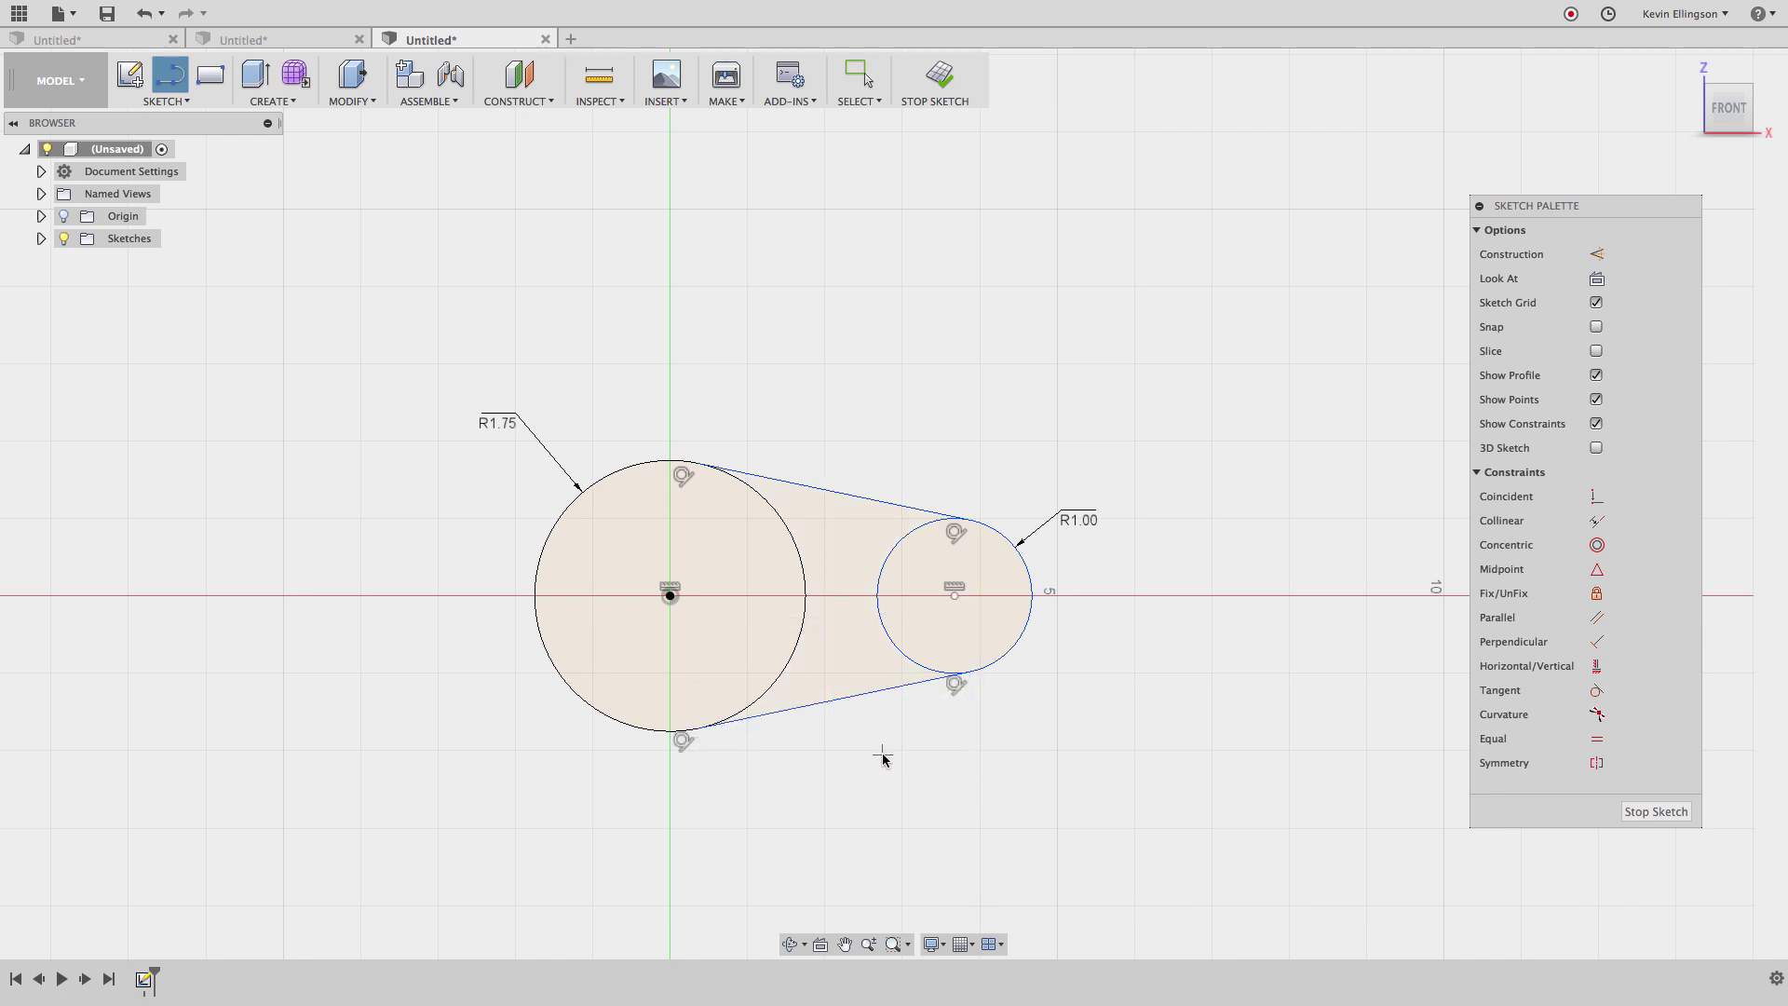
key(Escape)
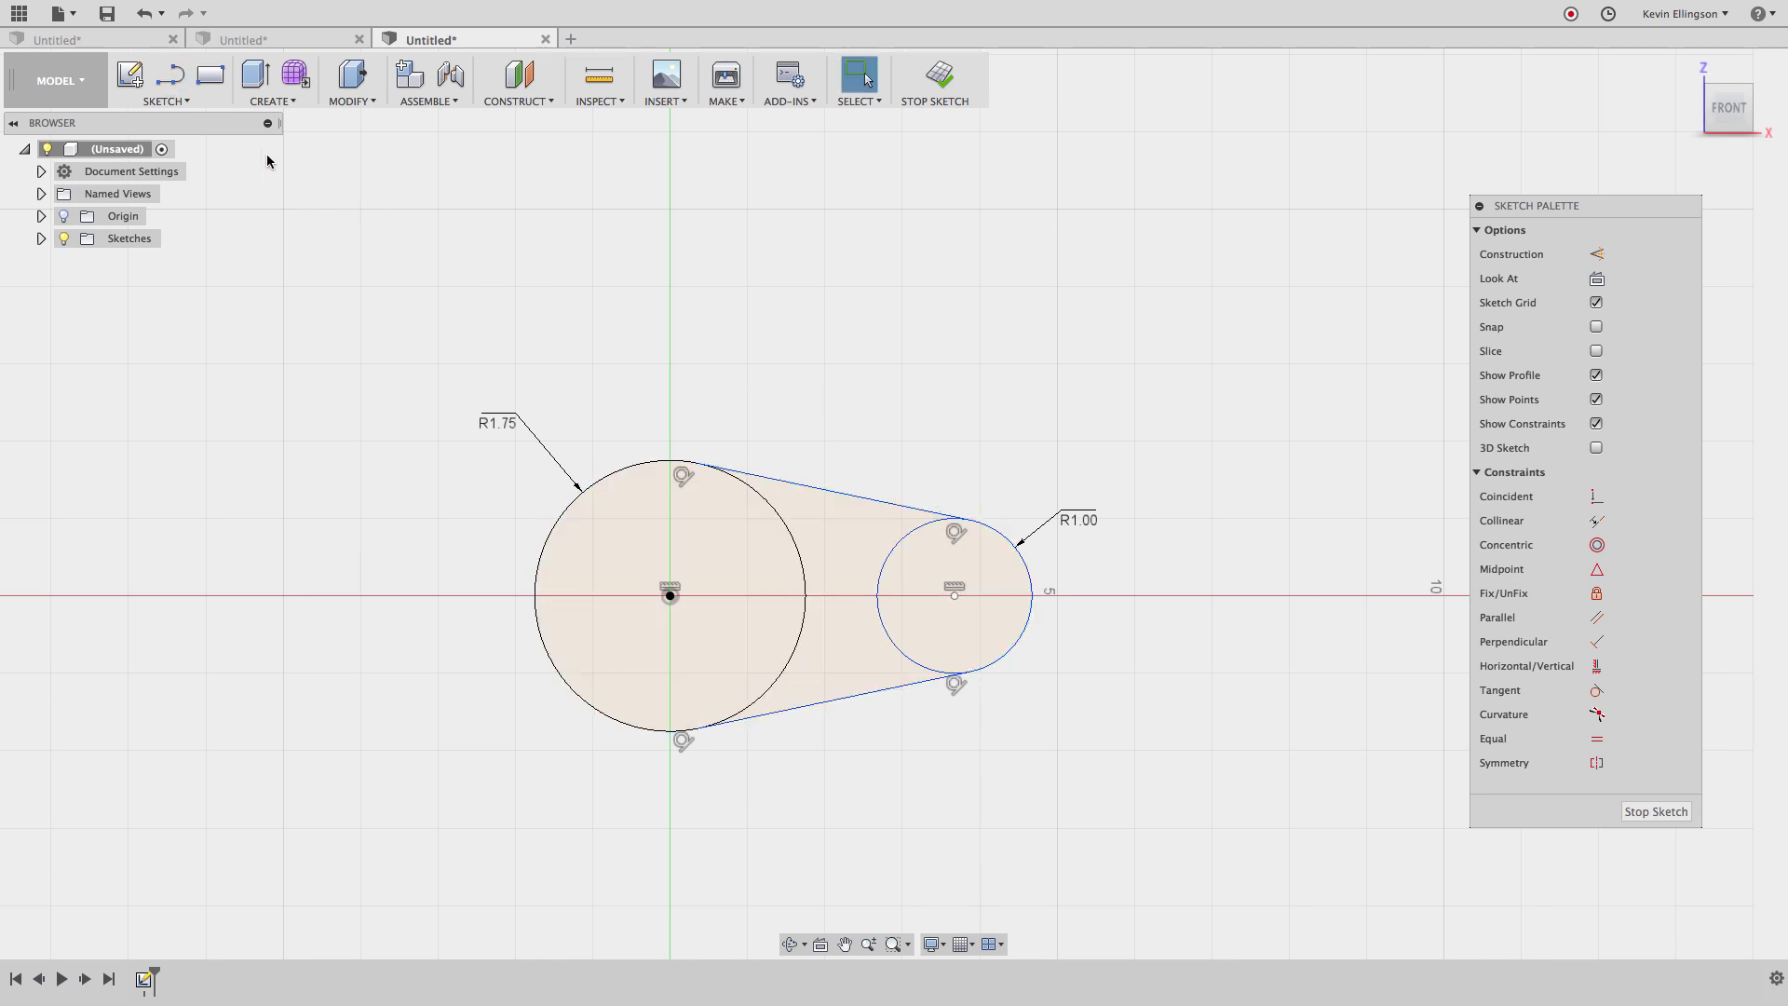
Step: Trim the inner arcs of both circles between the tangent lines to leave a single closed outline
click(201, 98)
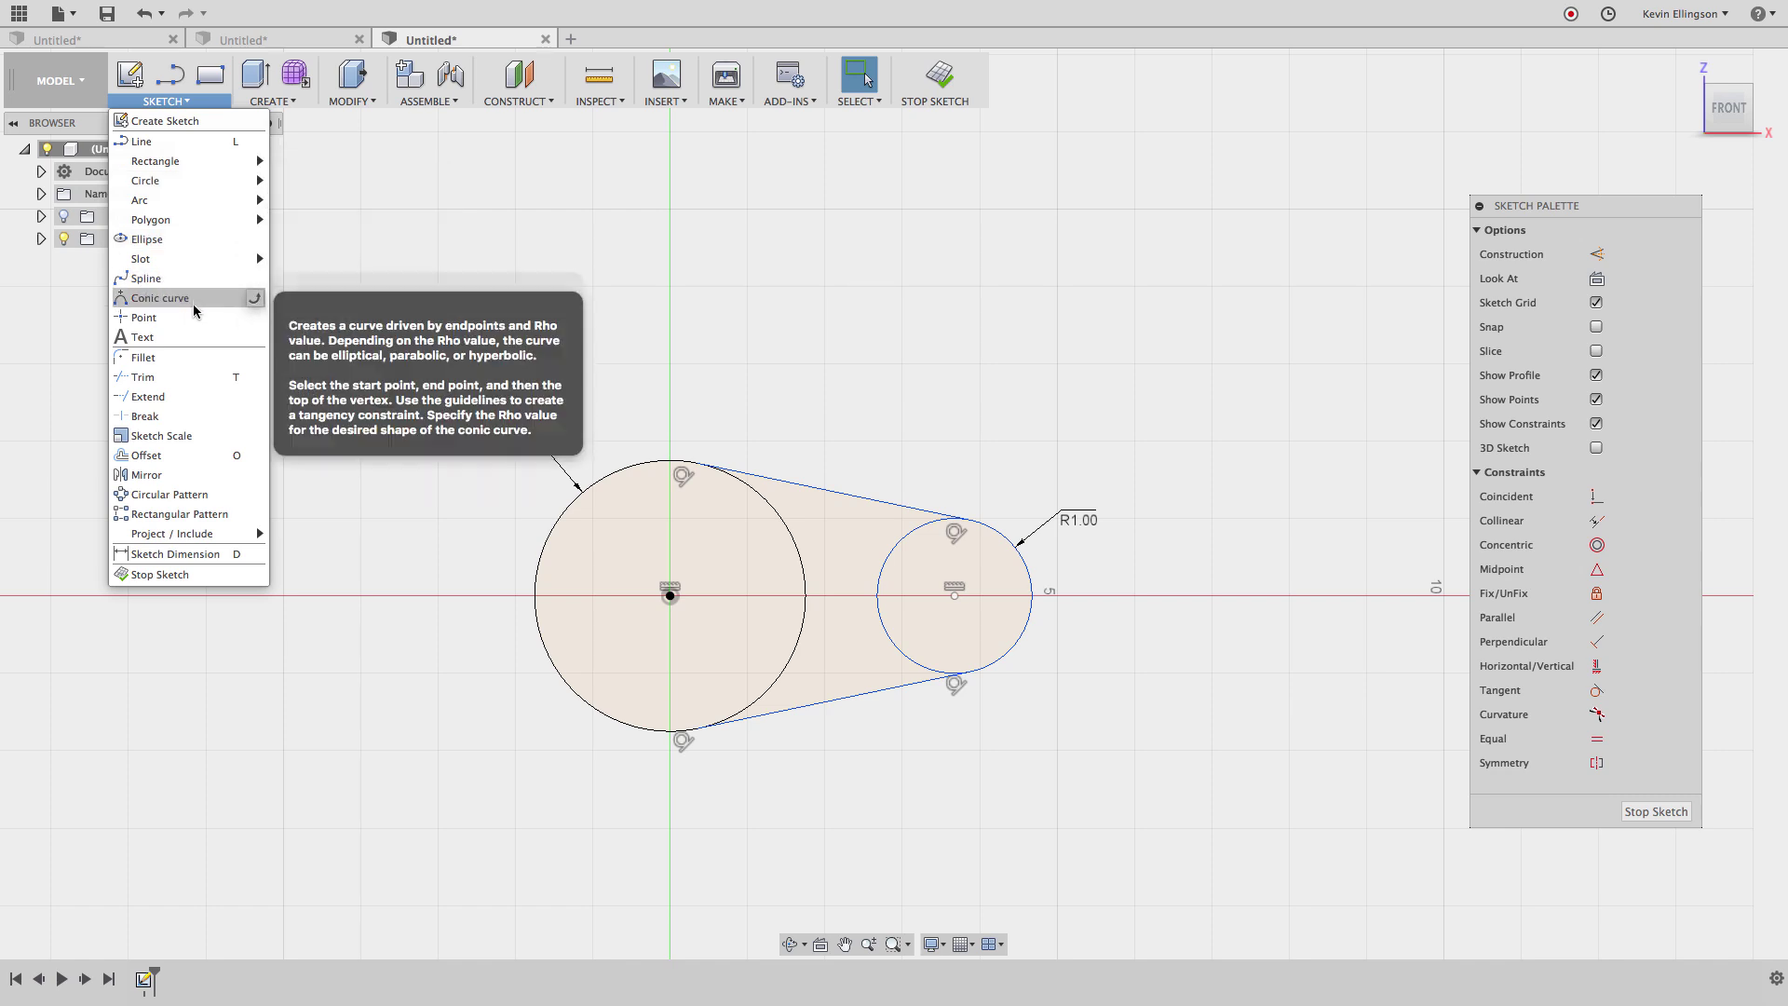
click(191, 377)
click(799, 549)
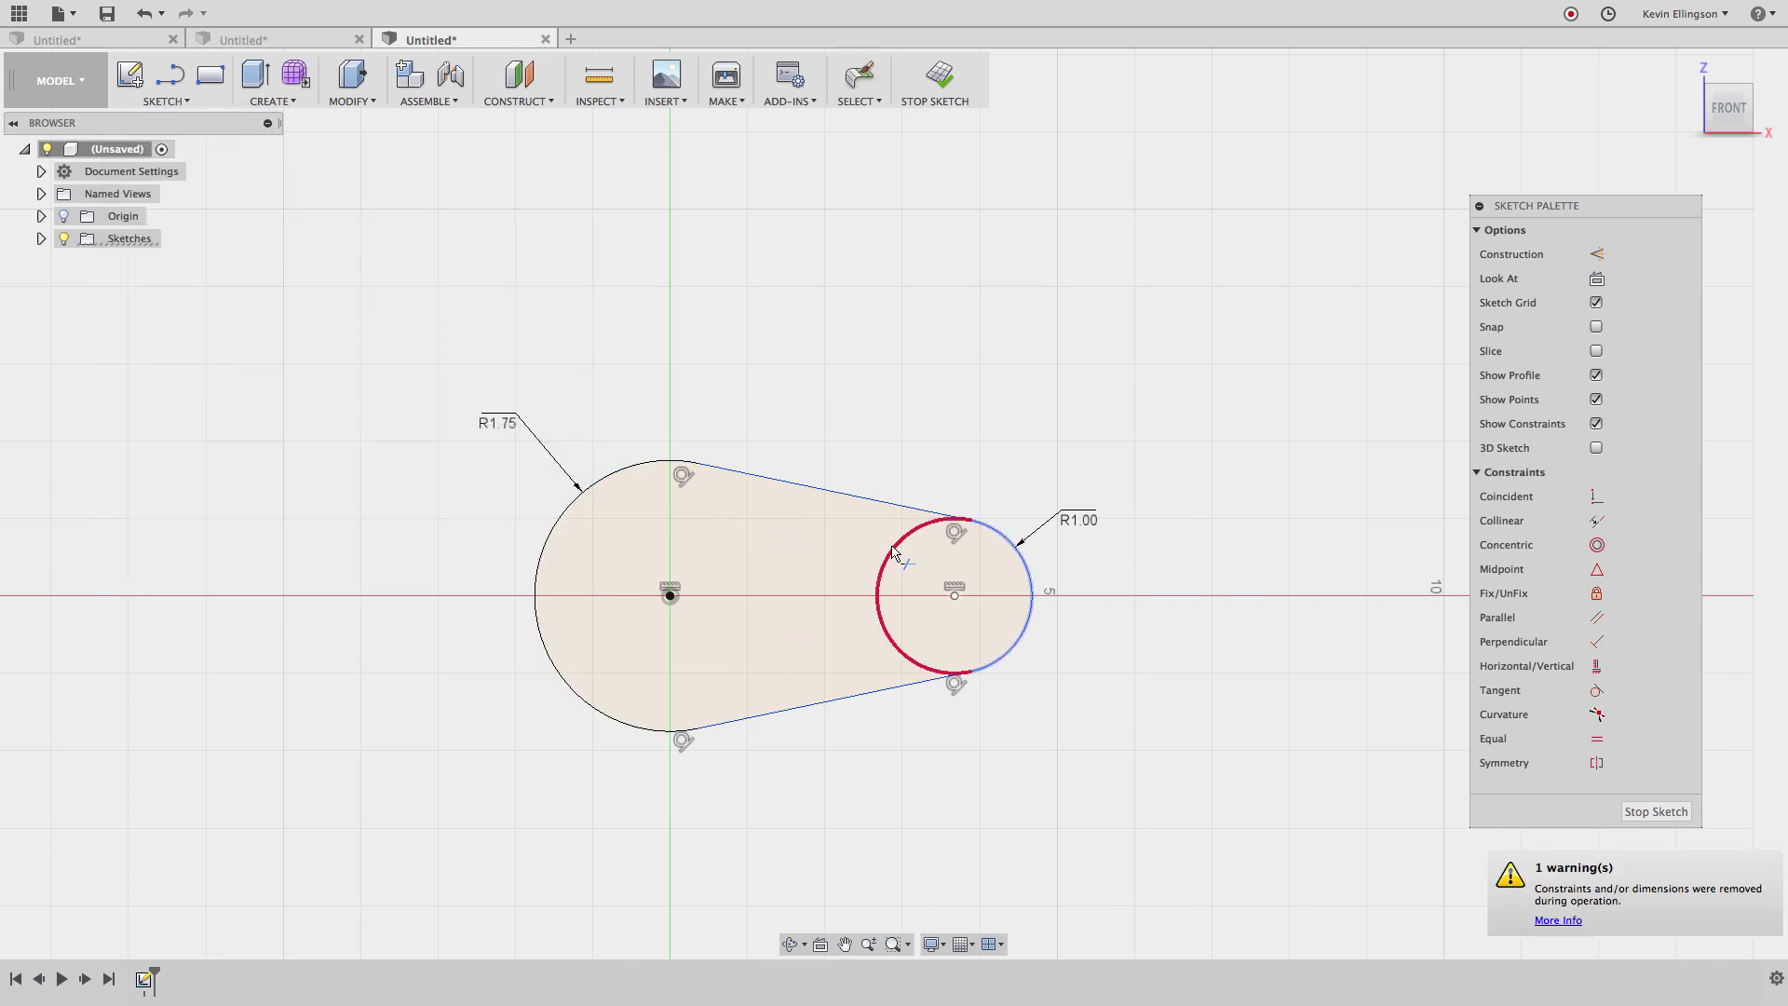
click(879, 582)
key(Escape)
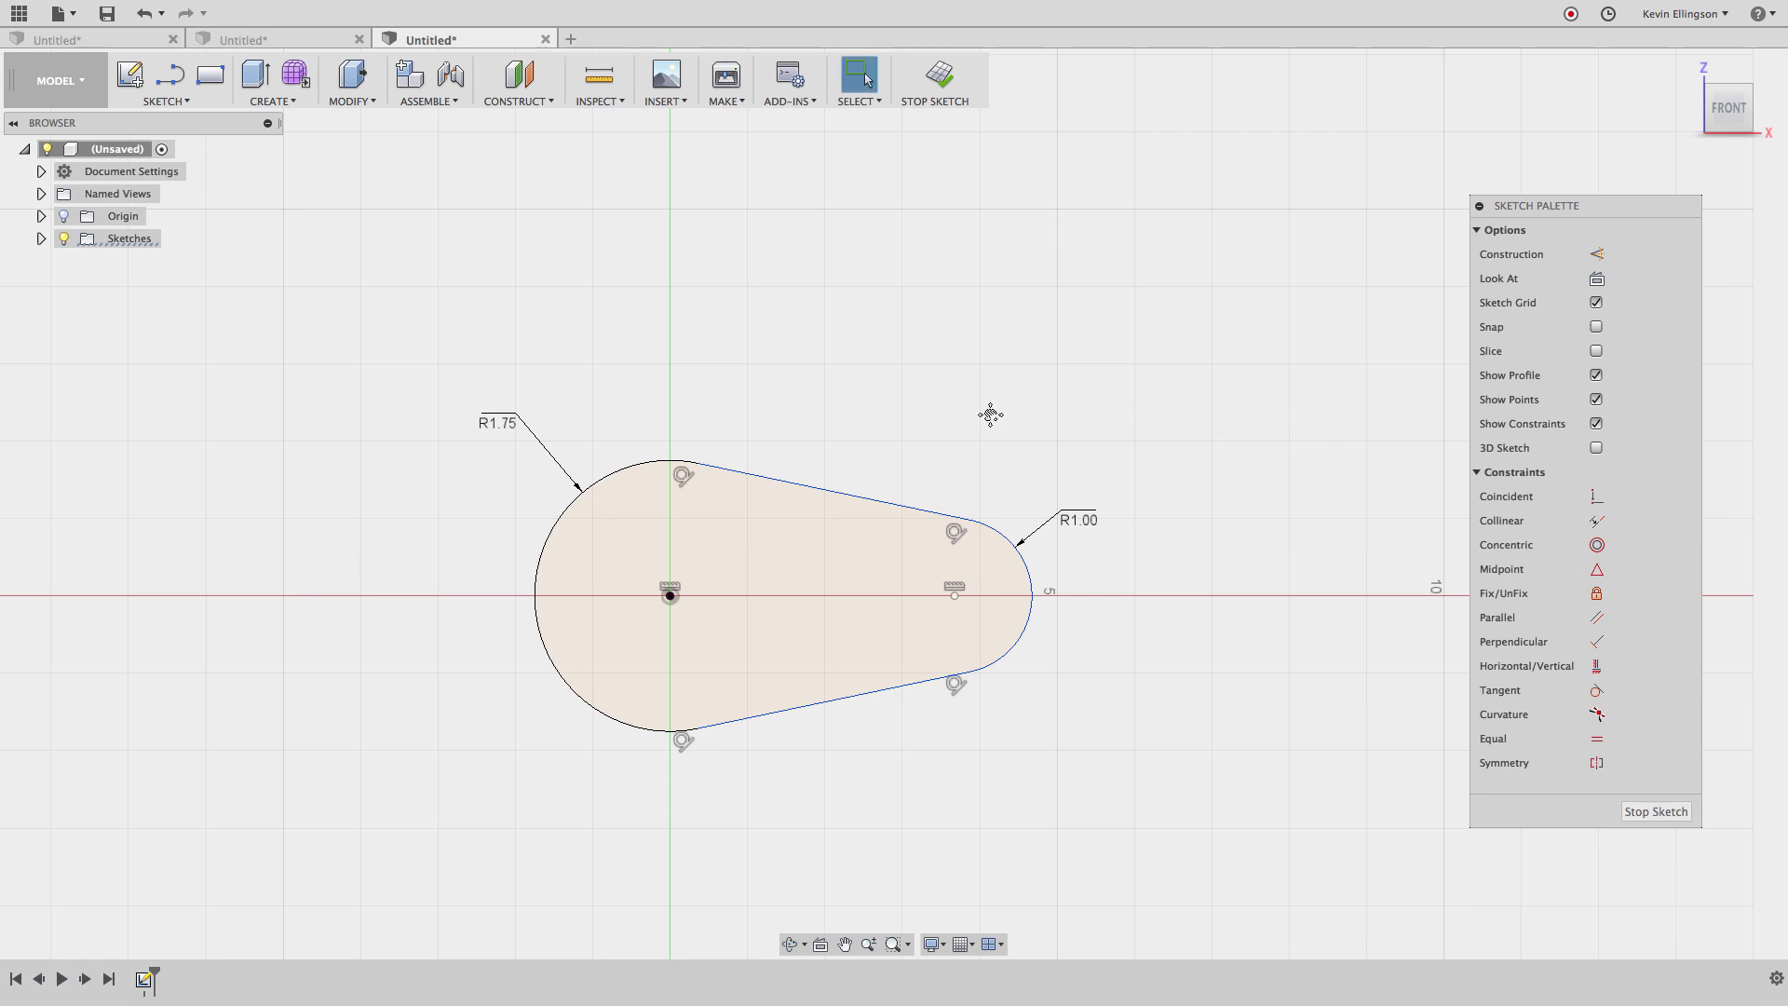
Step: Dimension the horizontal distance between the two arc centres as 2 in
middle_drag(990, 415, 997, 416)
key(d)
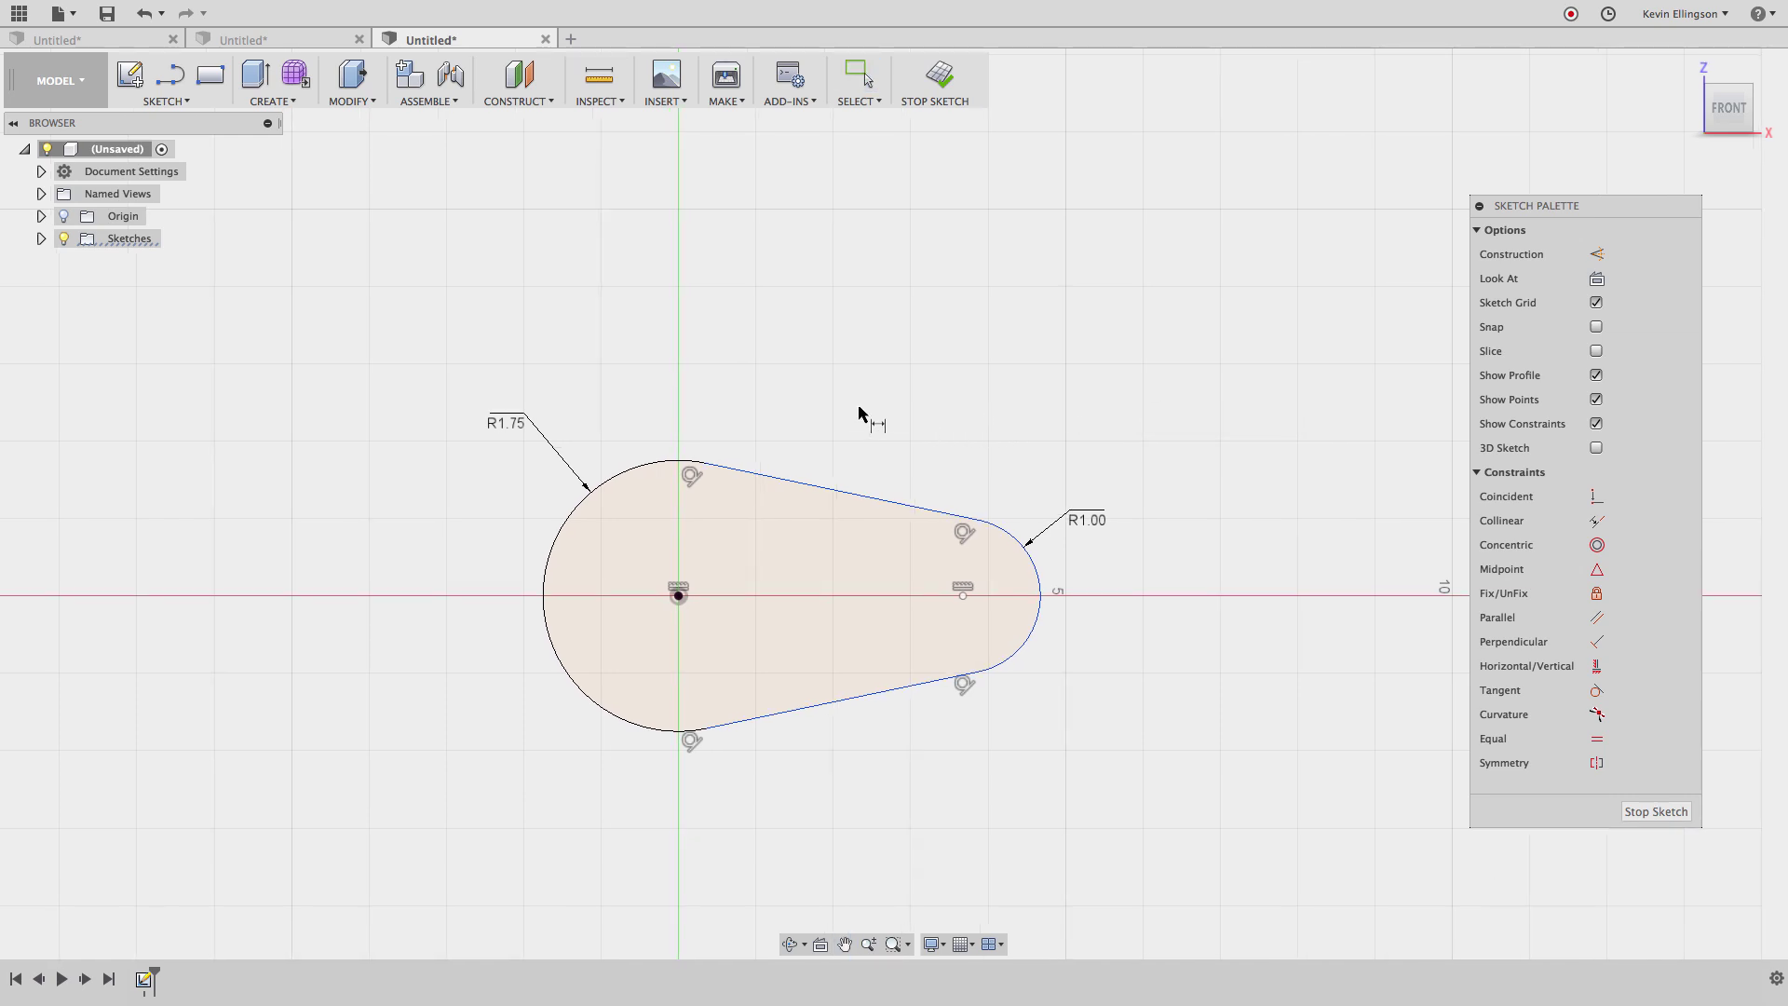
click(679, 595)
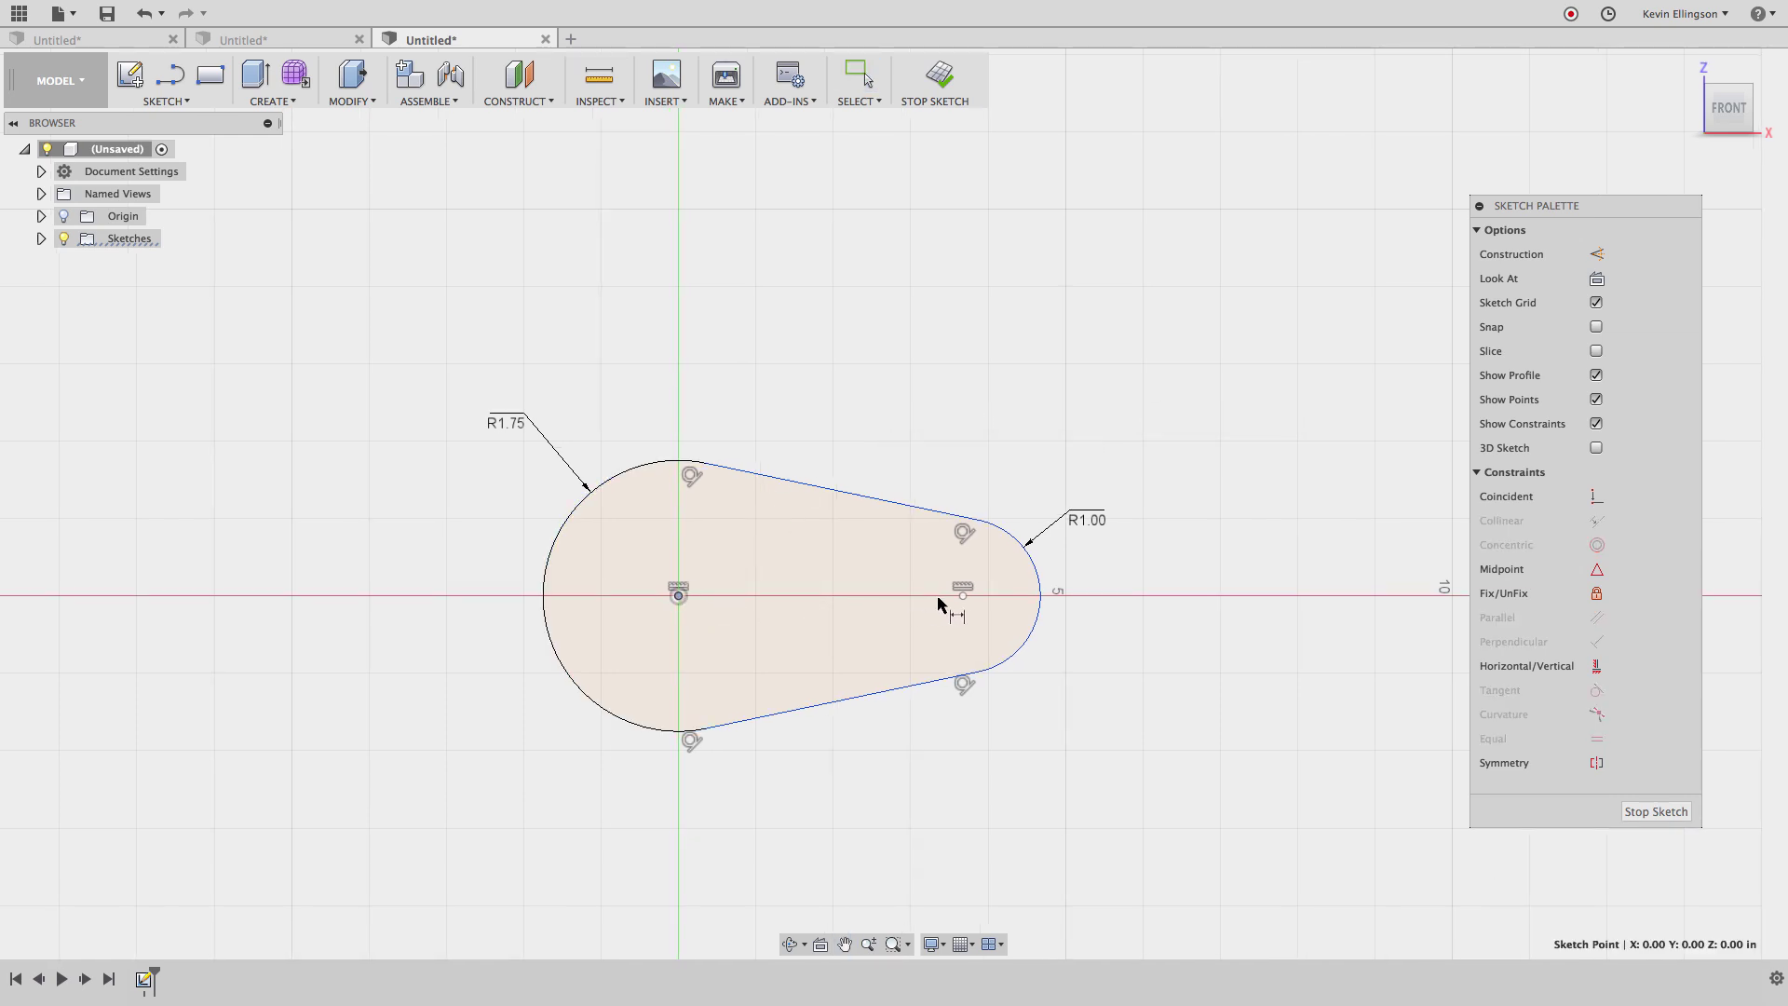
click(963, 592)
click(852, 378)
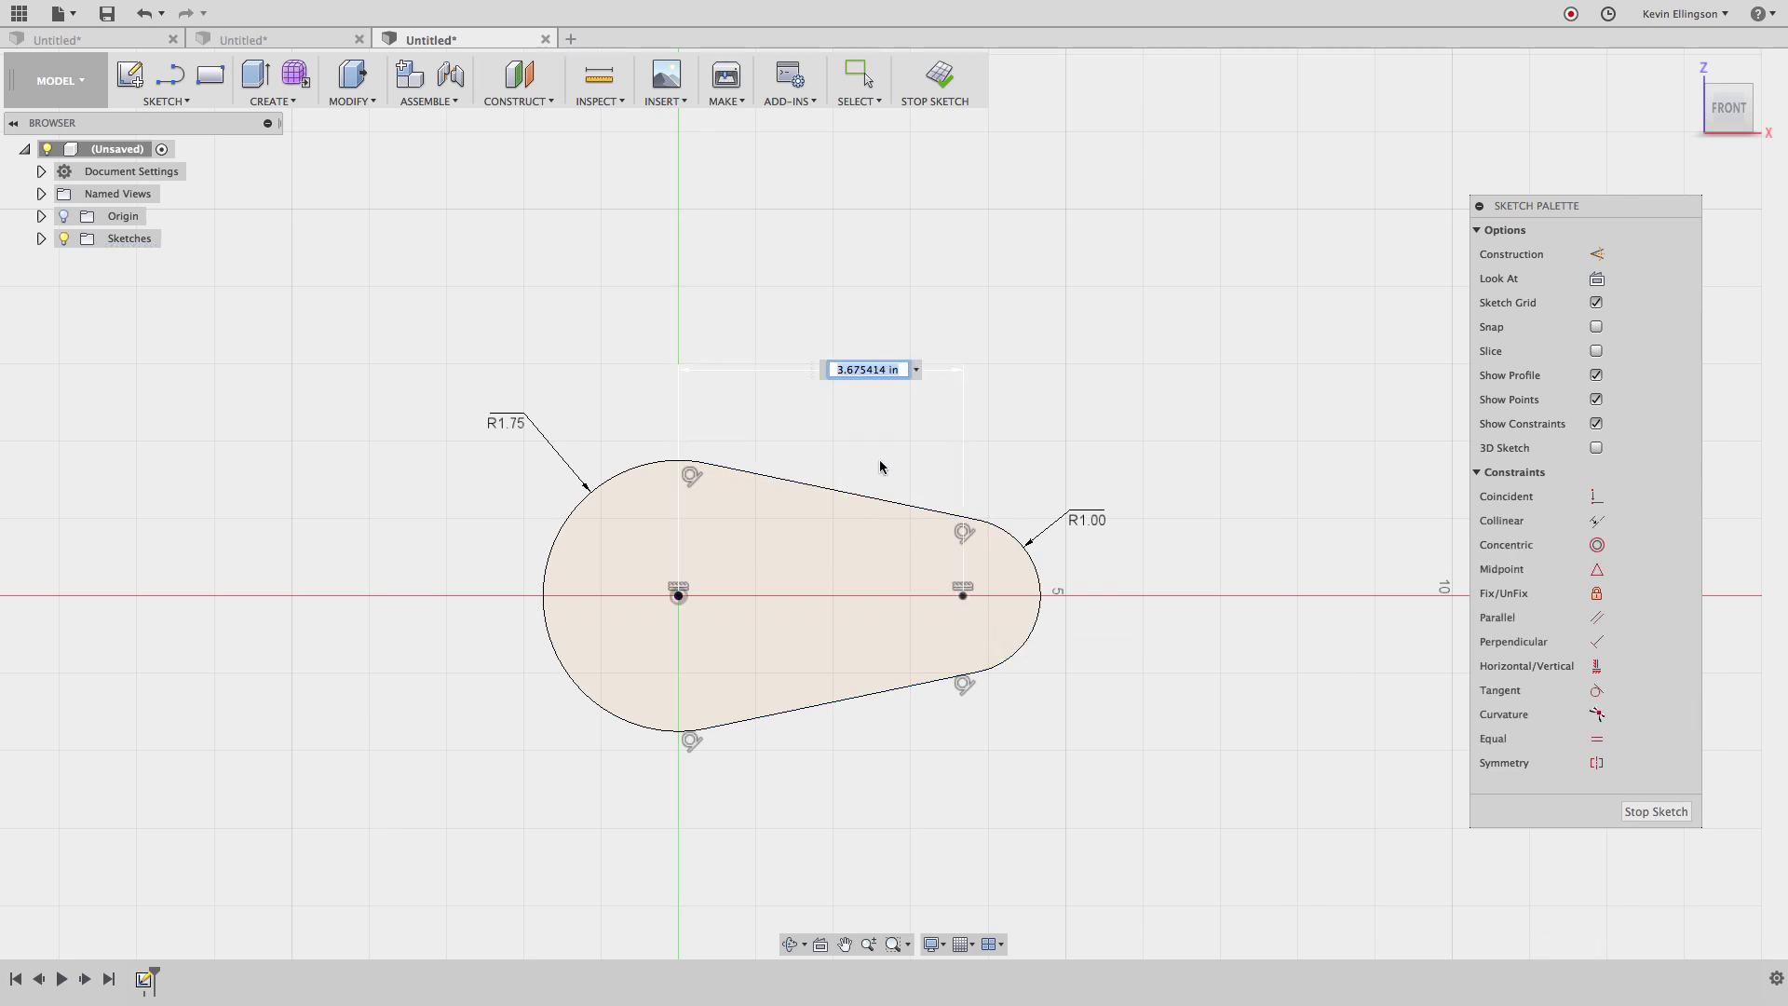
text(2)
key(Return)
key(Escape)
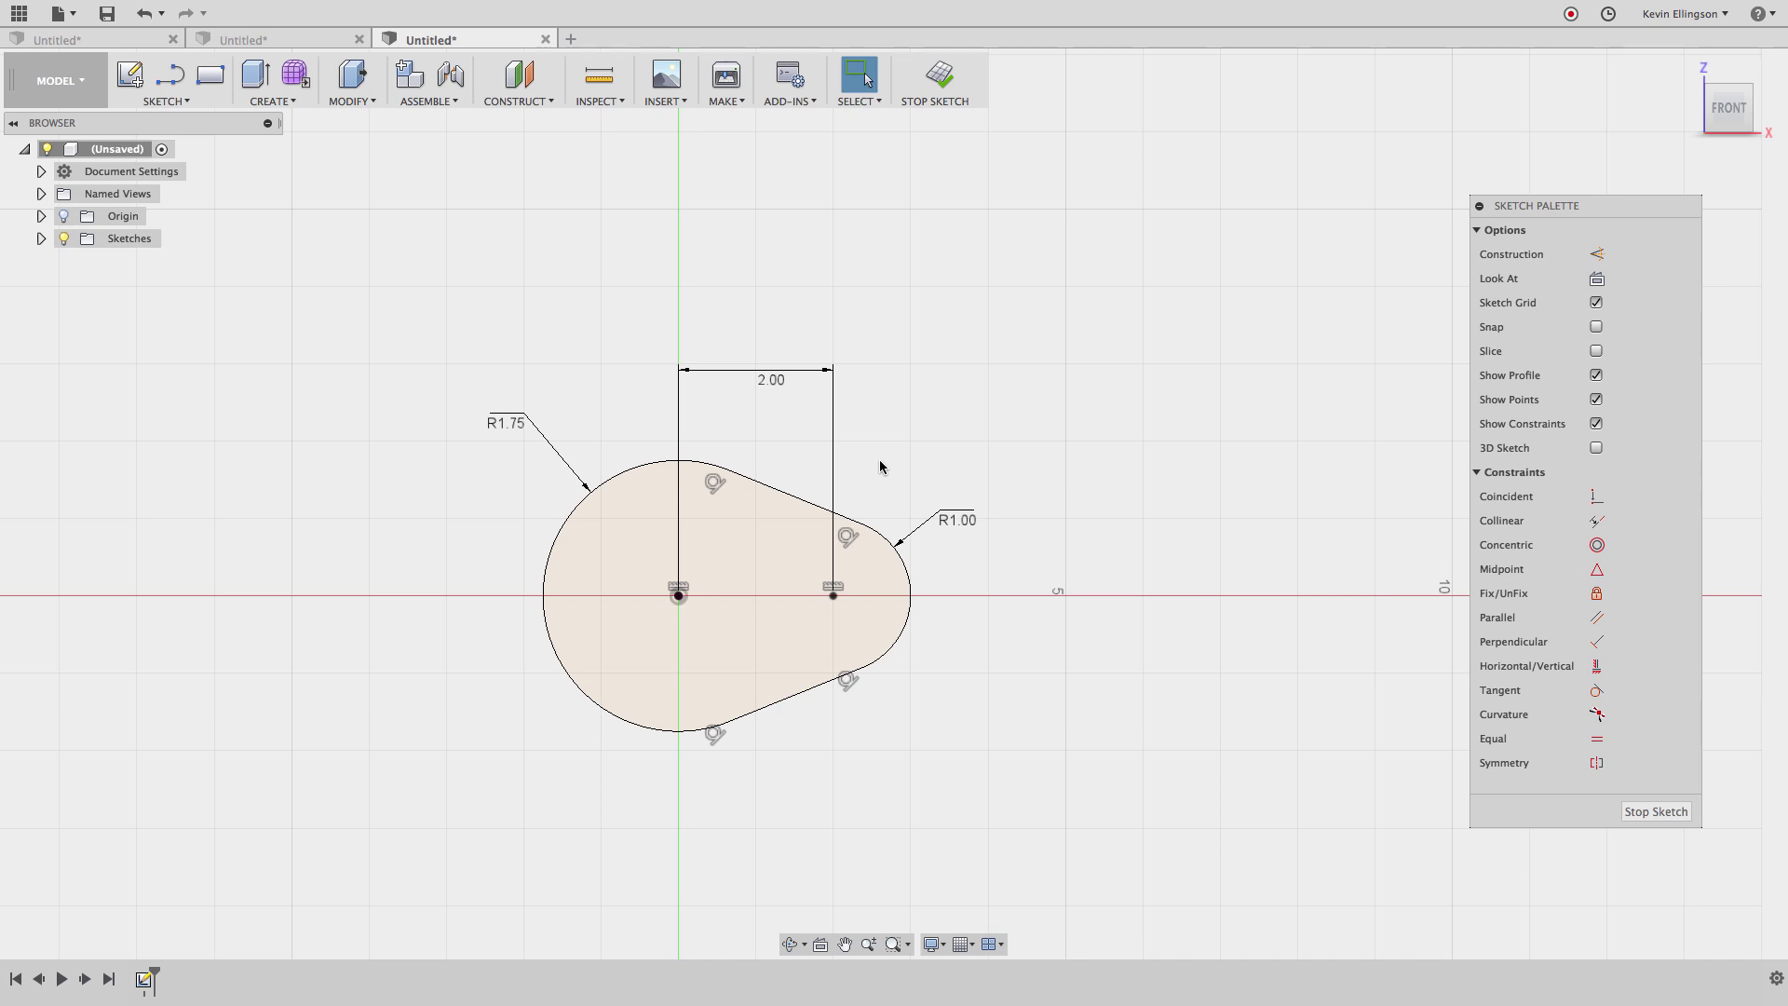
Step: Check the centre spacing in the first document's profile and set the new sketch's centre distance to 2.5 in
click(99, 35)
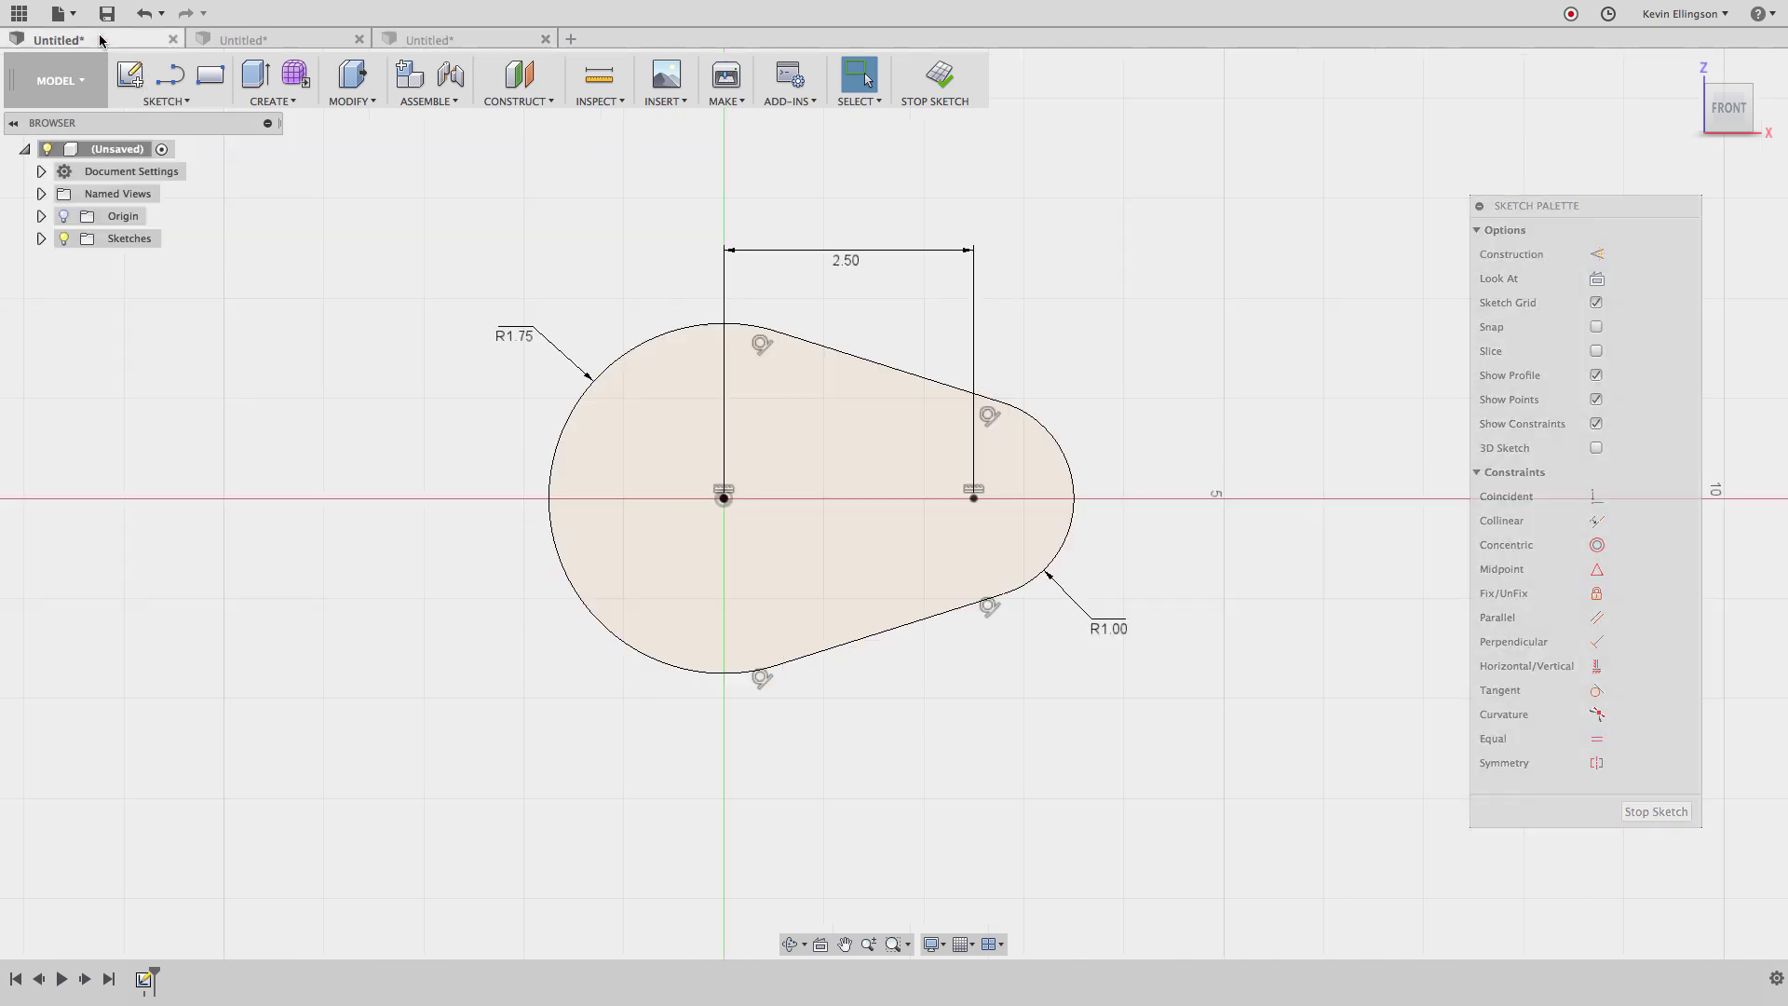
click(493, 46)
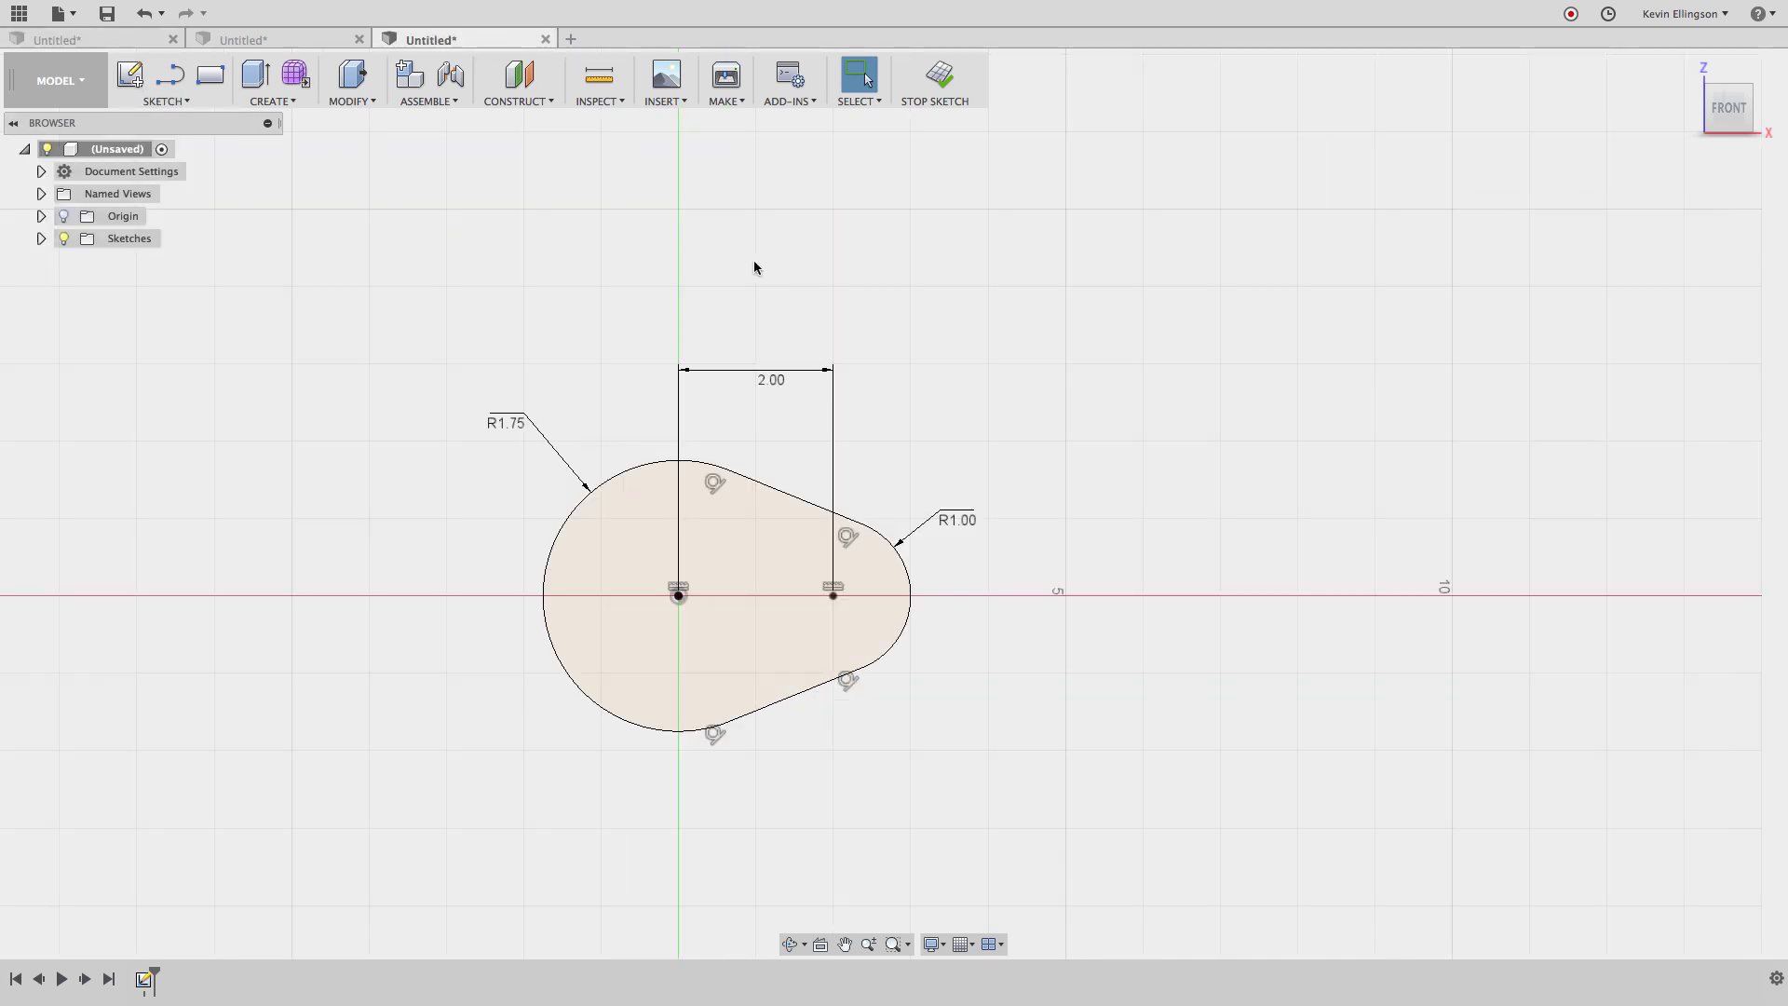
double_click(779, 384)
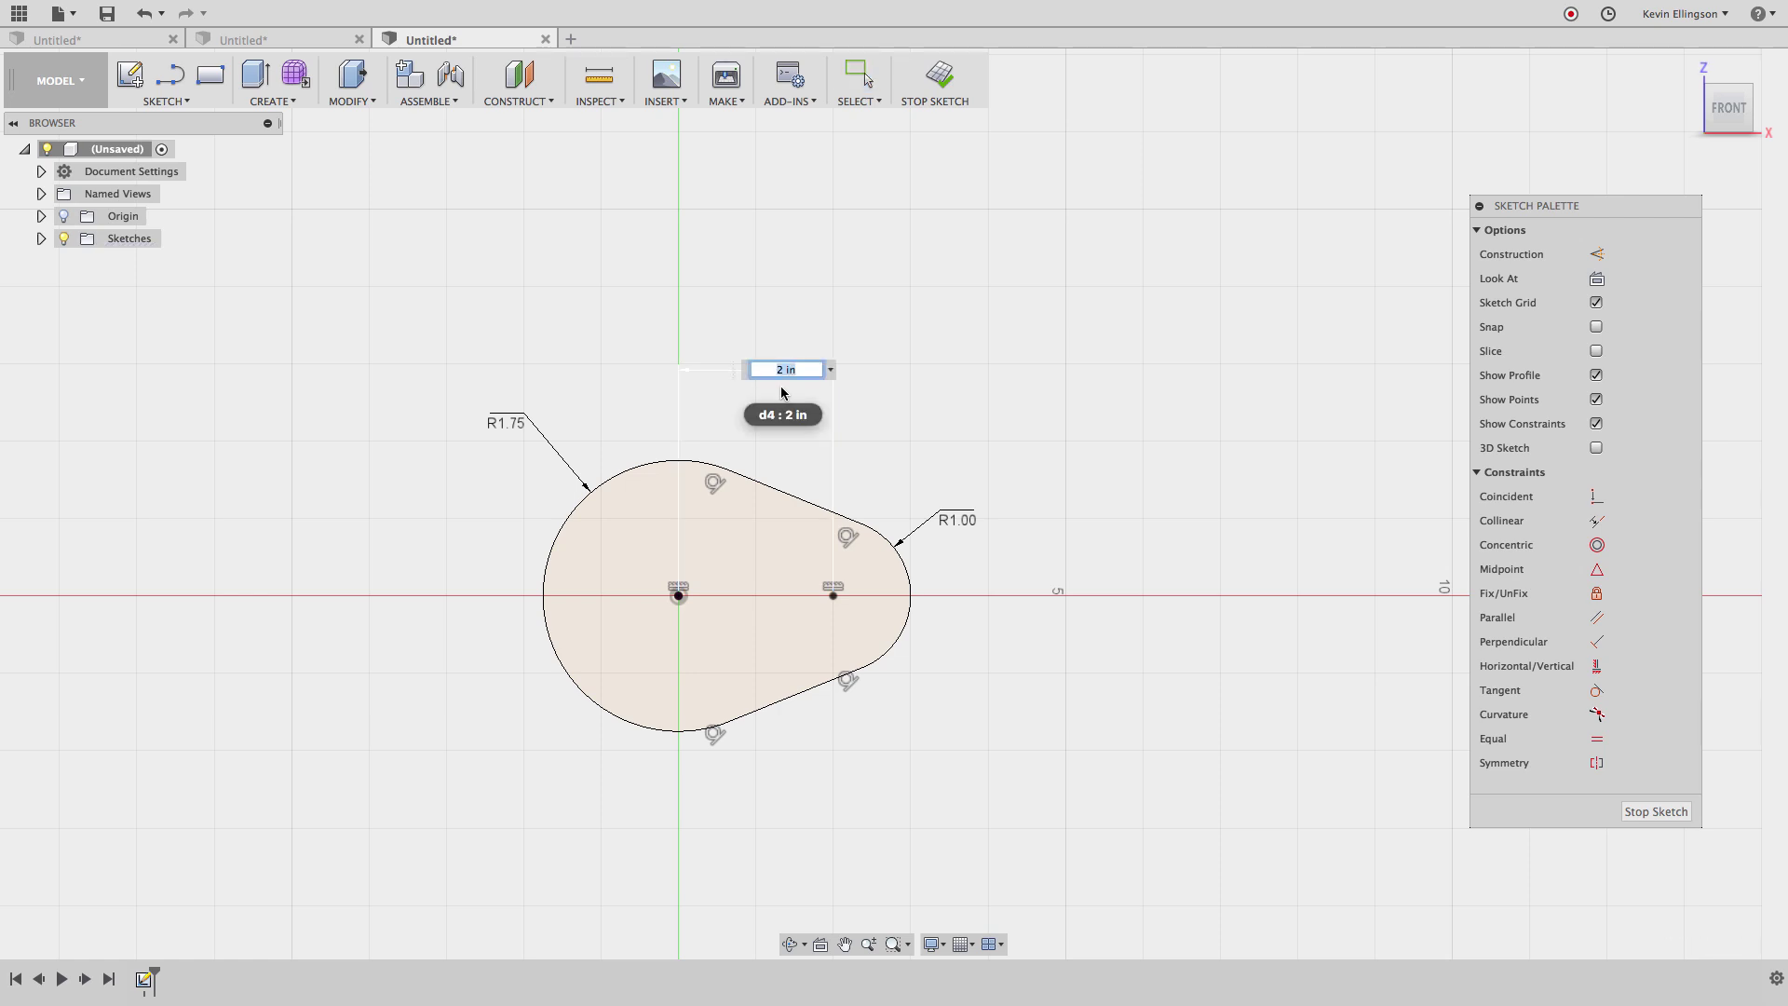
text(2.5)
key(Return)
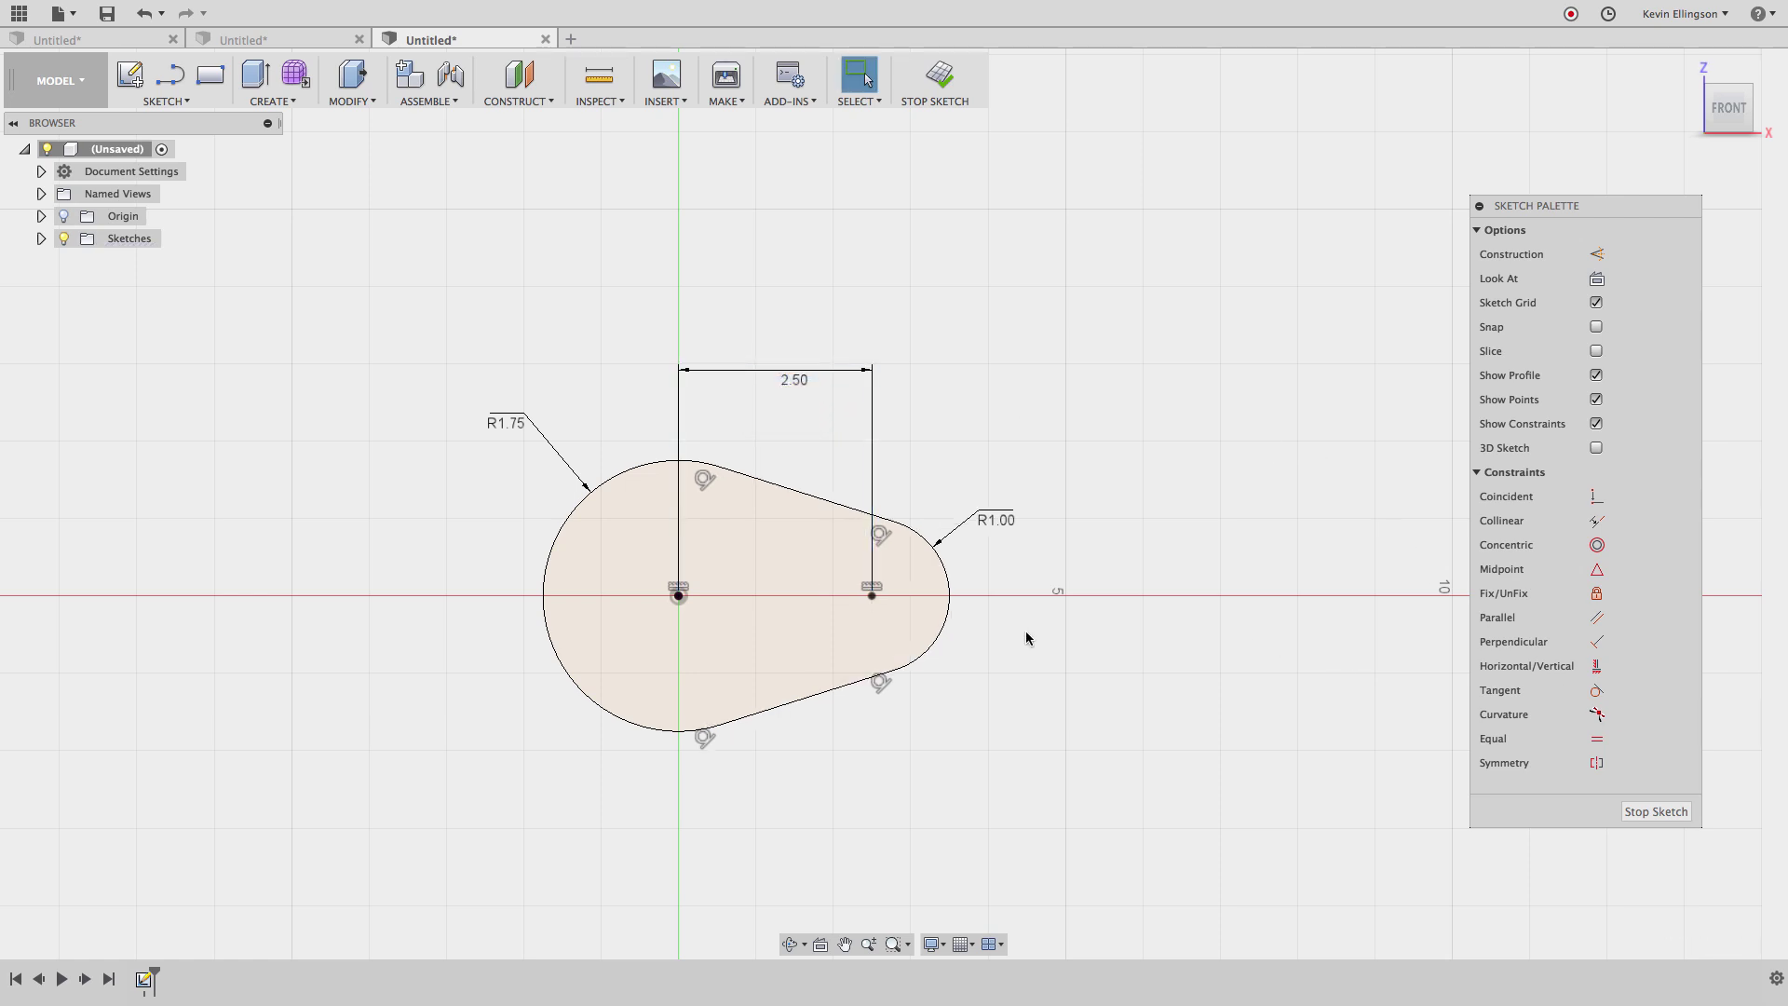
Step: Delete all the arcs, lines and dimensions of the teardrop profile to leave the sketch empty
middle_drag(1060, 658, 1108, 667)
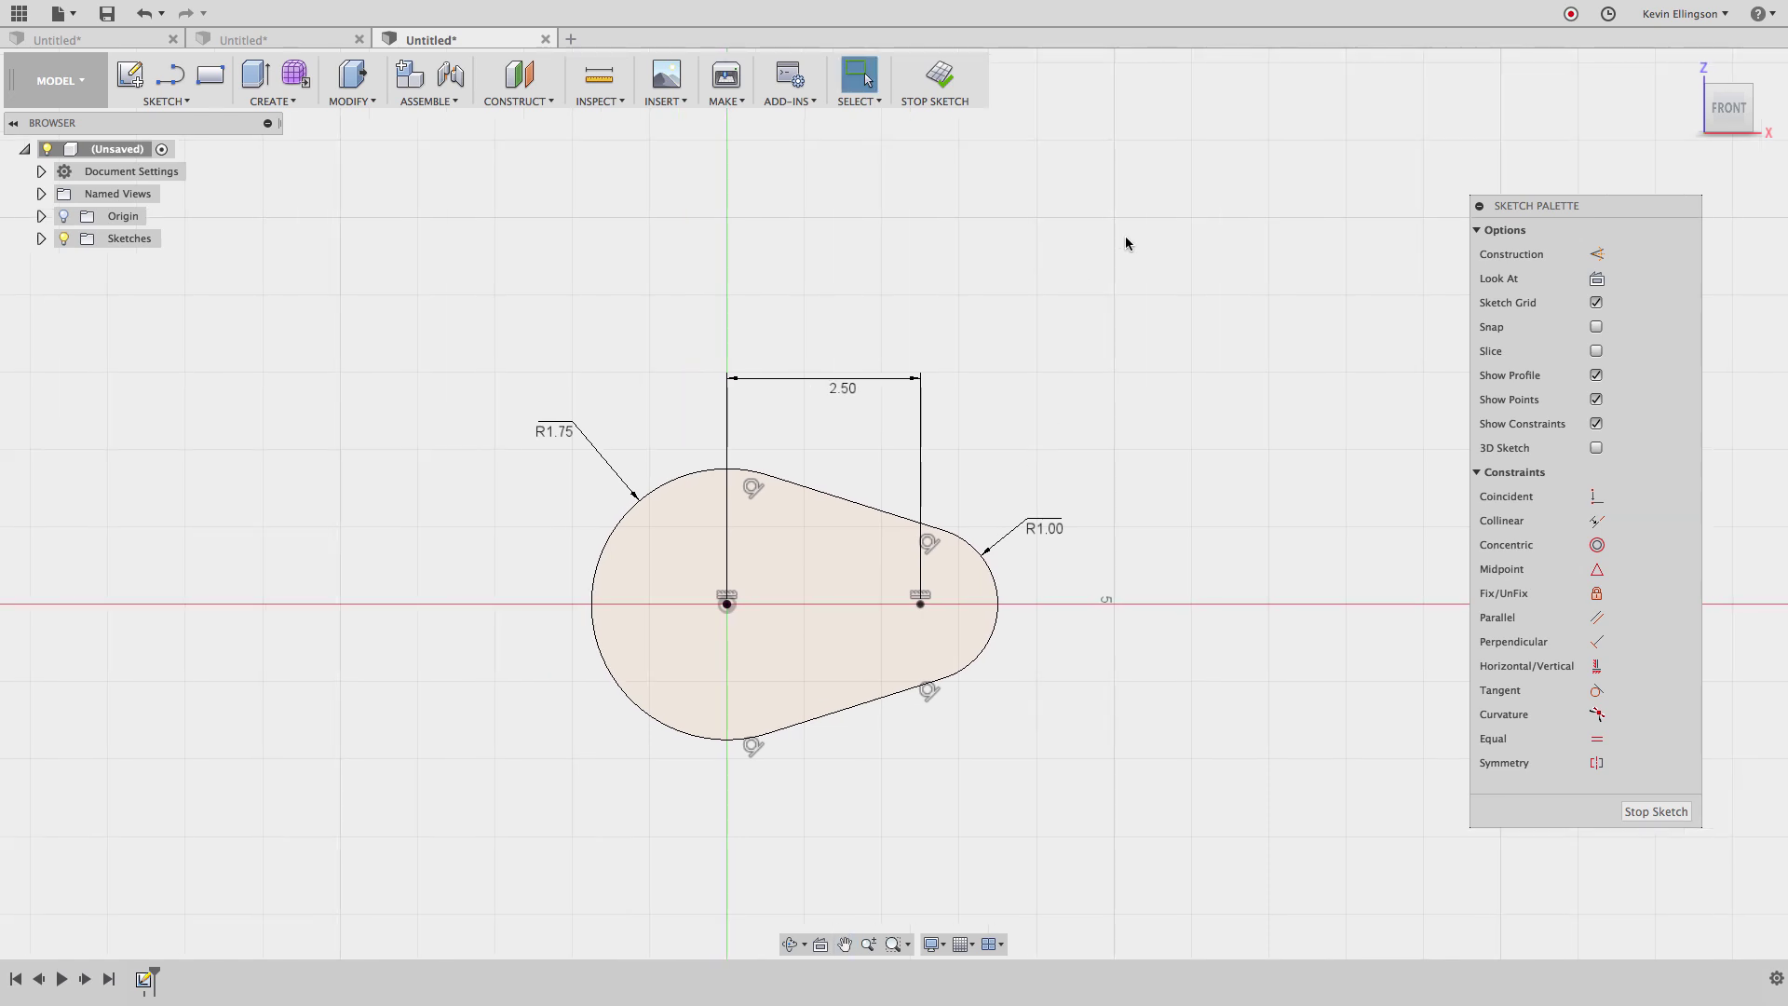
mouse_move(1125, 238)
mouse_down()
mouse_move(830, 428)
mouse_move(694, 489)
mouse_up()
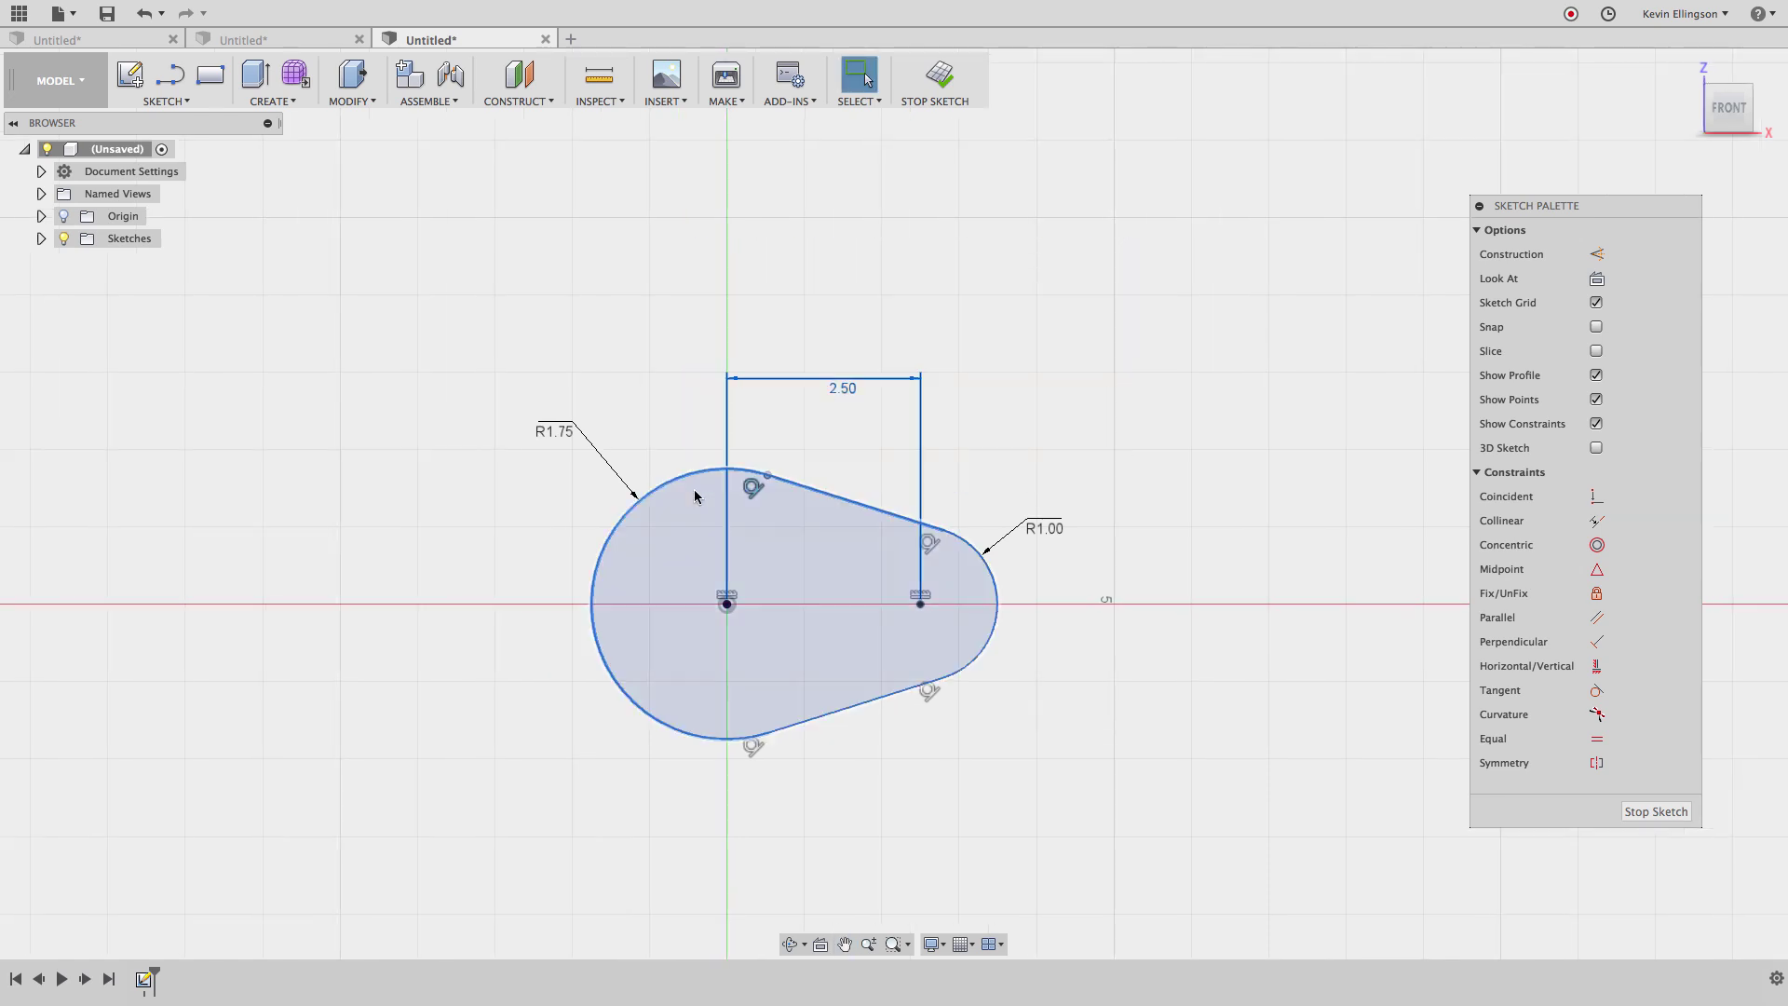
key(Delete)
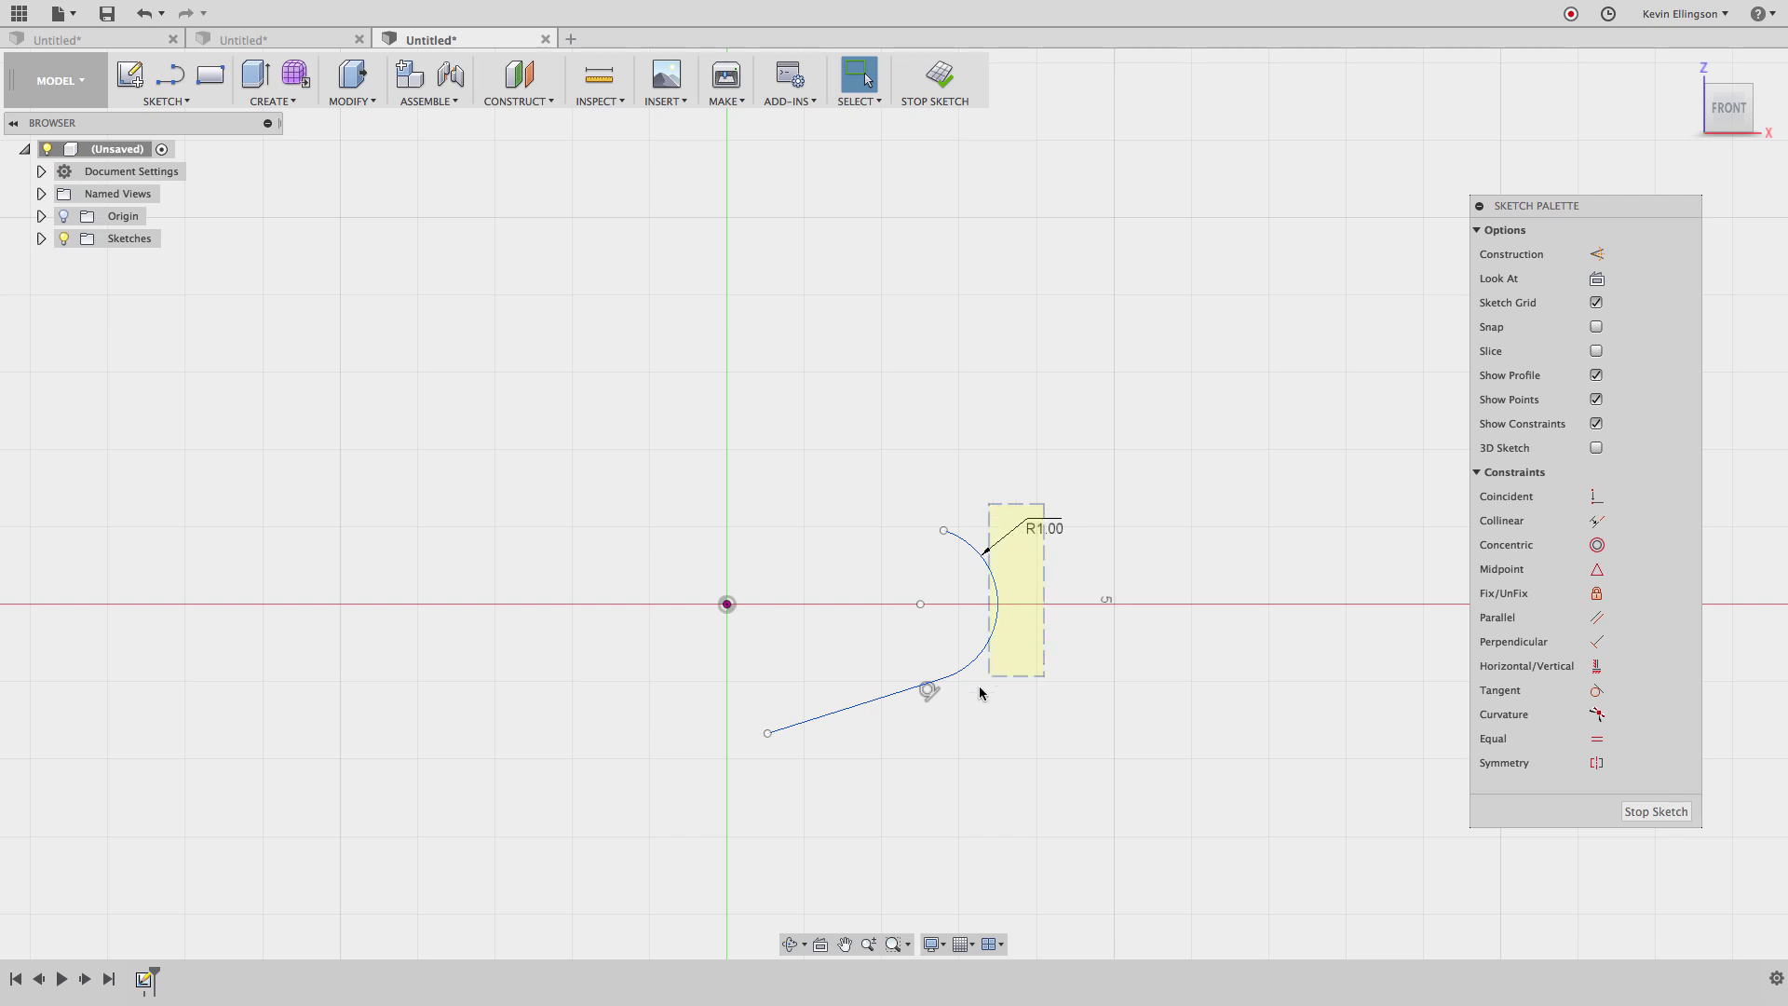
click(979, 679)
key(Delete)
click(853, 708)
key(Delete)
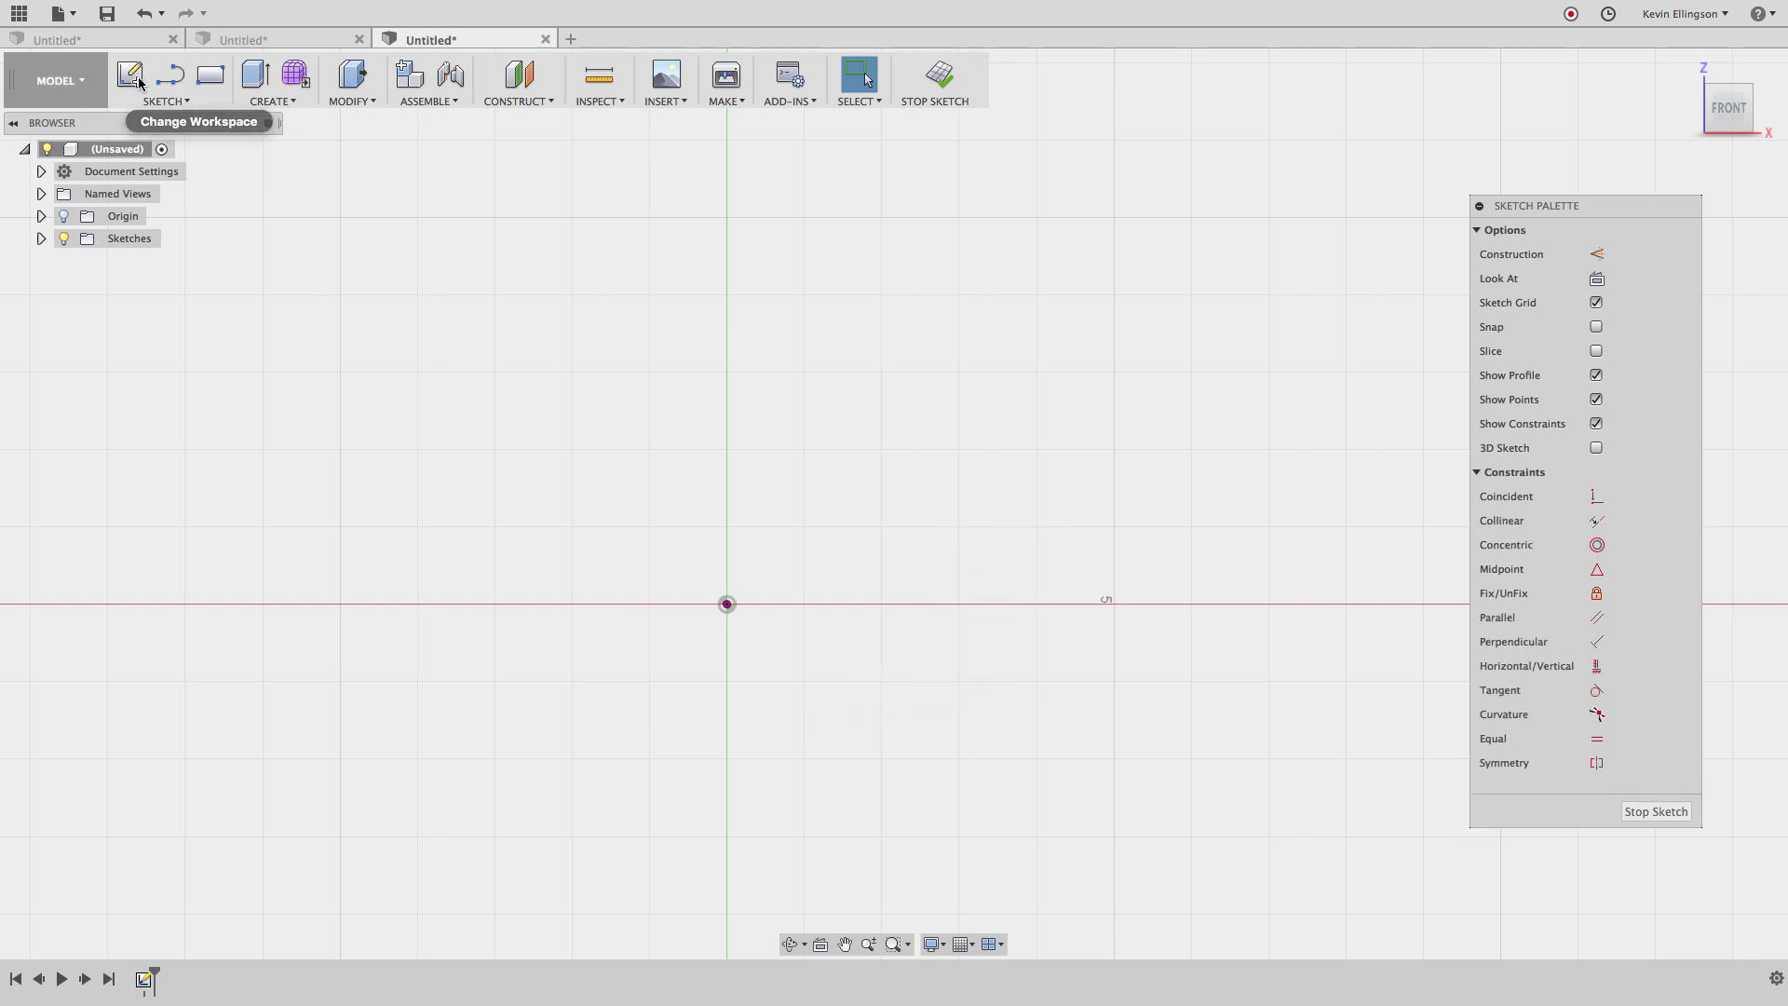
key(l)
click(724, 404)
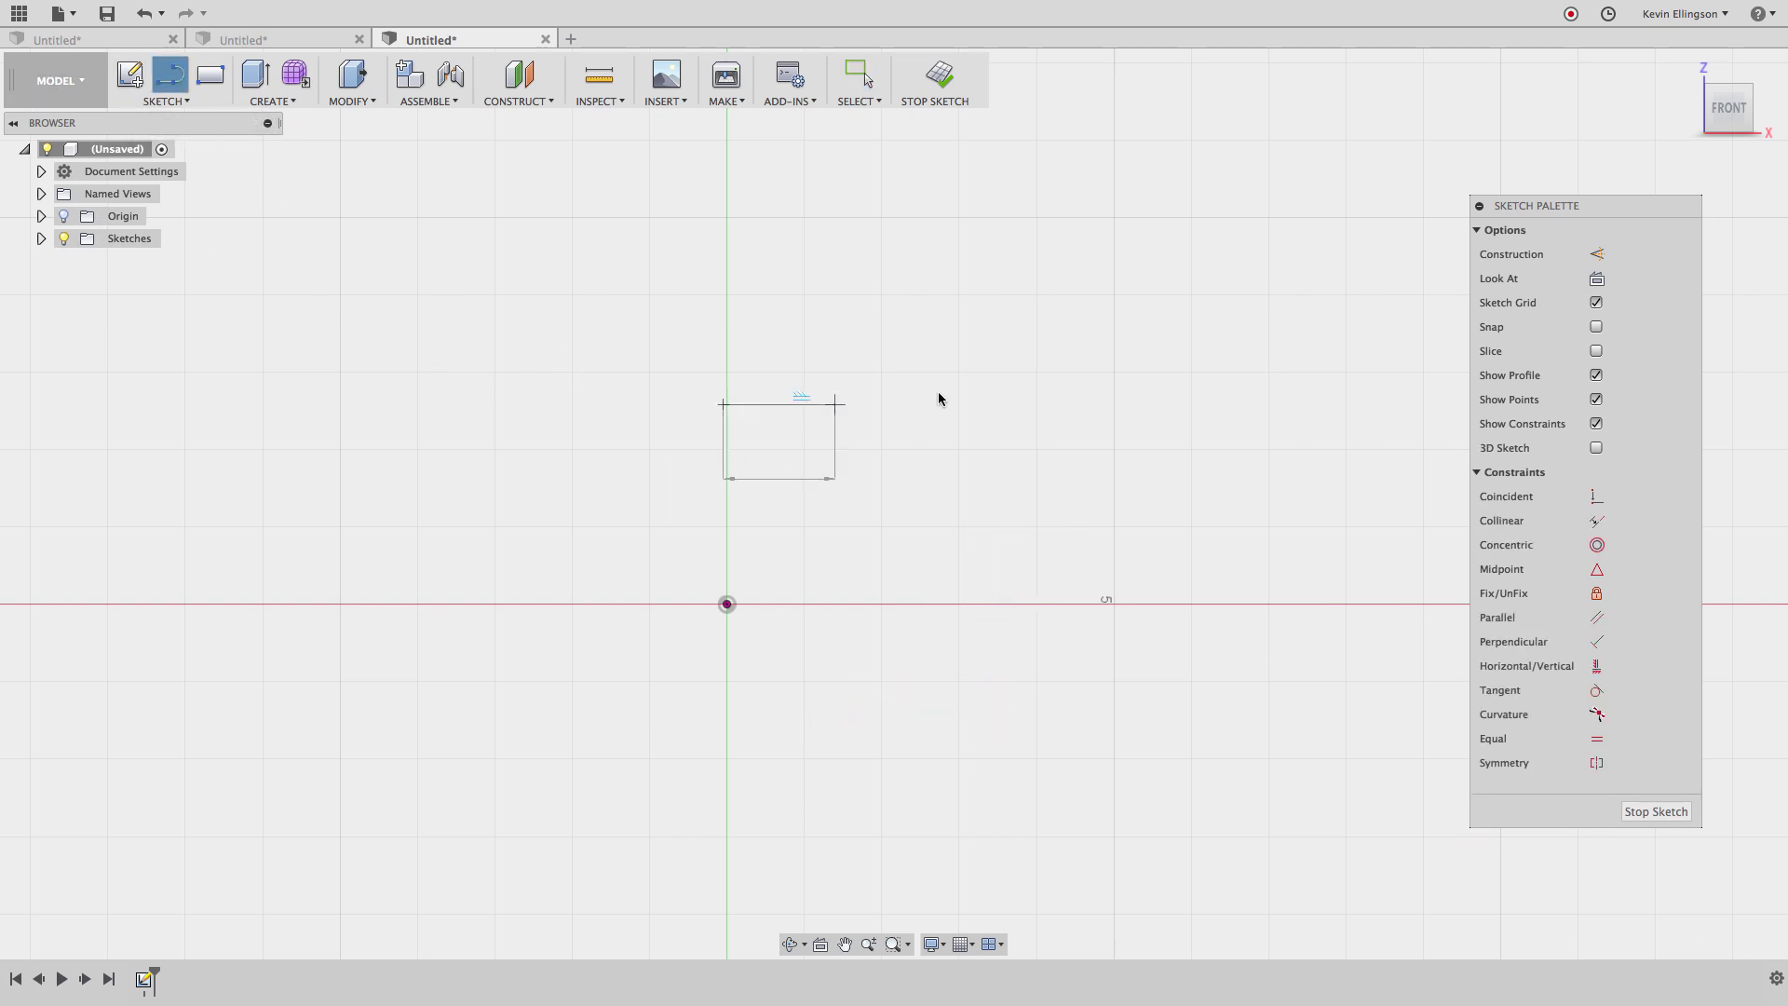
click(1096, 404)
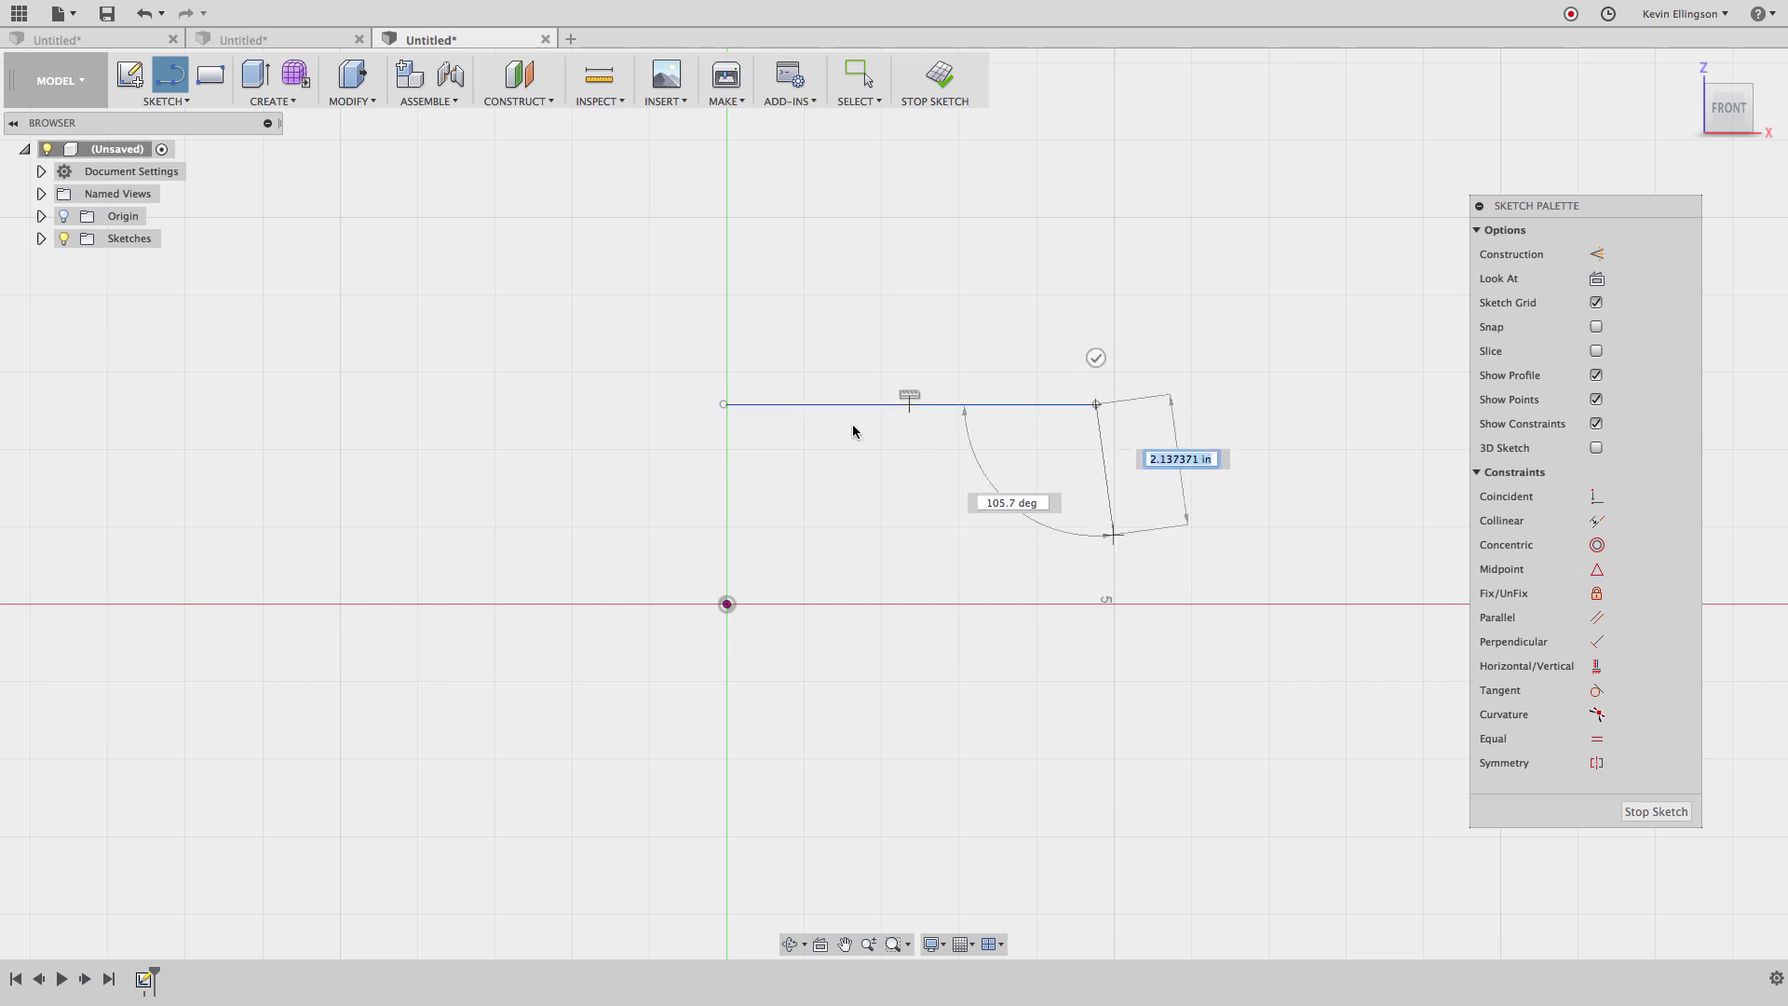
key(Escape)
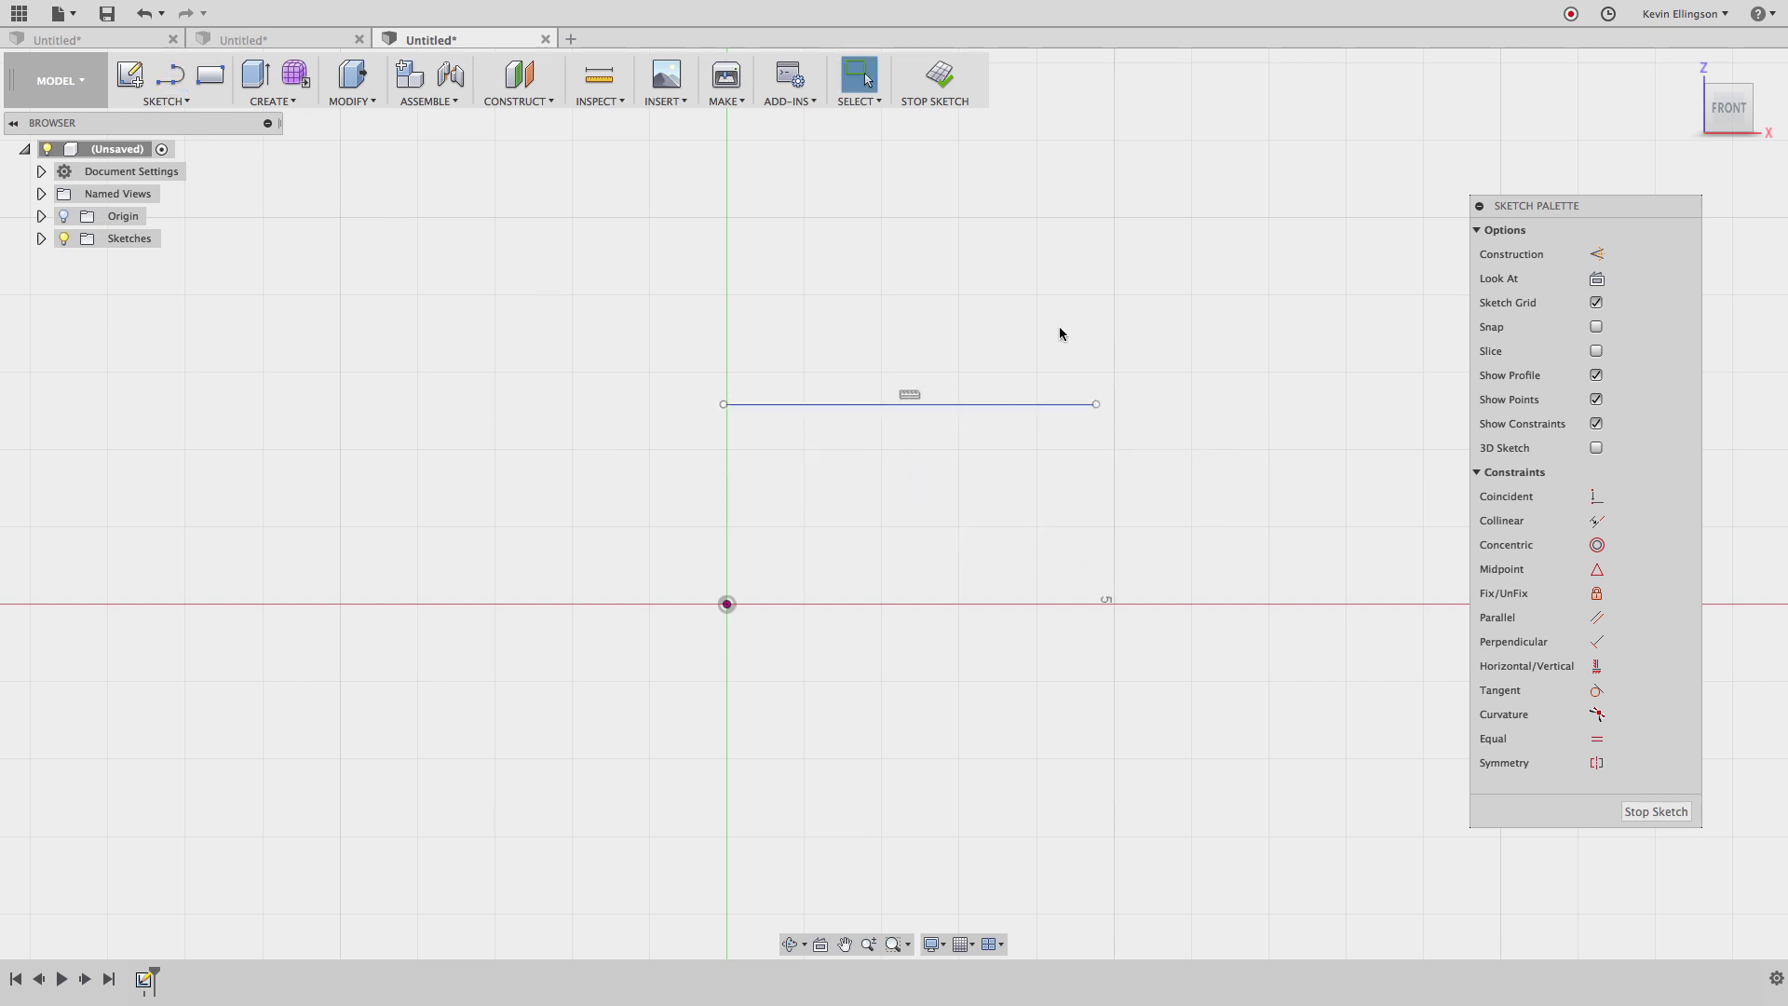
drag(948, 443, 948, 443)
key(Delete)
Step: With the Line tool, draw a vertical line about 3.93 in up from the origin, a tangent arc, a parallel line and a smaller tangent arc
click(169, 75)
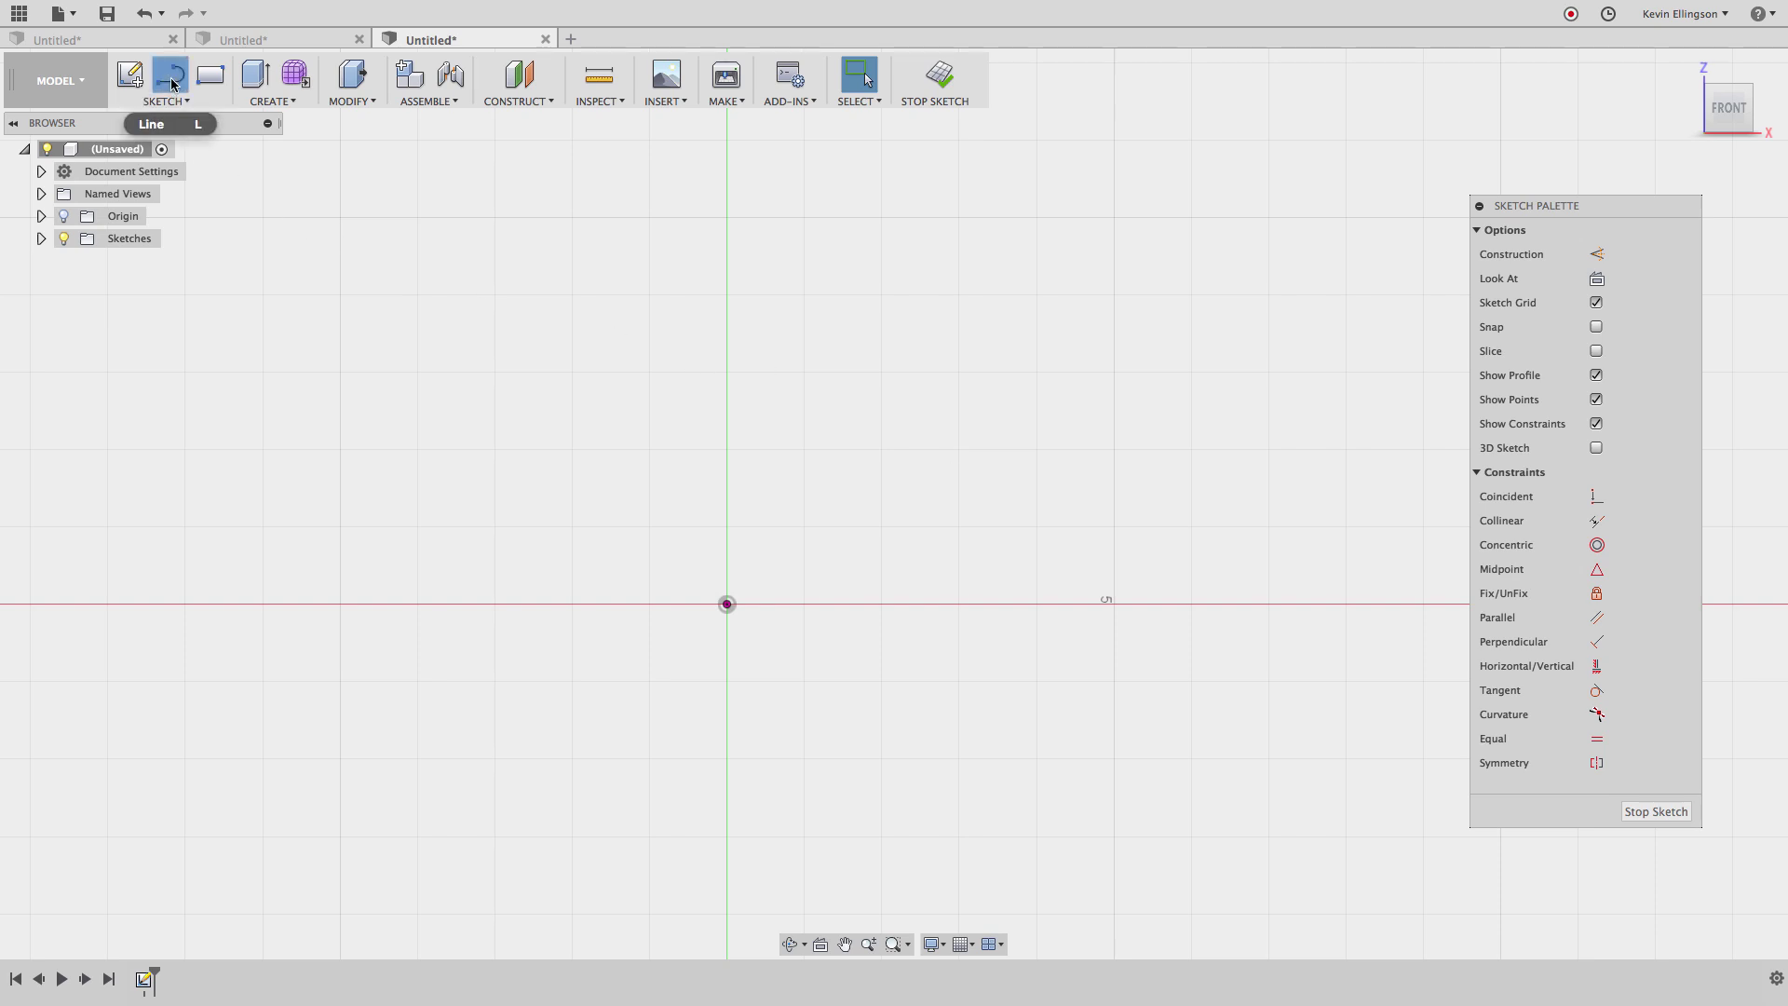
click(727, 604)
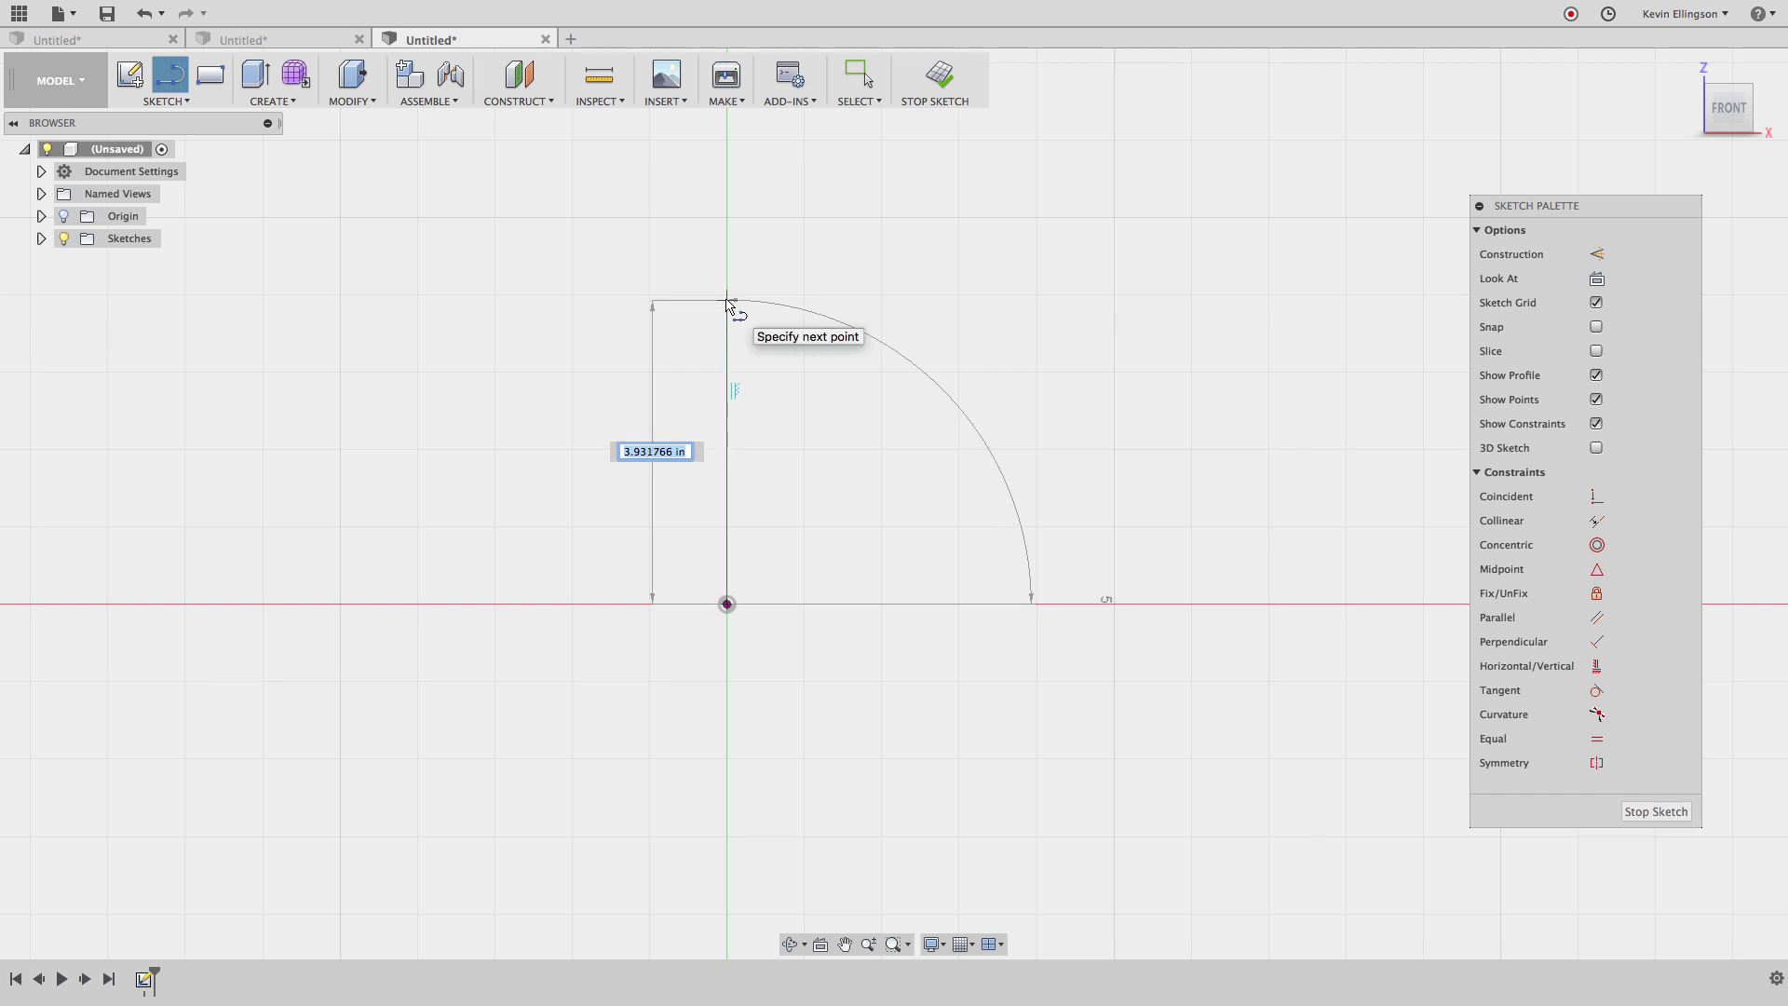
click(728, 300)
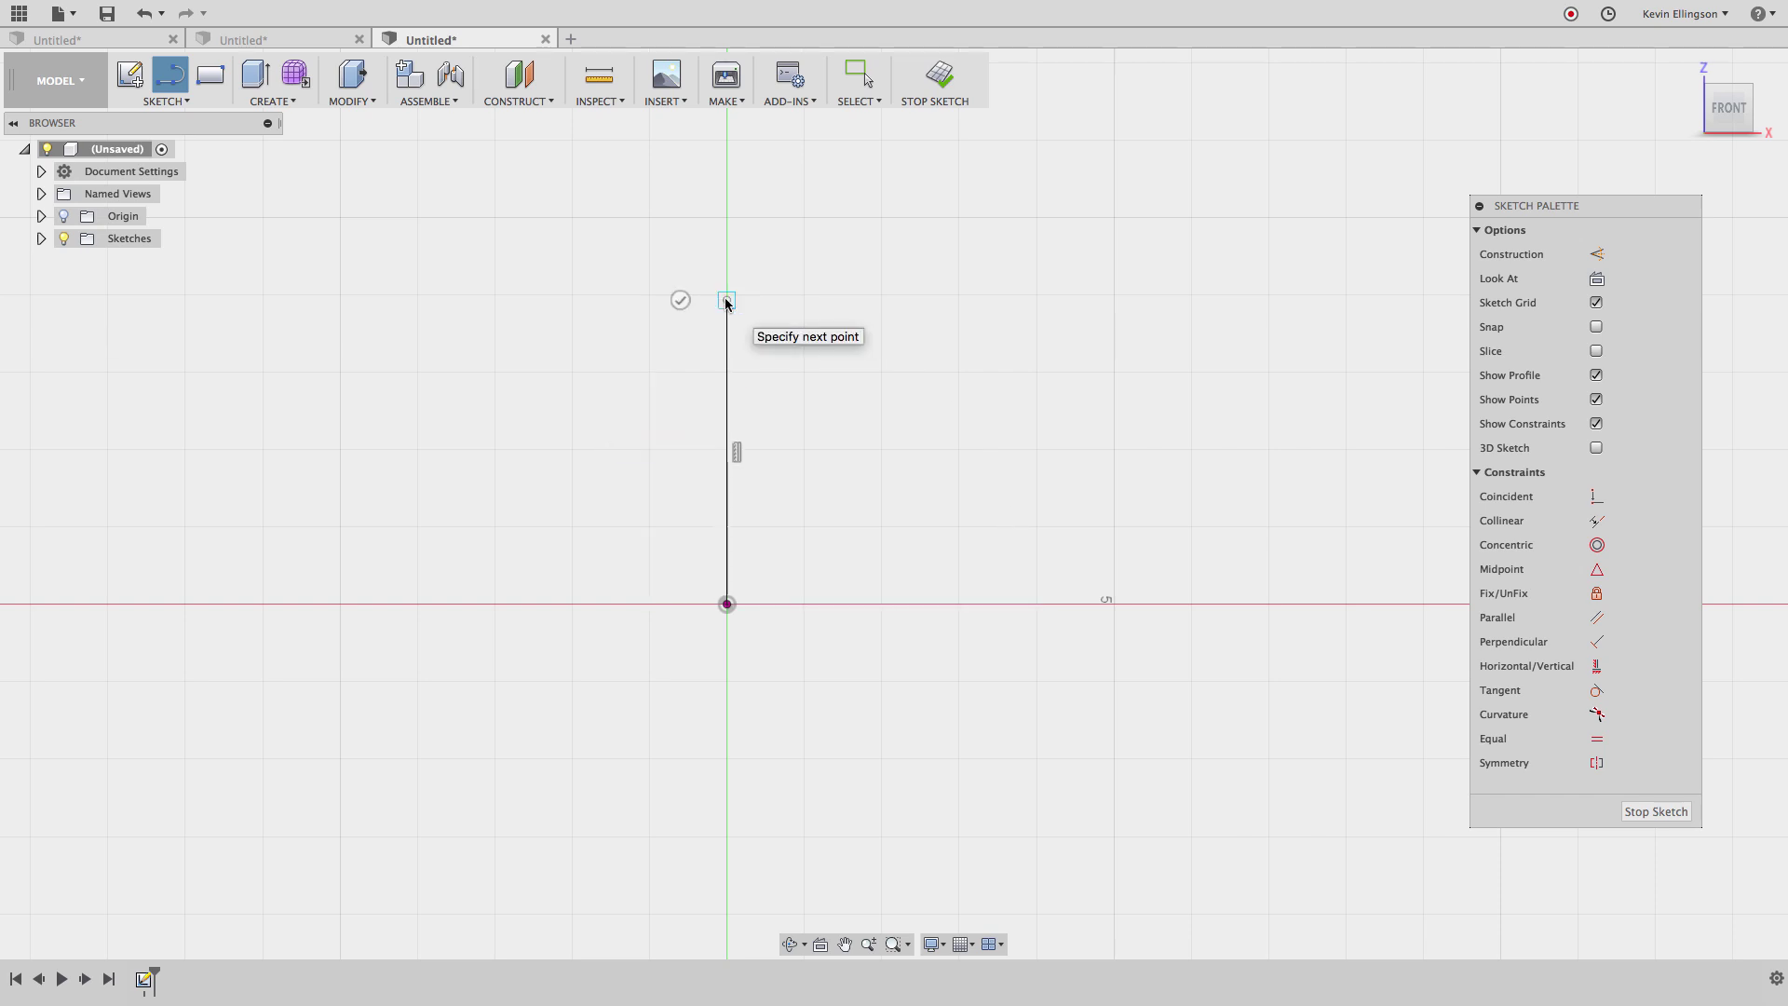
drag(727, 301, 1003, 299)
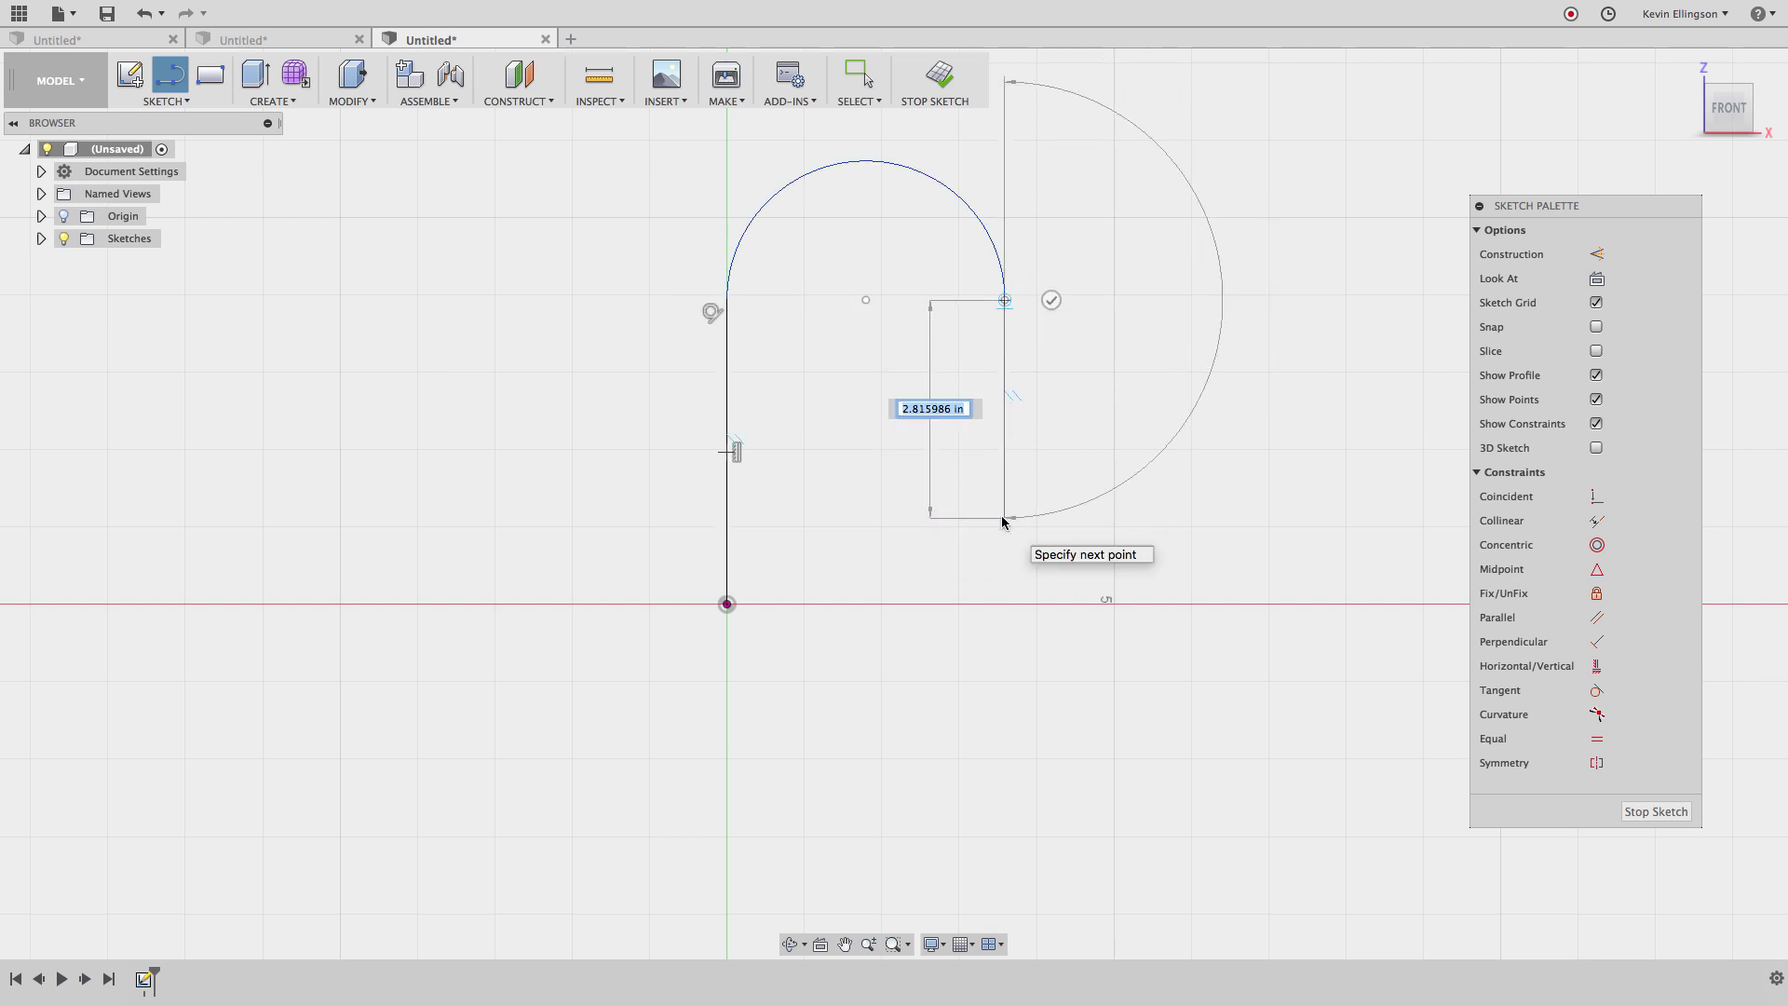
click(1002, 516)
drag(1003, 517, 881, 504)
key(Escape)
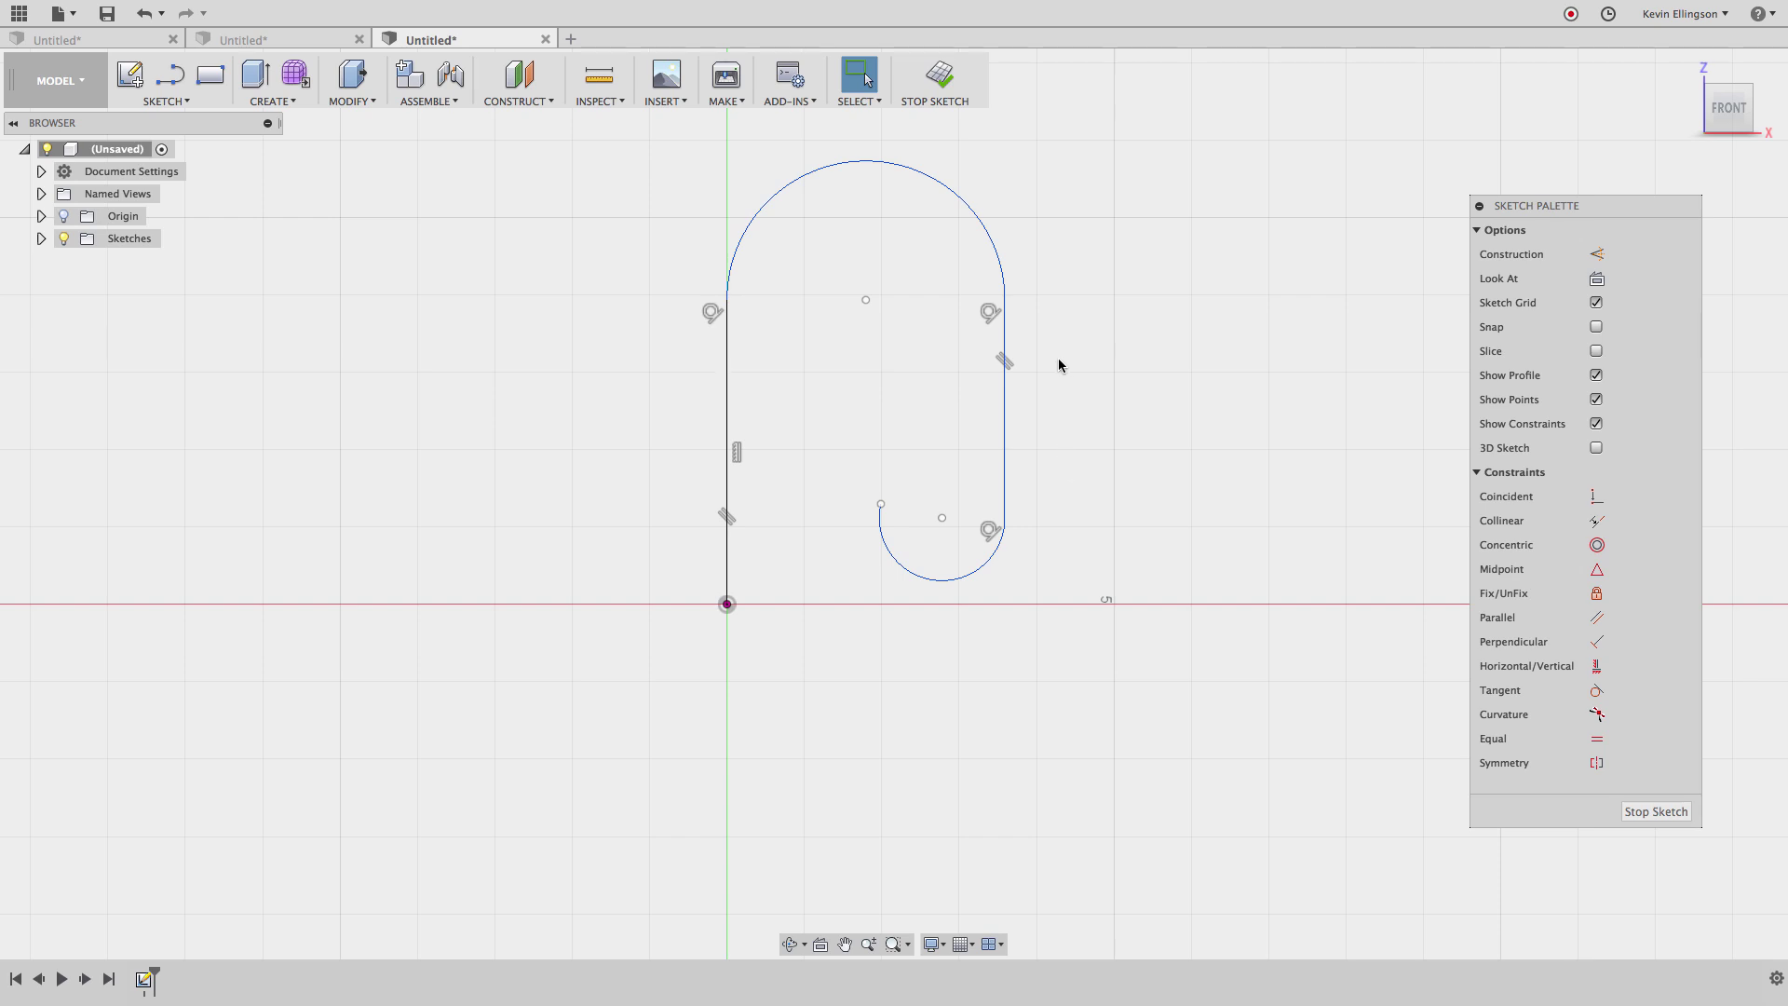
Step: Delete the whole chain of lines and tangent arcs from the sketch
drag(879, 641, 873, 641)
key(Delete)
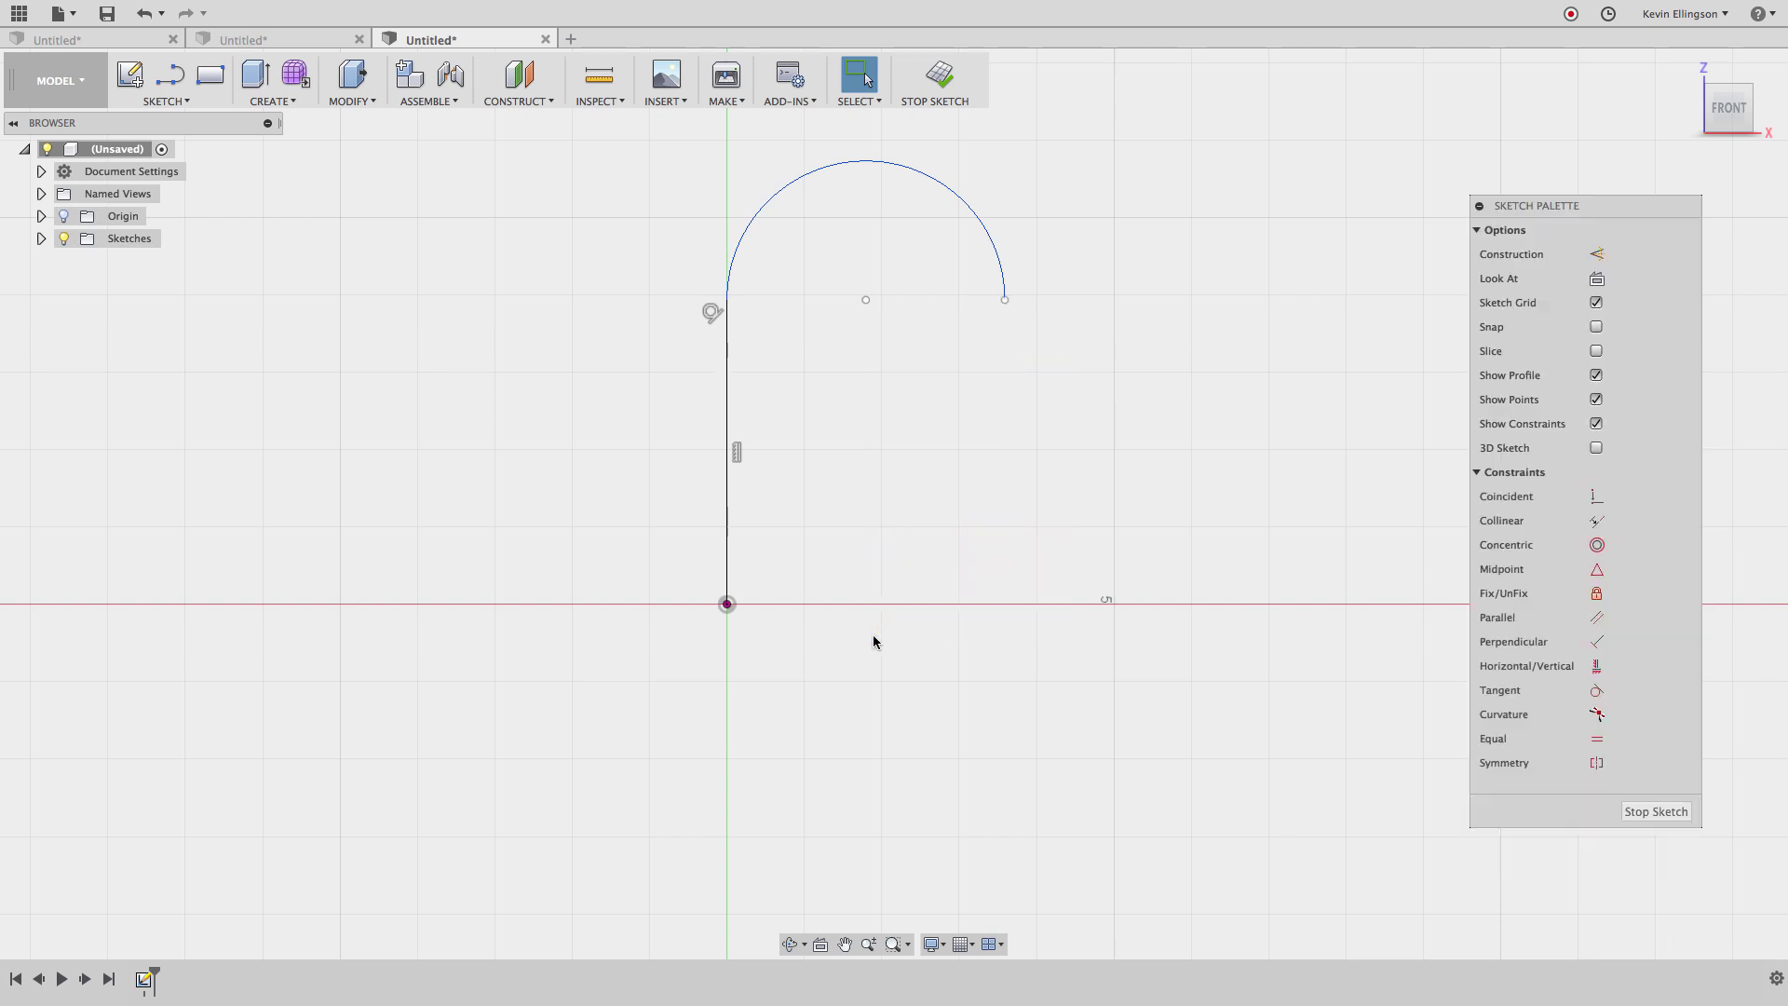
drag(606, 407, 607, 406)
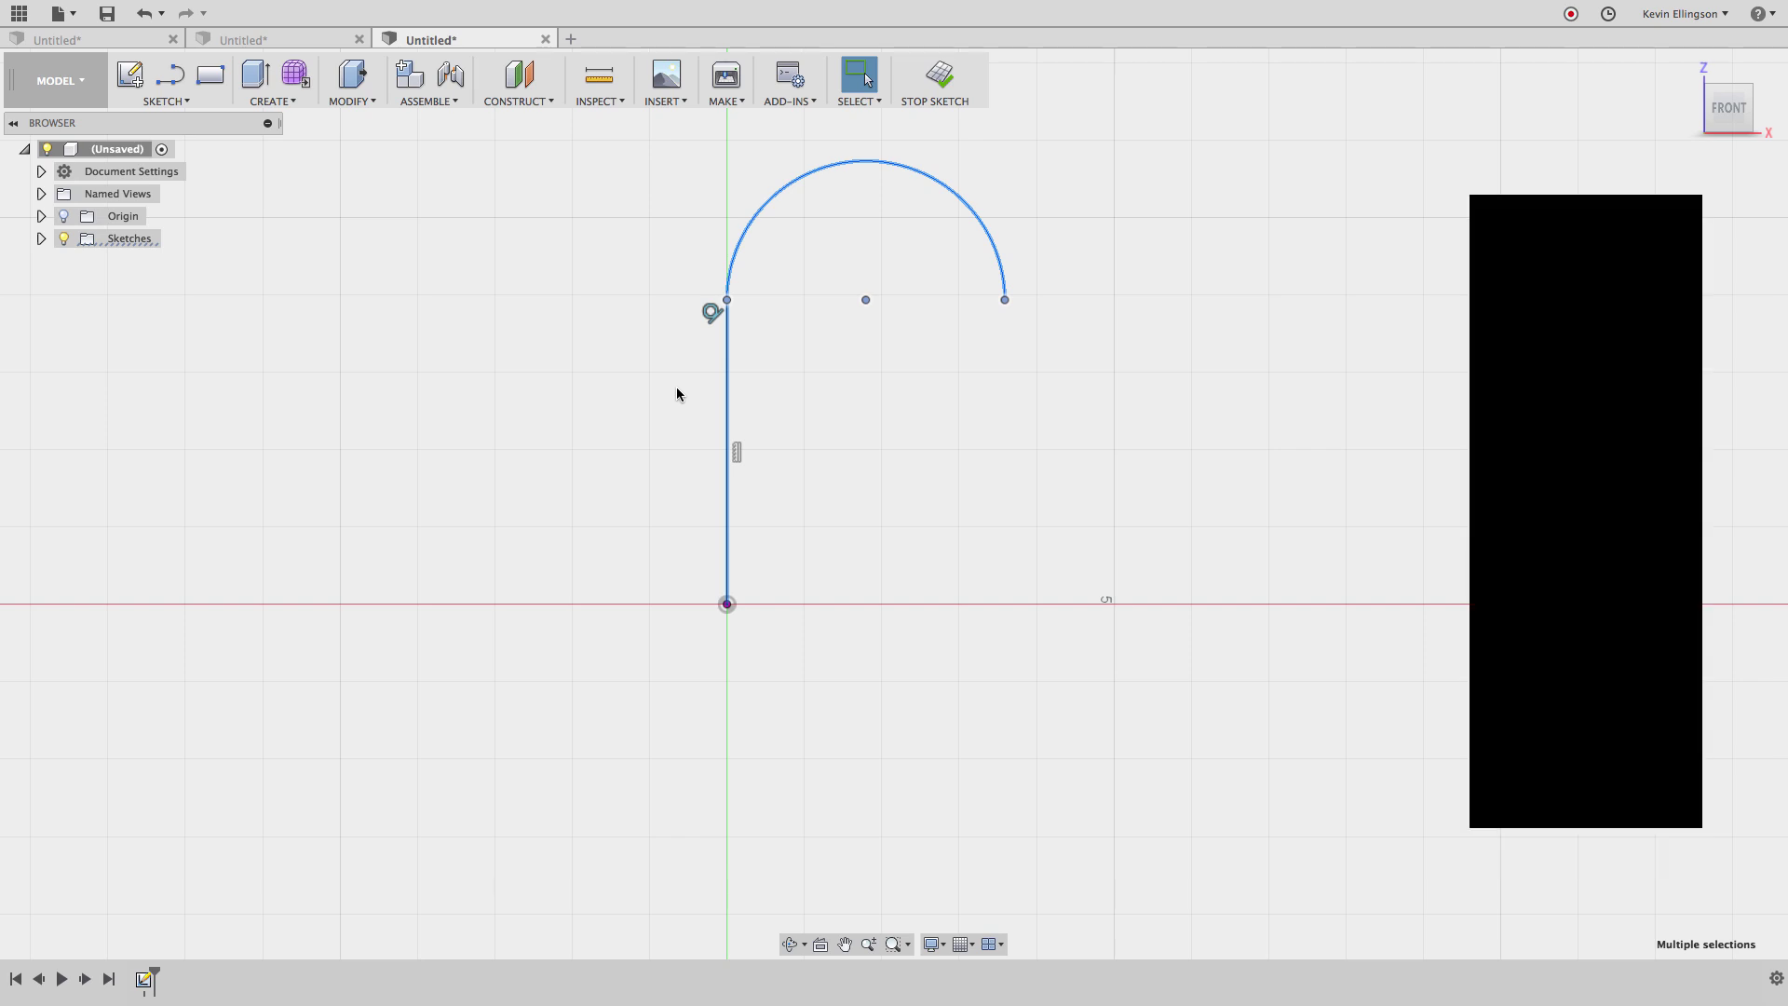
key(Delete)
Step: With the Line tool, draw a closed outline of two sloping lines joined by a small right arc and a larger left arc around the origin
click(169, 75)
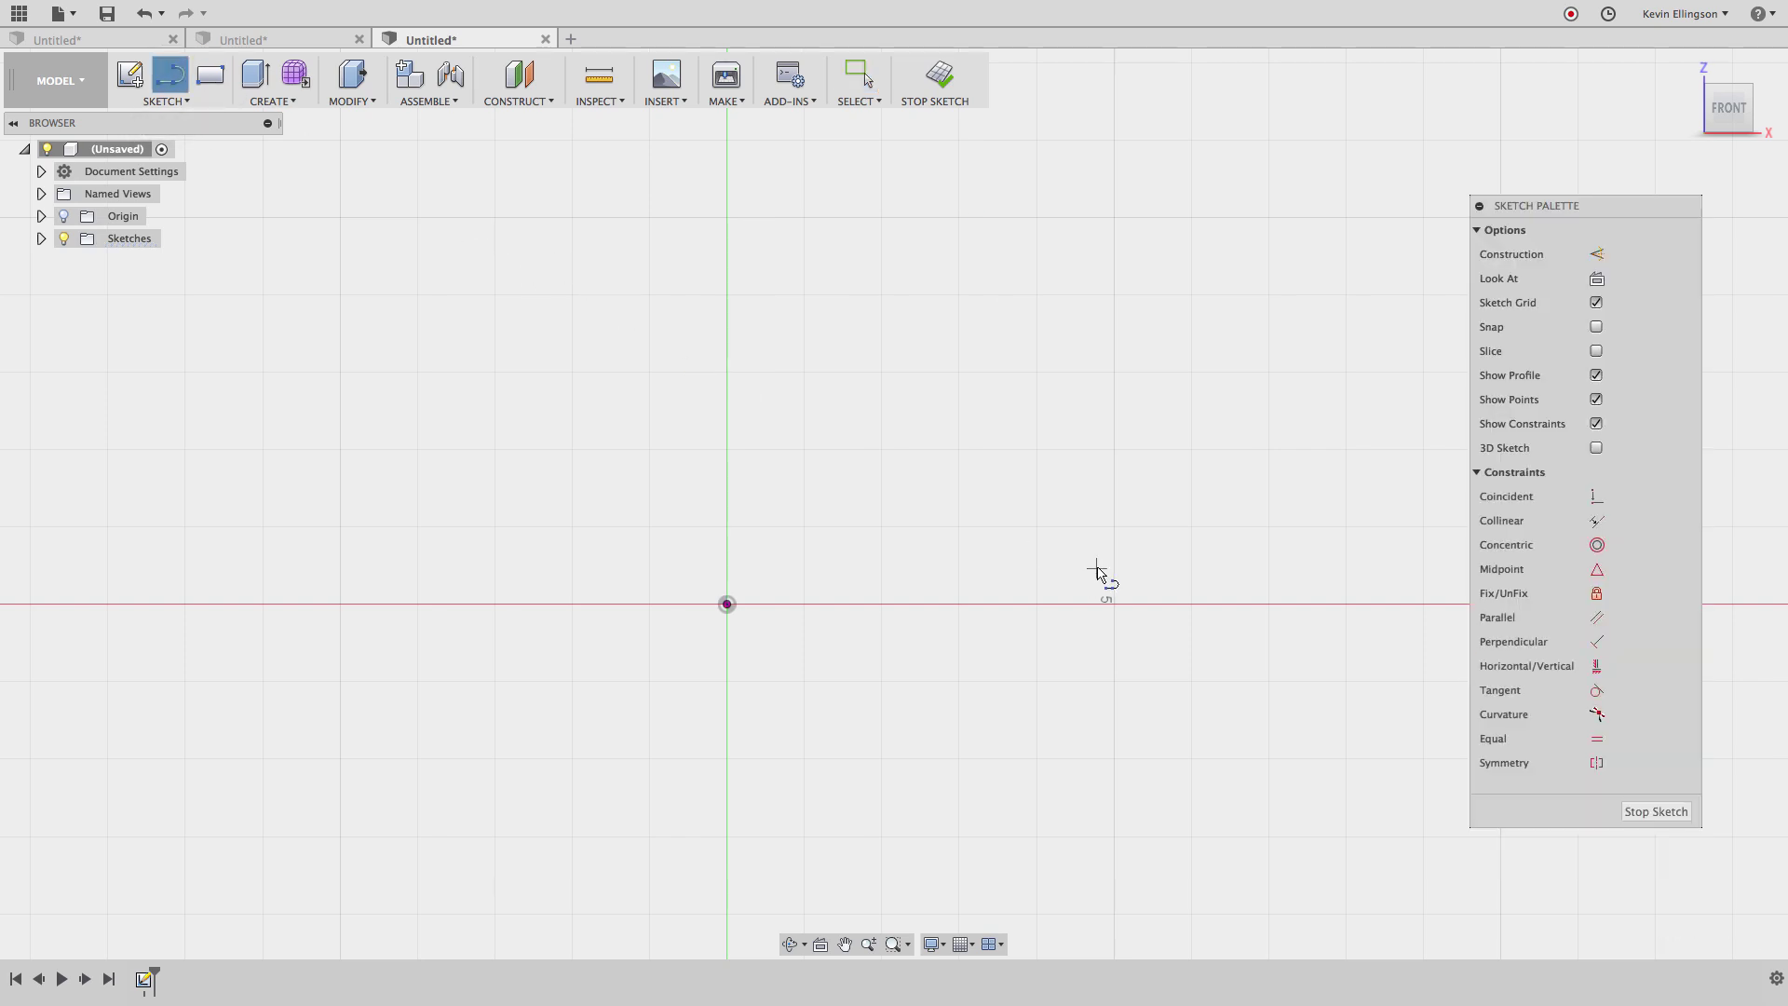
click(863, 376)
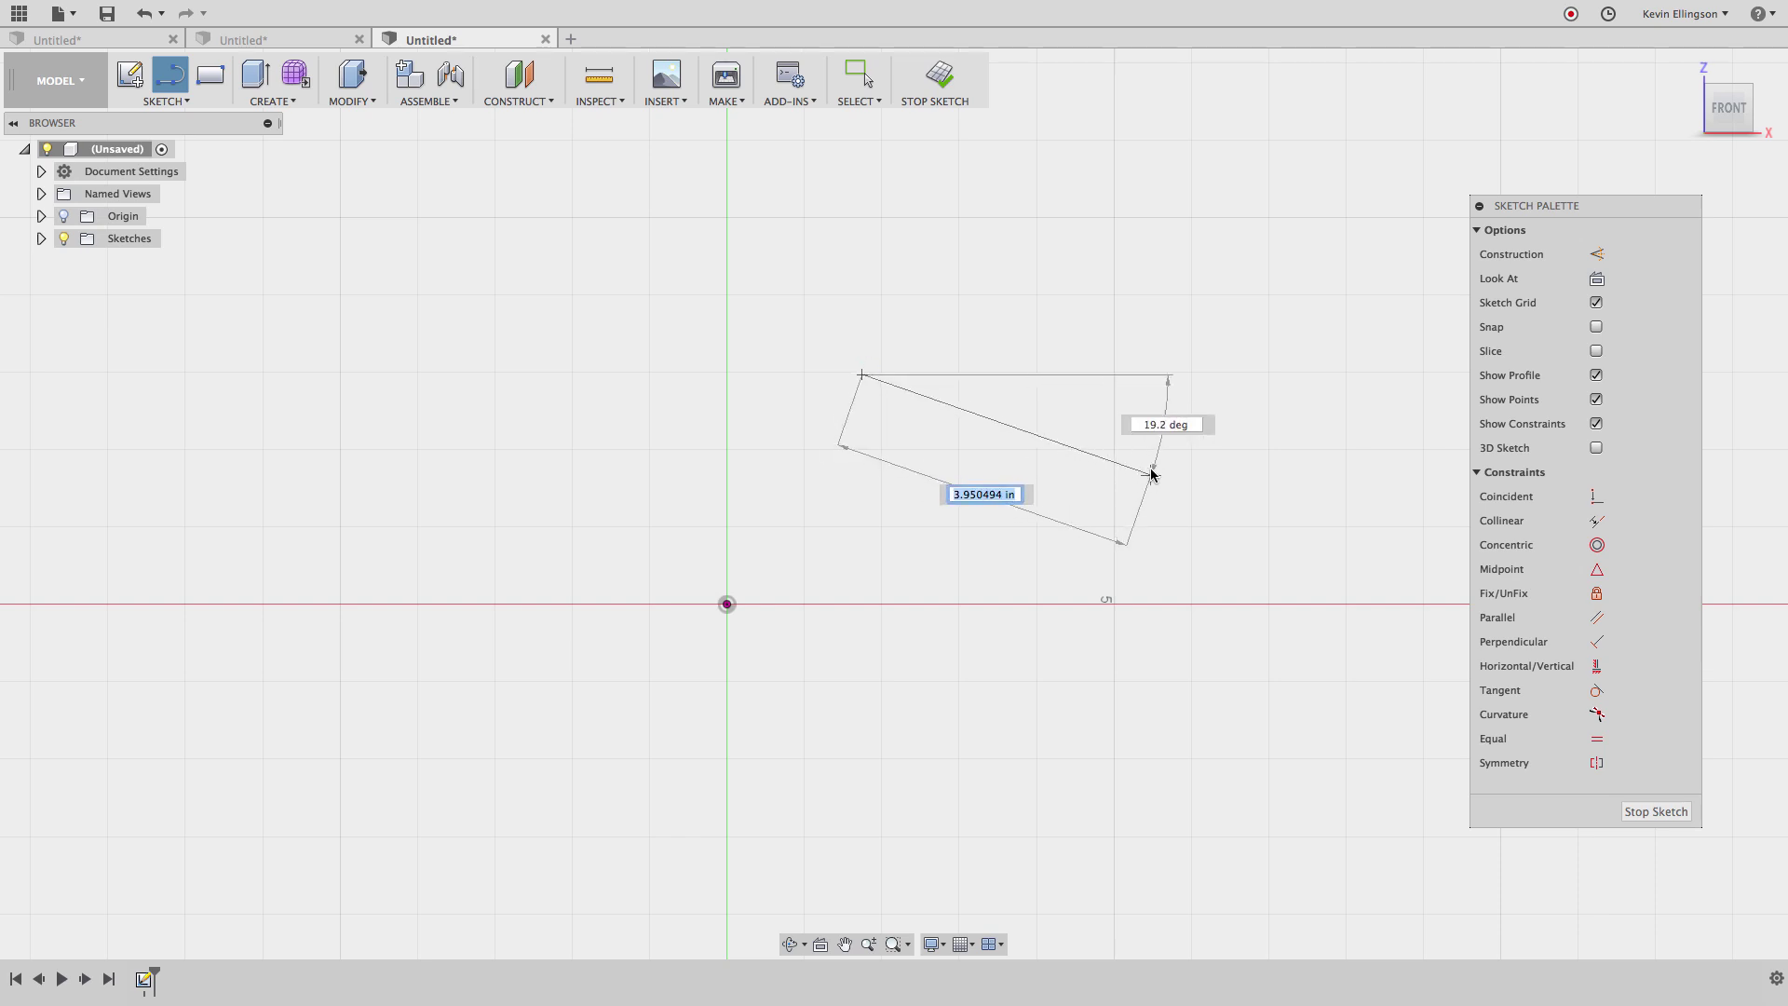
click(1086, 456)
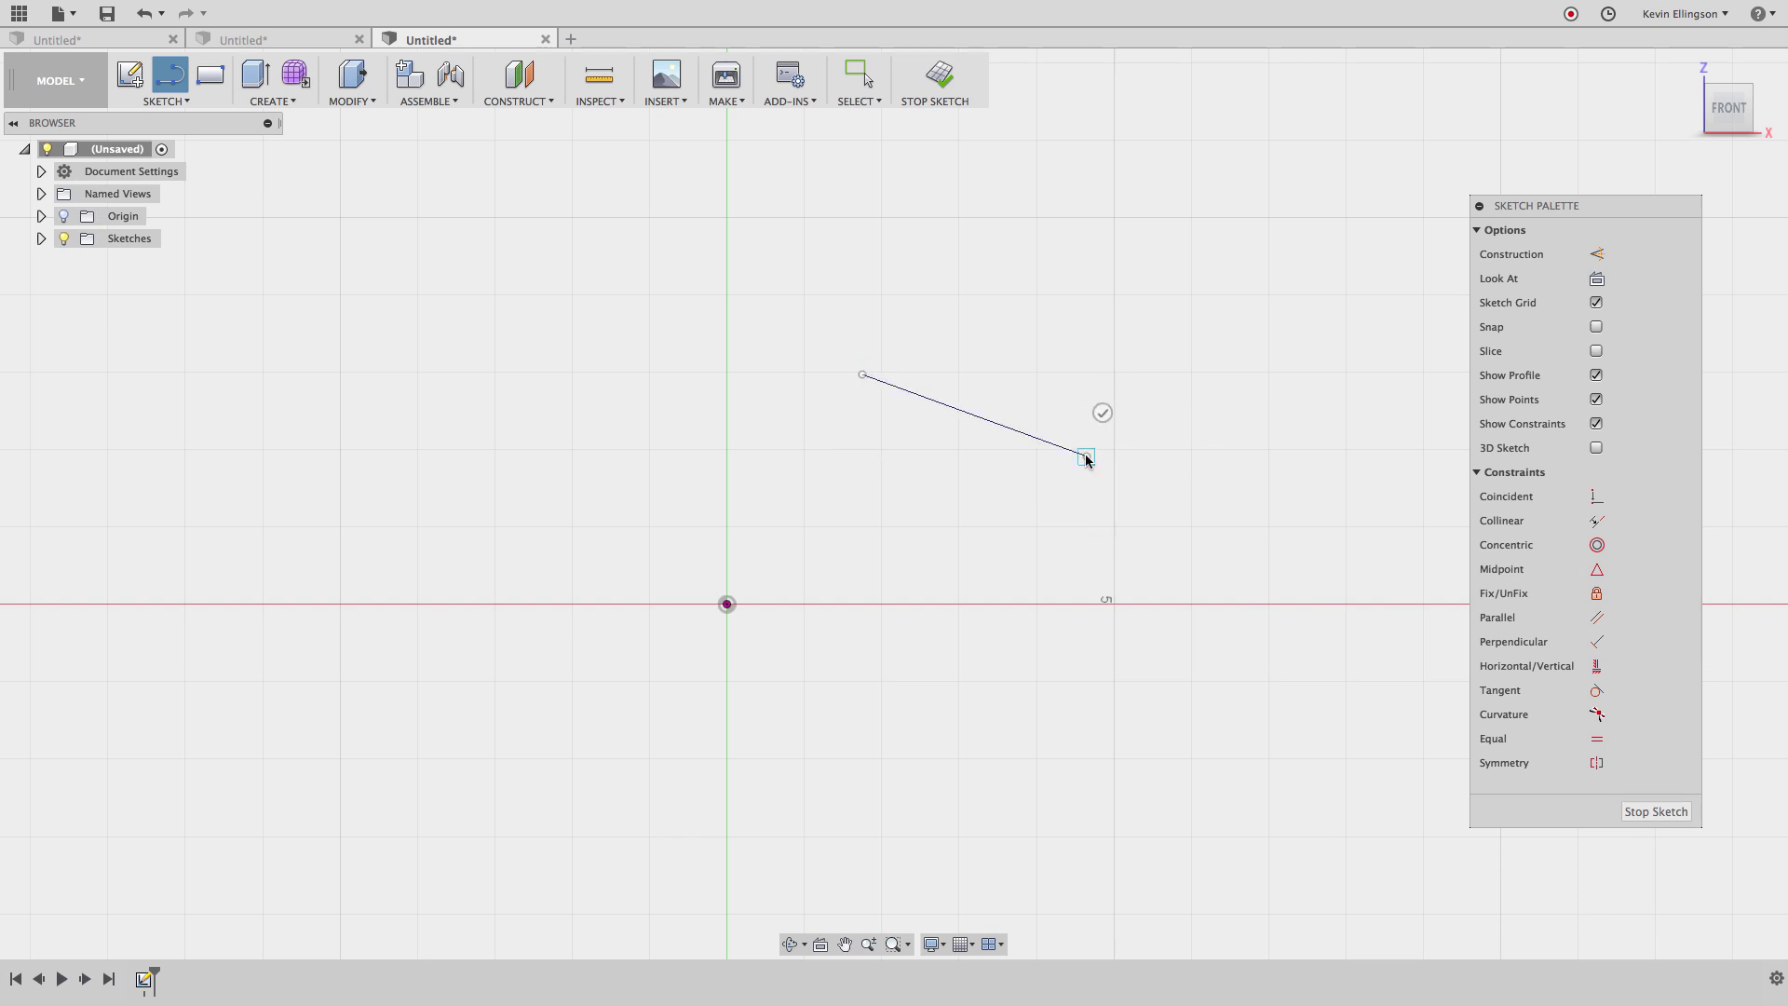
drag(1087, 456, 1007, 794)
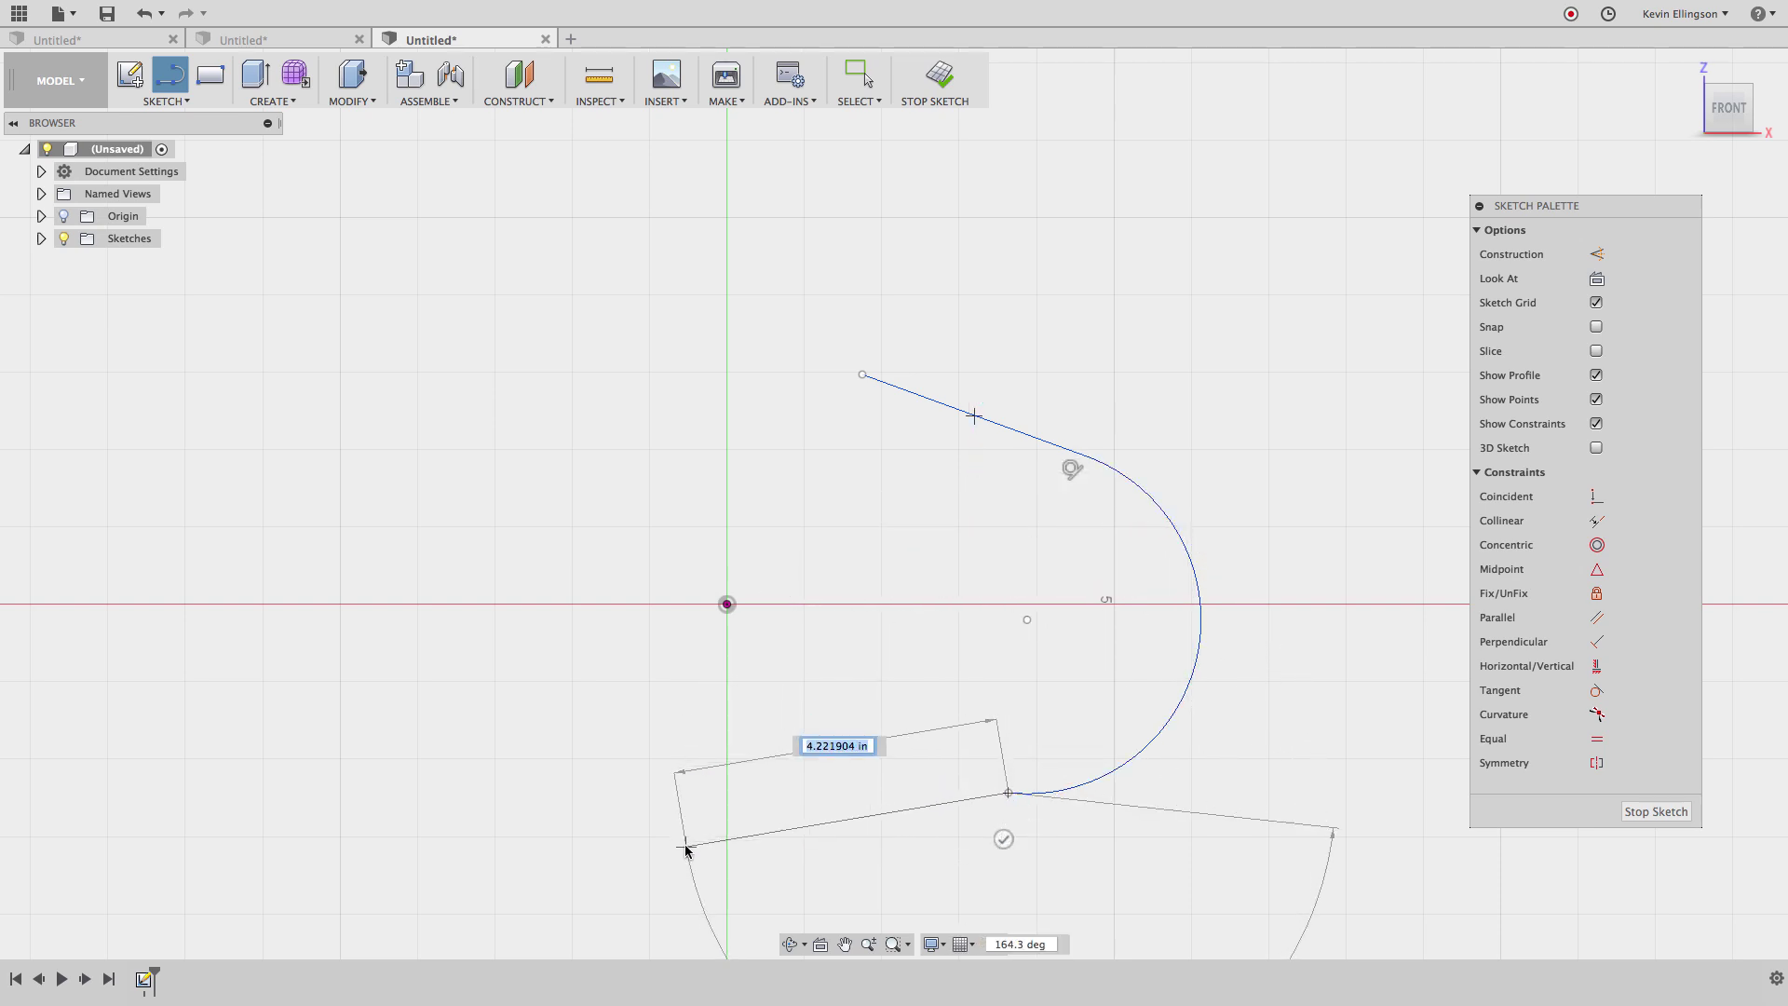
click(684, 830)
mouse_move(685, 830)
mouse_down()
mouse_move(618, 738)
mouse_move(657, 442)
mouse_move(861, 377)
mouse_up()
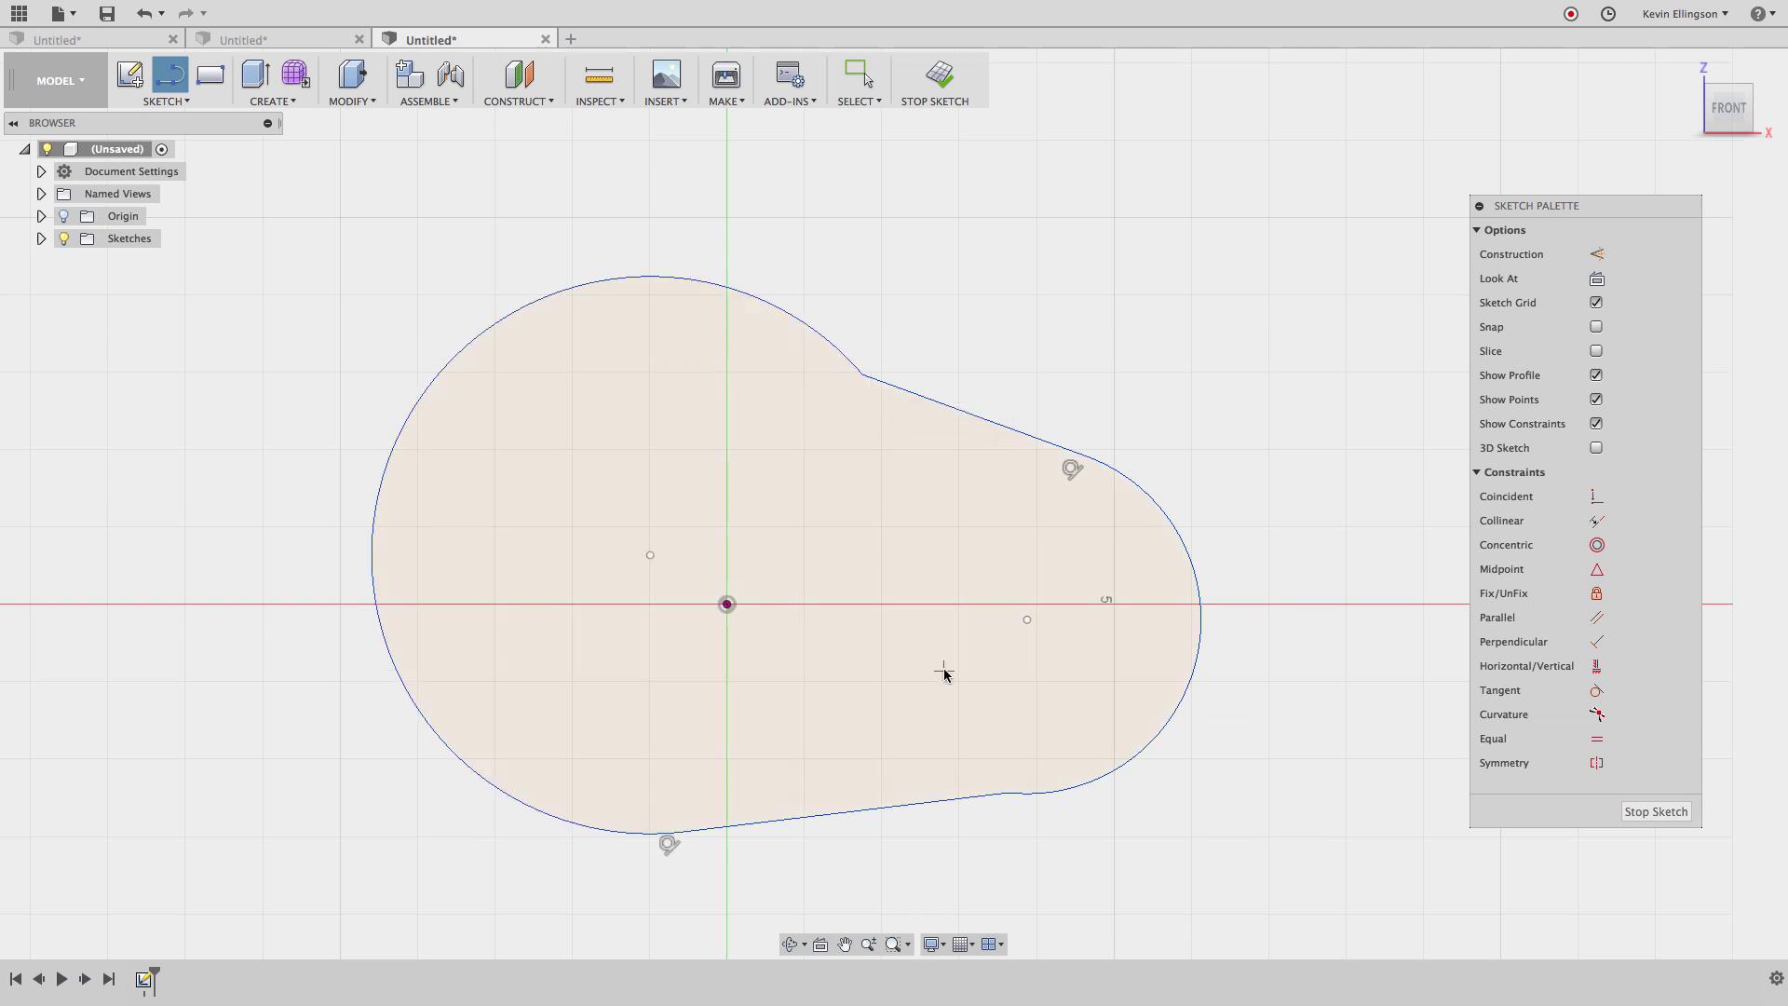
key(Escape)
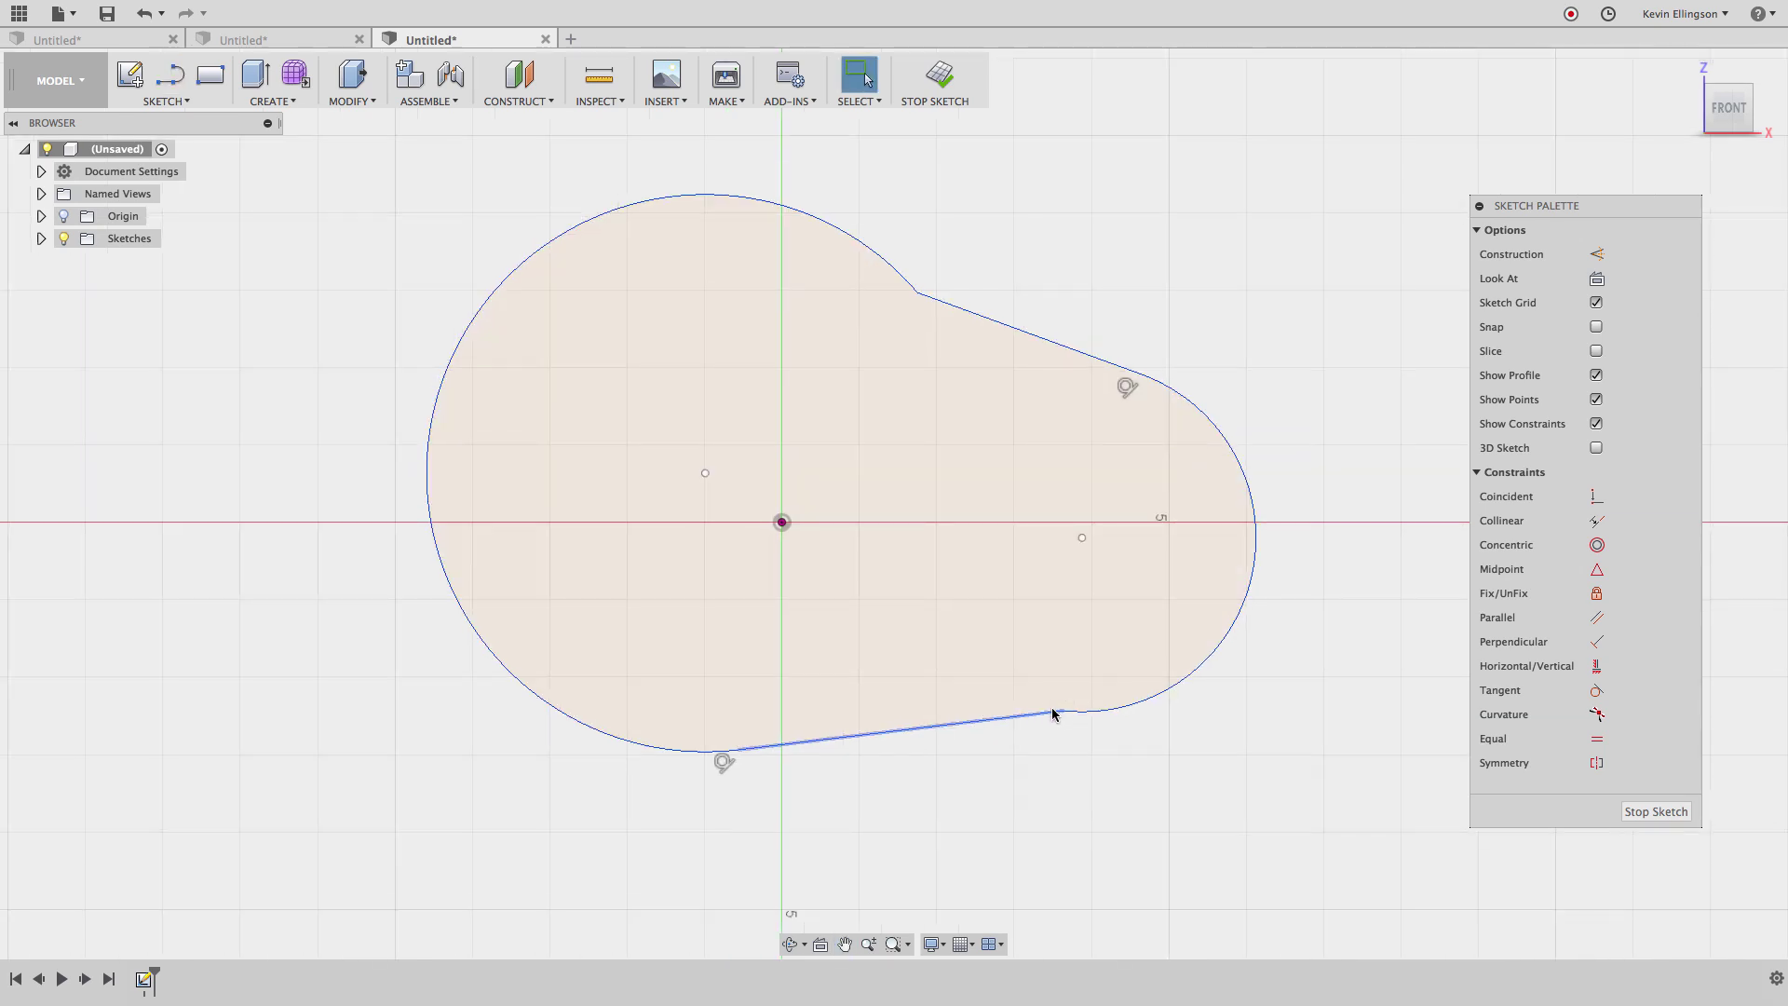
Step: Apply Tangent constraints between the lower line and the small arc and between the upper line and the large arc
middle_drag(836, 415, 889, 332)
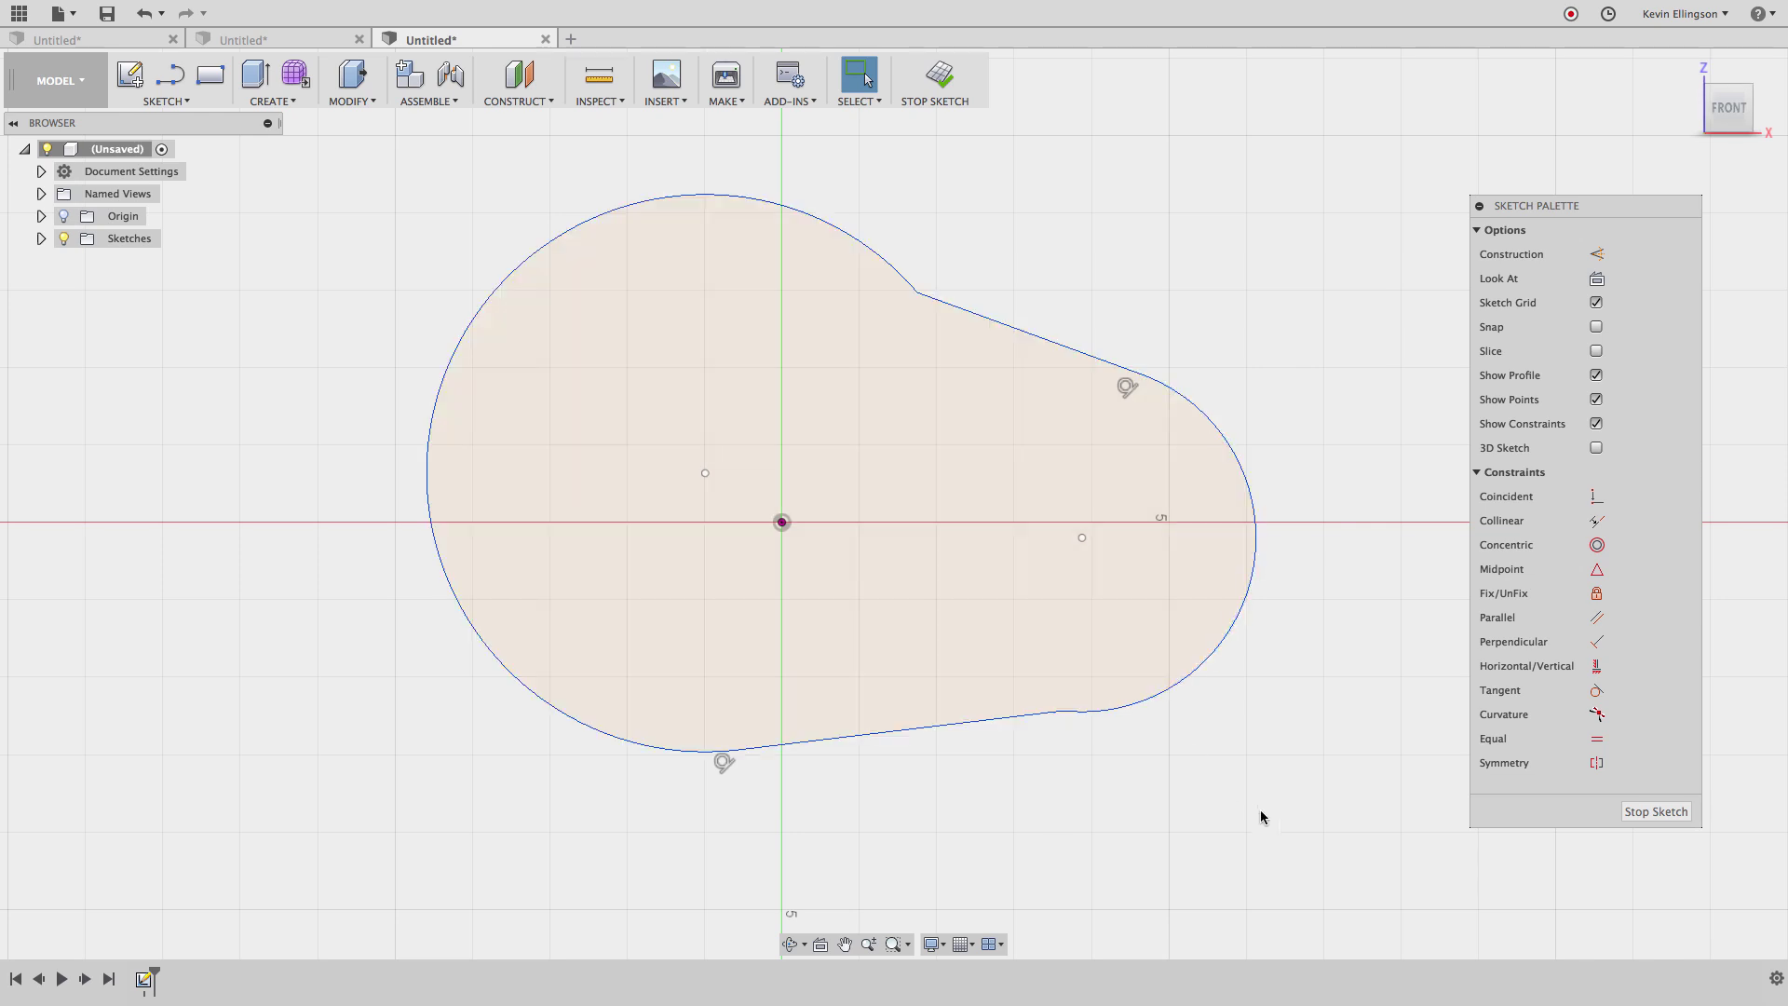
click(1596, 690)
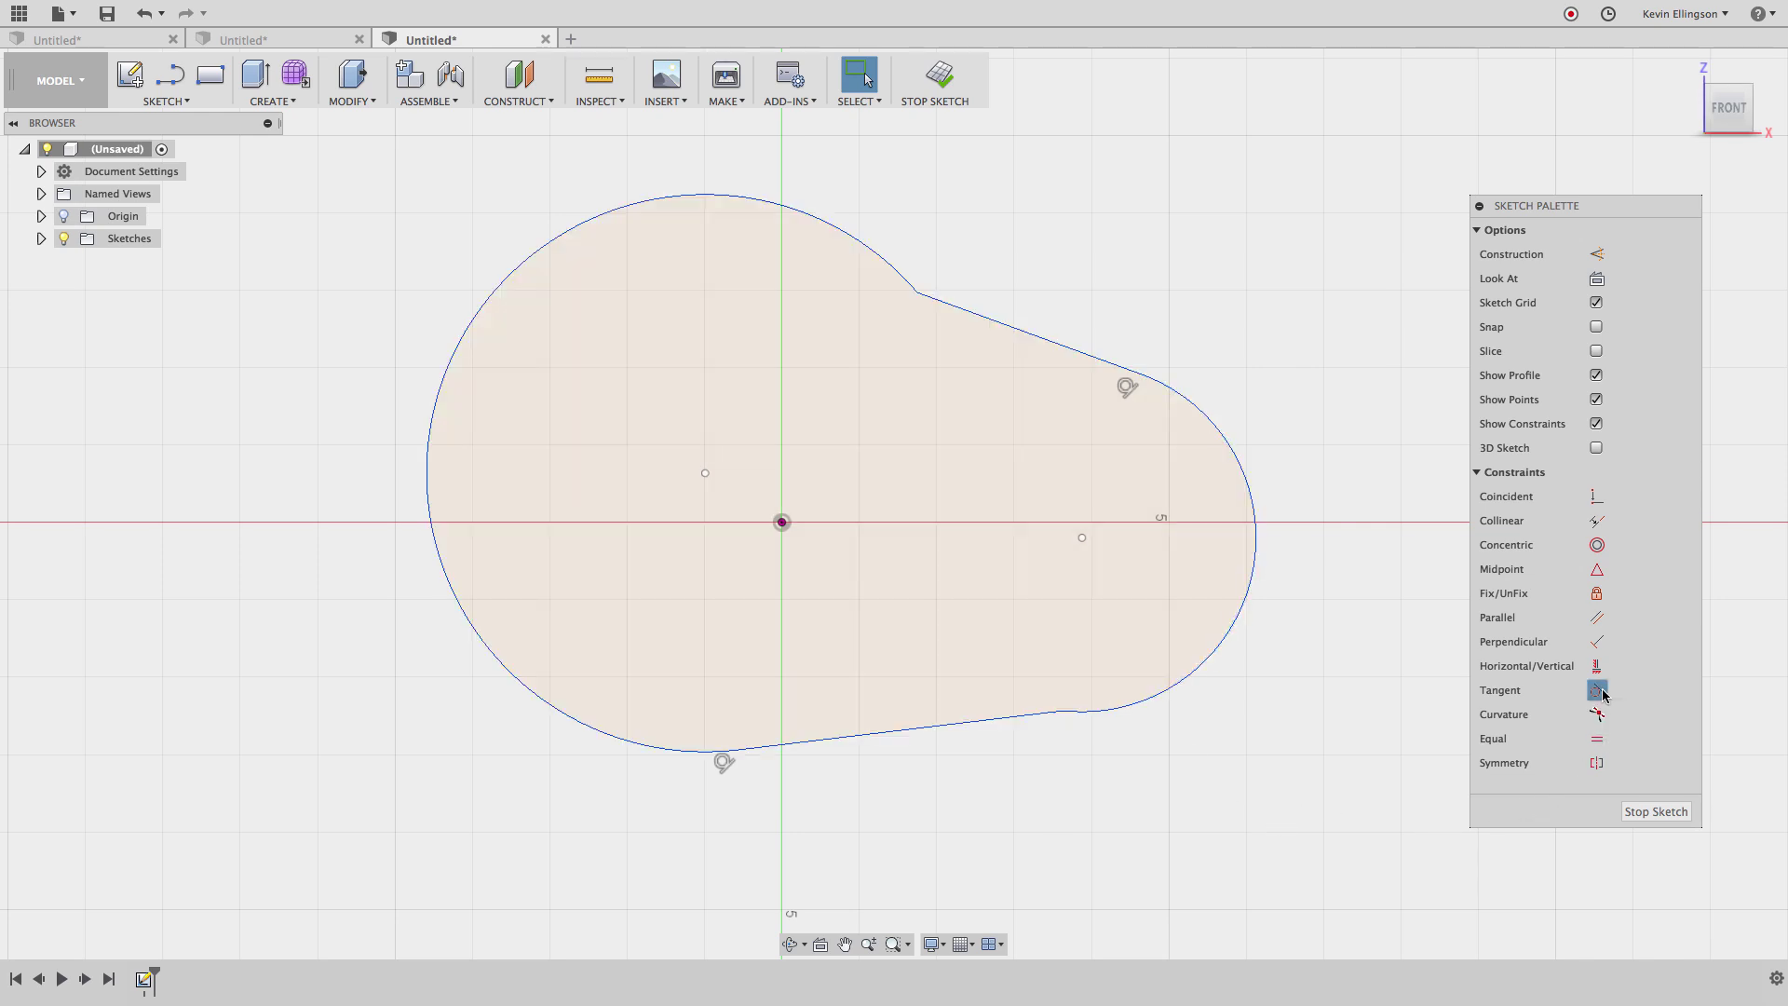
click(1200, 680)
click(1037, 715)
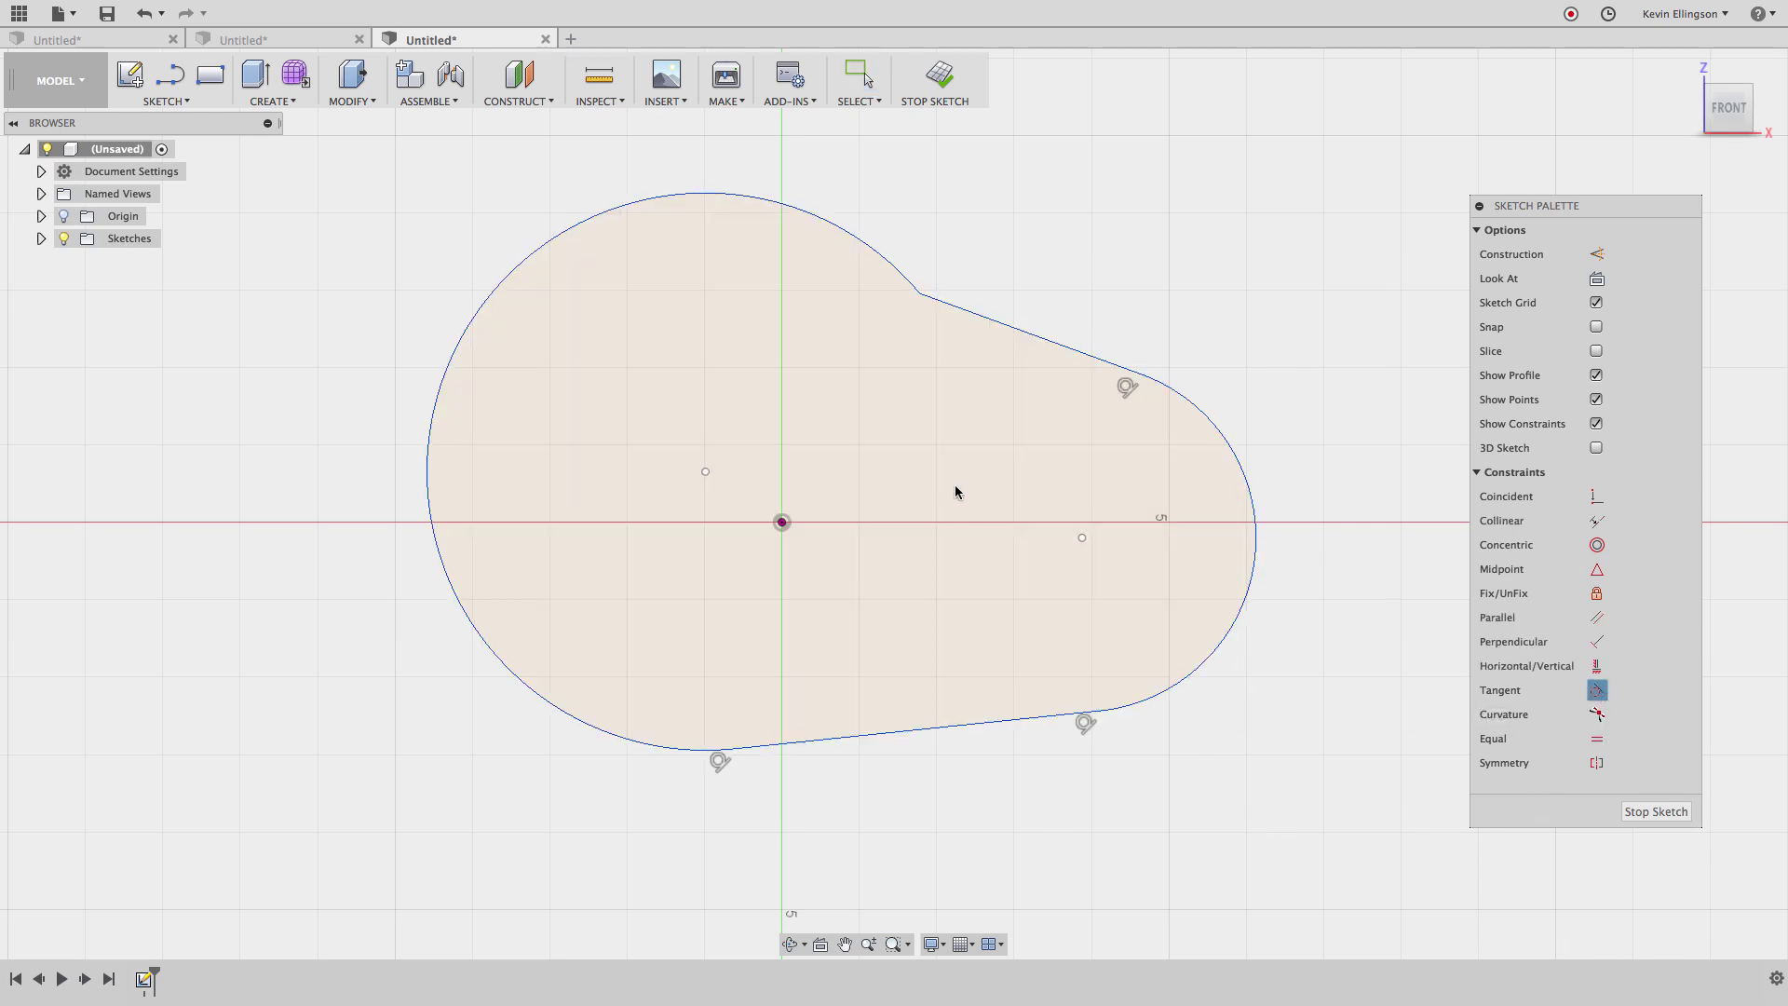
click(968, 313)
click(910, 271)
key(Escape)
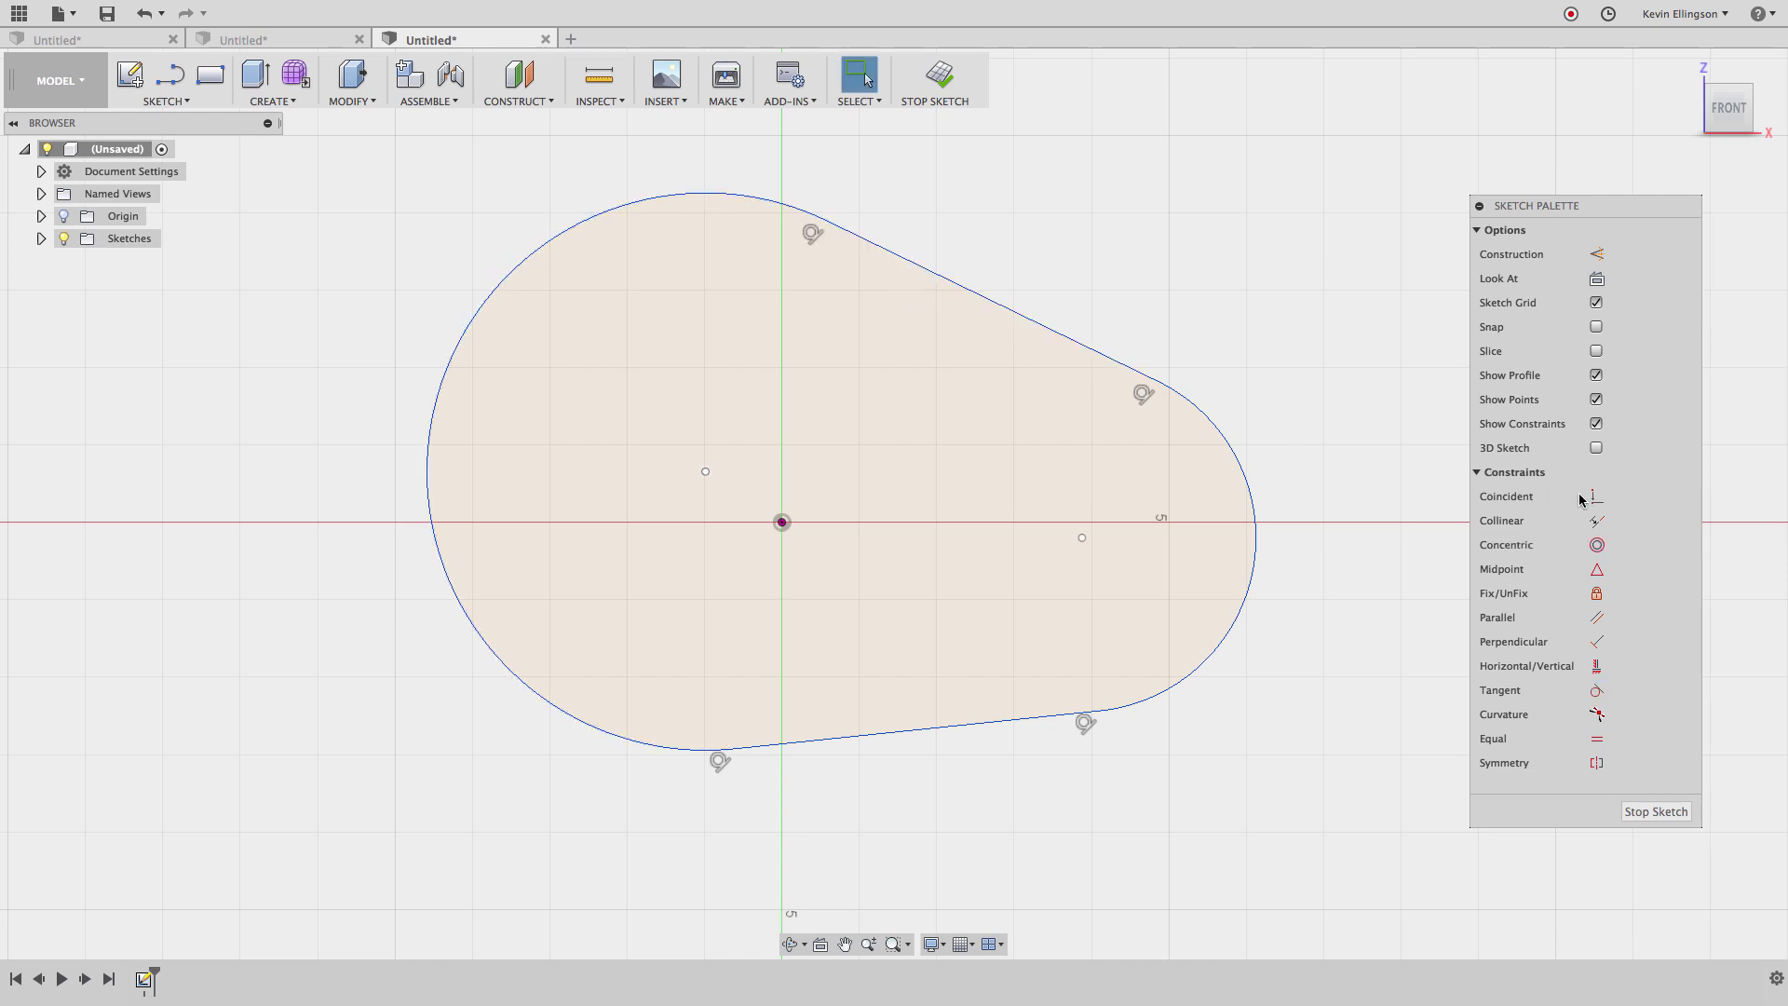
Step: Make the large arc's centre coincident with the sketch origin
click(1597, 496)
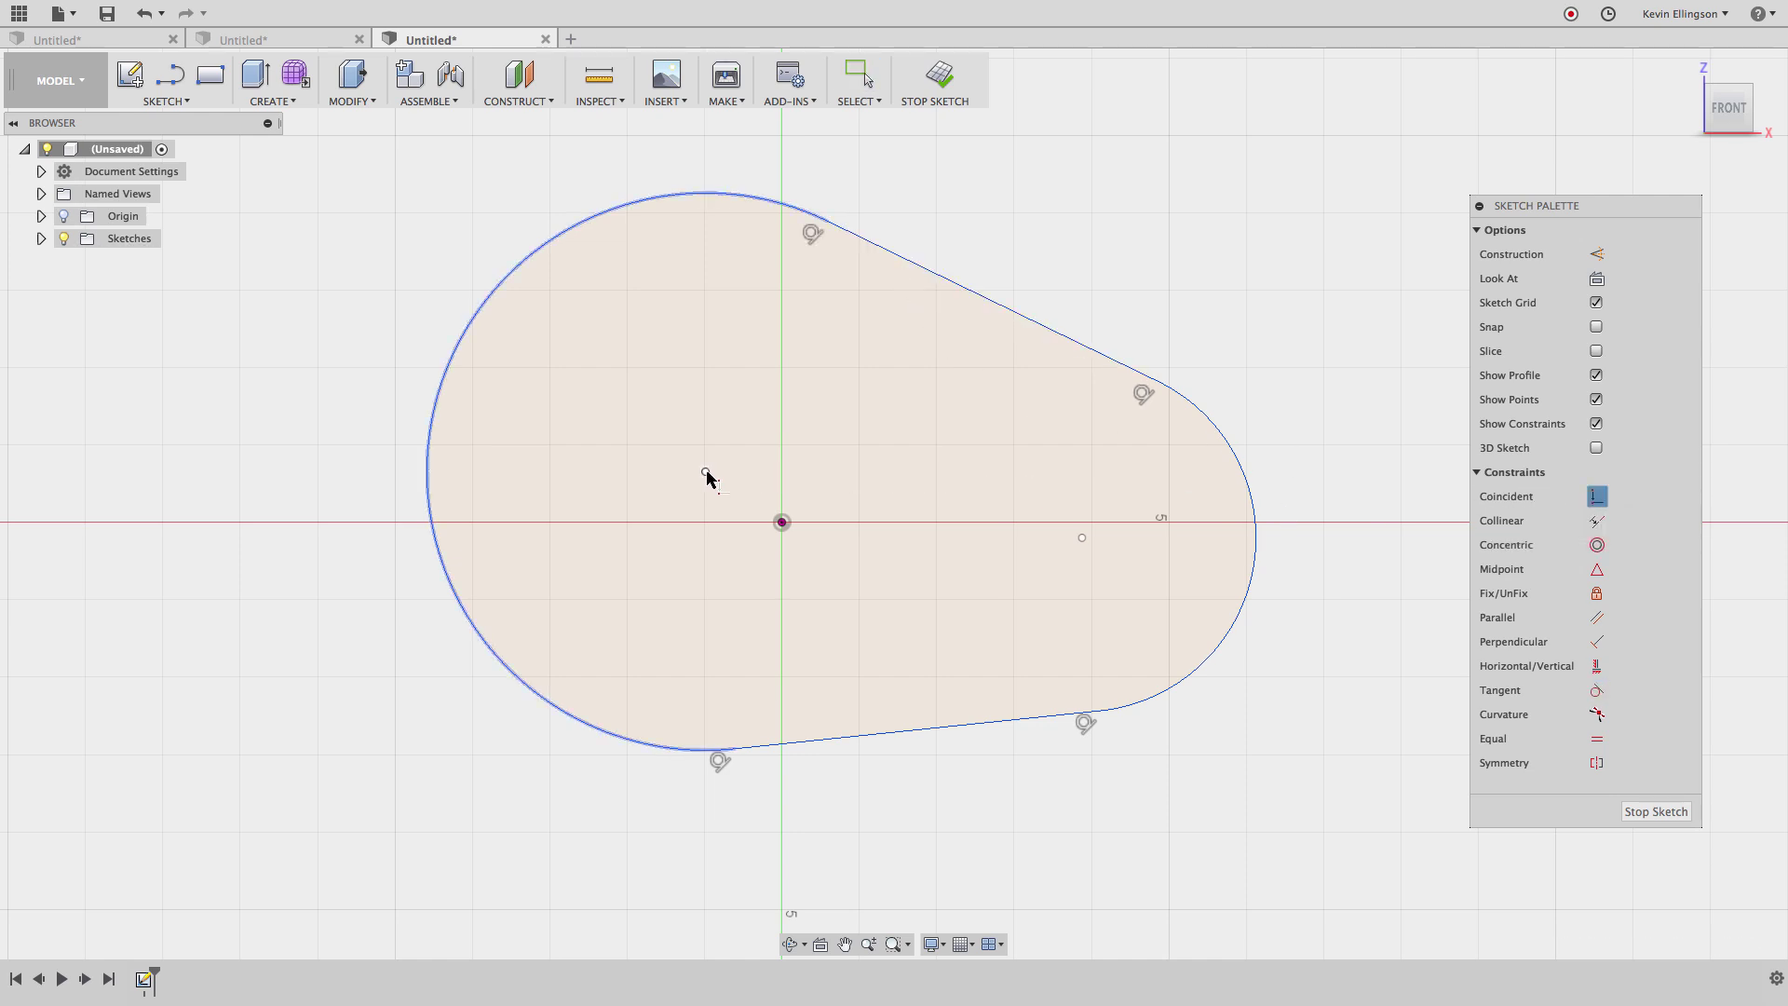
click(706, 472)
click(781, 522)
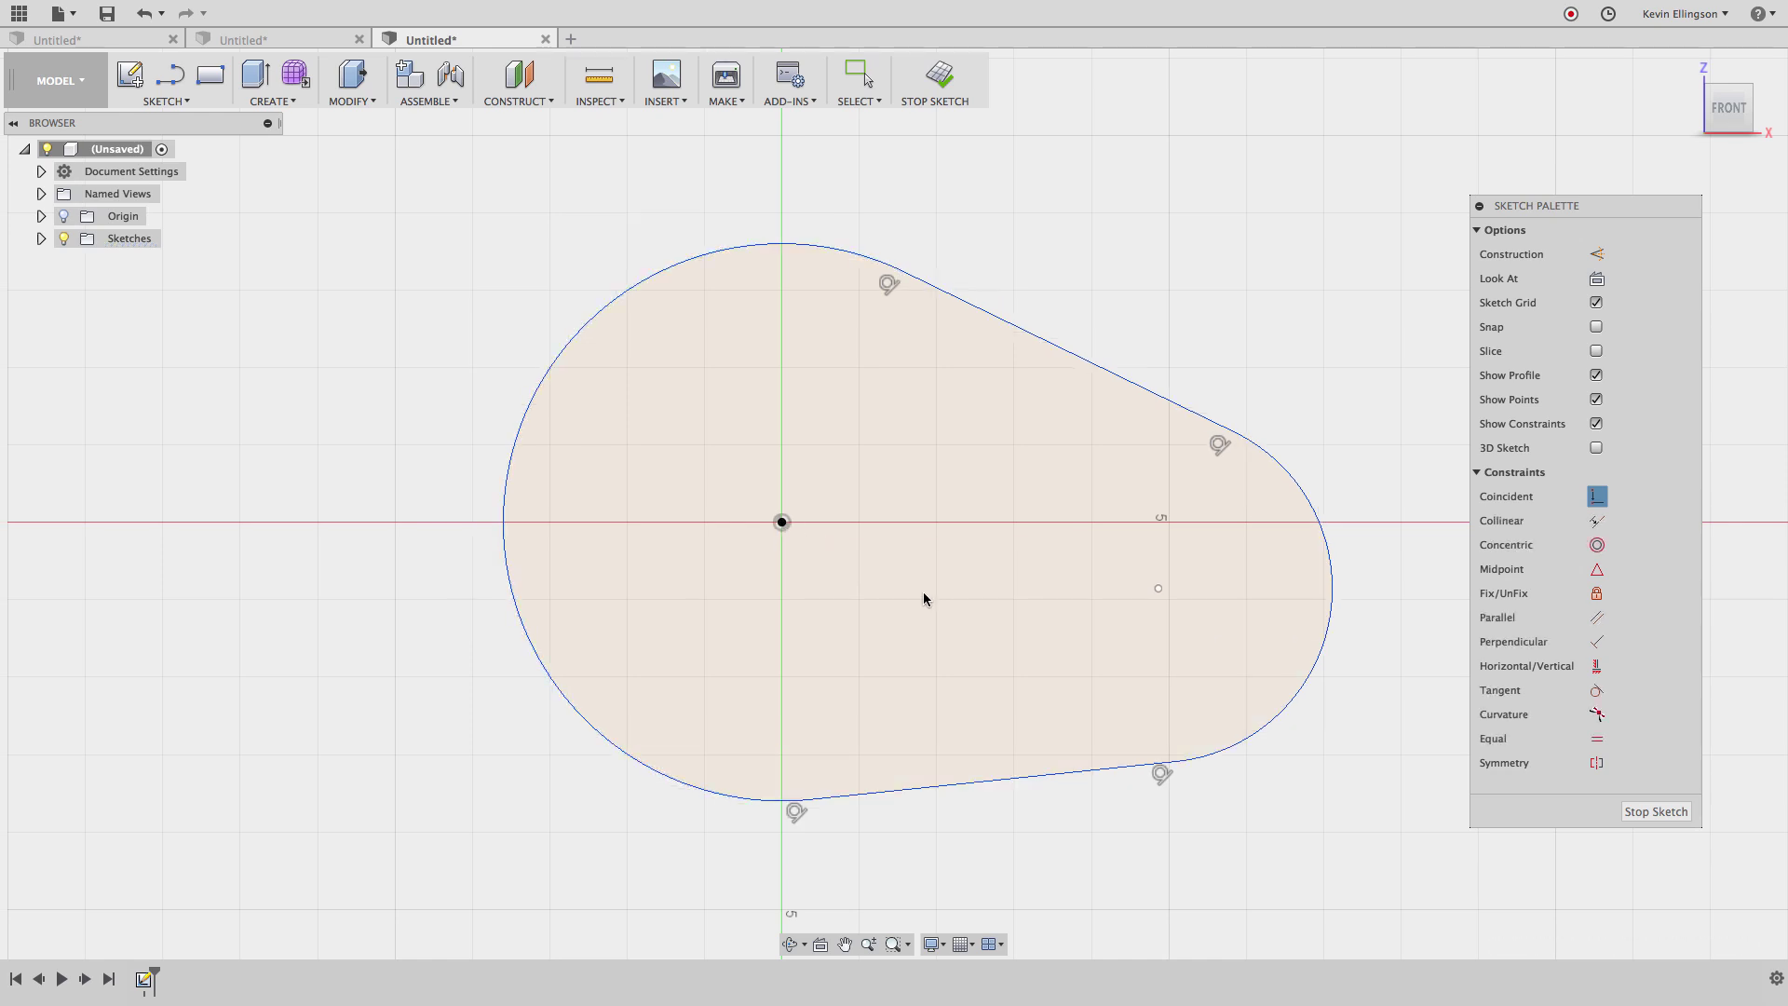
key(Escape)
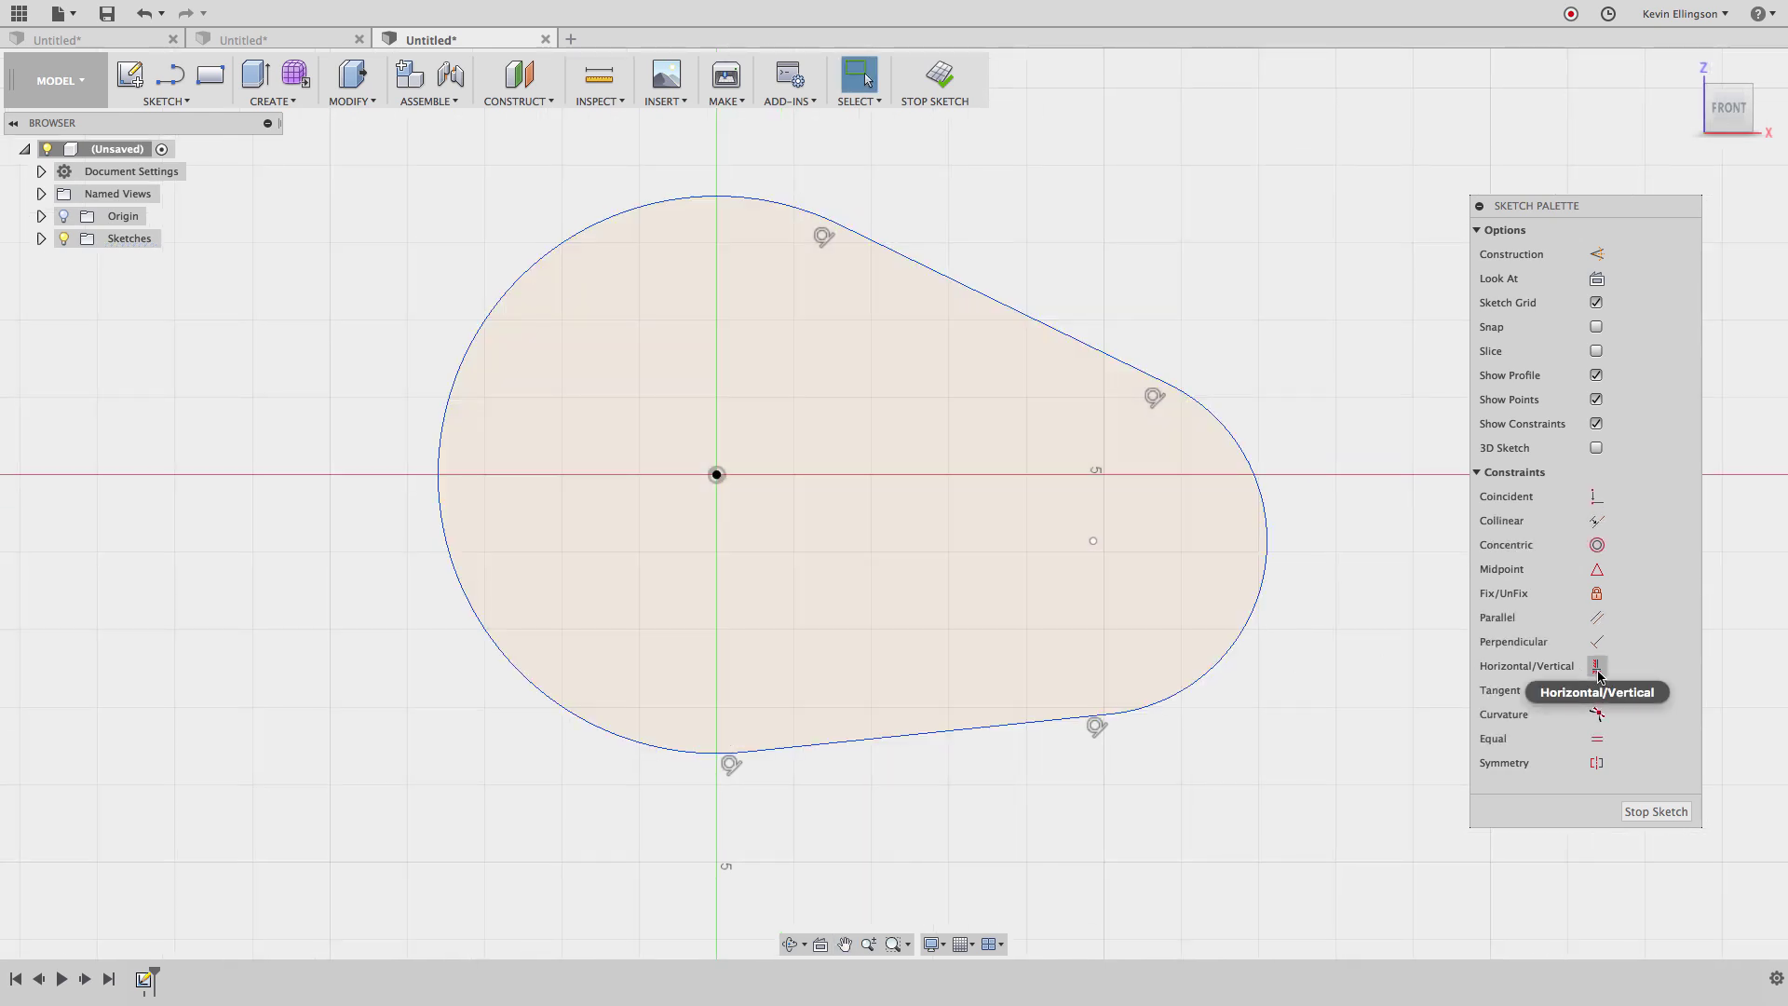
Step: Align the small arc's centre horizontally with the origin using a Horizontal/Vertical constraint
click(1597, 666)
click(1093, 540)
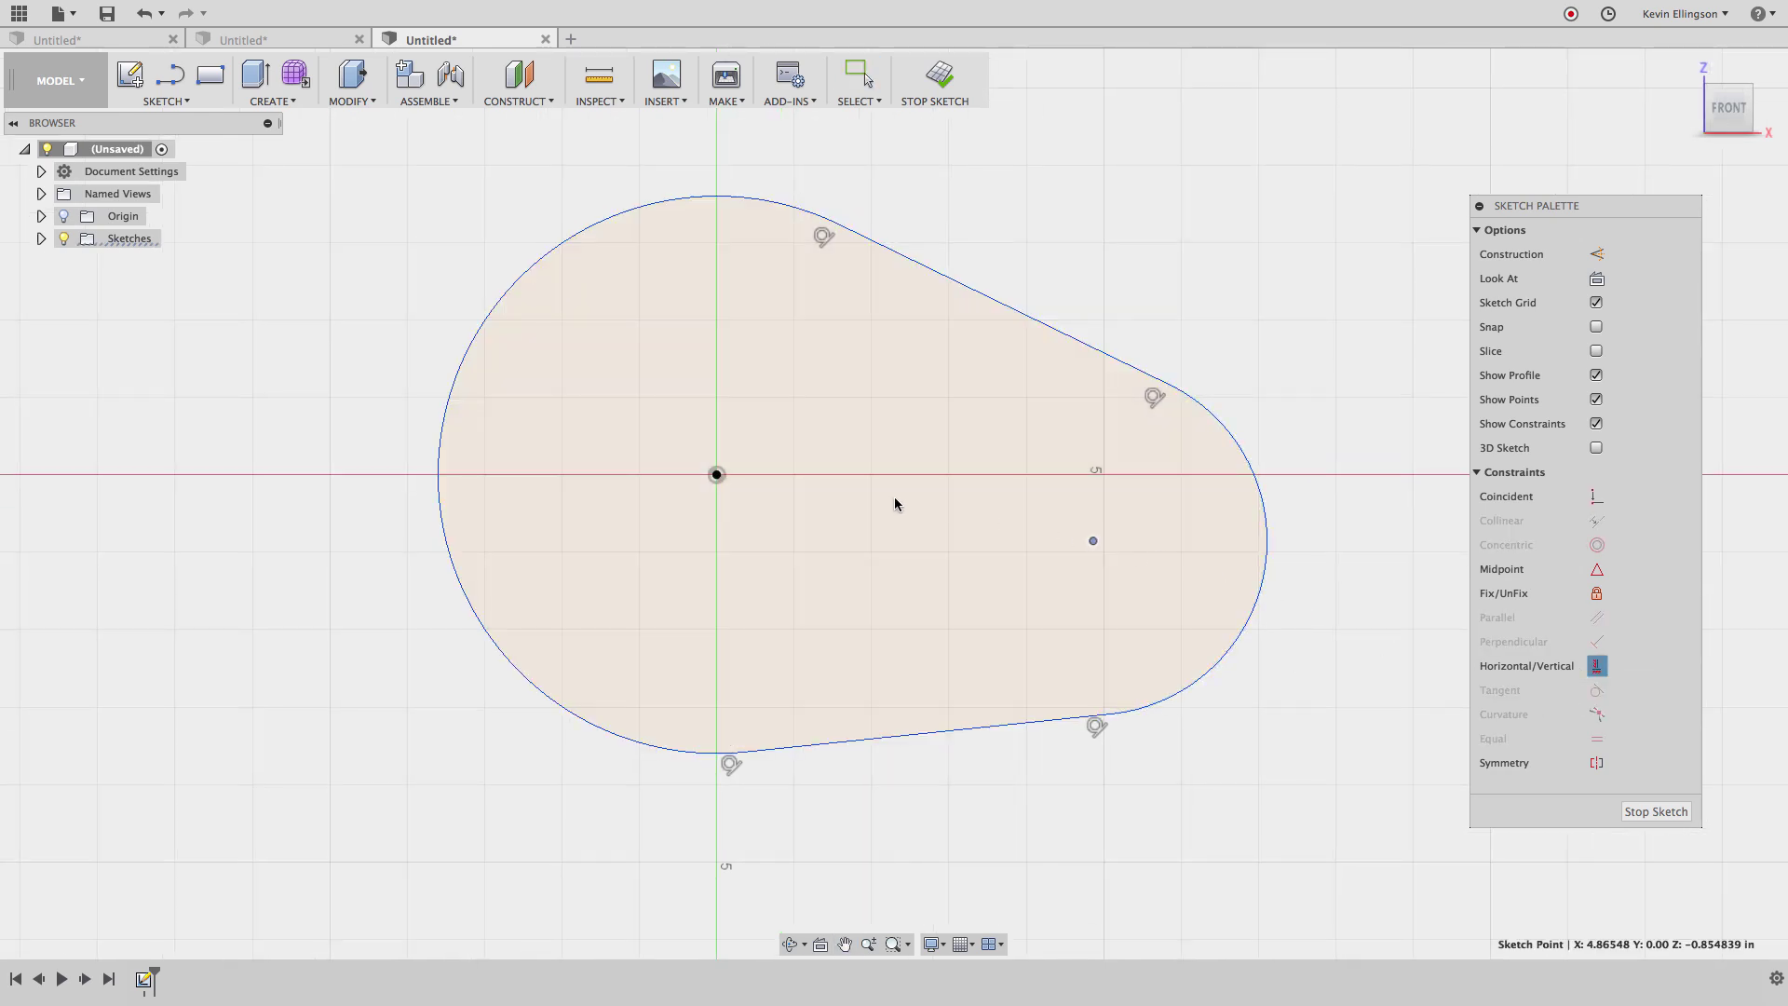
click(716, 474)
key(Escape)
Step: Dimension the large arc's radius as 1.75 in
scroll(1052, 626, down, 2)
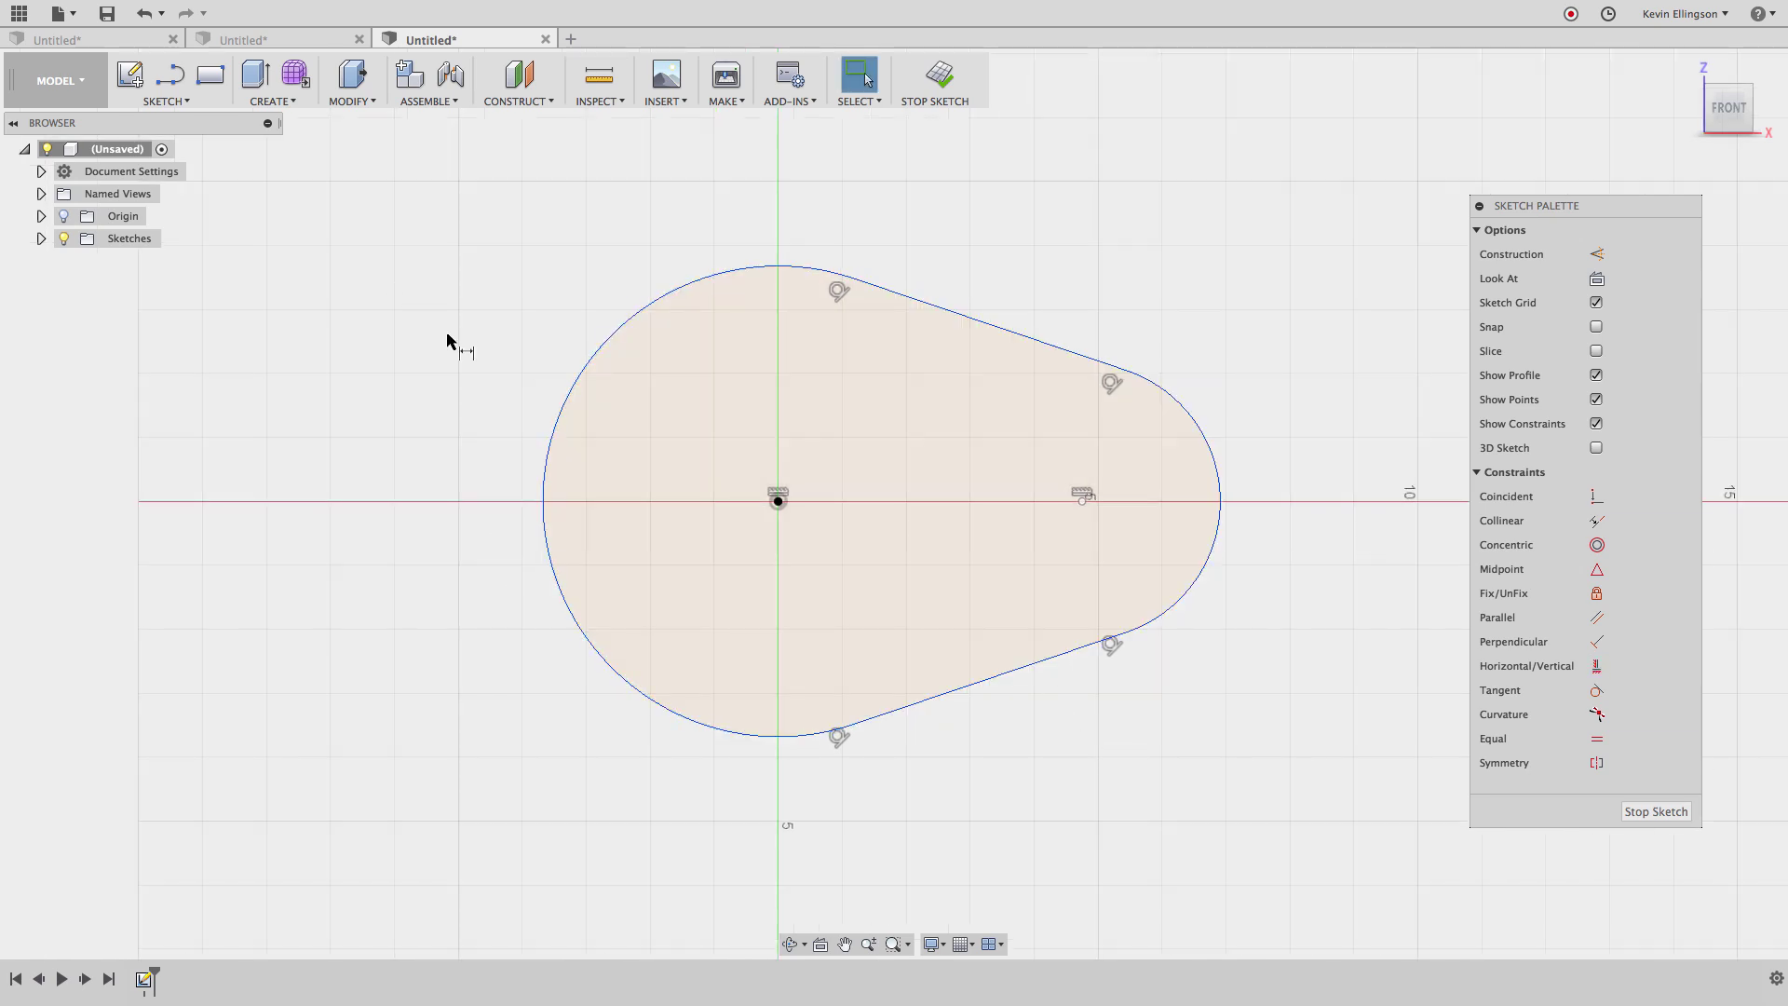
click(600, 347)
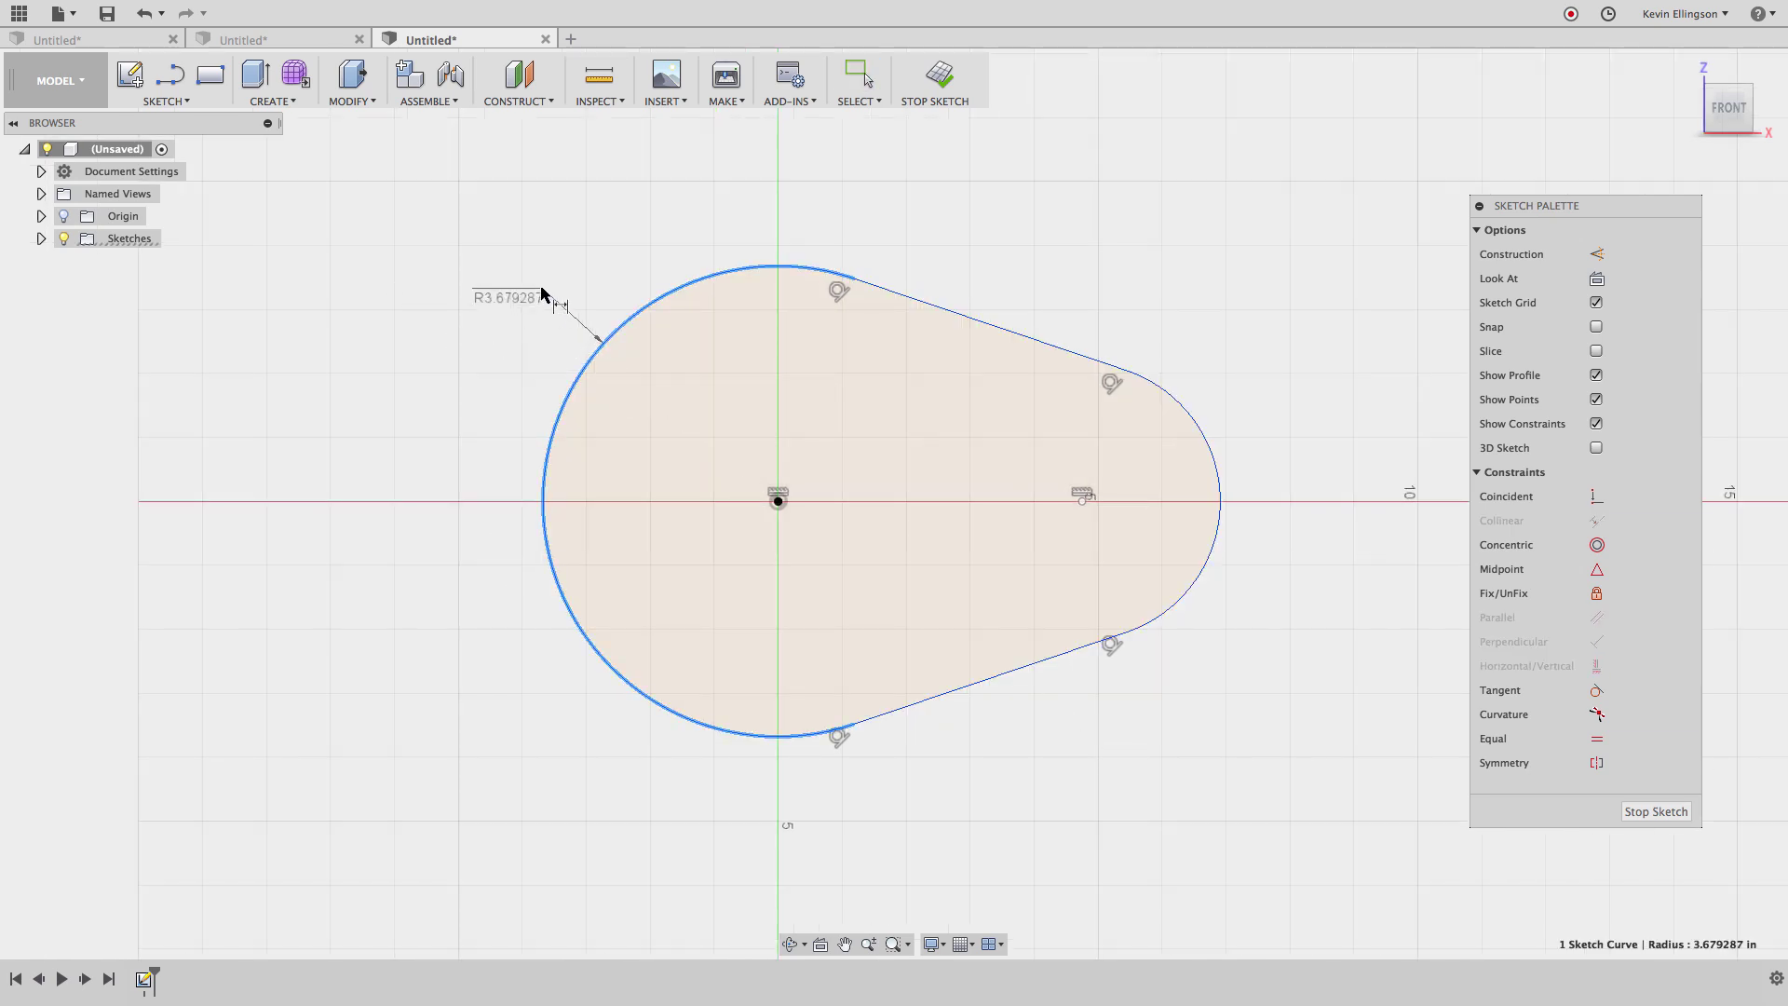
click(541, 292)
text(1.)
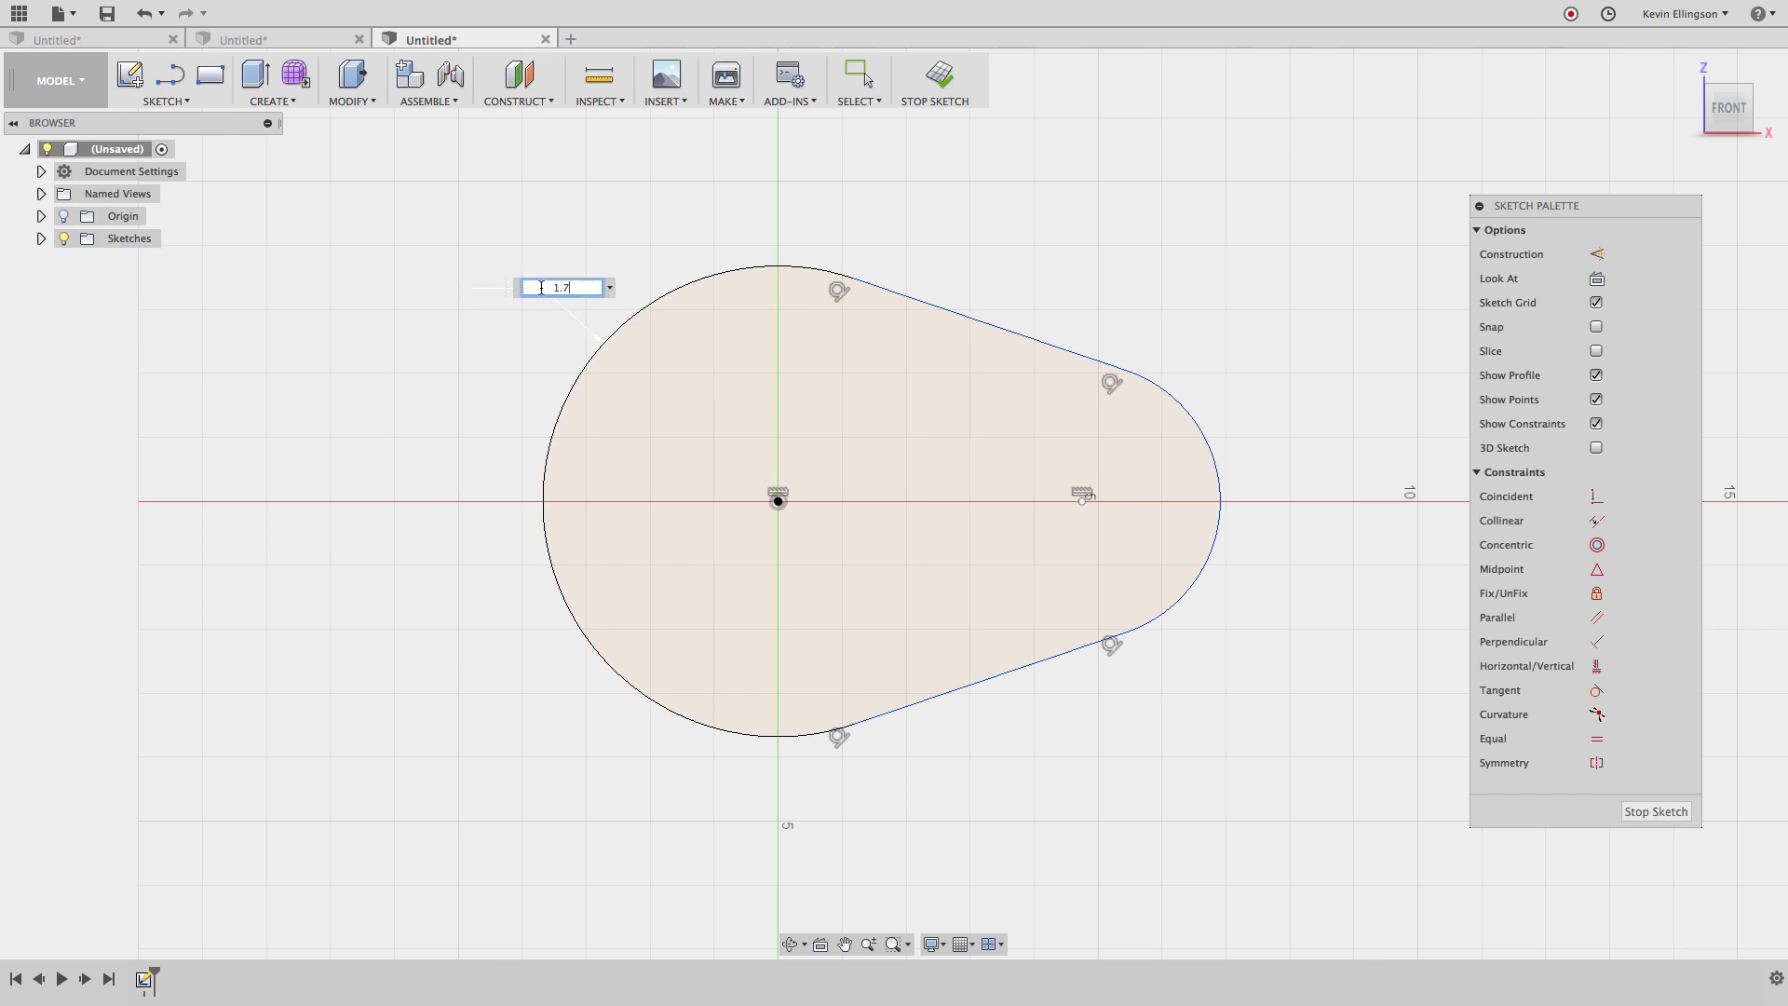
text(75)
key(Return)
Step: Dimension the small arc's radius as 1 in
scroll(666, 405, up, 3)
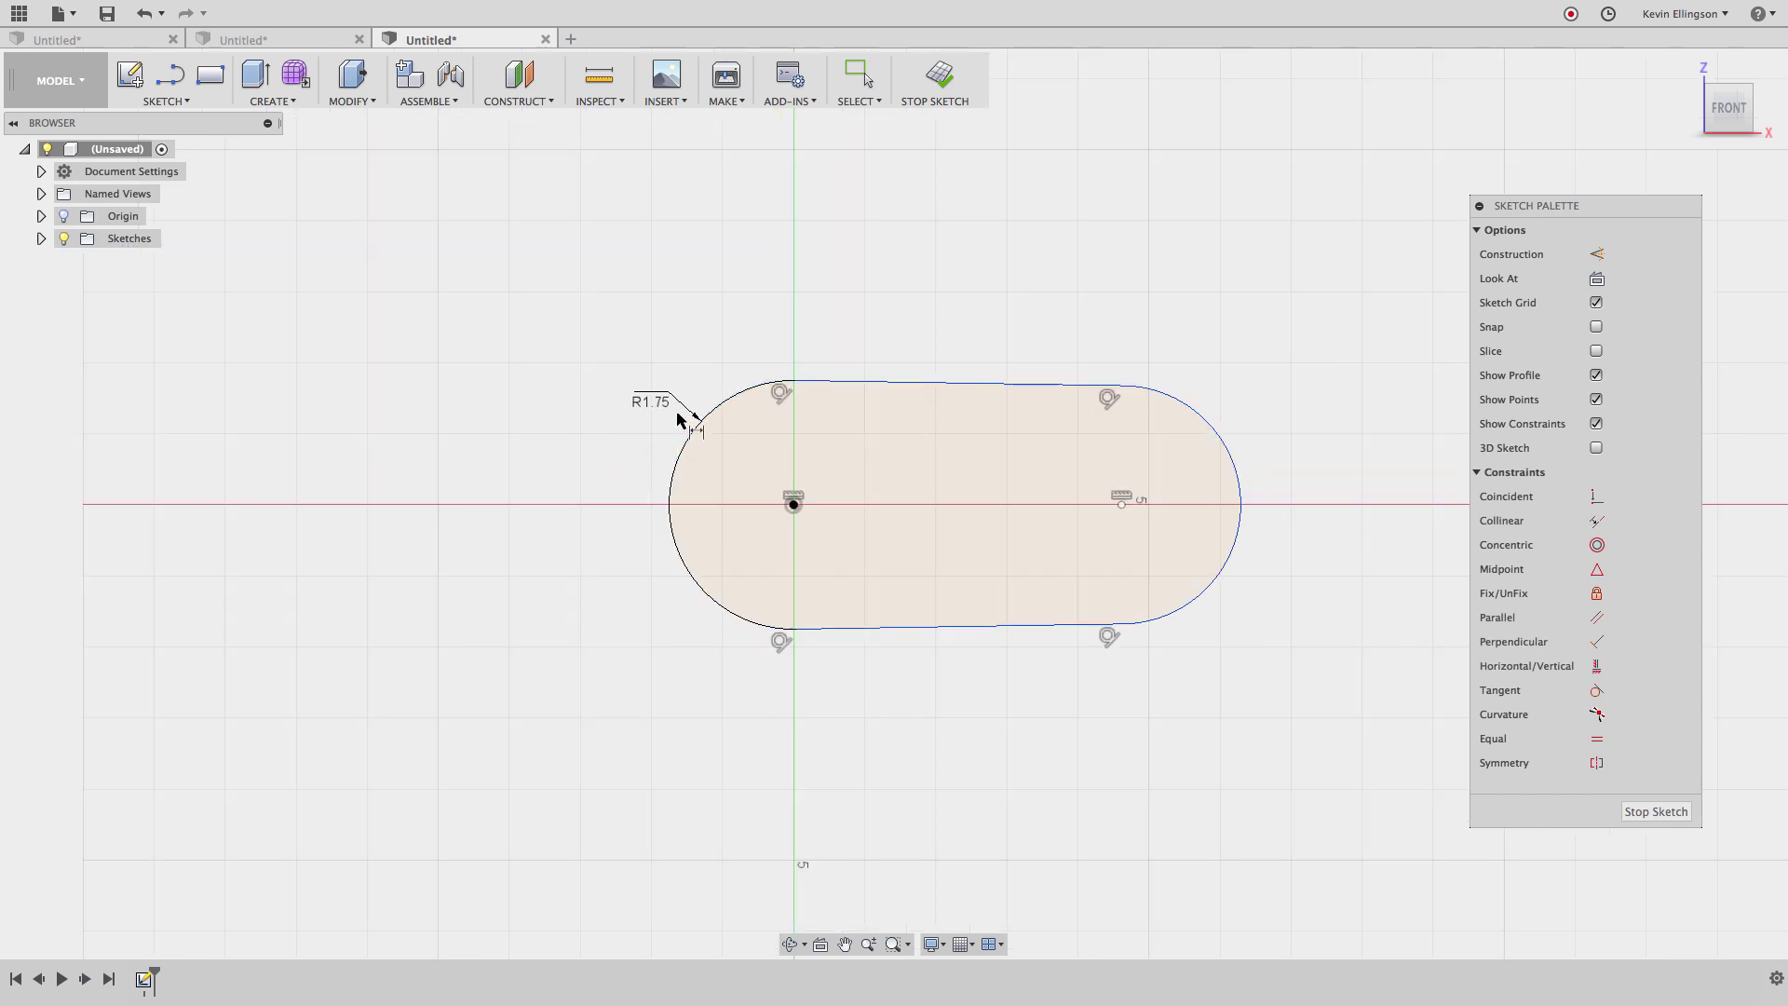
scroll(666, 405, down, 3)
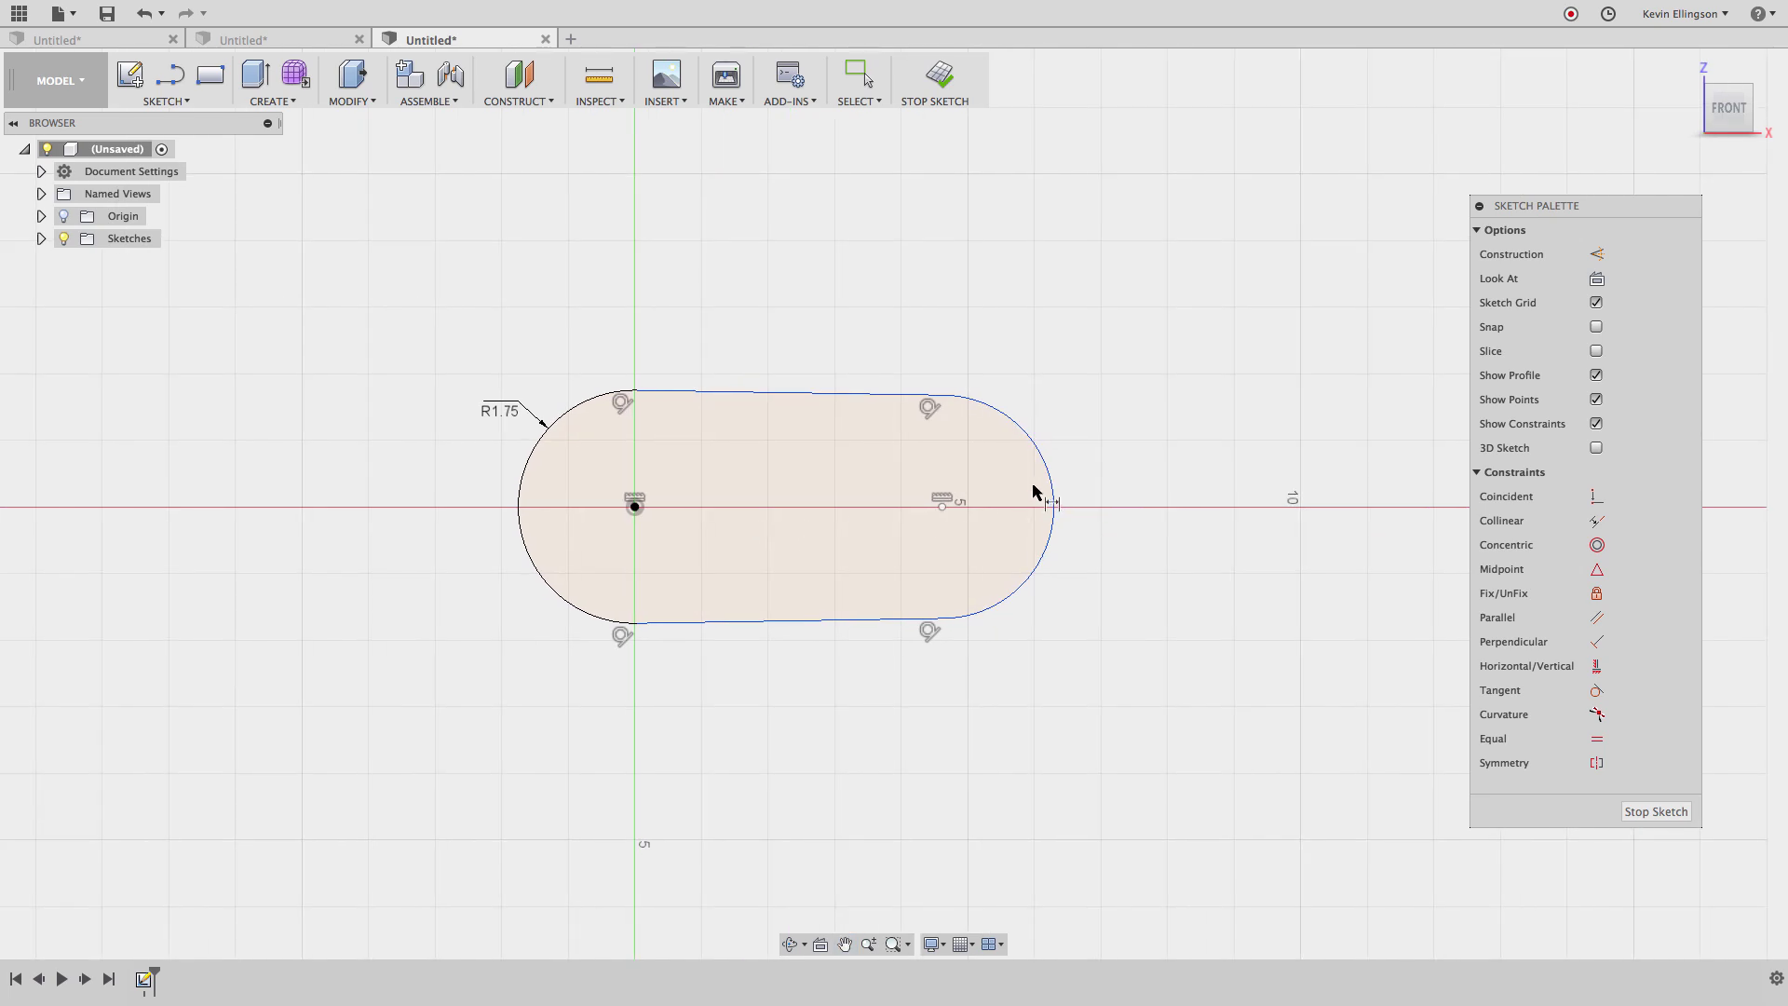
click(1048, 479)
click(1127, 551)
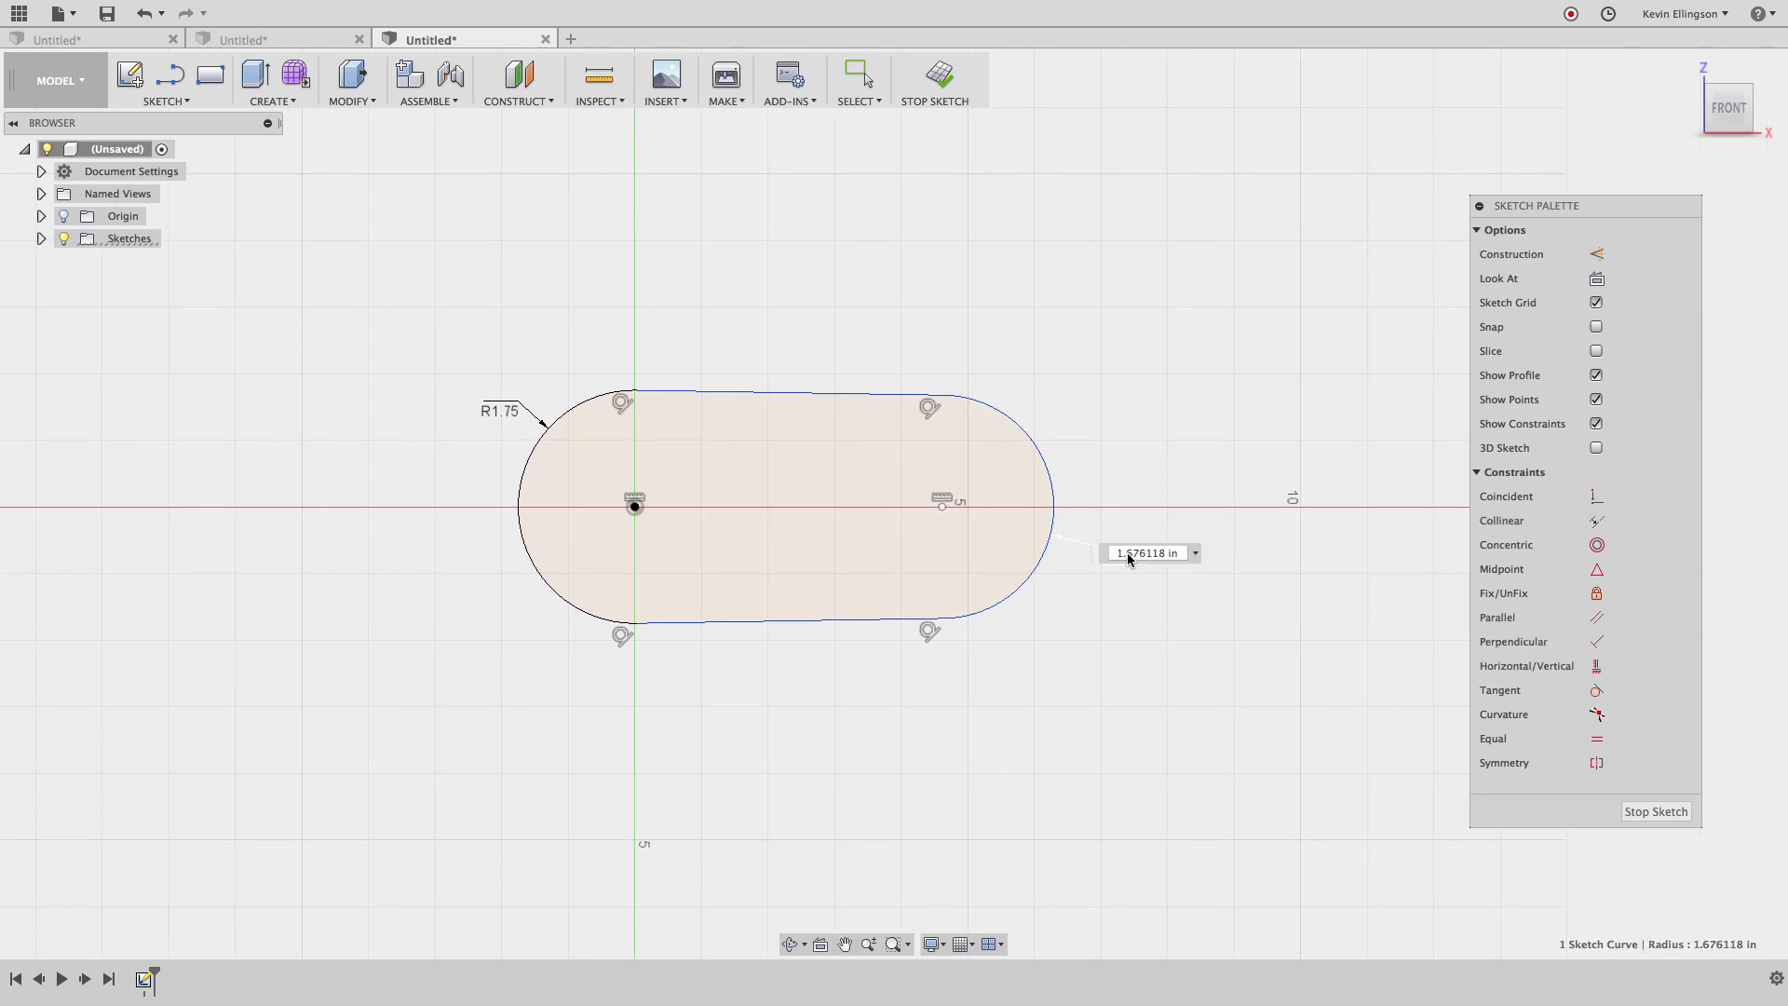
text(1)
key(Return)
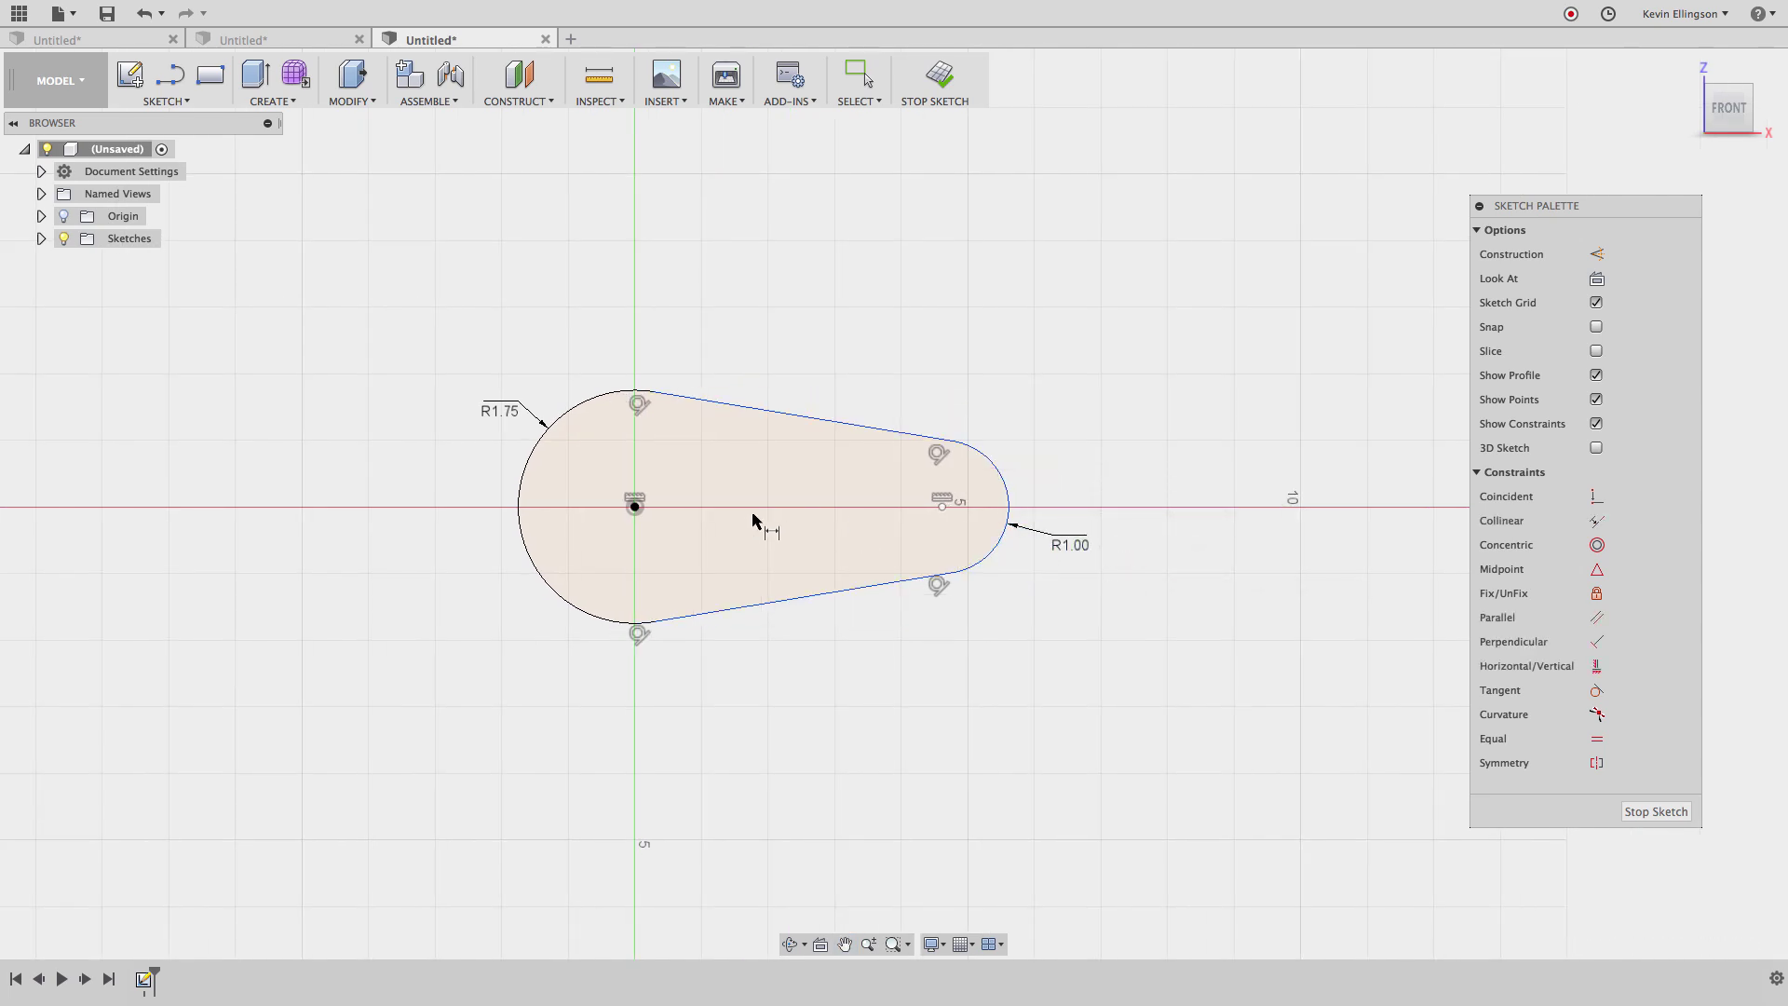
Step: Dimension the horizontal distance between the two arc centres as 2.5 in and end the dimensioning
click(942, 506)
click(801, 319)
text(2)
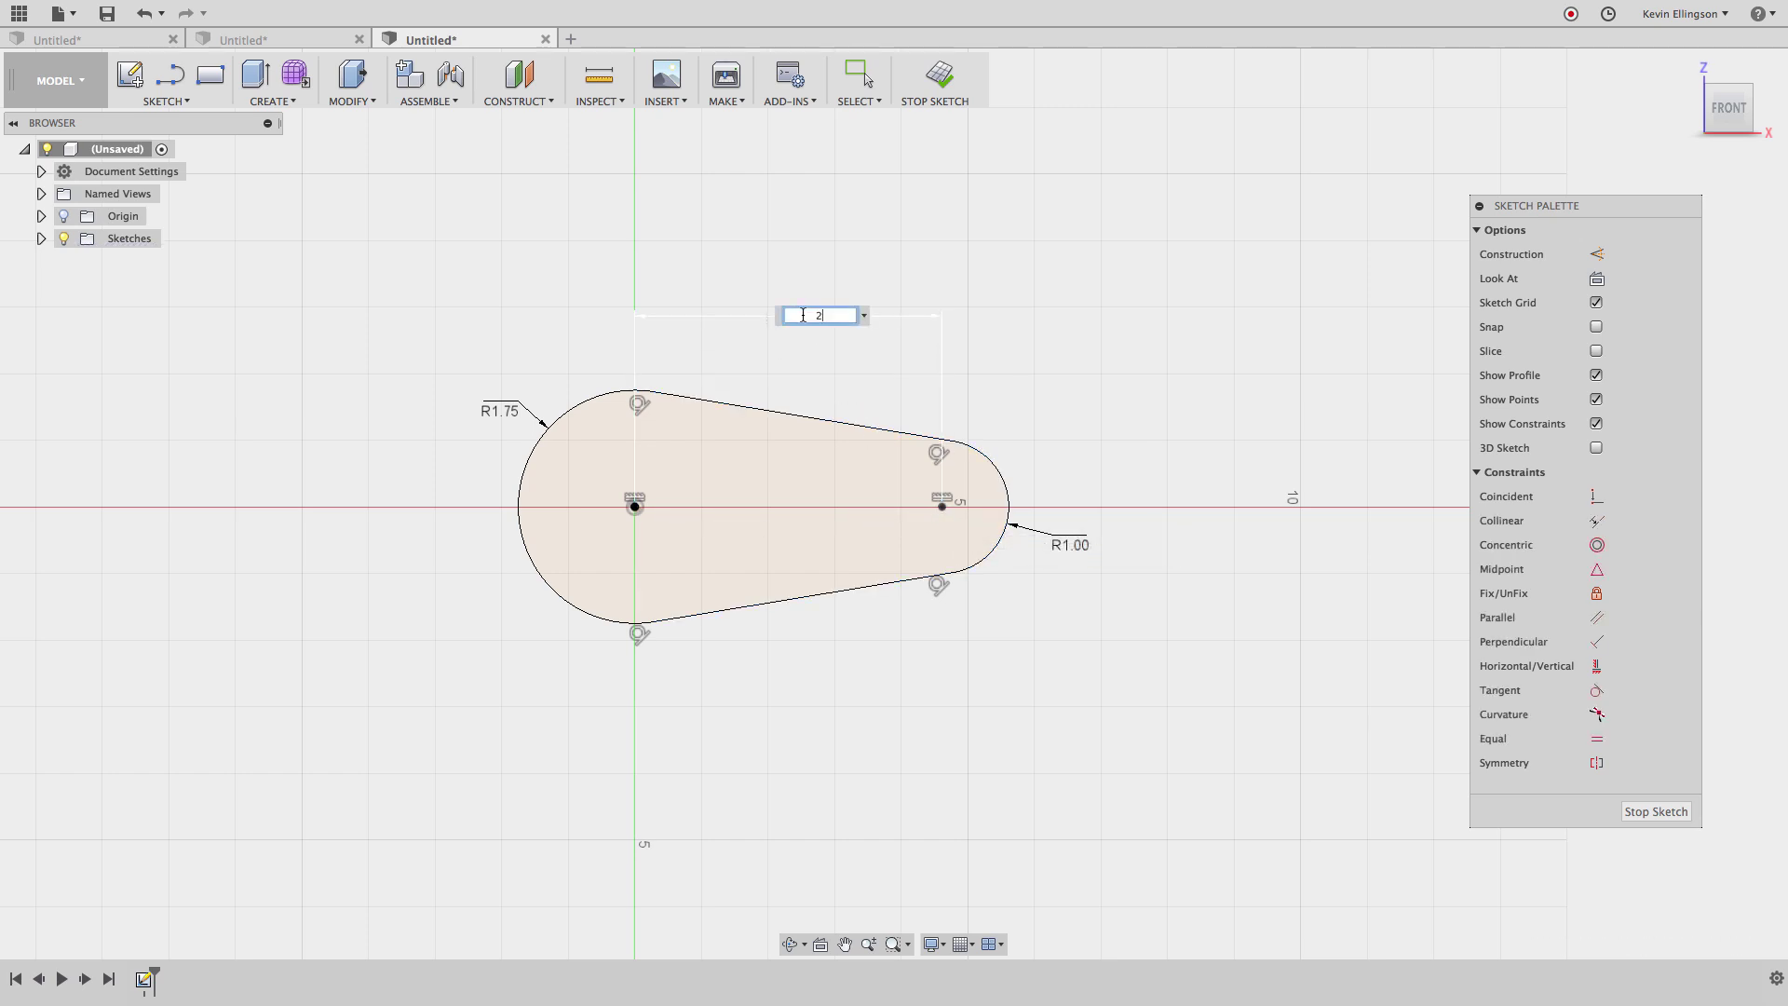
text(.5)
key(Return)
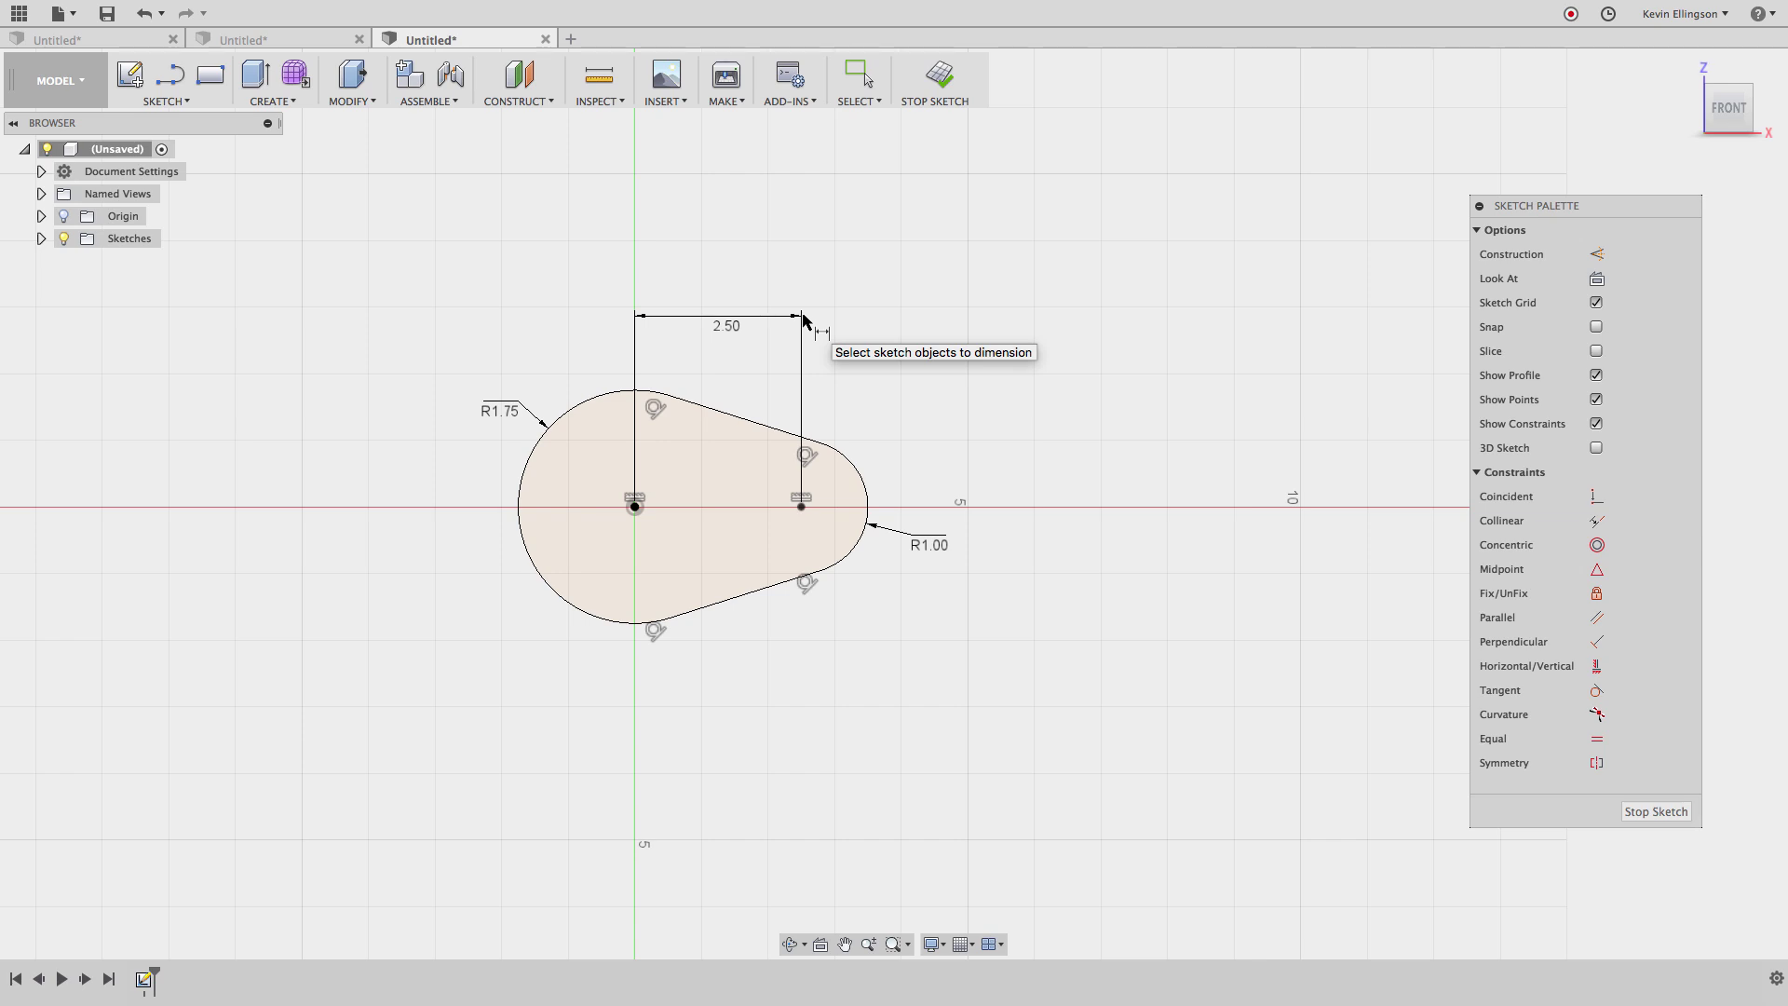
key(Escape)
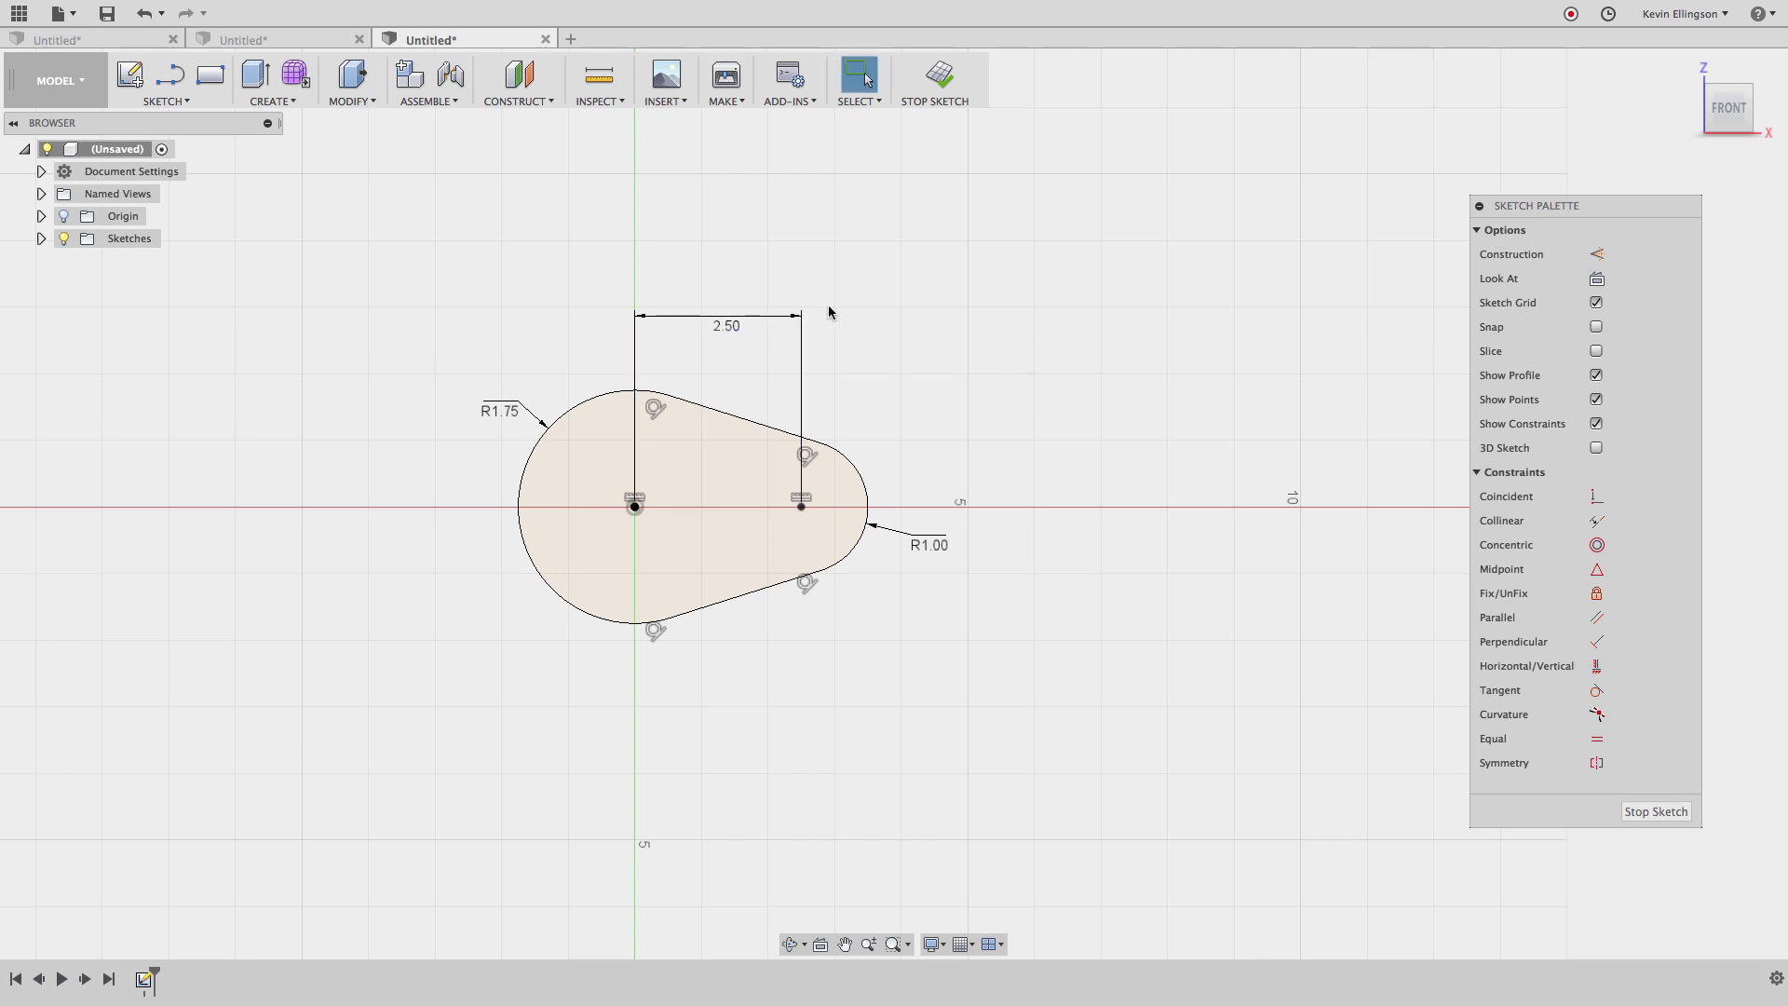
Step: Switch to the document with the hourglass-and-circle part and open its first sketch to examine its constraints and dimensions
click(304, 40)
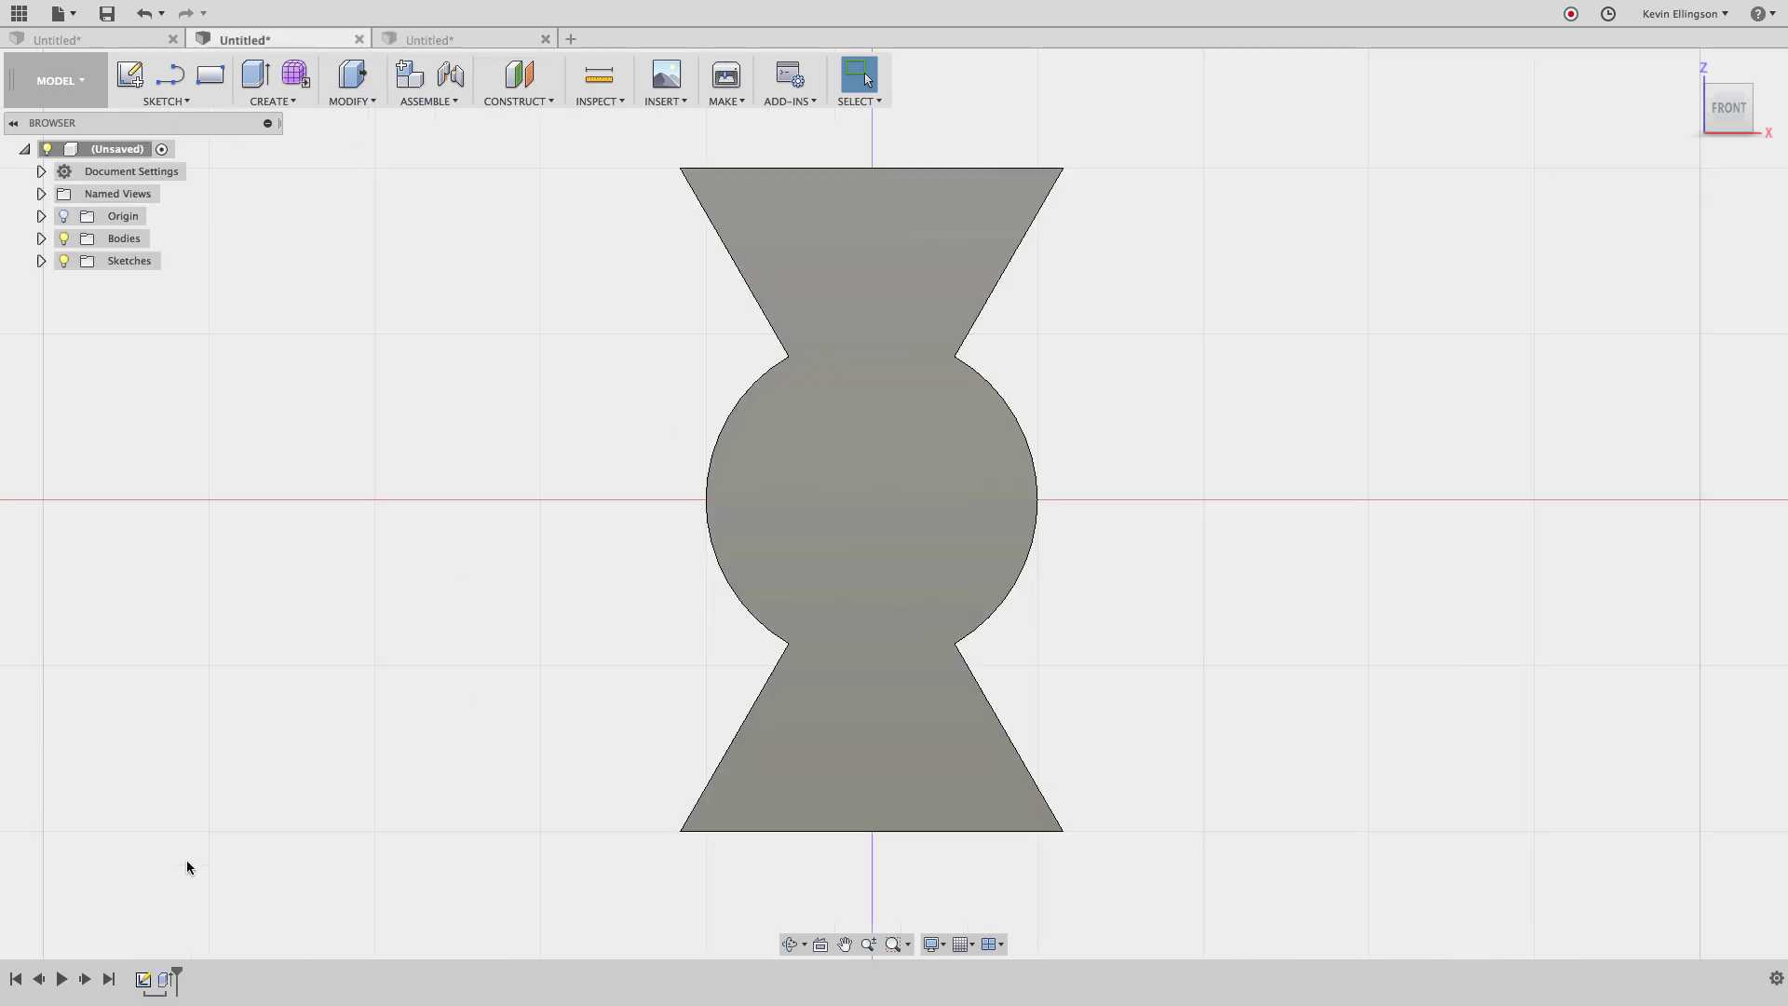
right_click(143, 981)
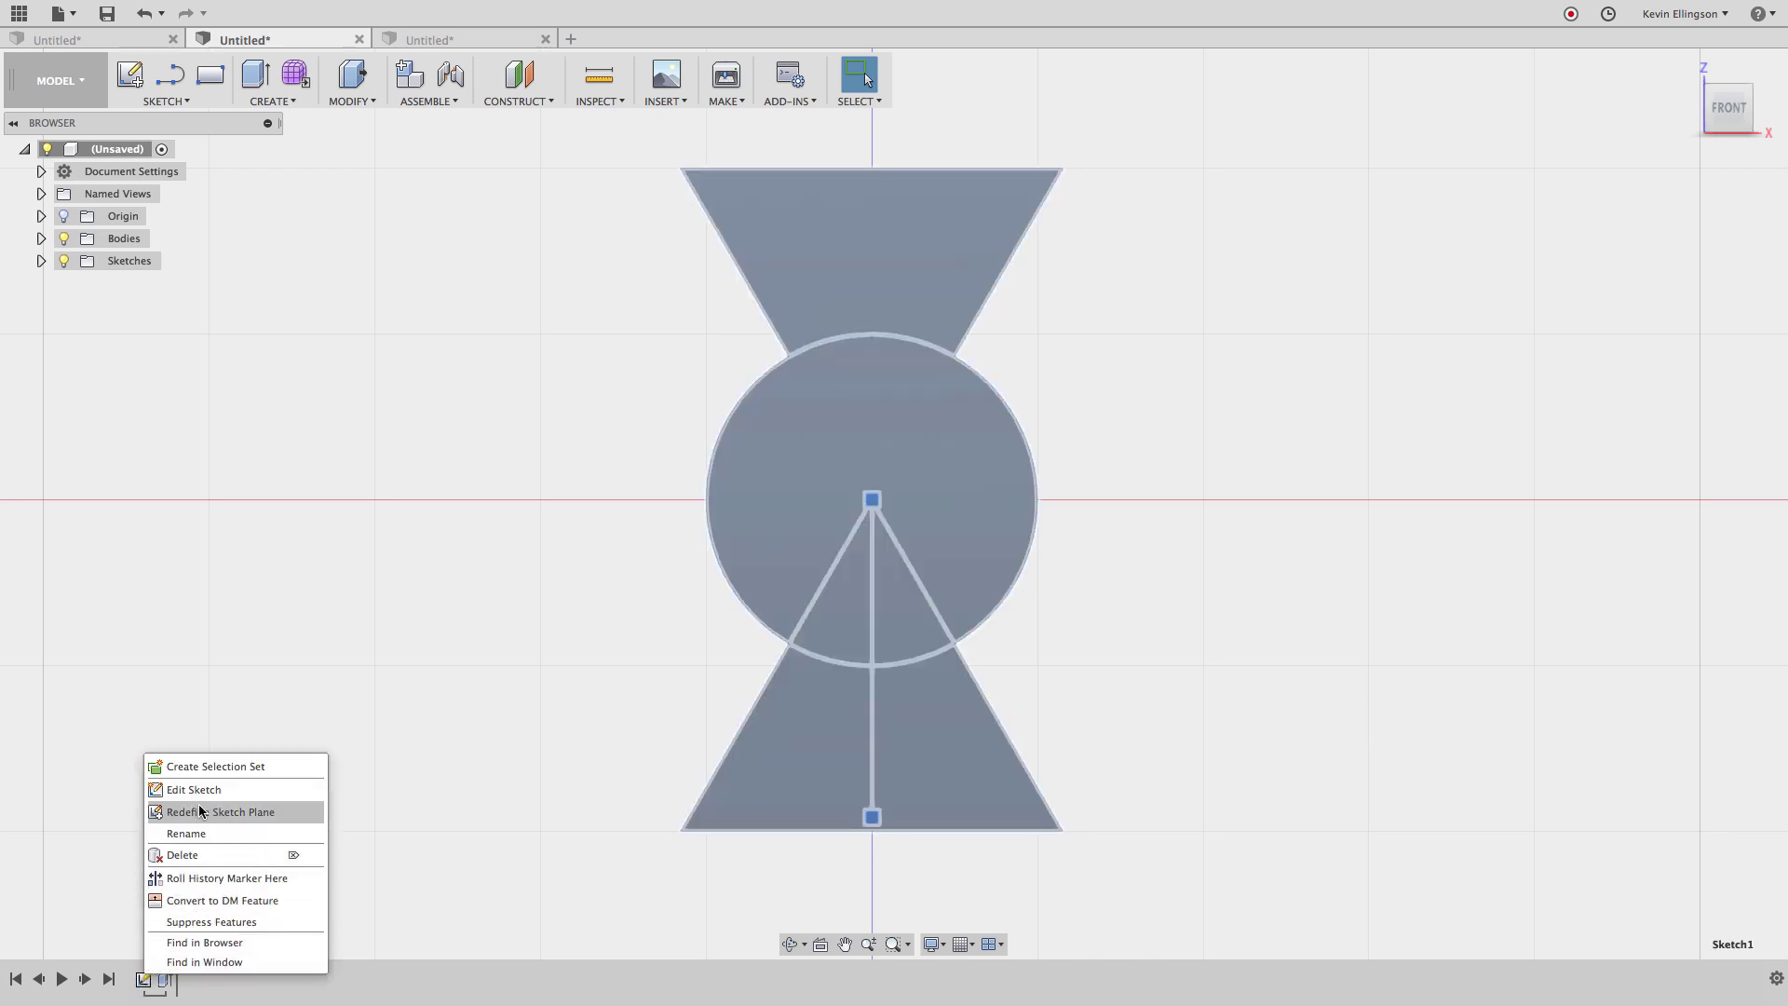
click(305, 789)
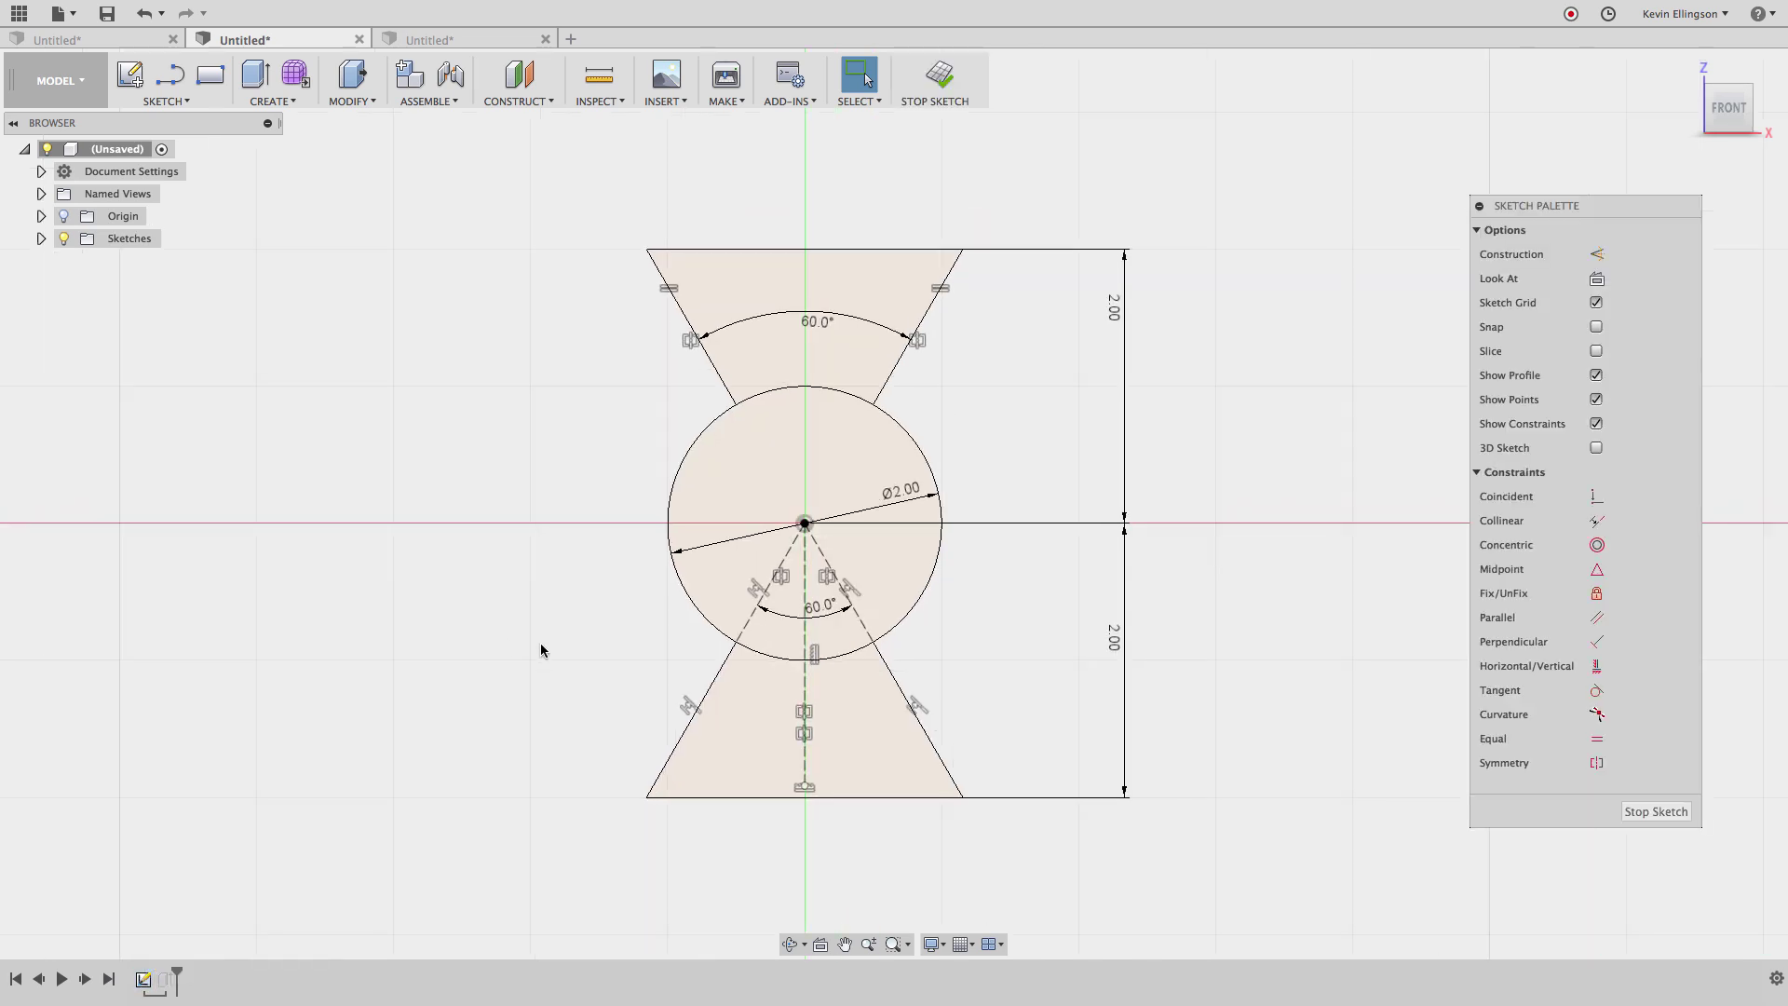
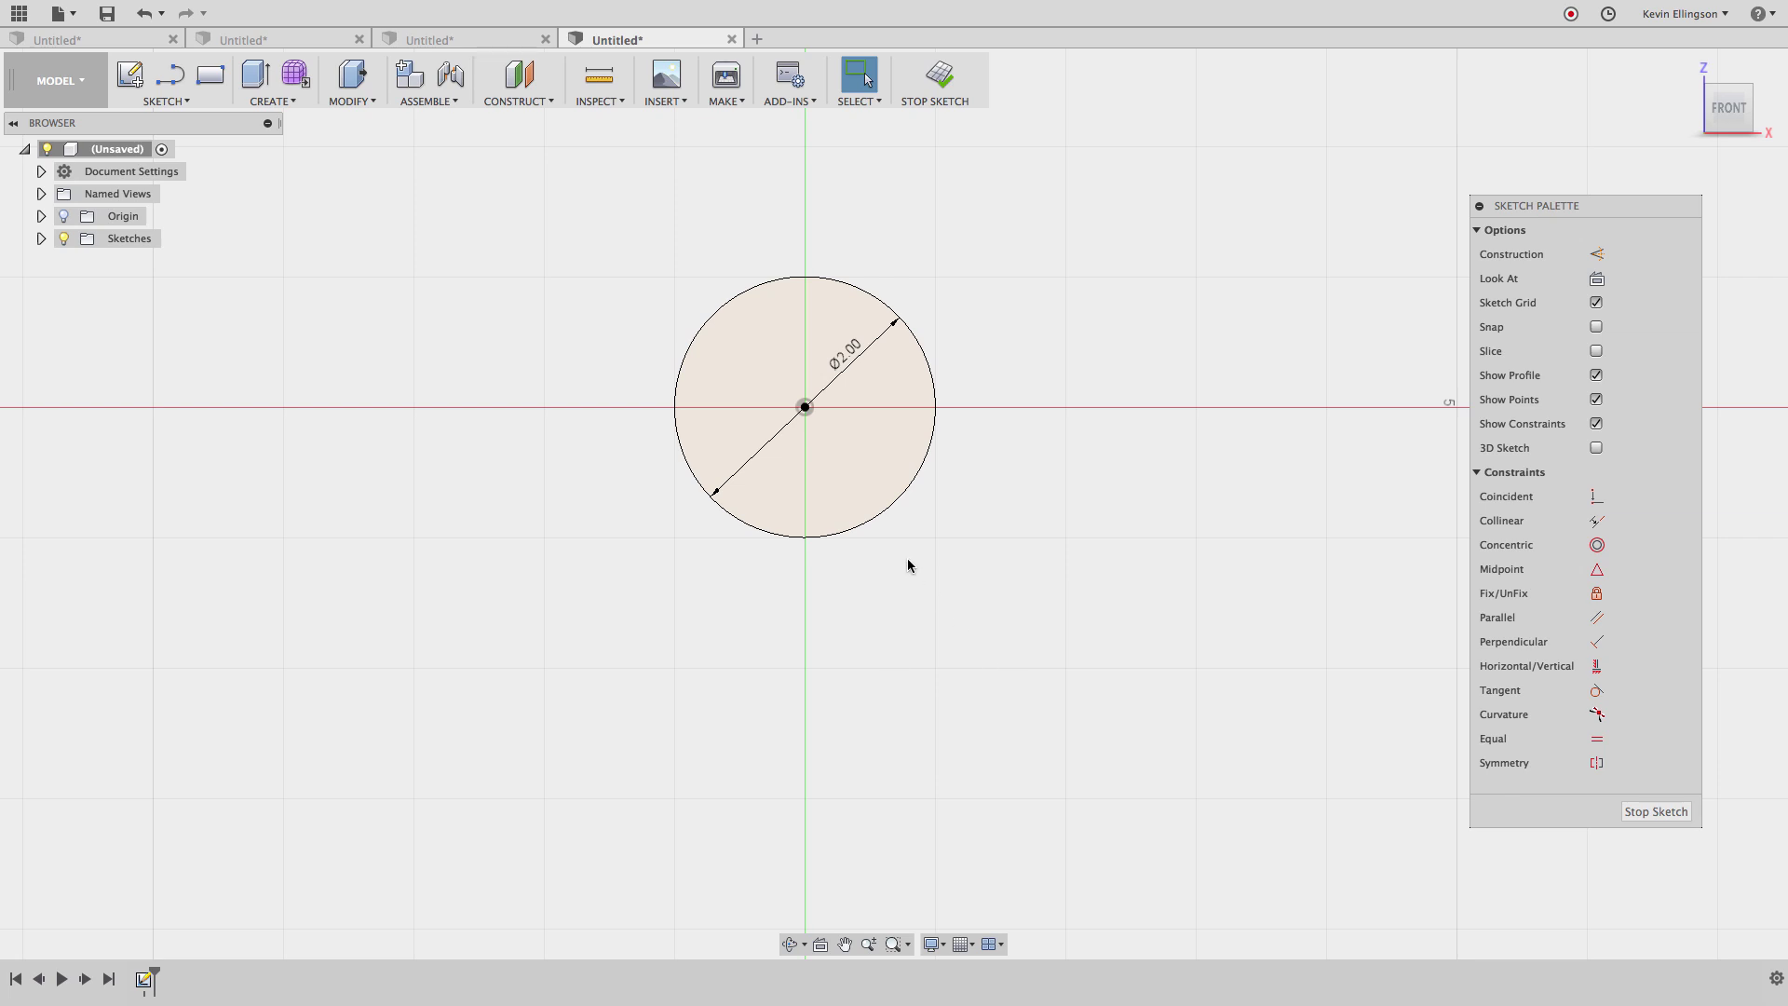
Step: Draw two 1 in lines from the circle's centre to its lower edge, one slanting left and one slanting right
click(171, 77)
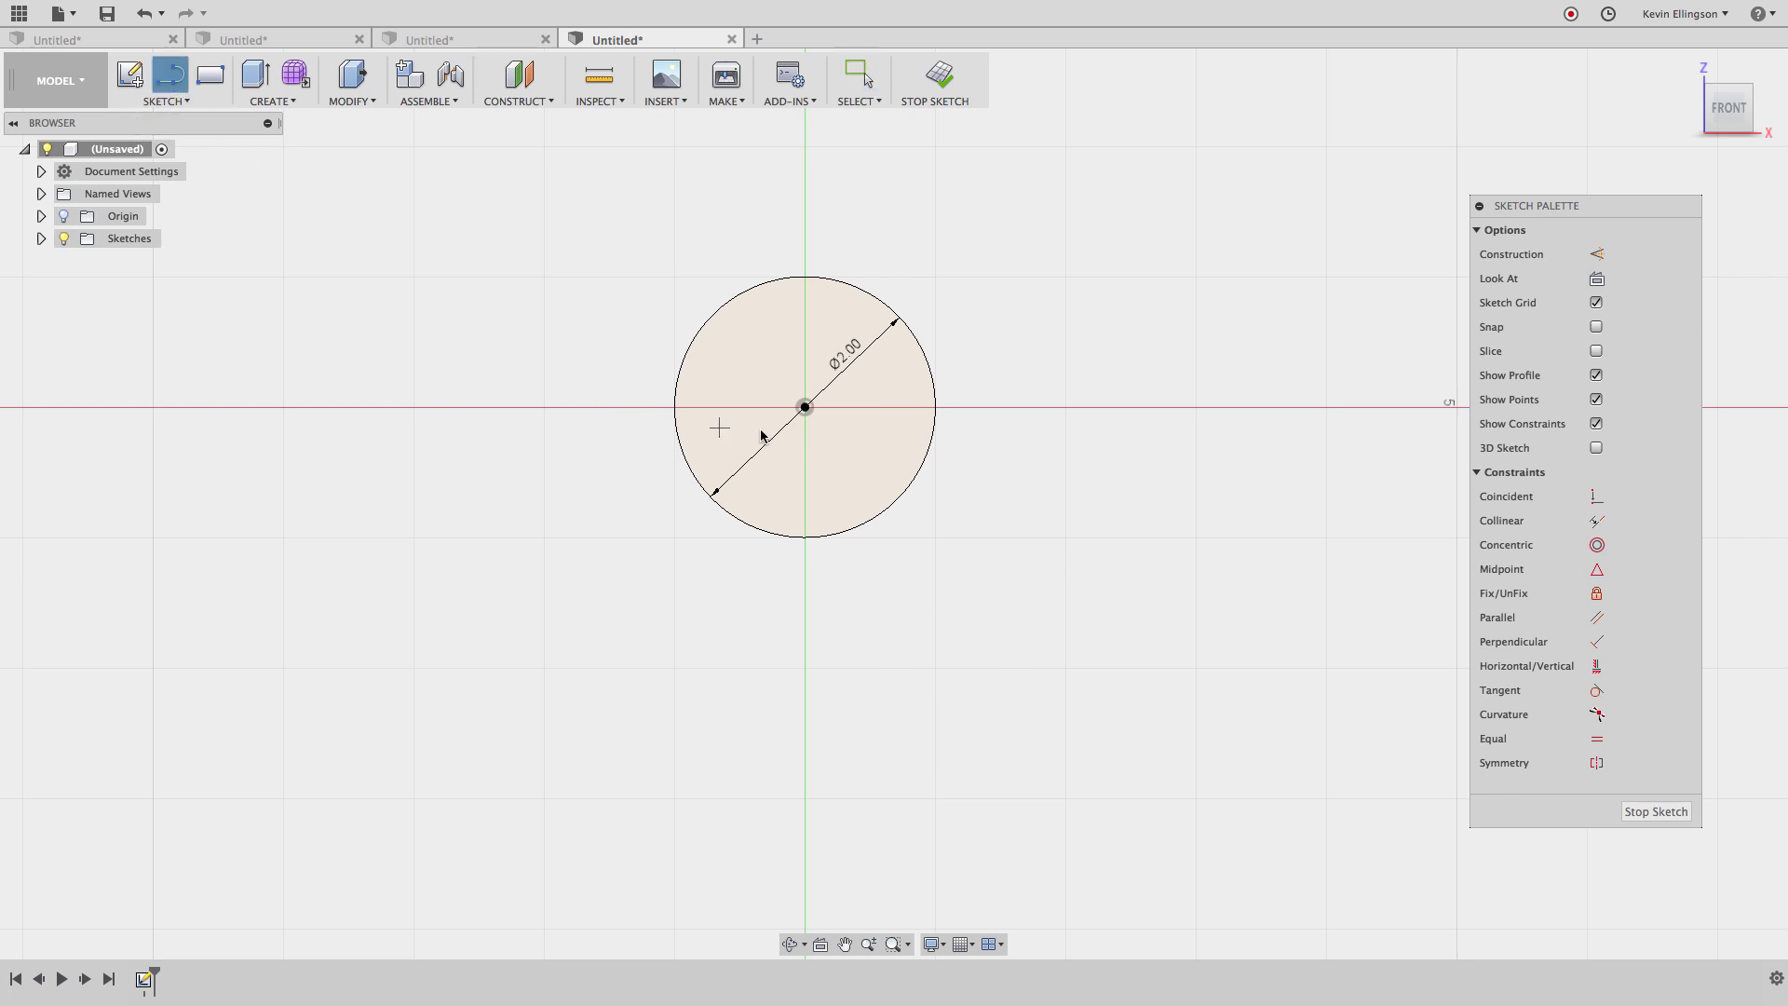
scroll(787, 427, up, 2)
click(812, 400)
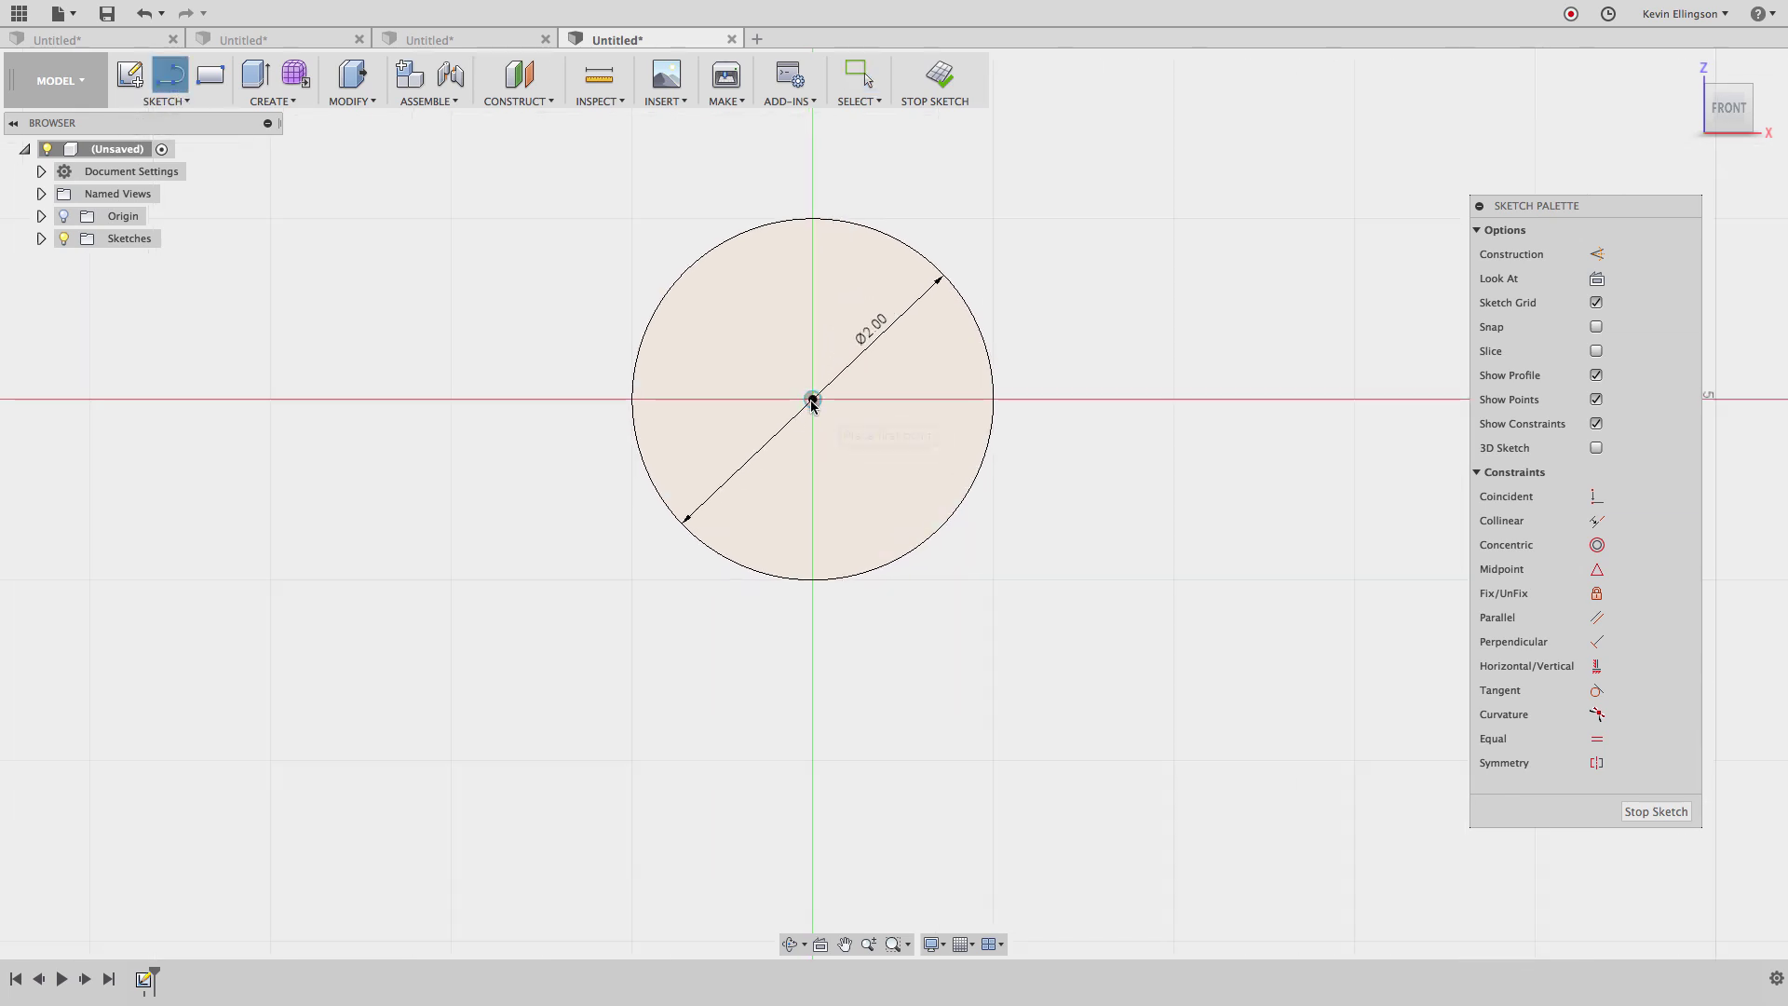
click(710, 533)
click(813, 401)
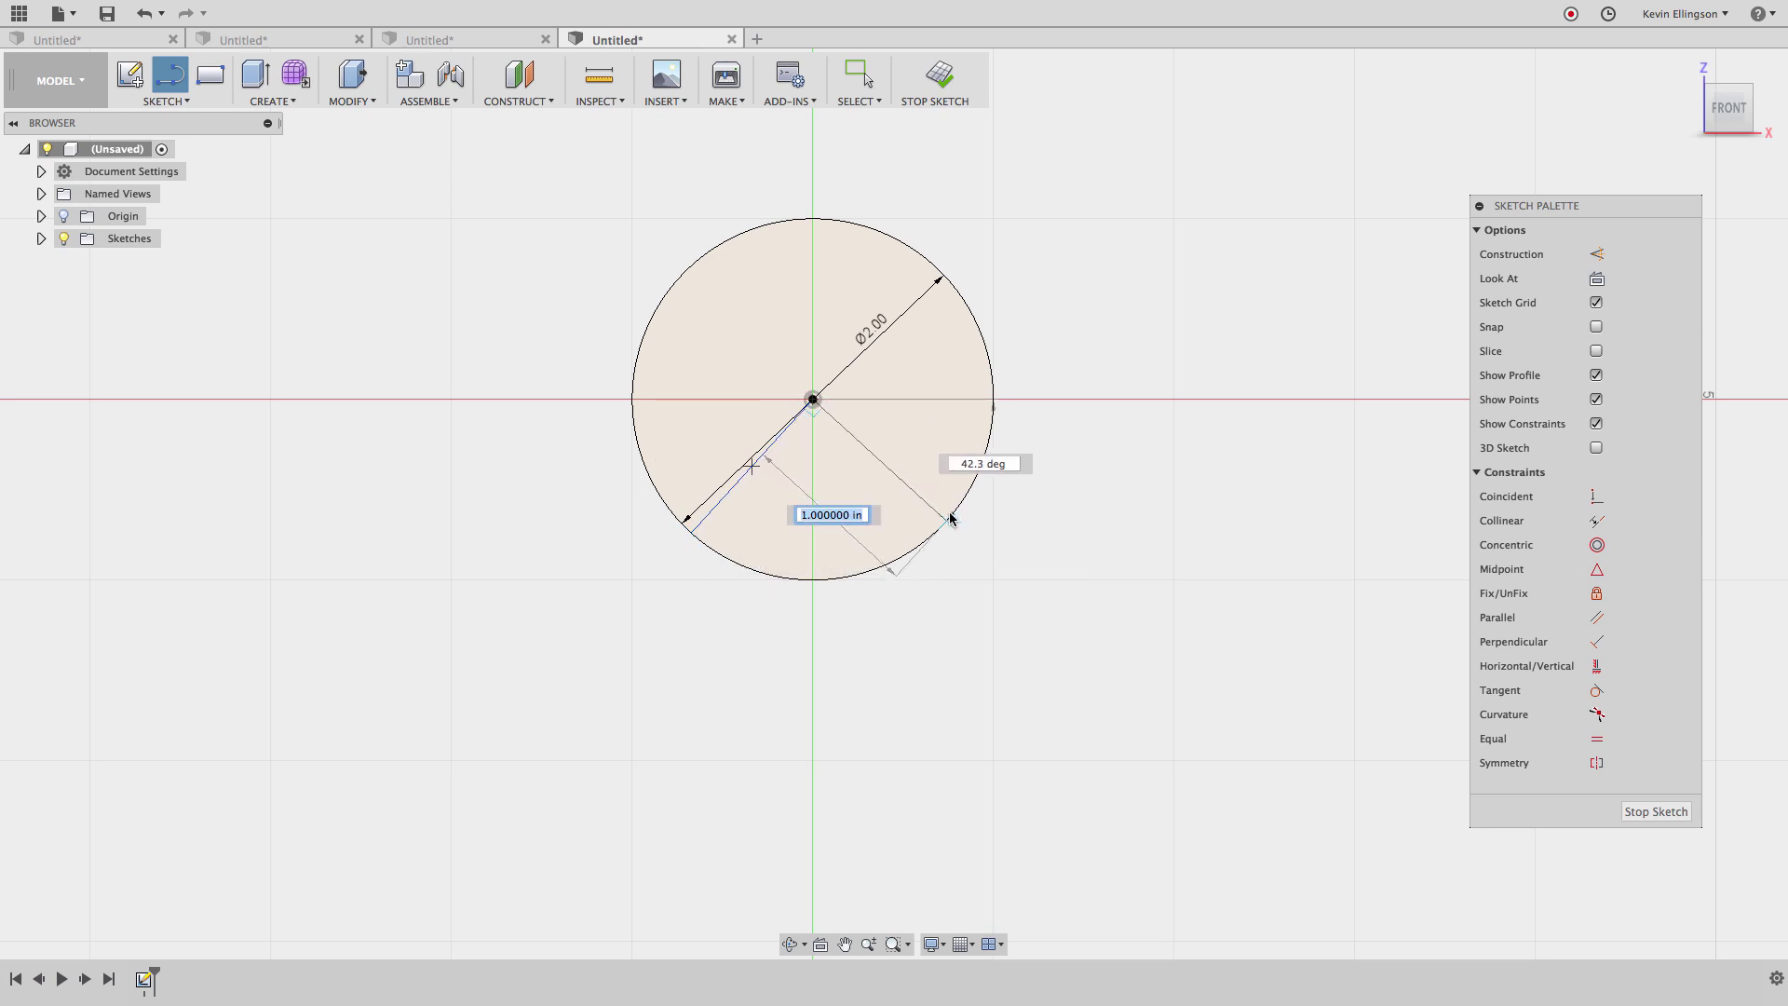
click(949, 519)
key(Escape)
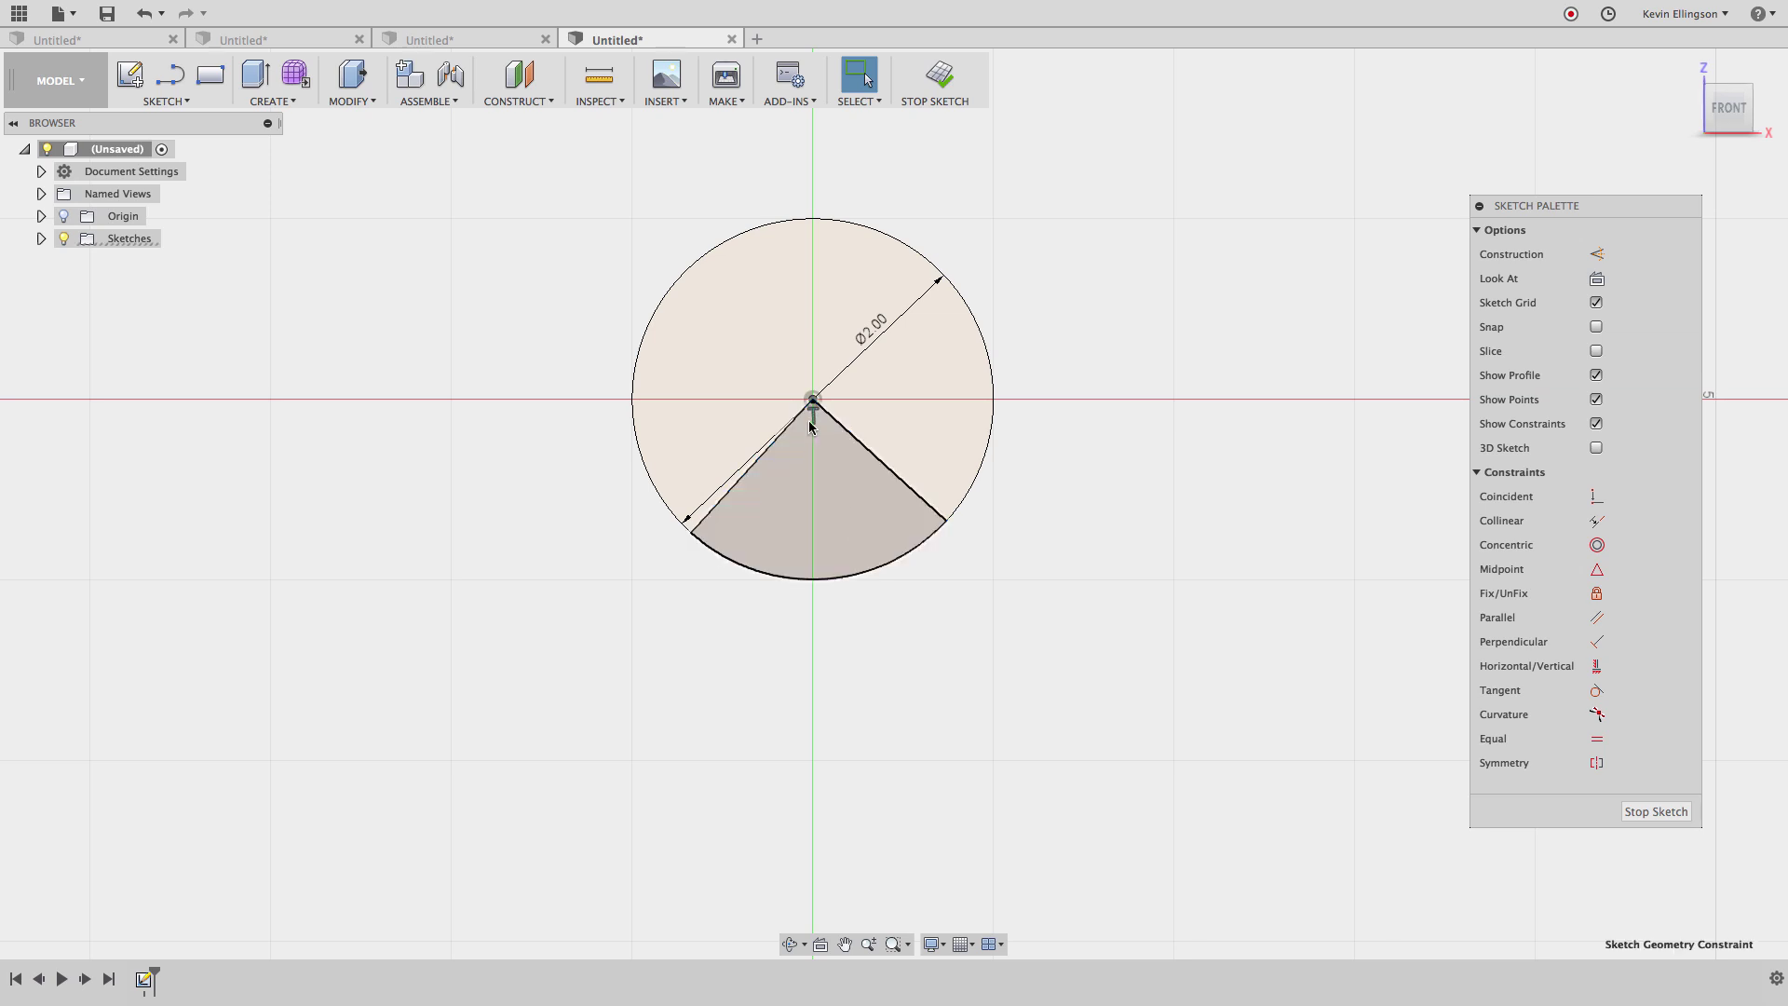
Step: Delete the perpendicular constraint between the two radial lines at the circle's centre
right_click(814, 414)
click(746, 401)
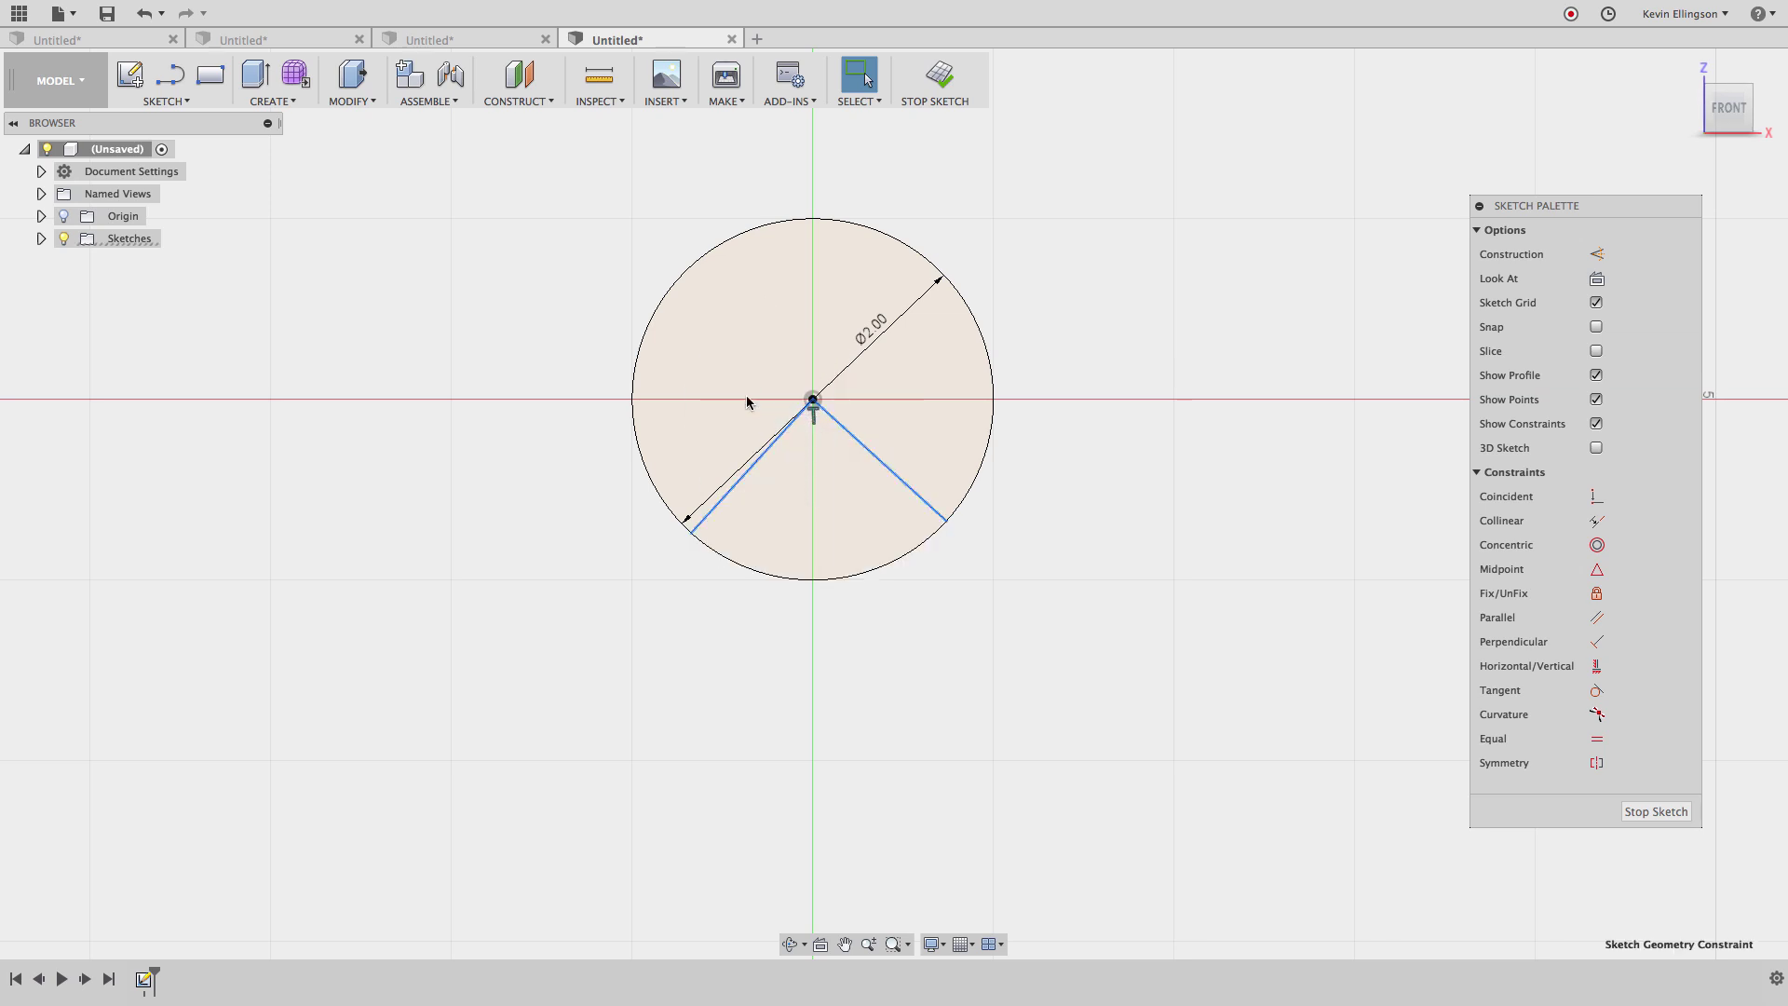
key(Escape)
Step: Shift the two radial lines' ends slightly along the circle's lower edge and move the diameter dimension clear of them
click(938, 513)
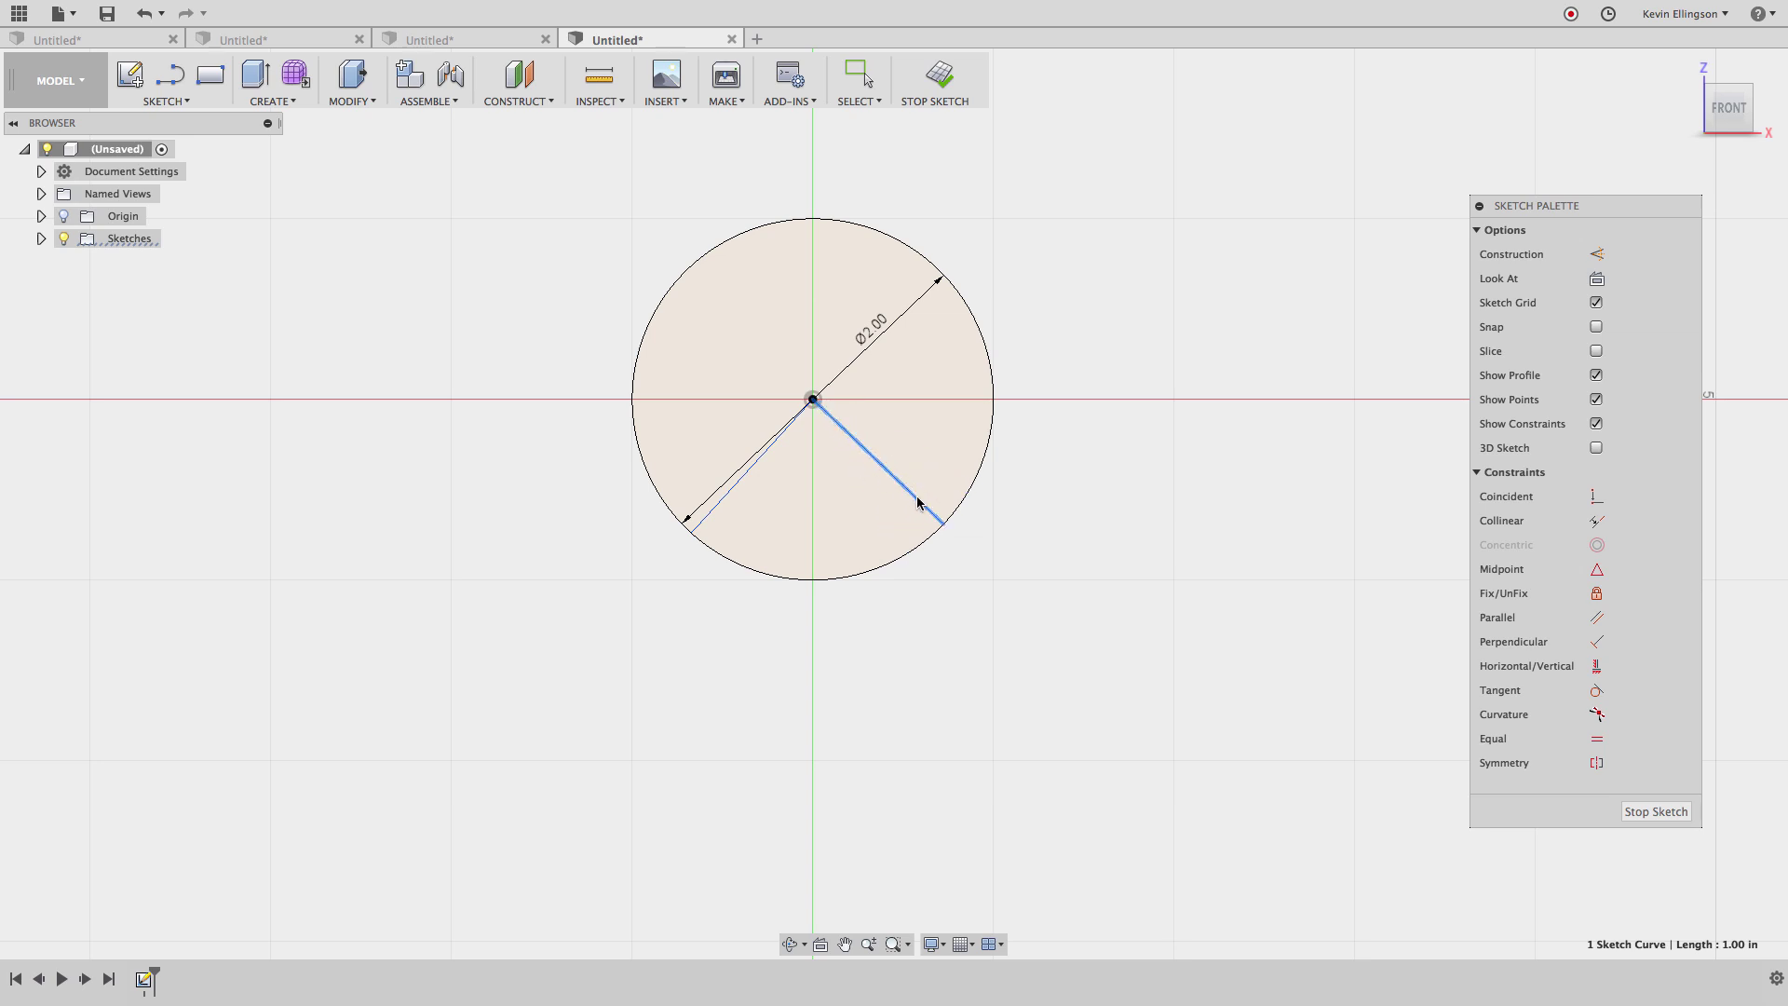
click(692, 514)
drag(692, 514, 718, 522)
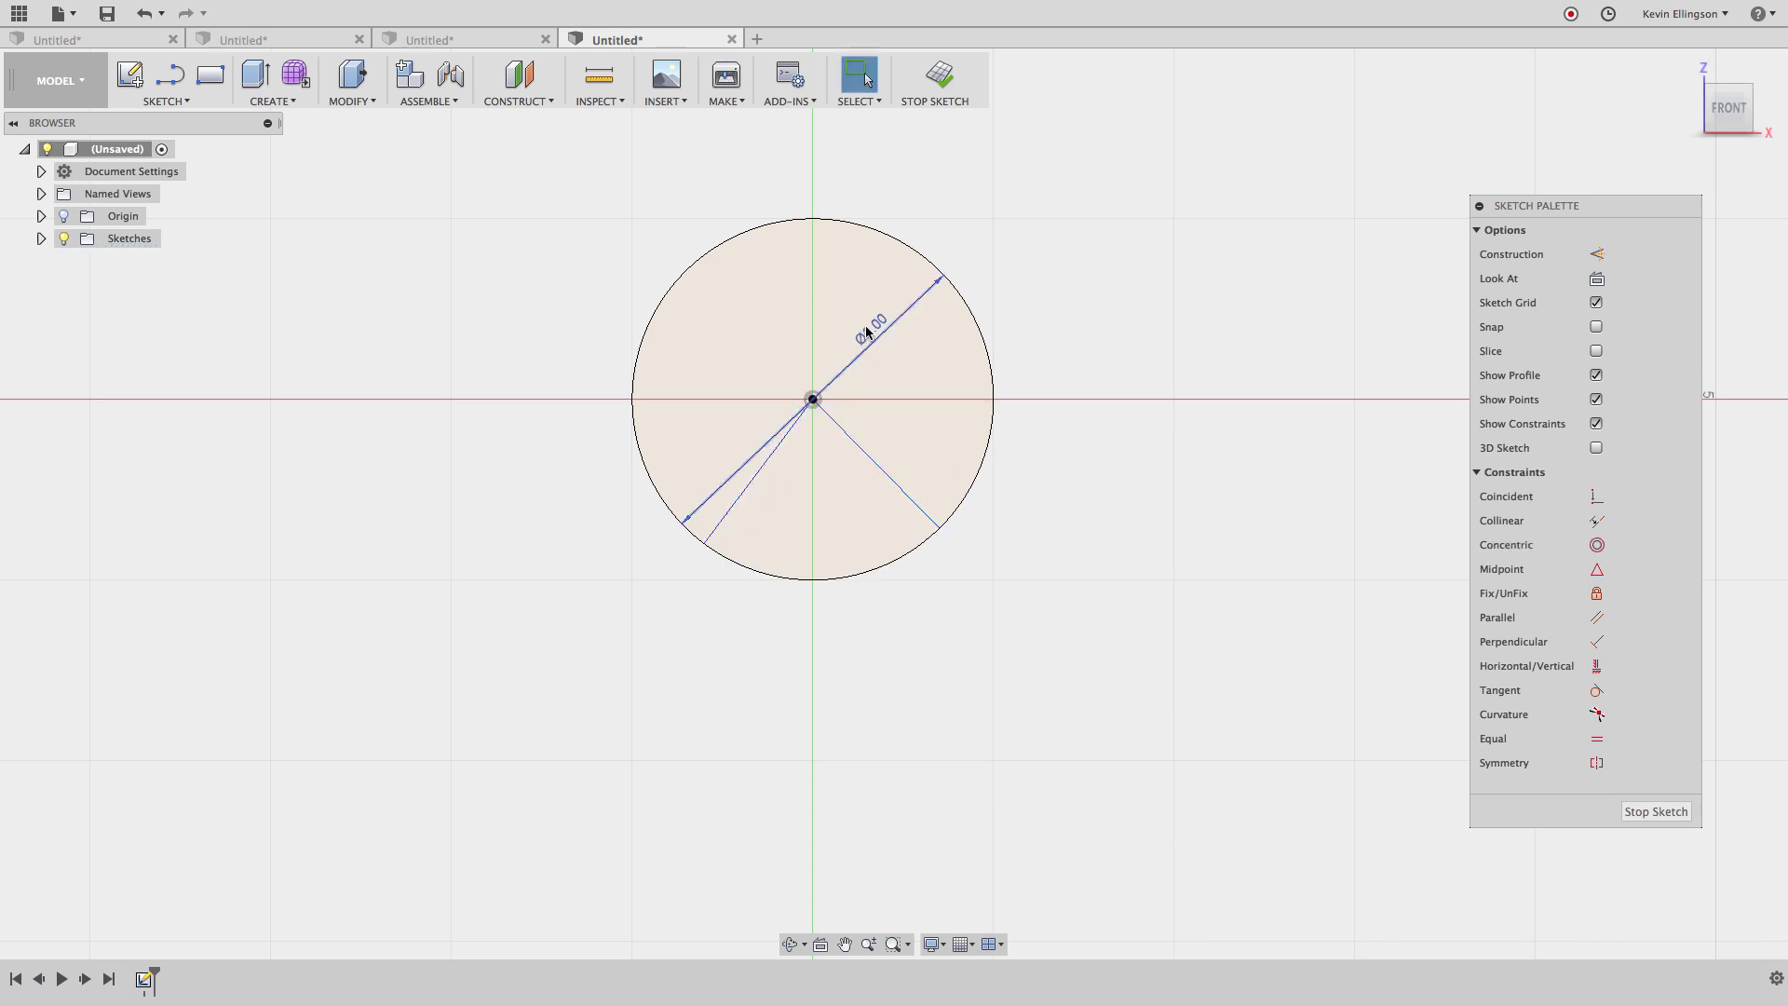
drag(865, 326, 916, 389)
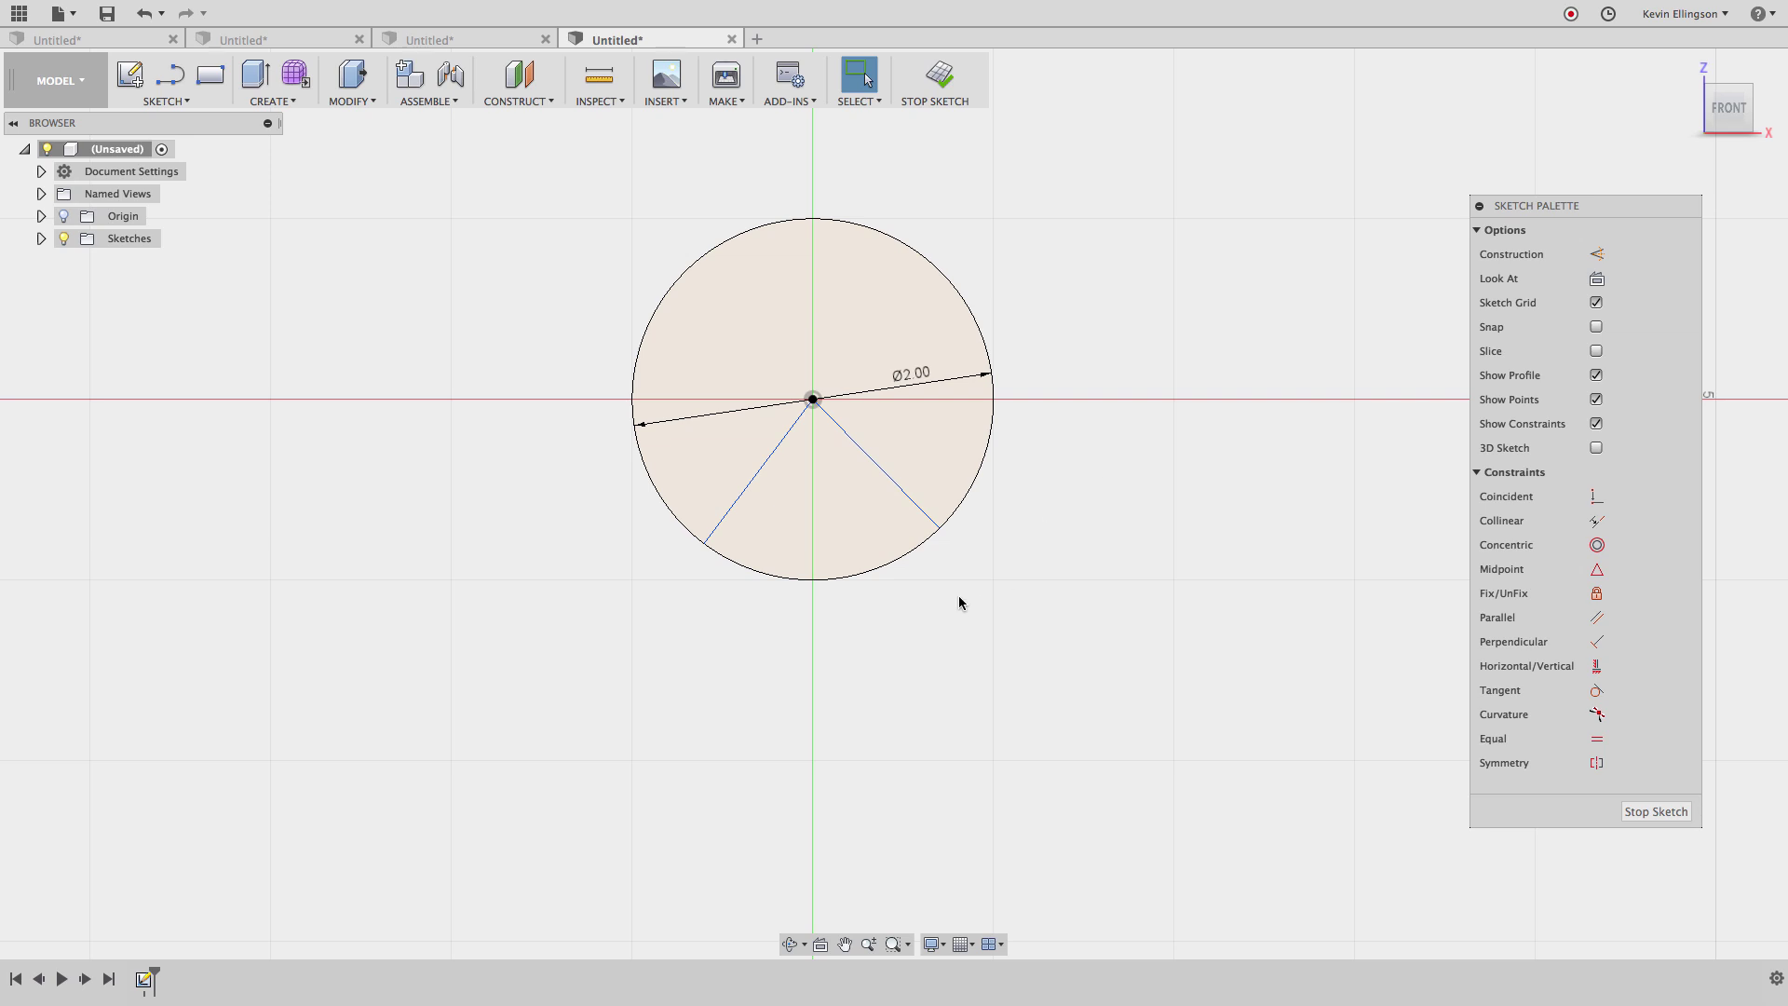
Step: Draw a vertical construction line about 1.42 in long from the circle's centre down past its lower edge
key(l)
click(813, 399)
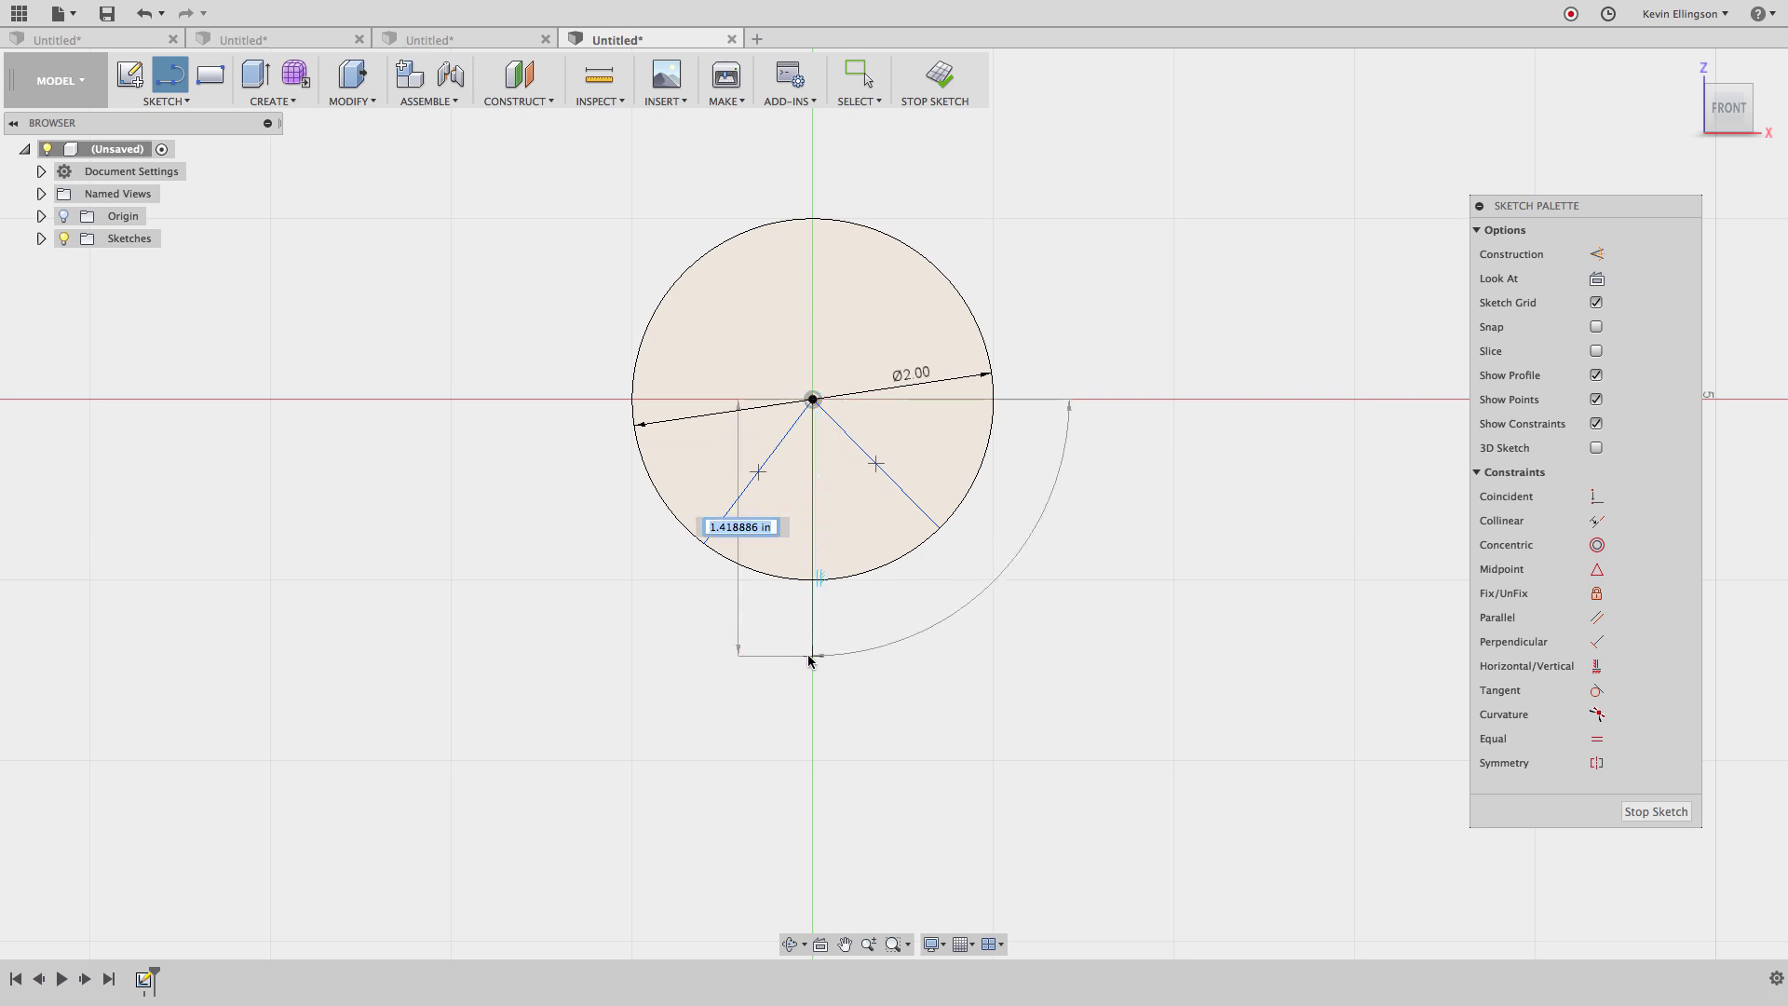
click(812, 655)
key(Escape)
click(815, 617)
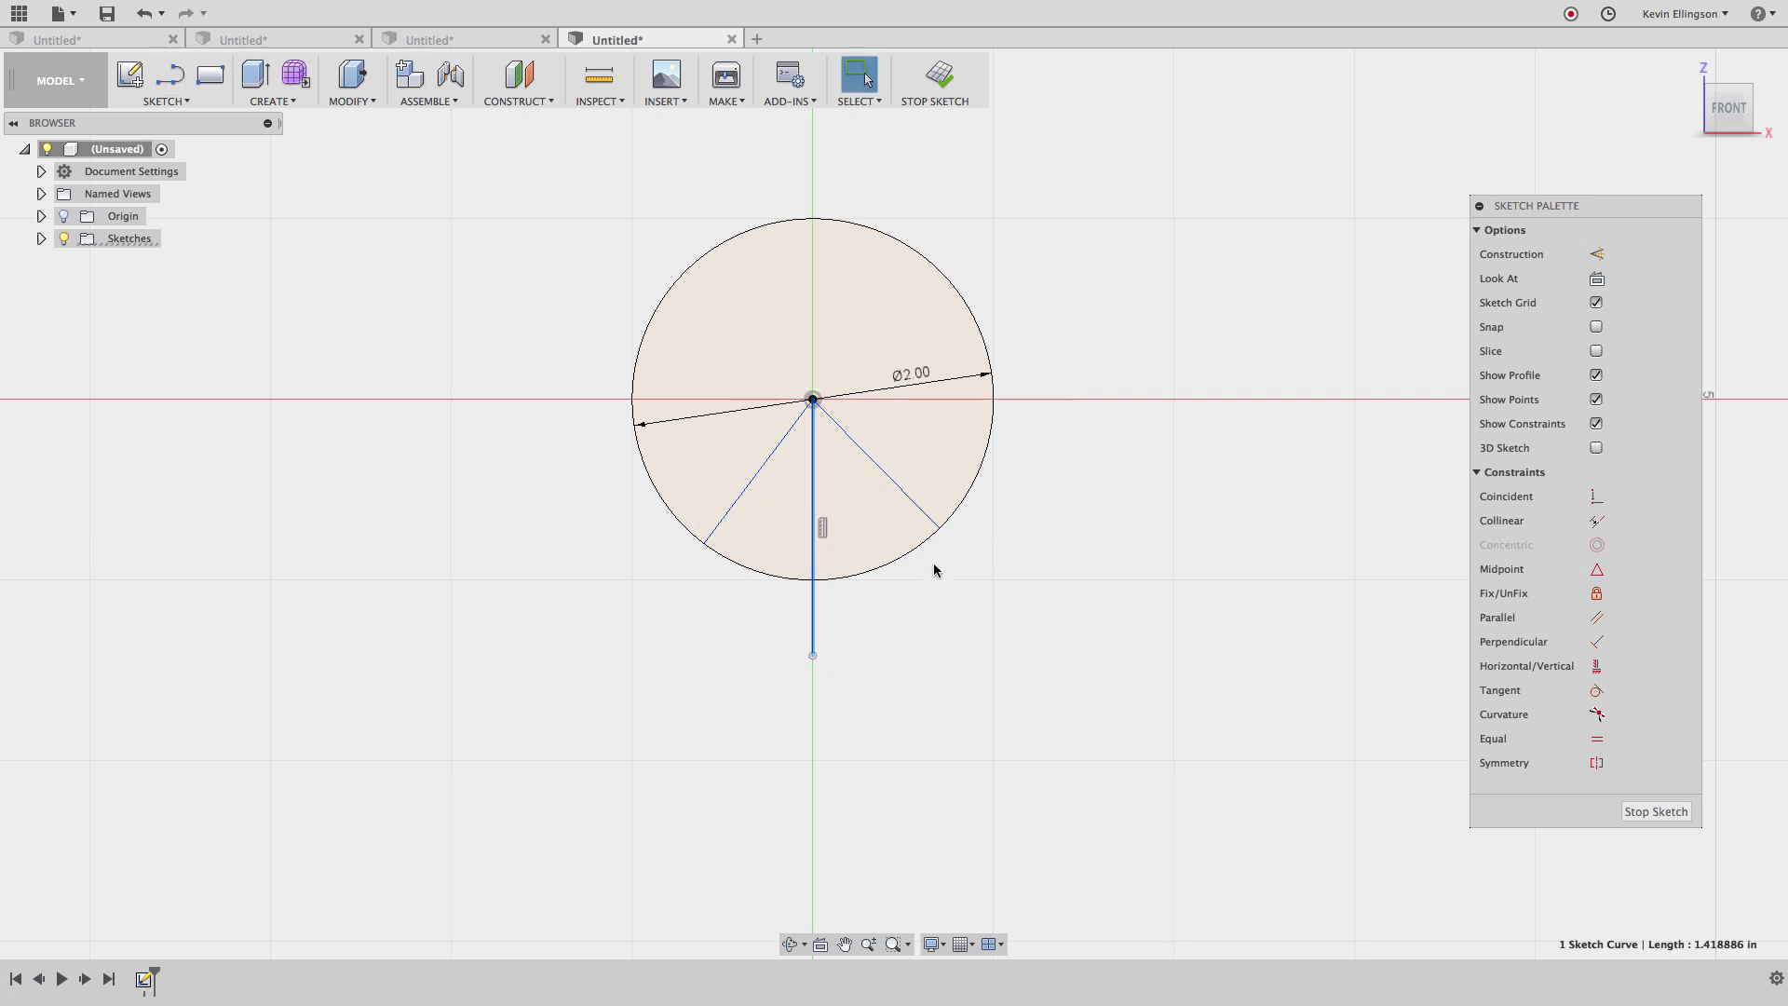
click(1598, 255)
click(1363, 353)
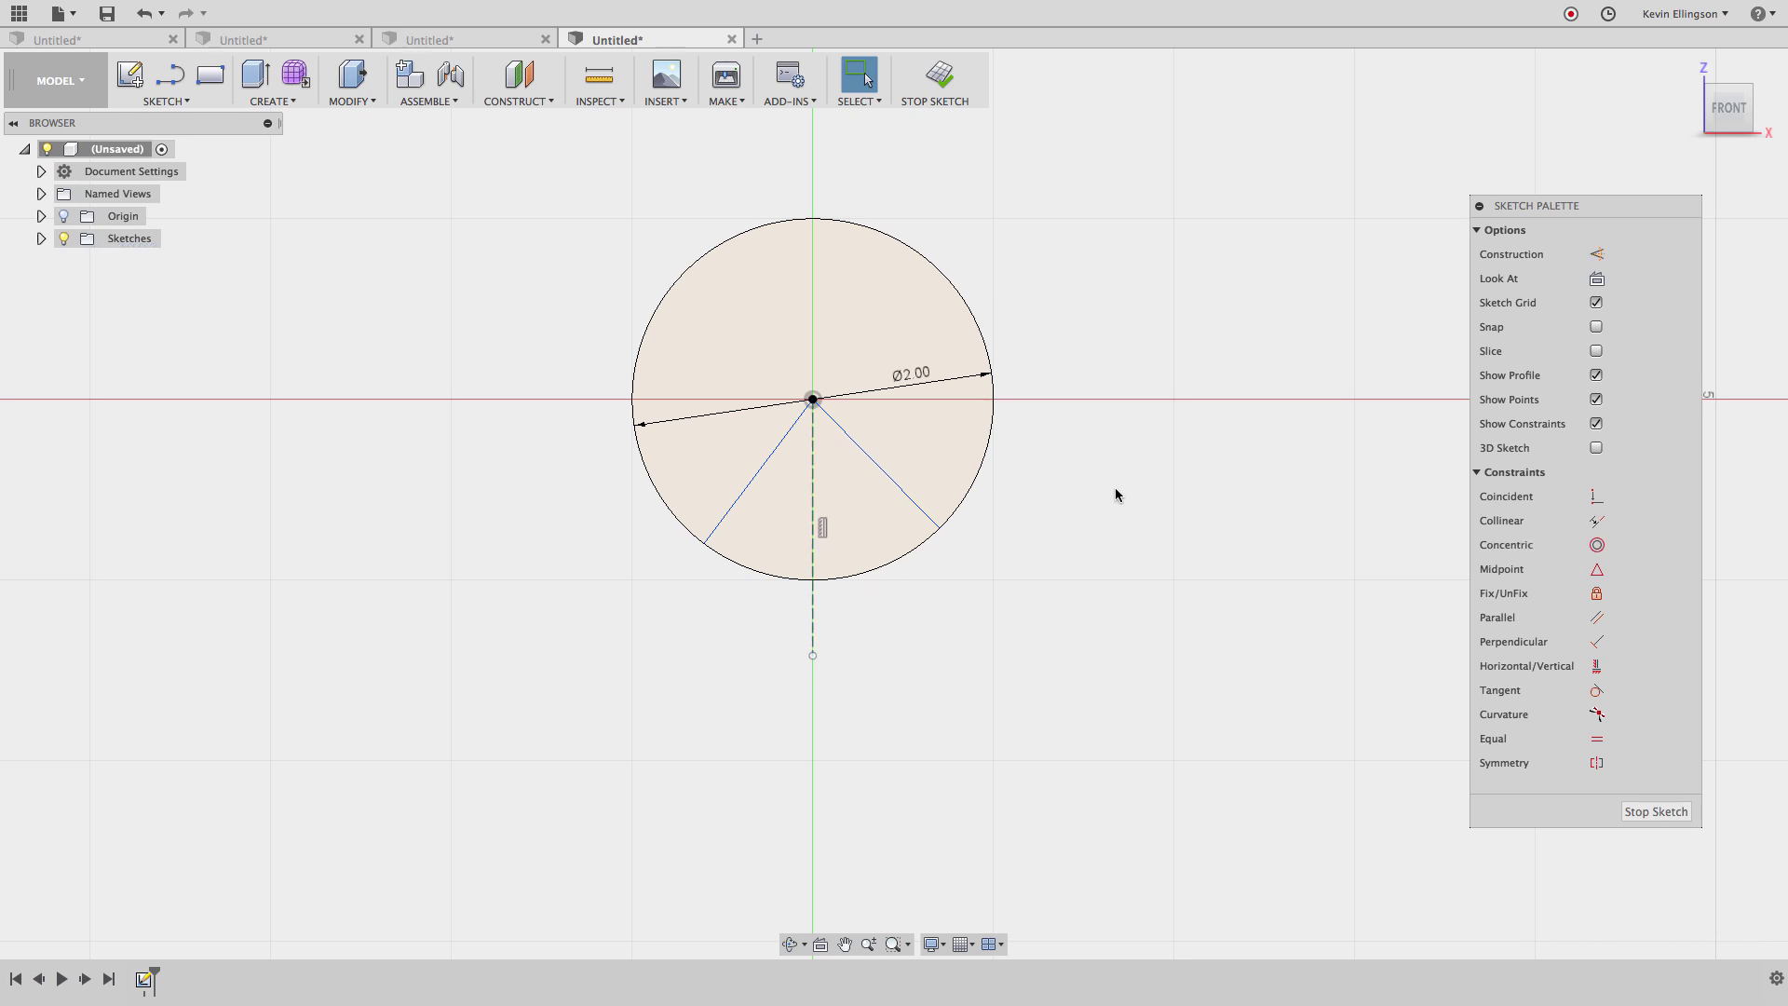
click(815, 619)
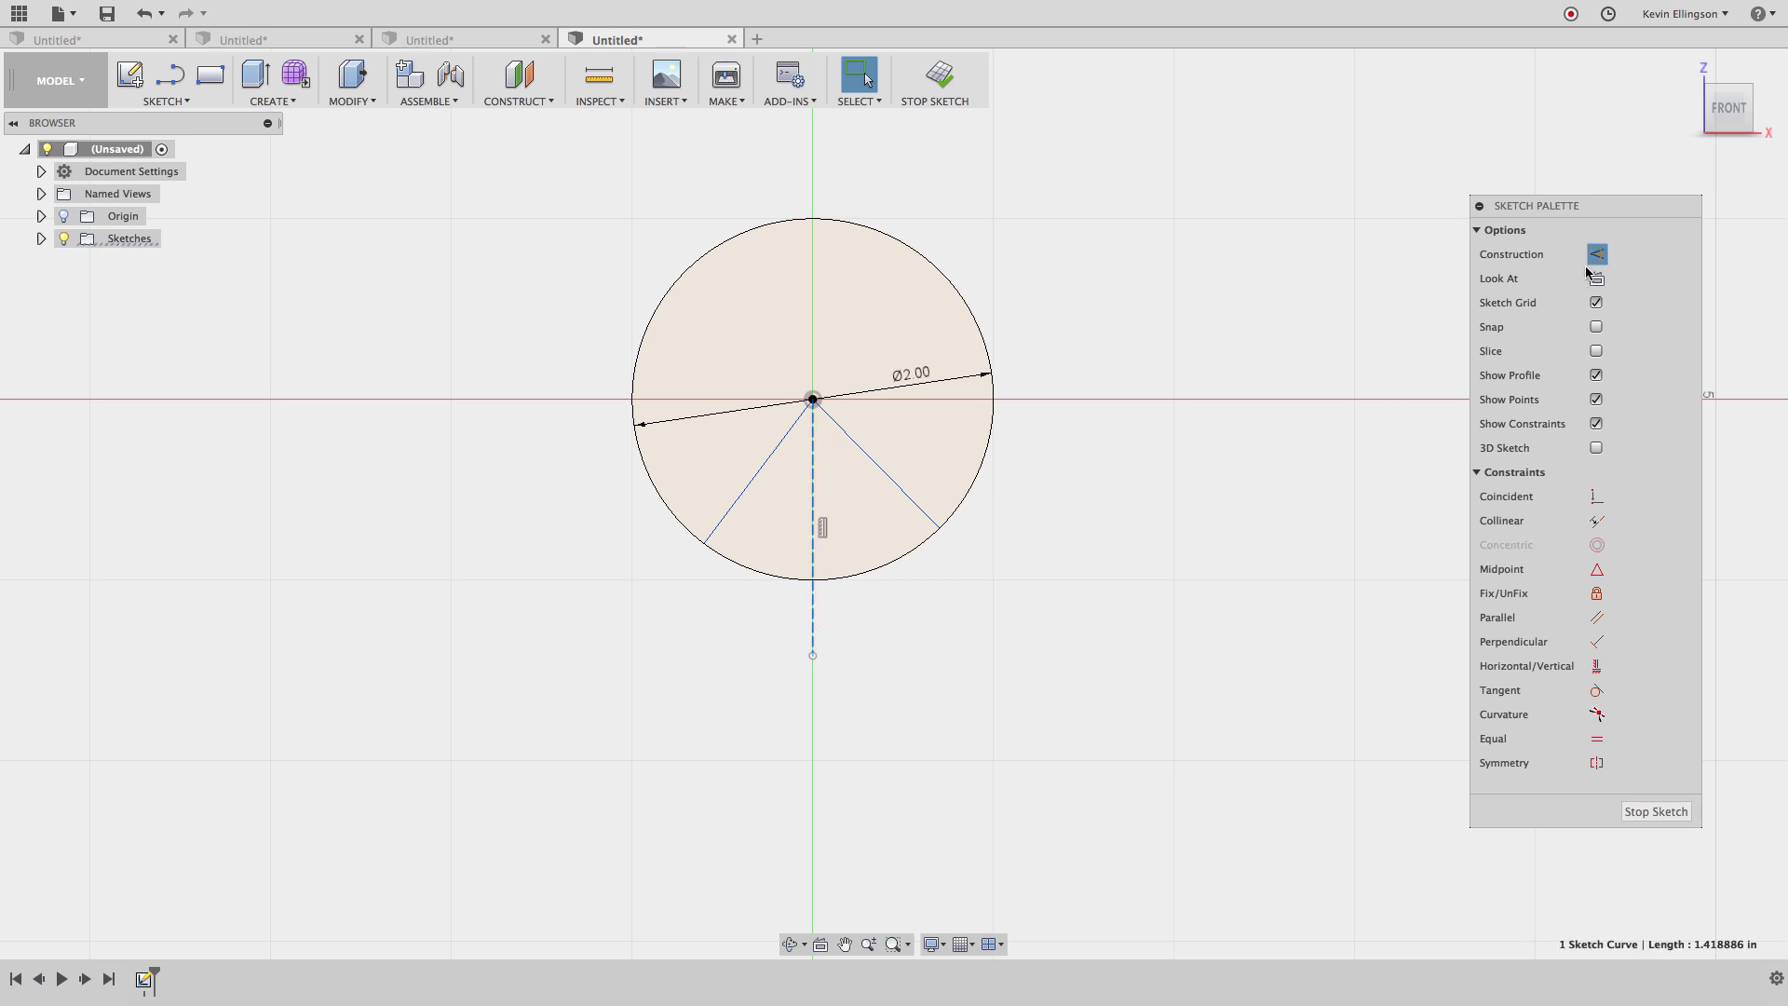
click(1226, 473)
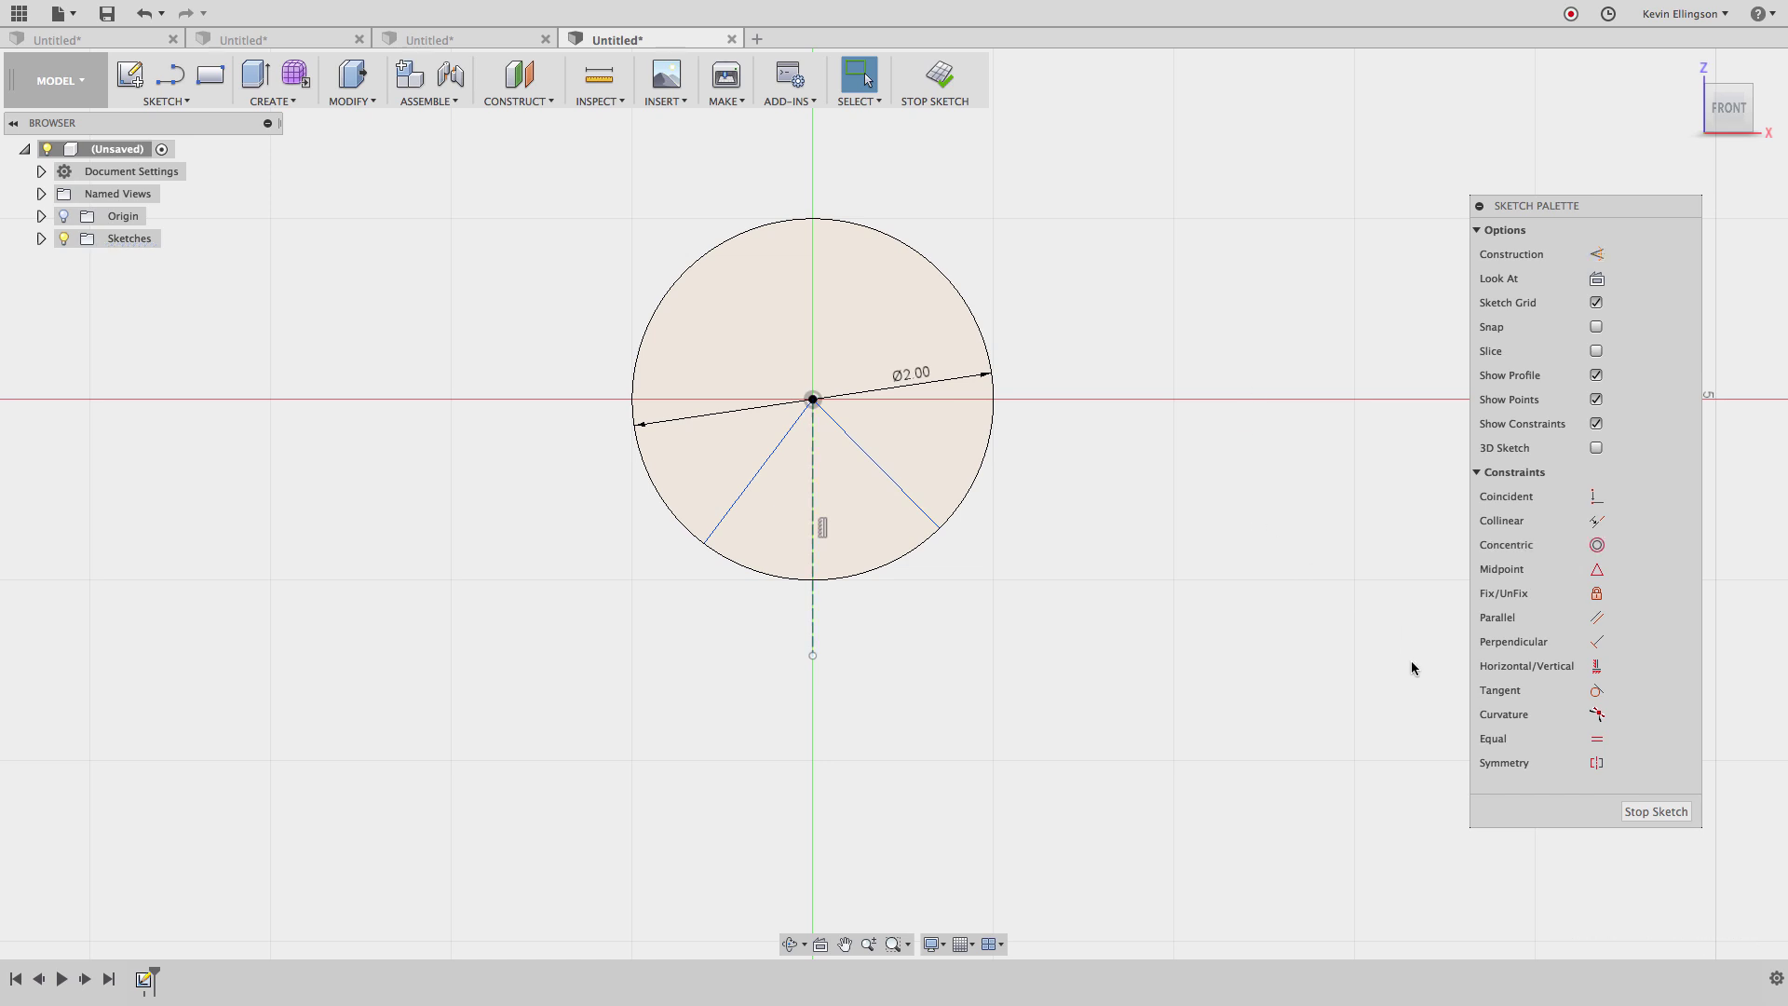
Step: Make the two radial lines symmetric about the vertical construction line and move one end to test the constraint
click(1596, 763)
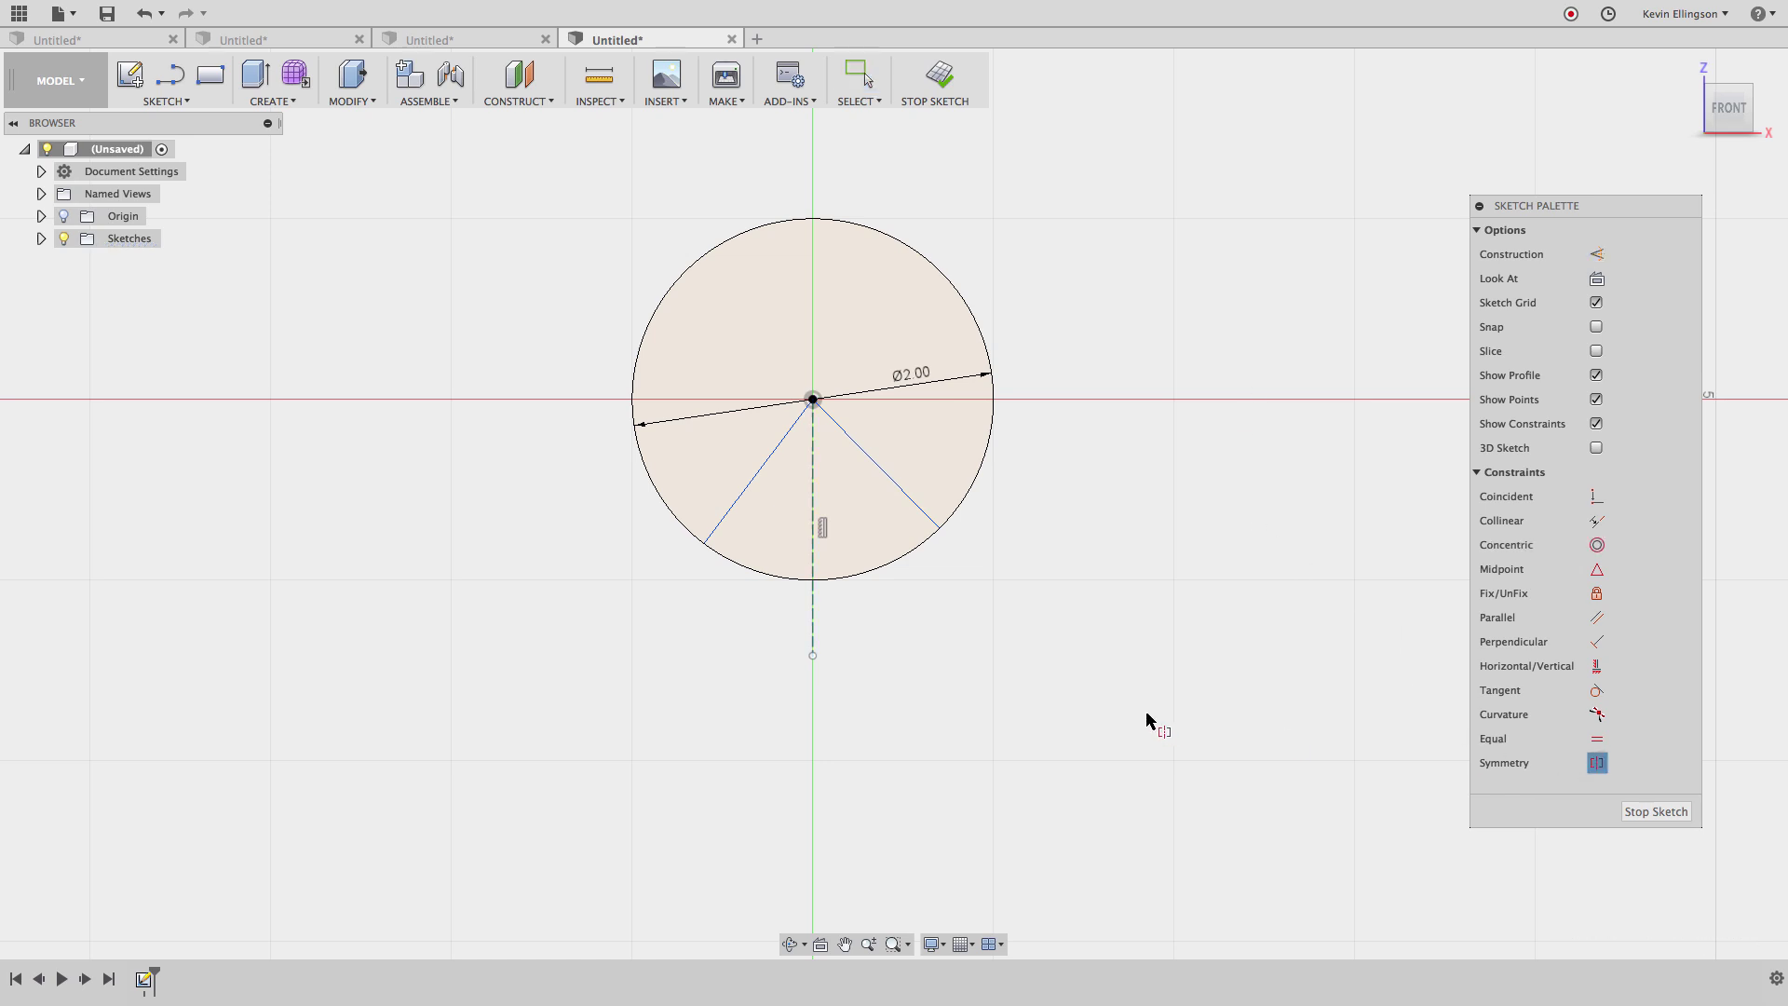
click(902, 496)
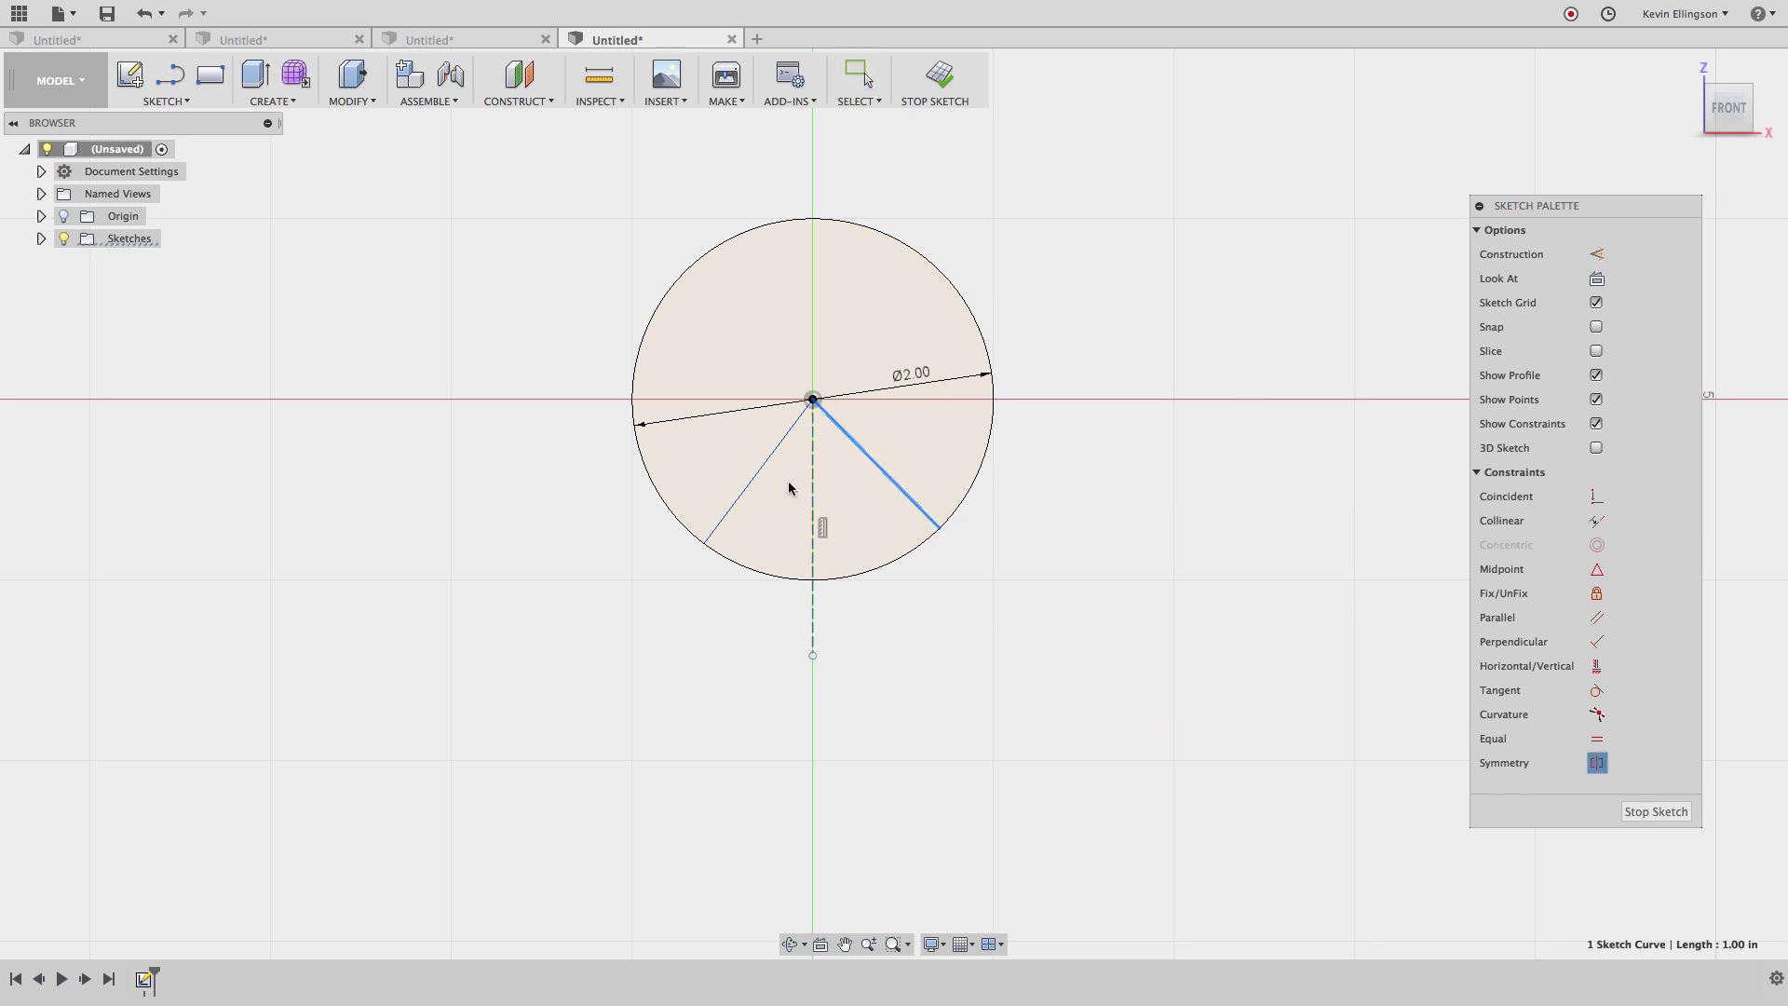
click(758, 477)
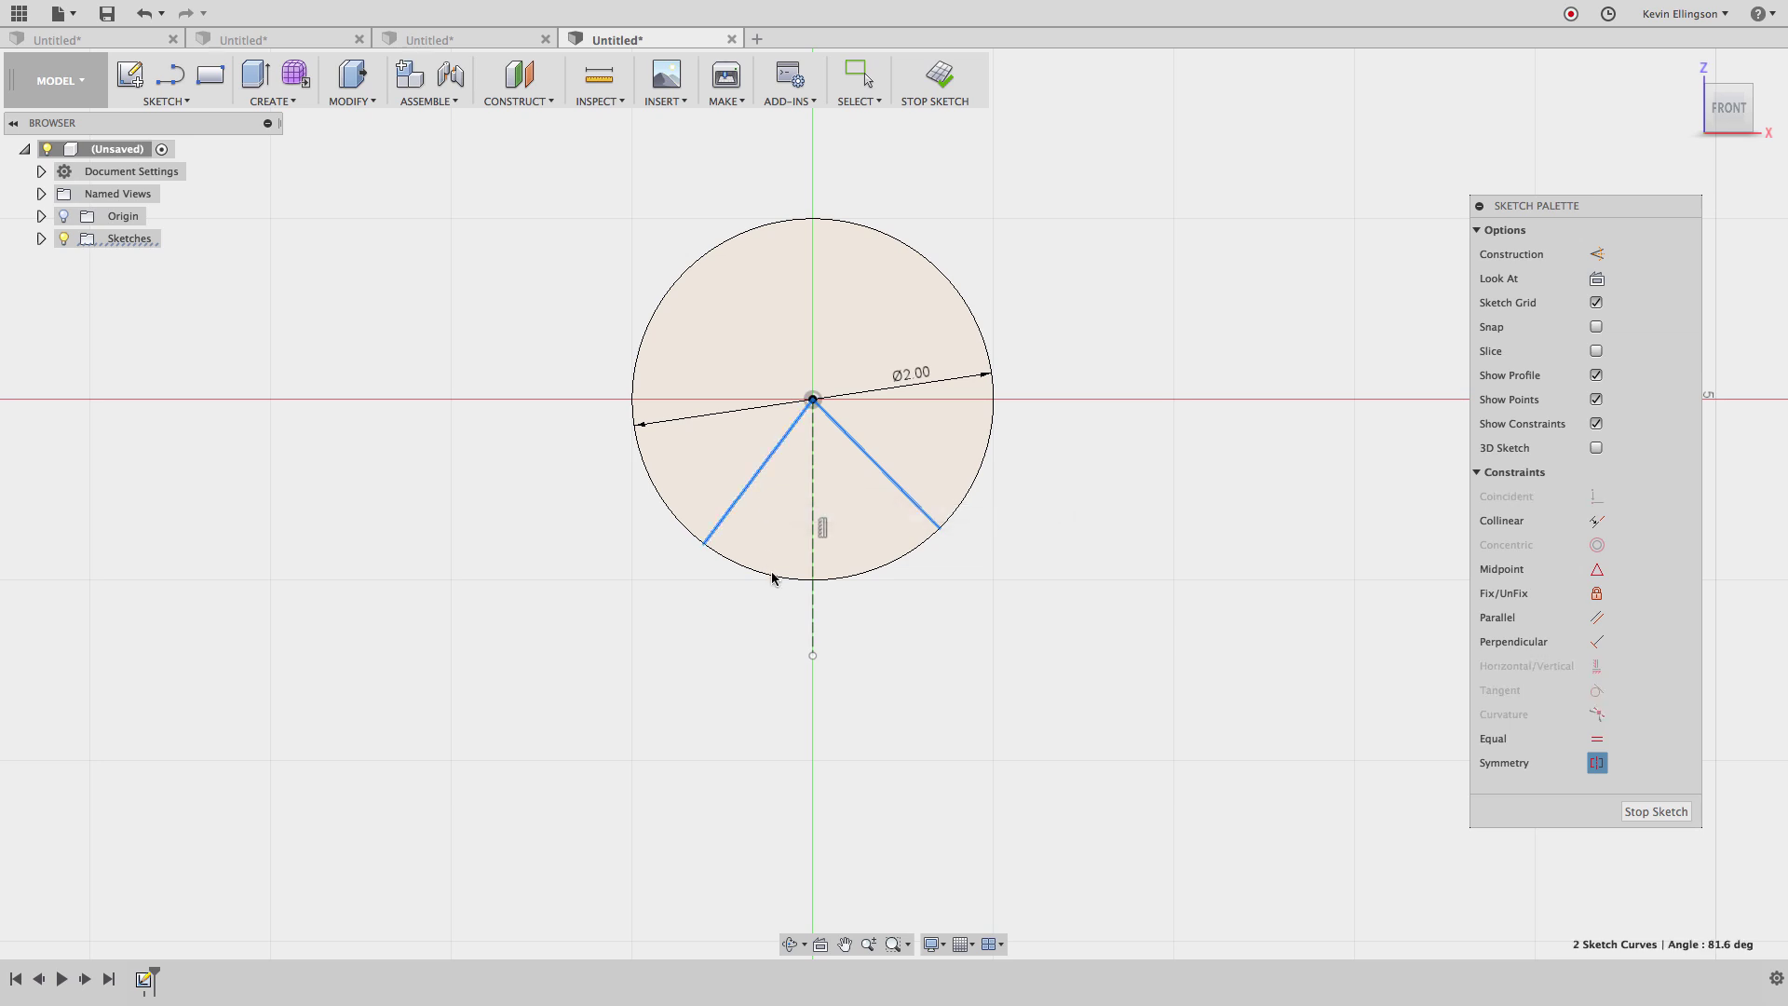
click(813, 628)
mouse_move(938, 528)
mouse_down()
mouse_move(970, 489)
mouse_move(952, 510)
mouse_up()
key(Escape)
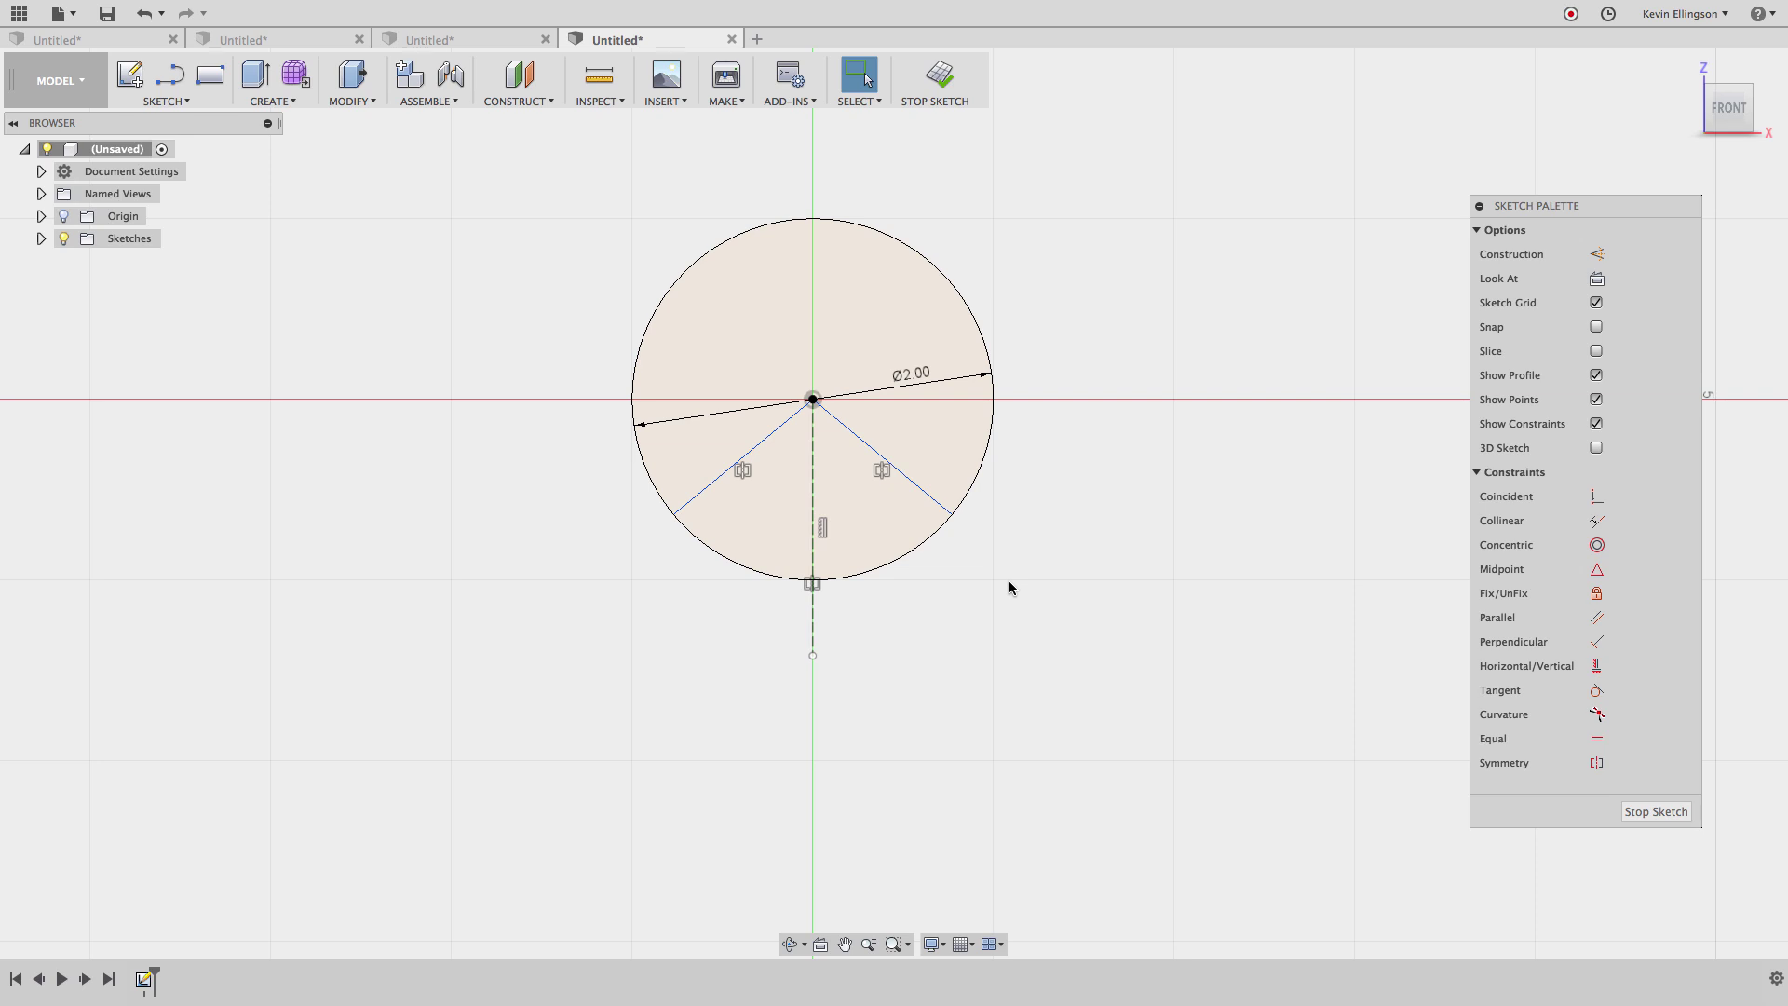
Step: Dimension the angle between the two radial lines as 60 degrees
key(d)
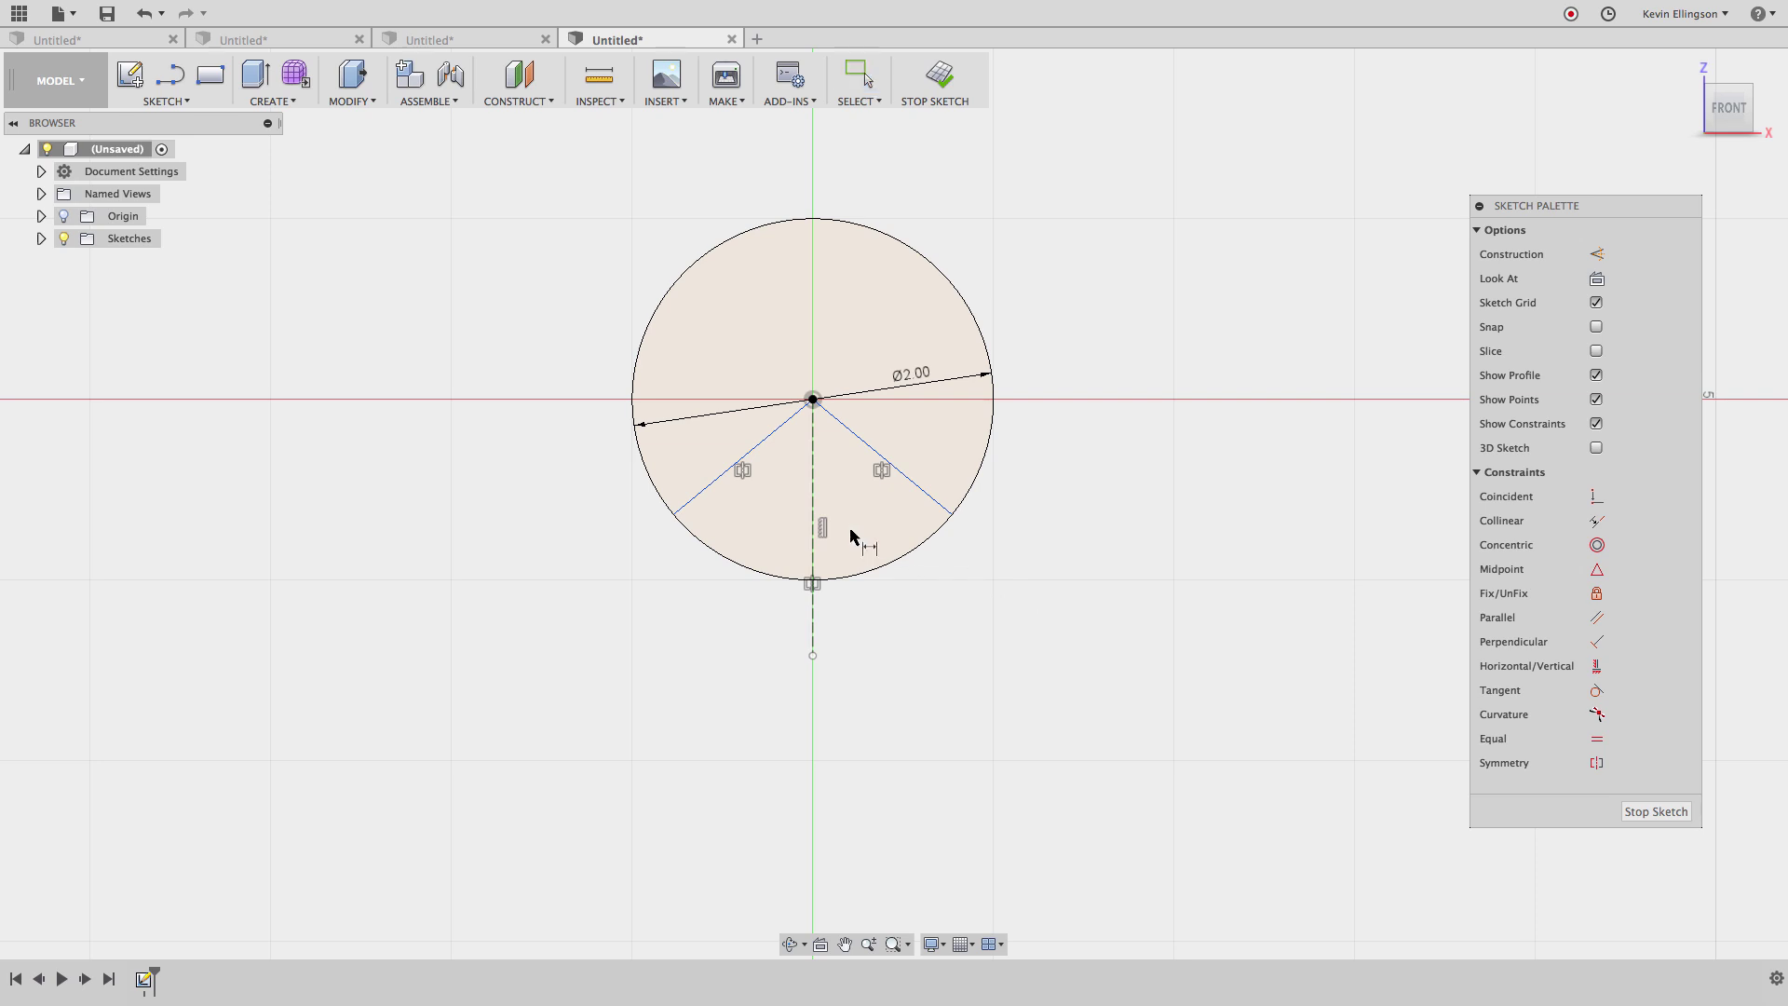
click(760, 445)
click(861, 438)
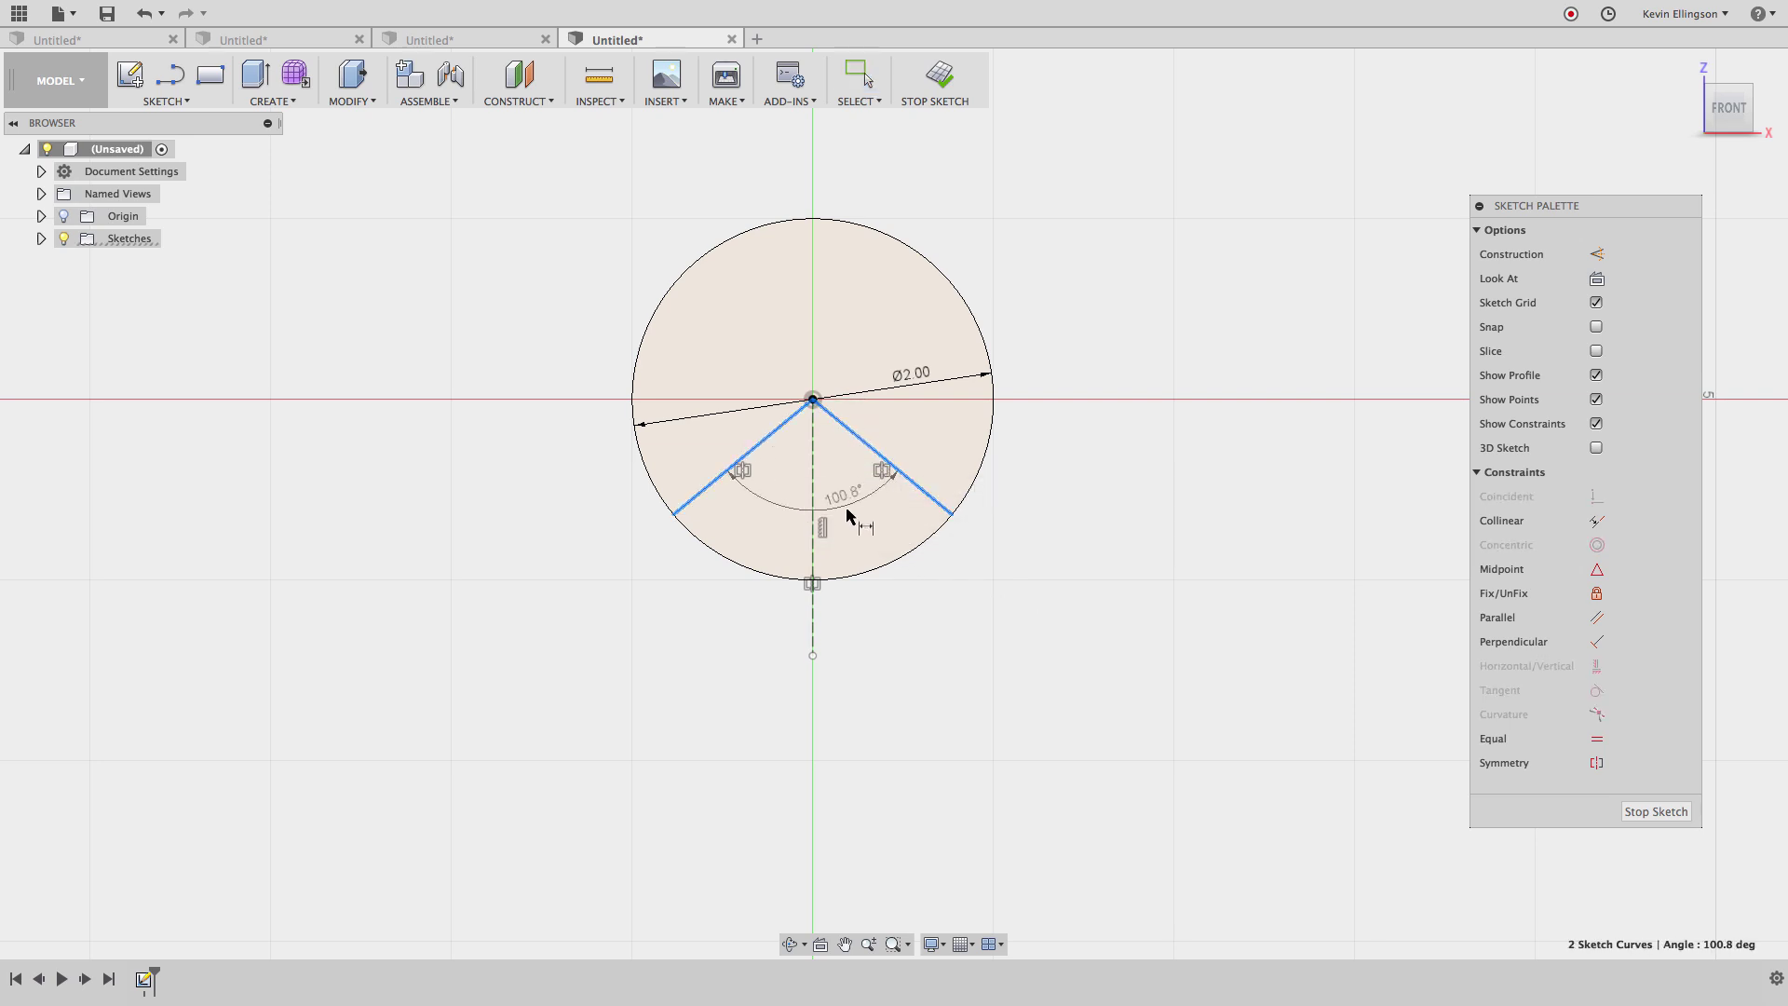
click(847, 513)
text(60)
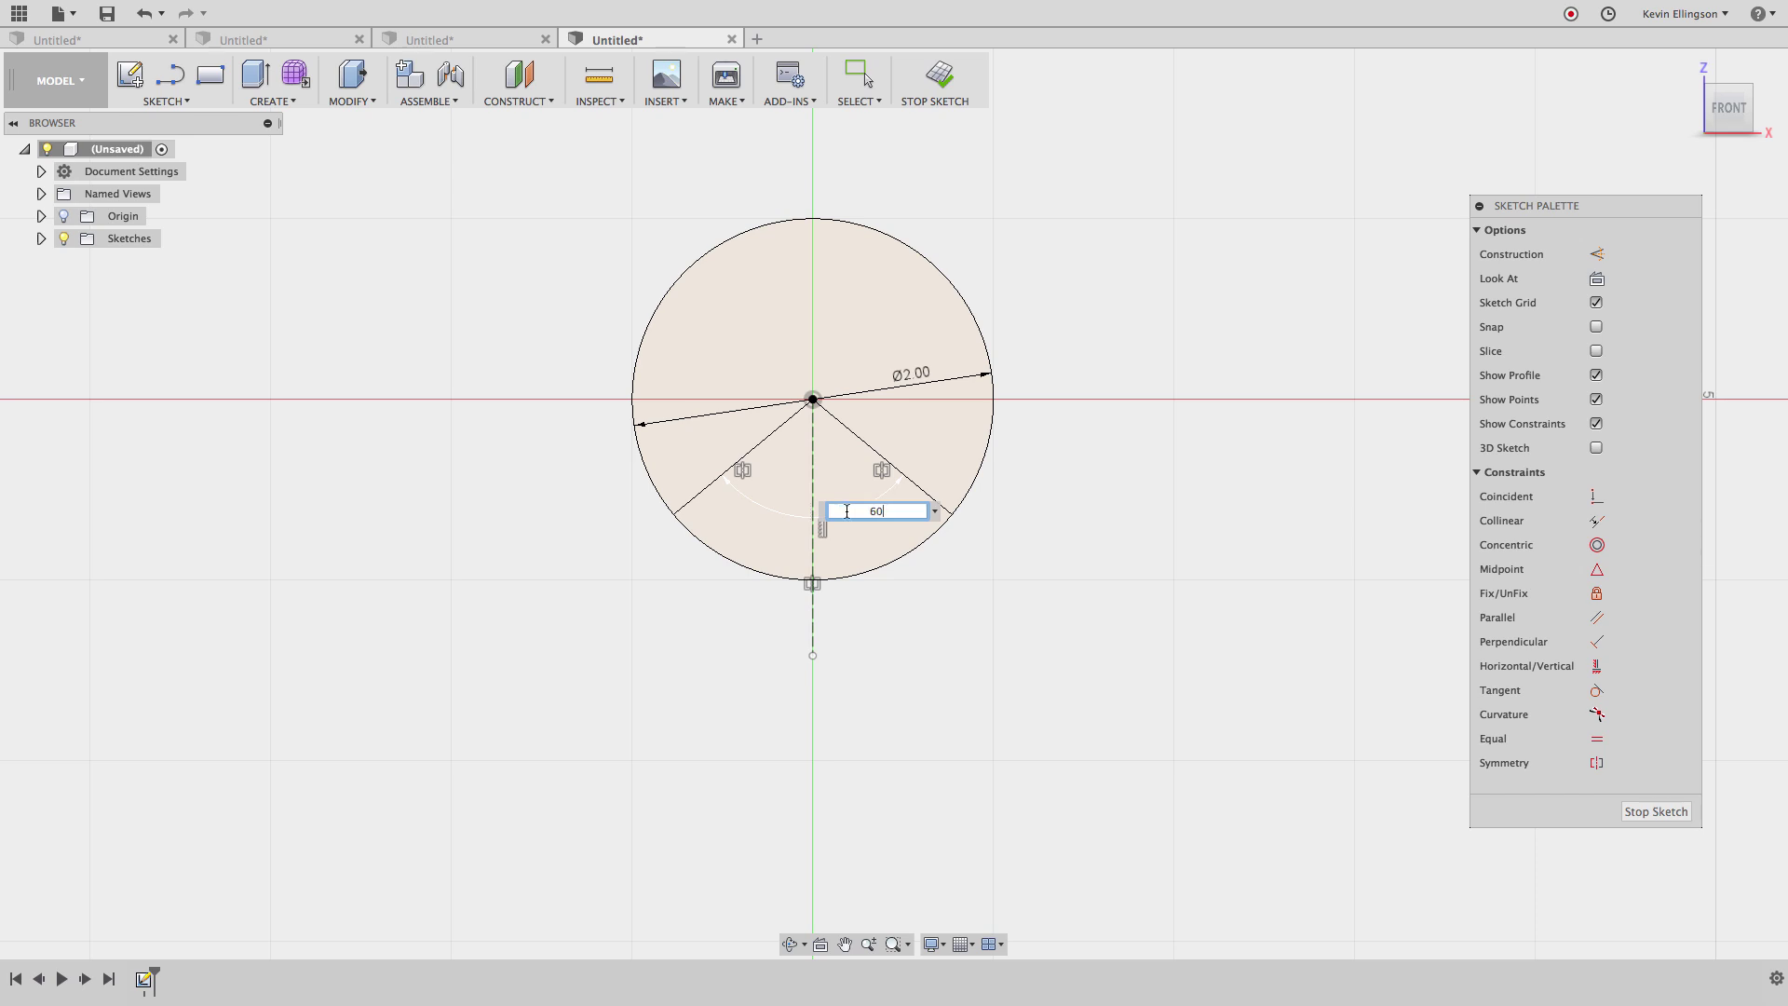
key(Return)
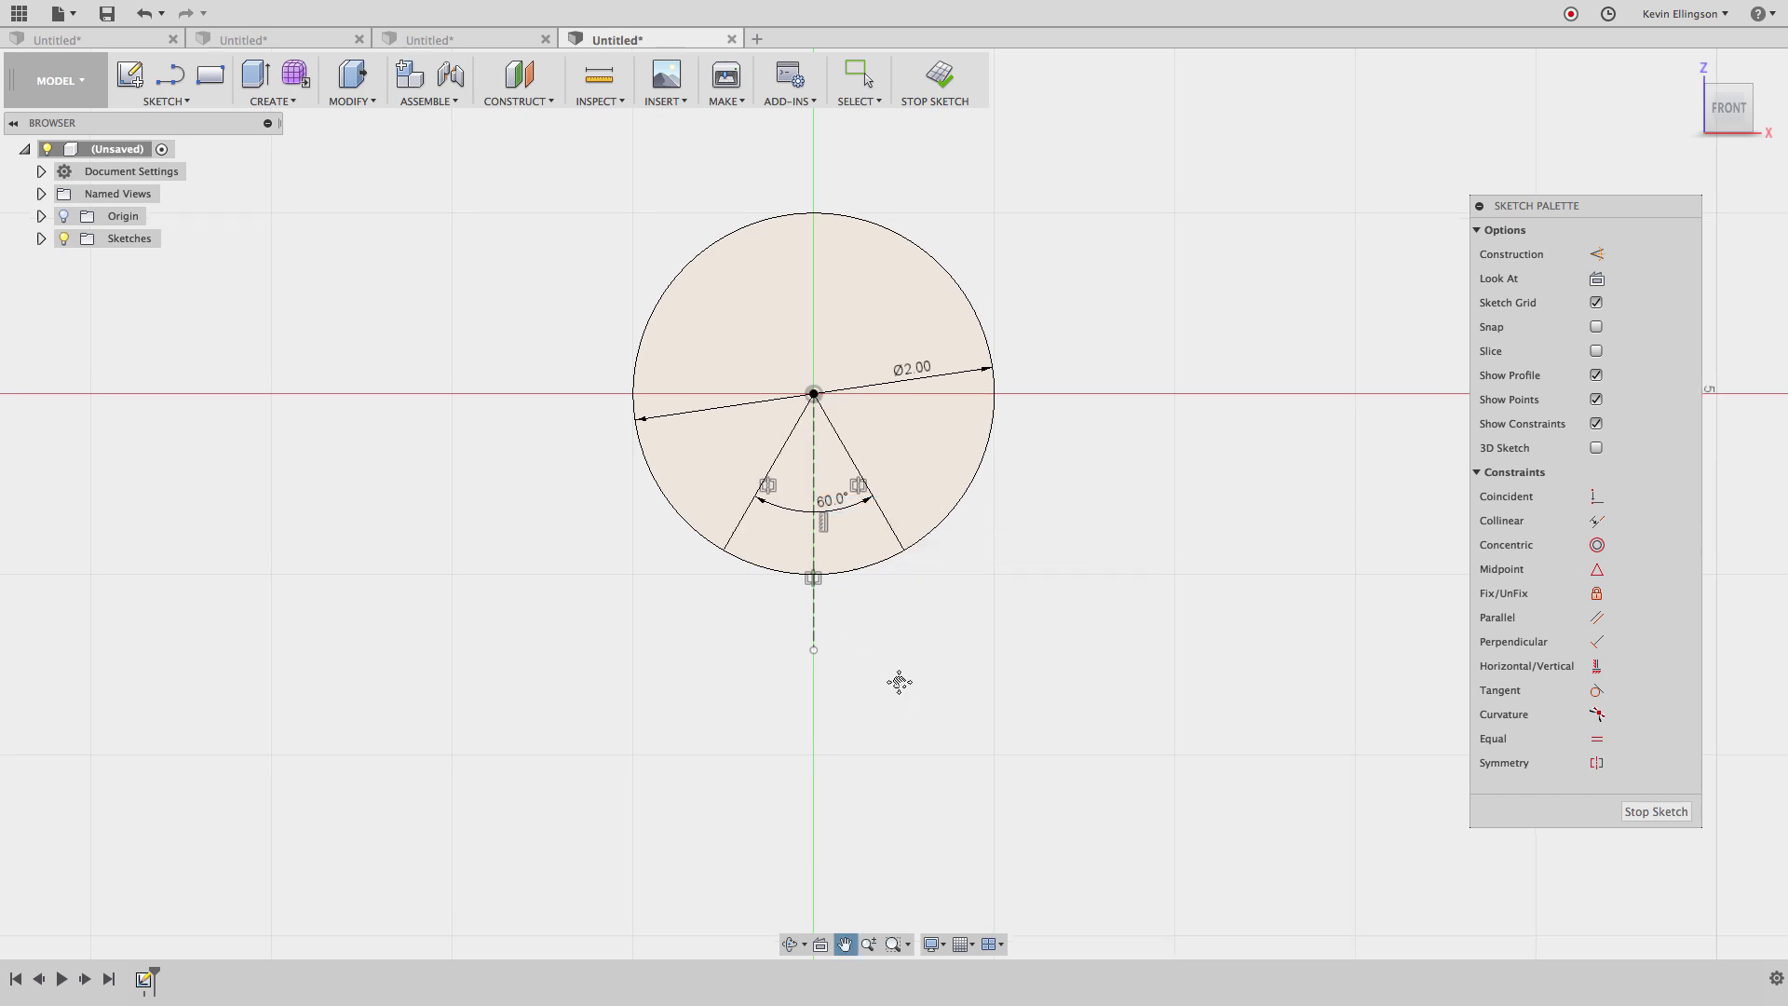
middle_drag(898, 679, 900, 612)
key(Escape)
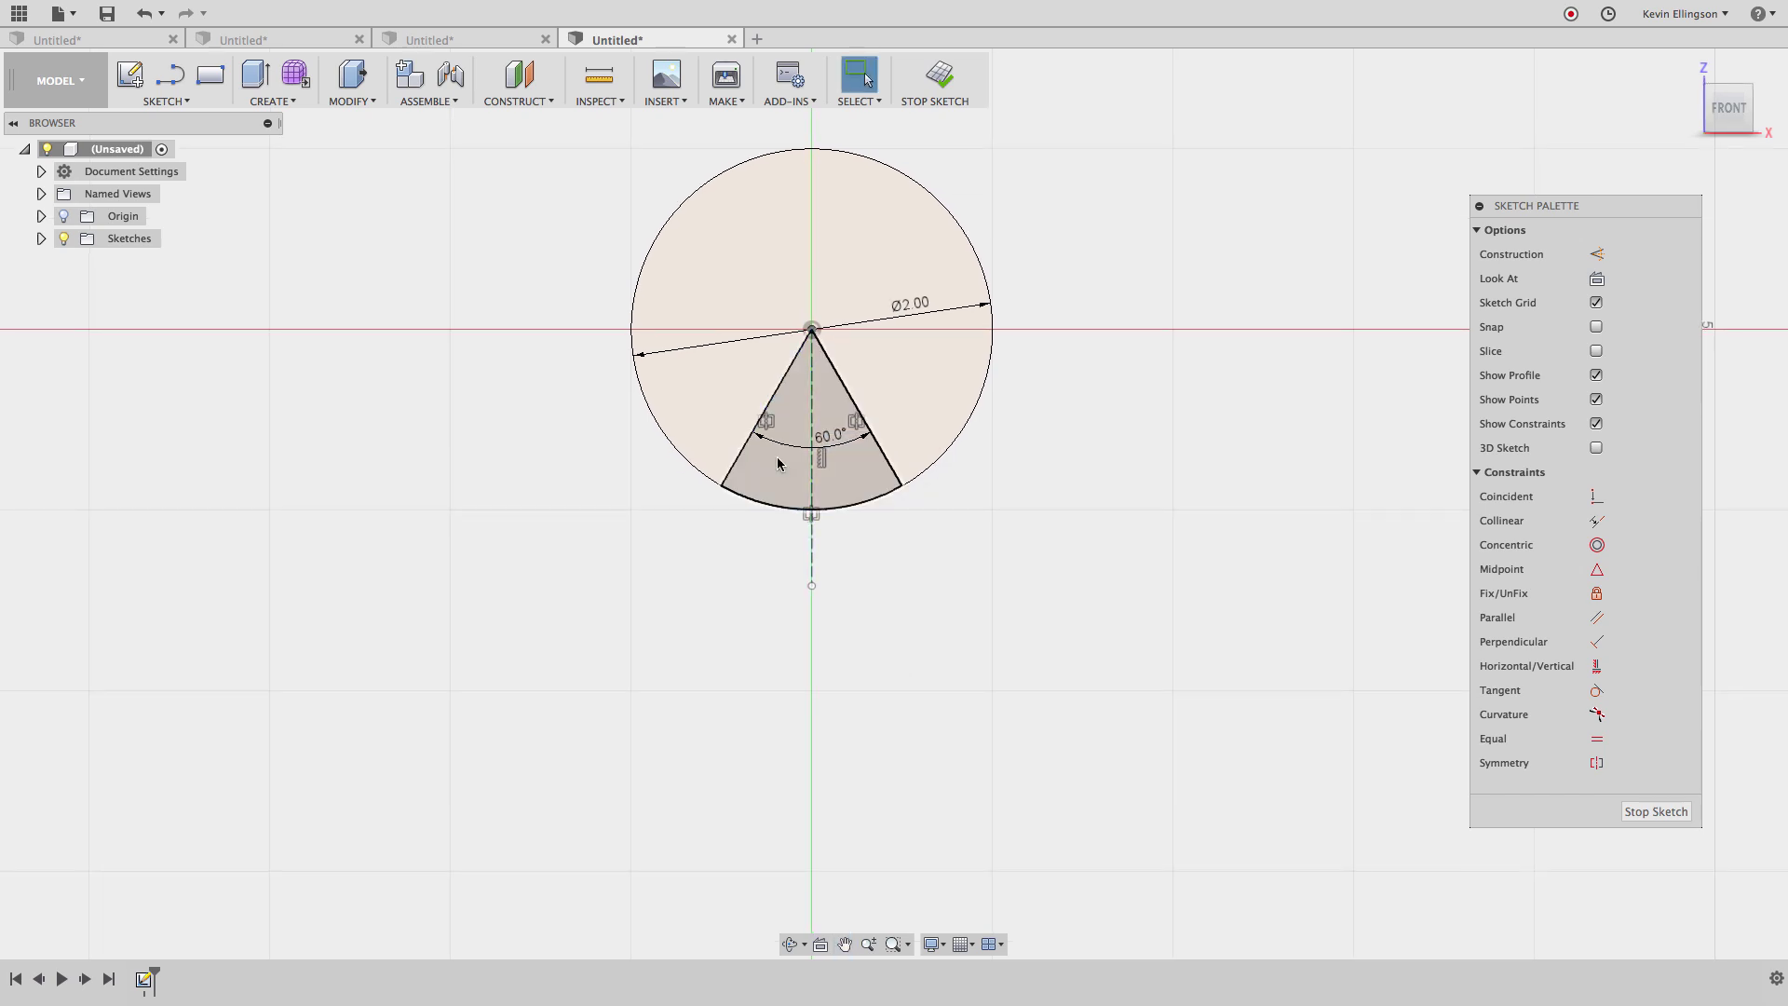
Step: Convert both radial lines of the 60-degree angle to construction geometry
click(757, 423)
shift+click(879, 447)
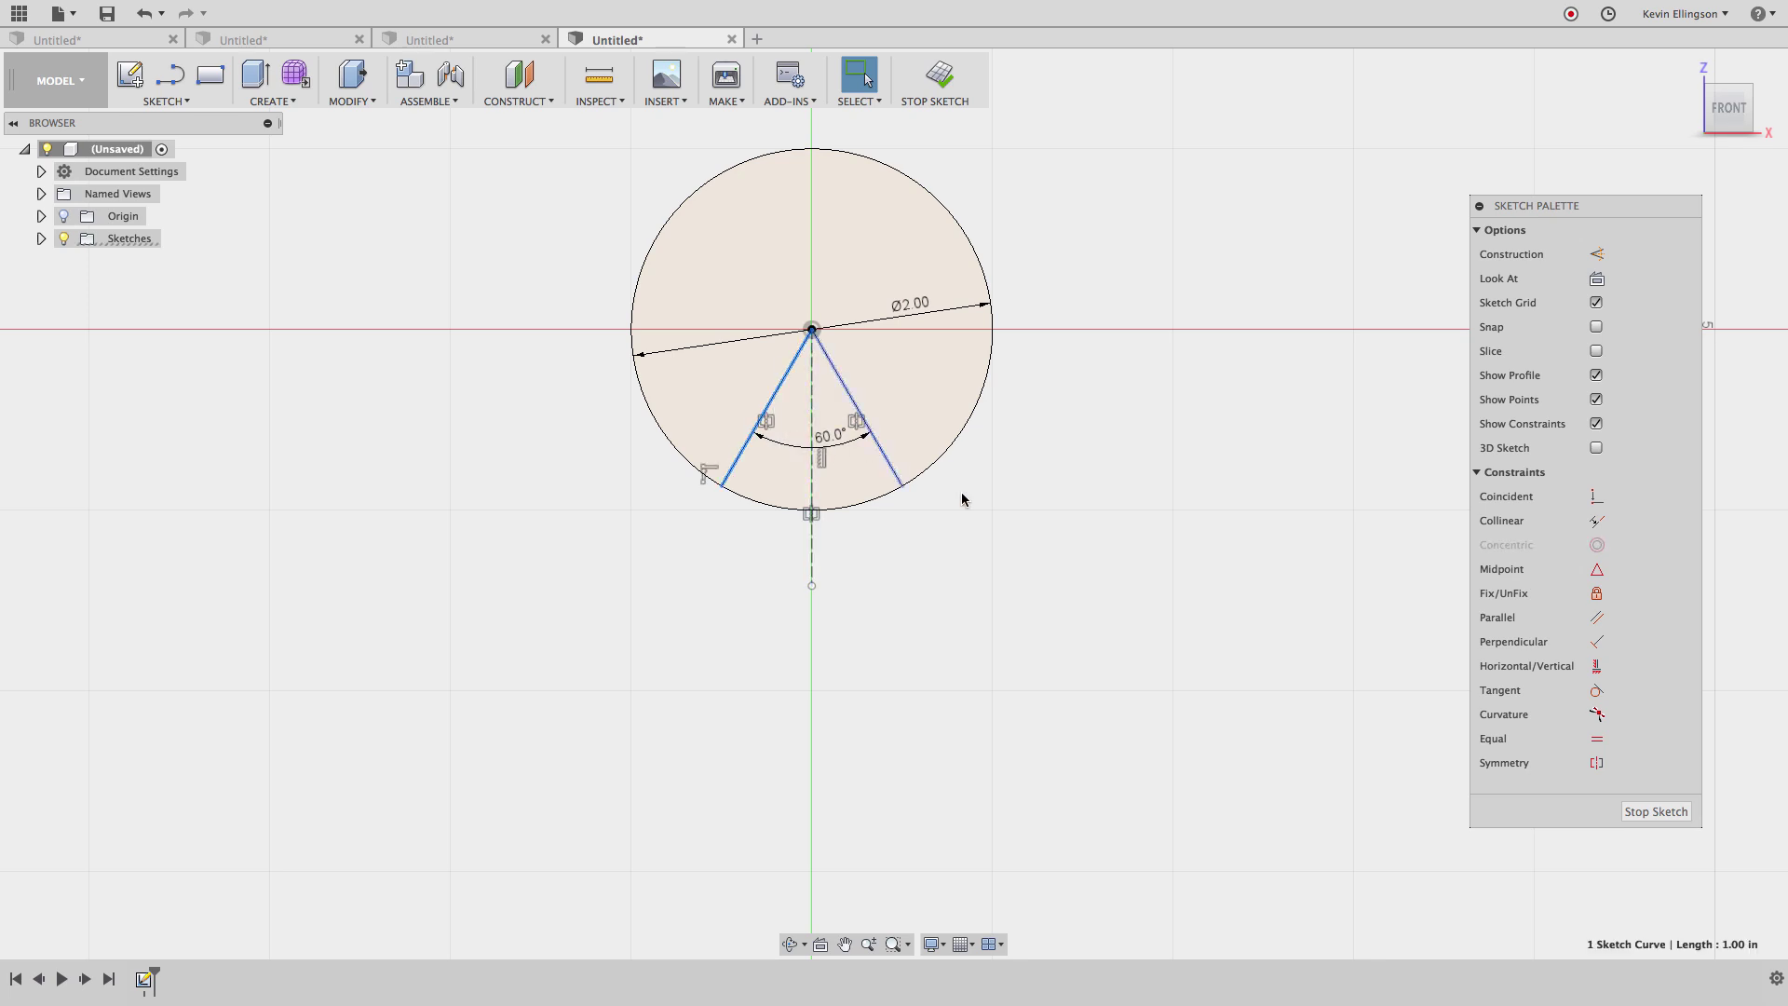
click(1595, 254)
click(1261, 363)
click(845, 380)
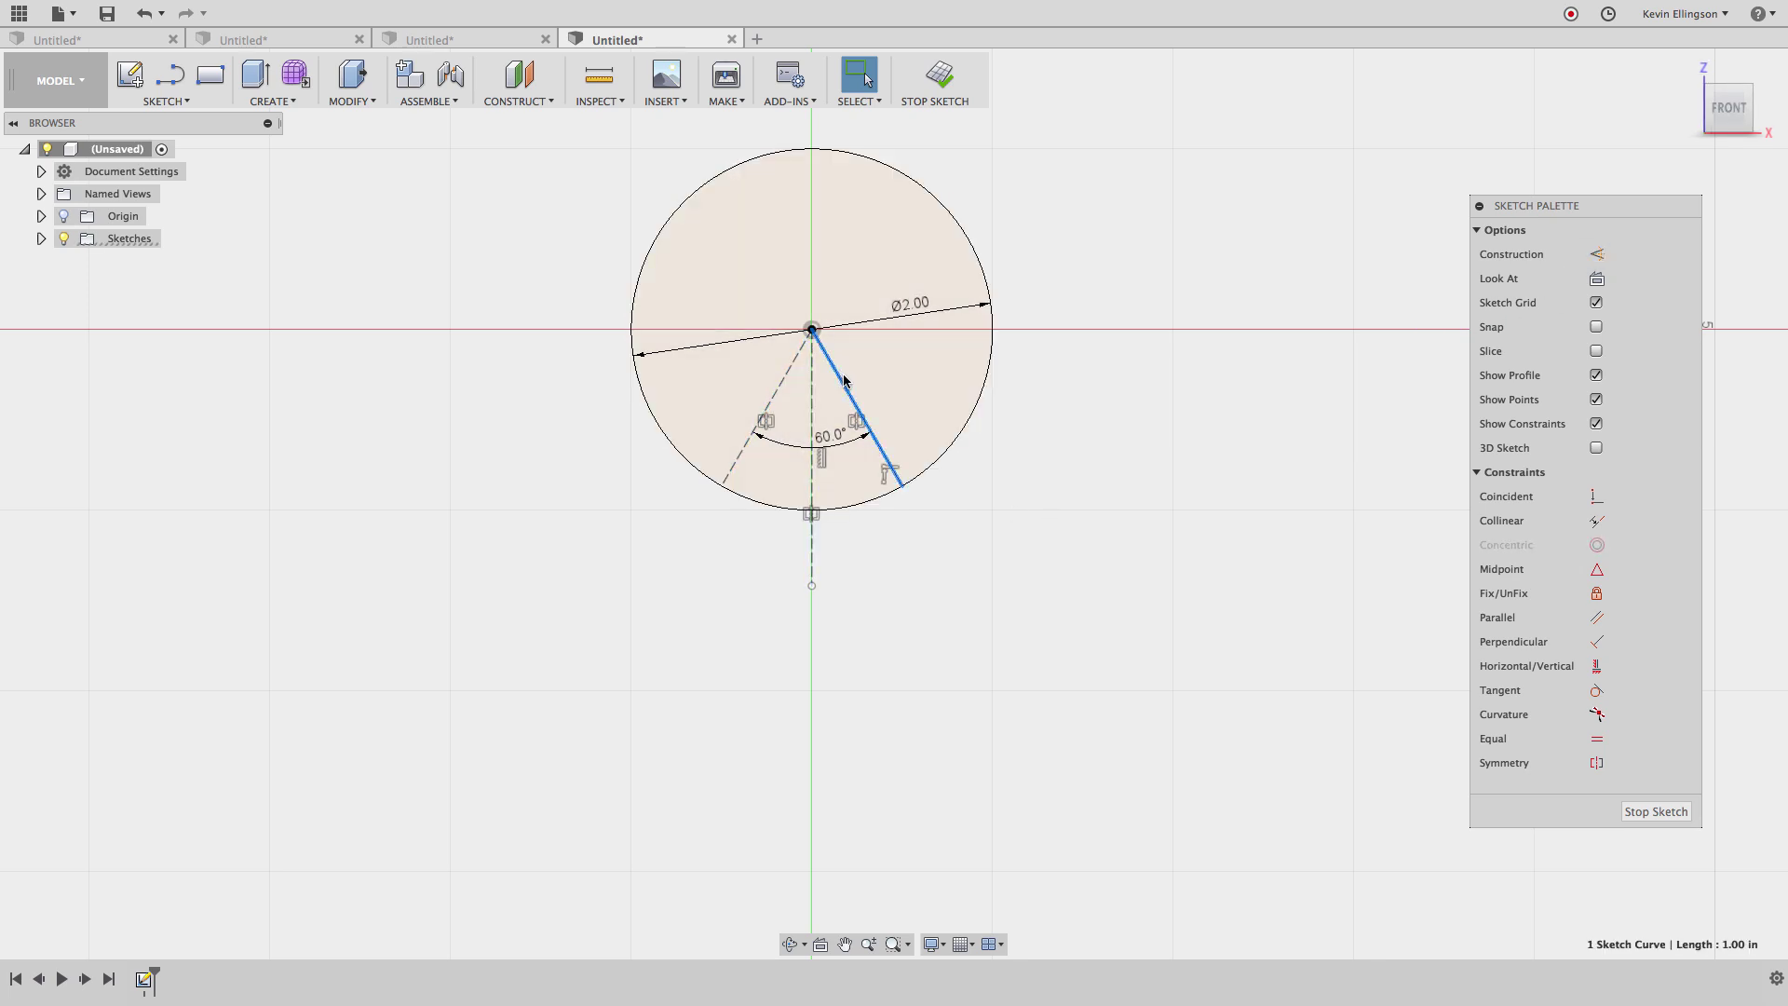
click(1596, 255)
click(1361, 339)
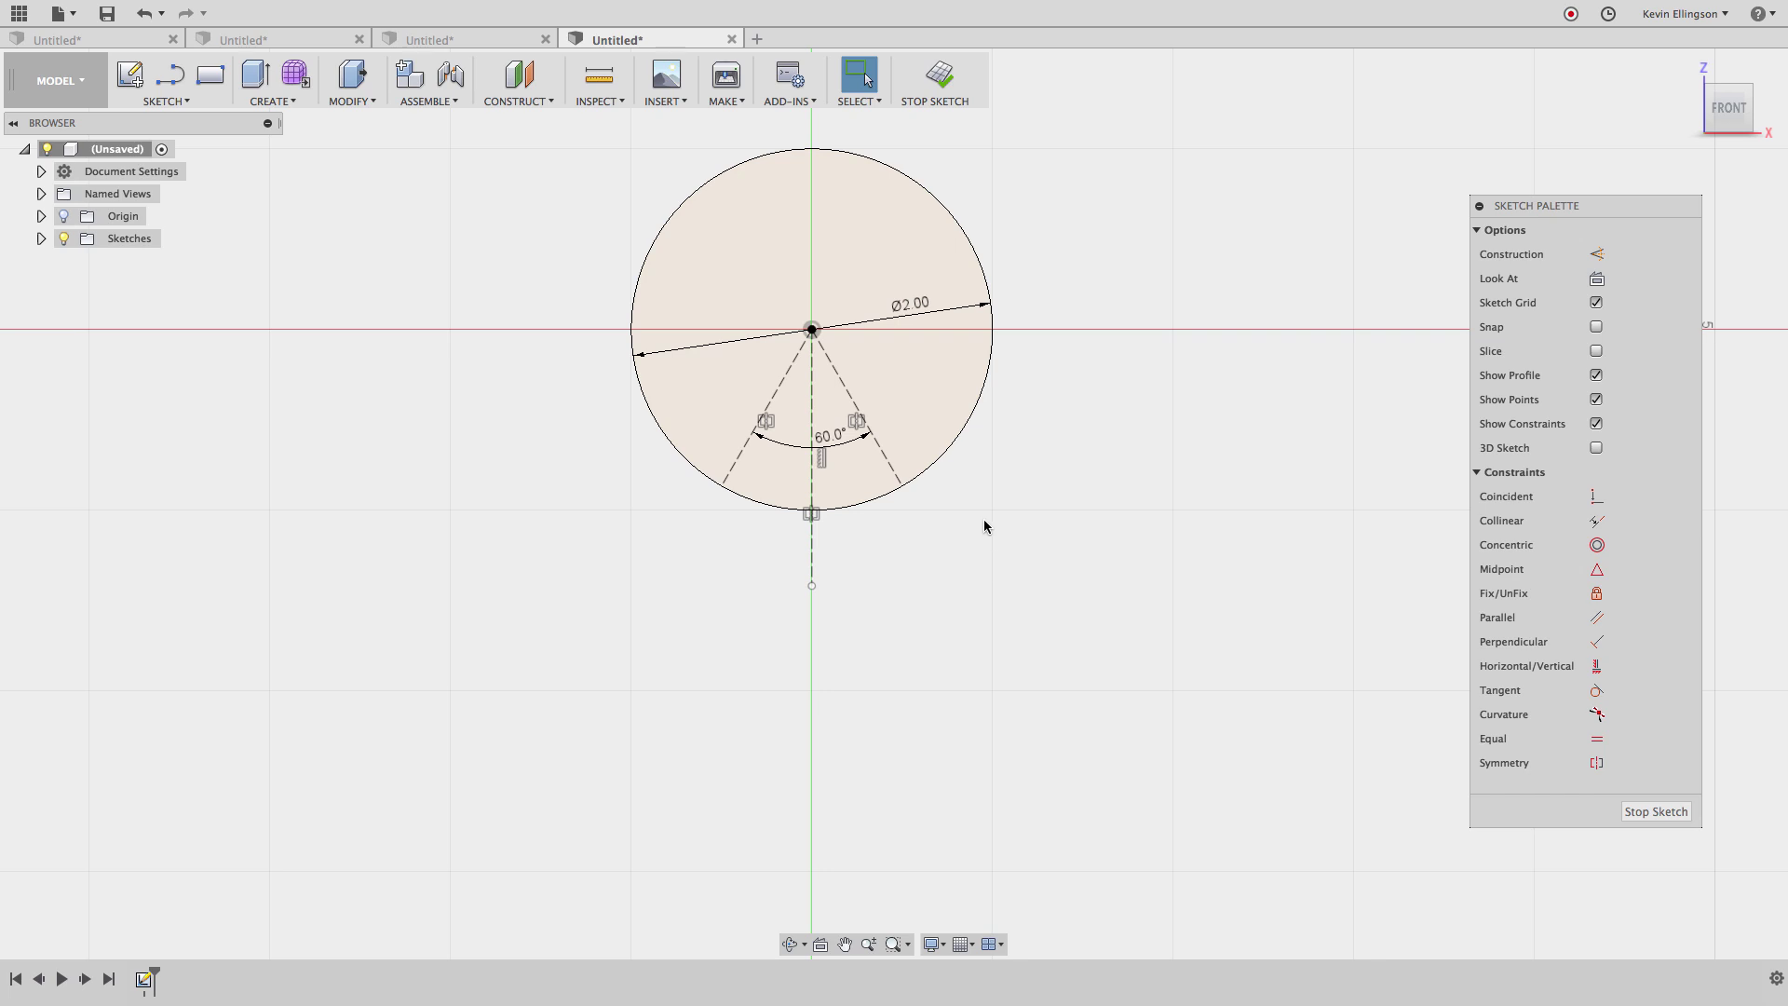
Step: Draw three connected lines from the right radial line's end to the left one's, forming a flare with its base about 1.6 in below the circle's centre
click(169, 75)
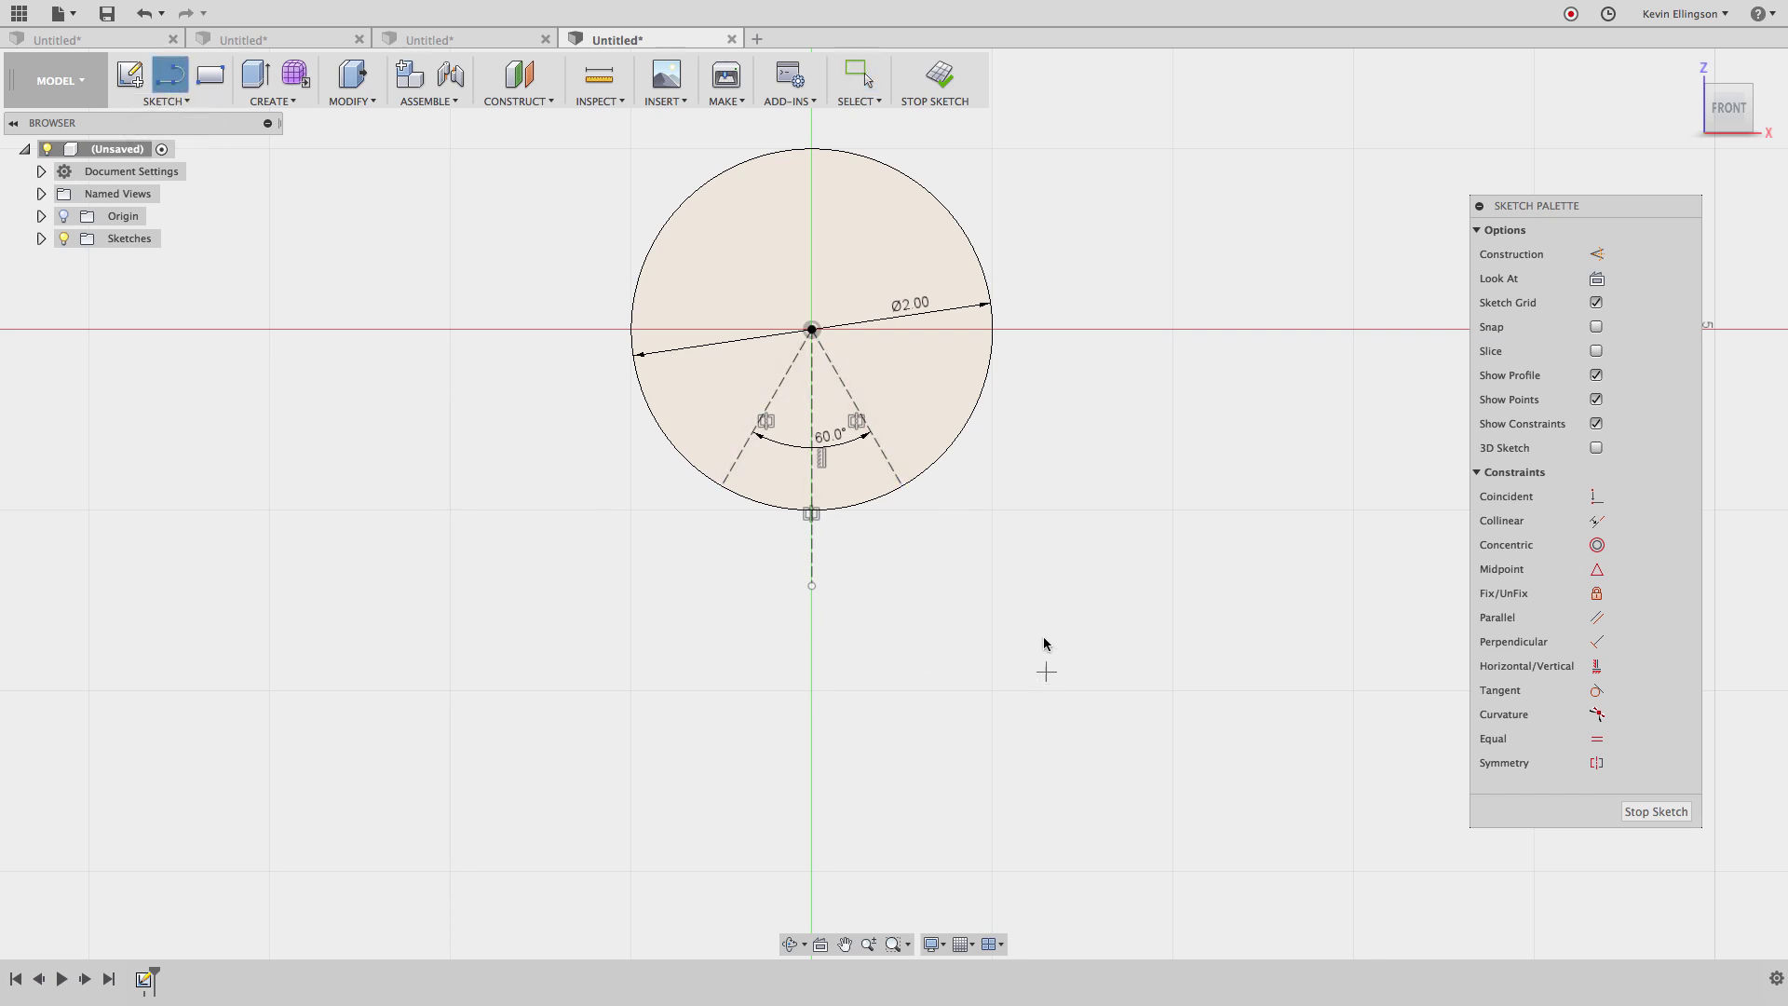
click(902, 488)
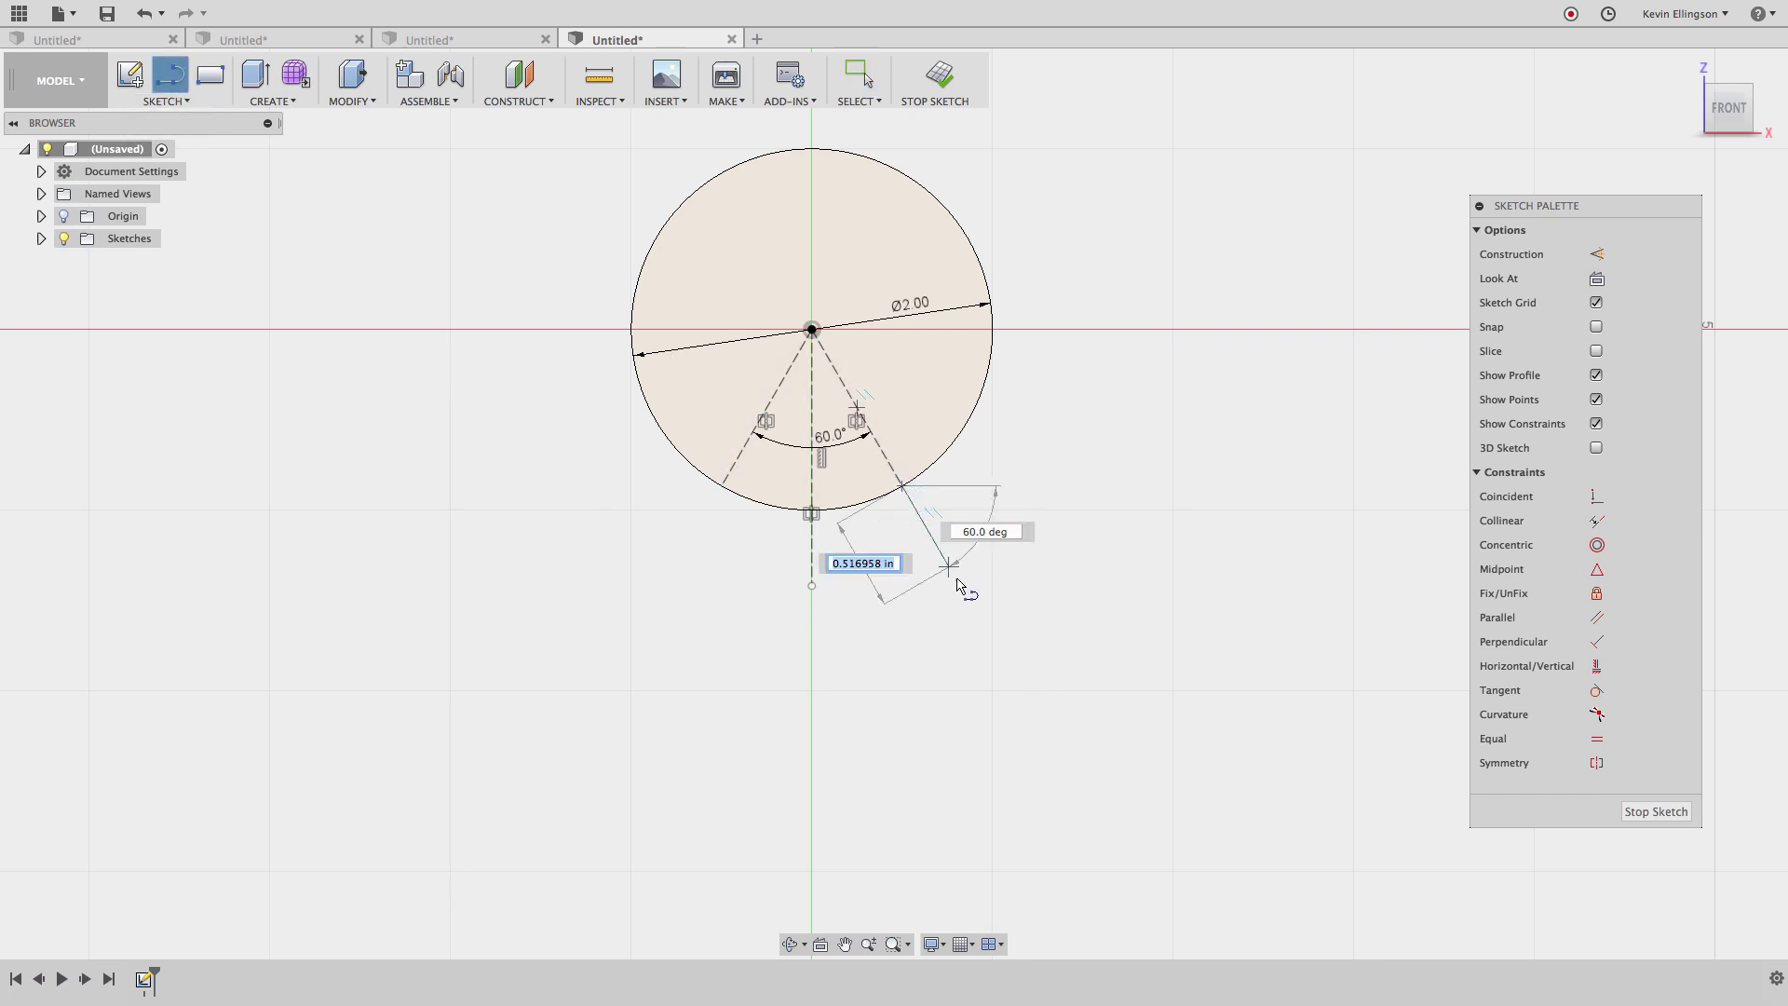
click(1017, 616)
click(634, 630)
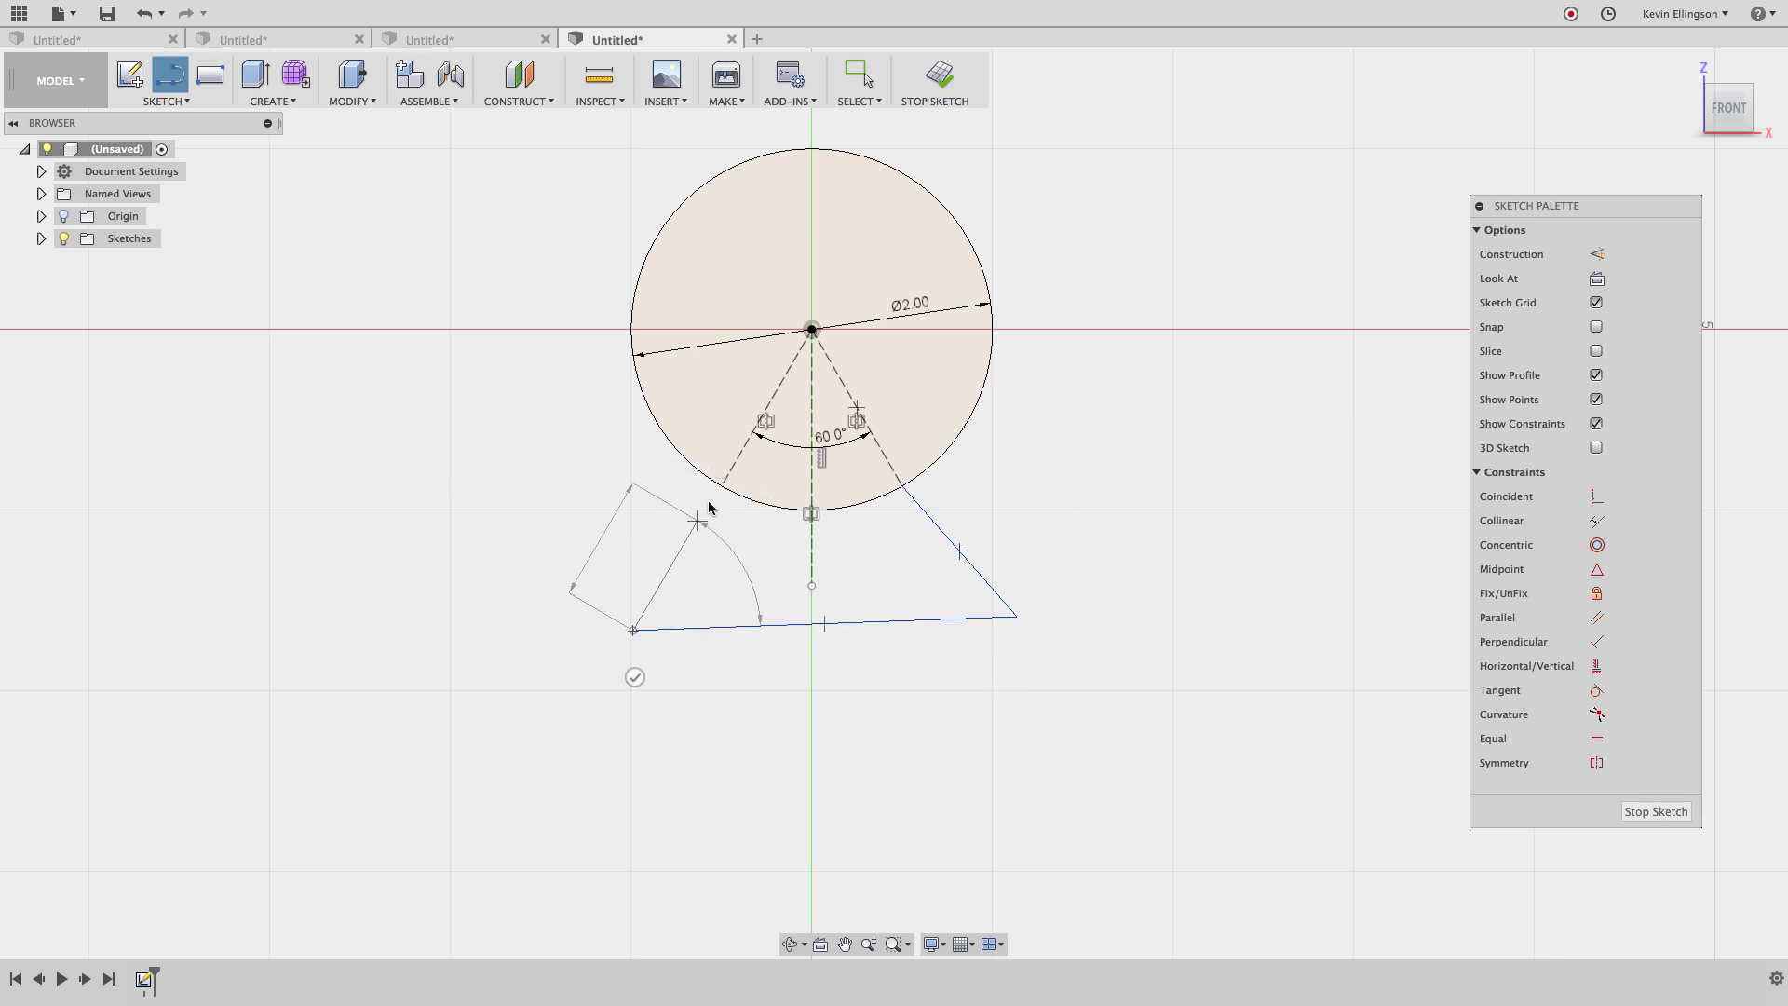
click(723, 484)
key(Escape)
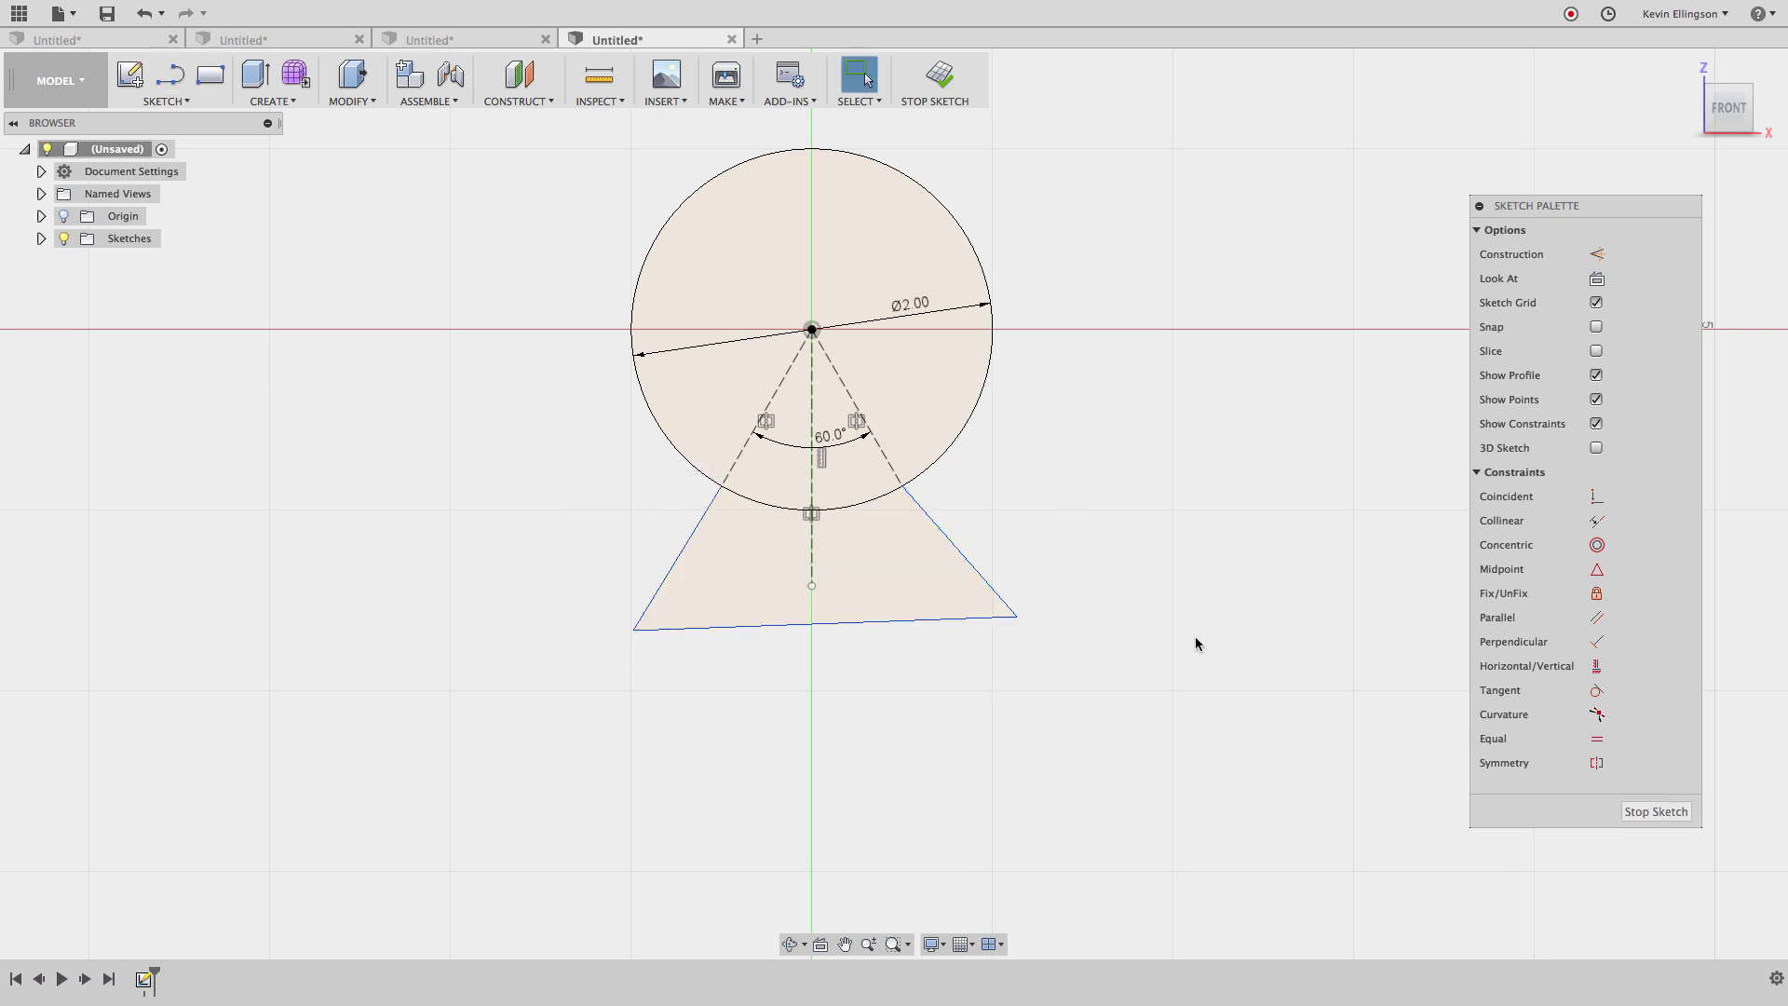
Step: Constrain the base line of the lower flare to be horizontal
click(1597, 665)
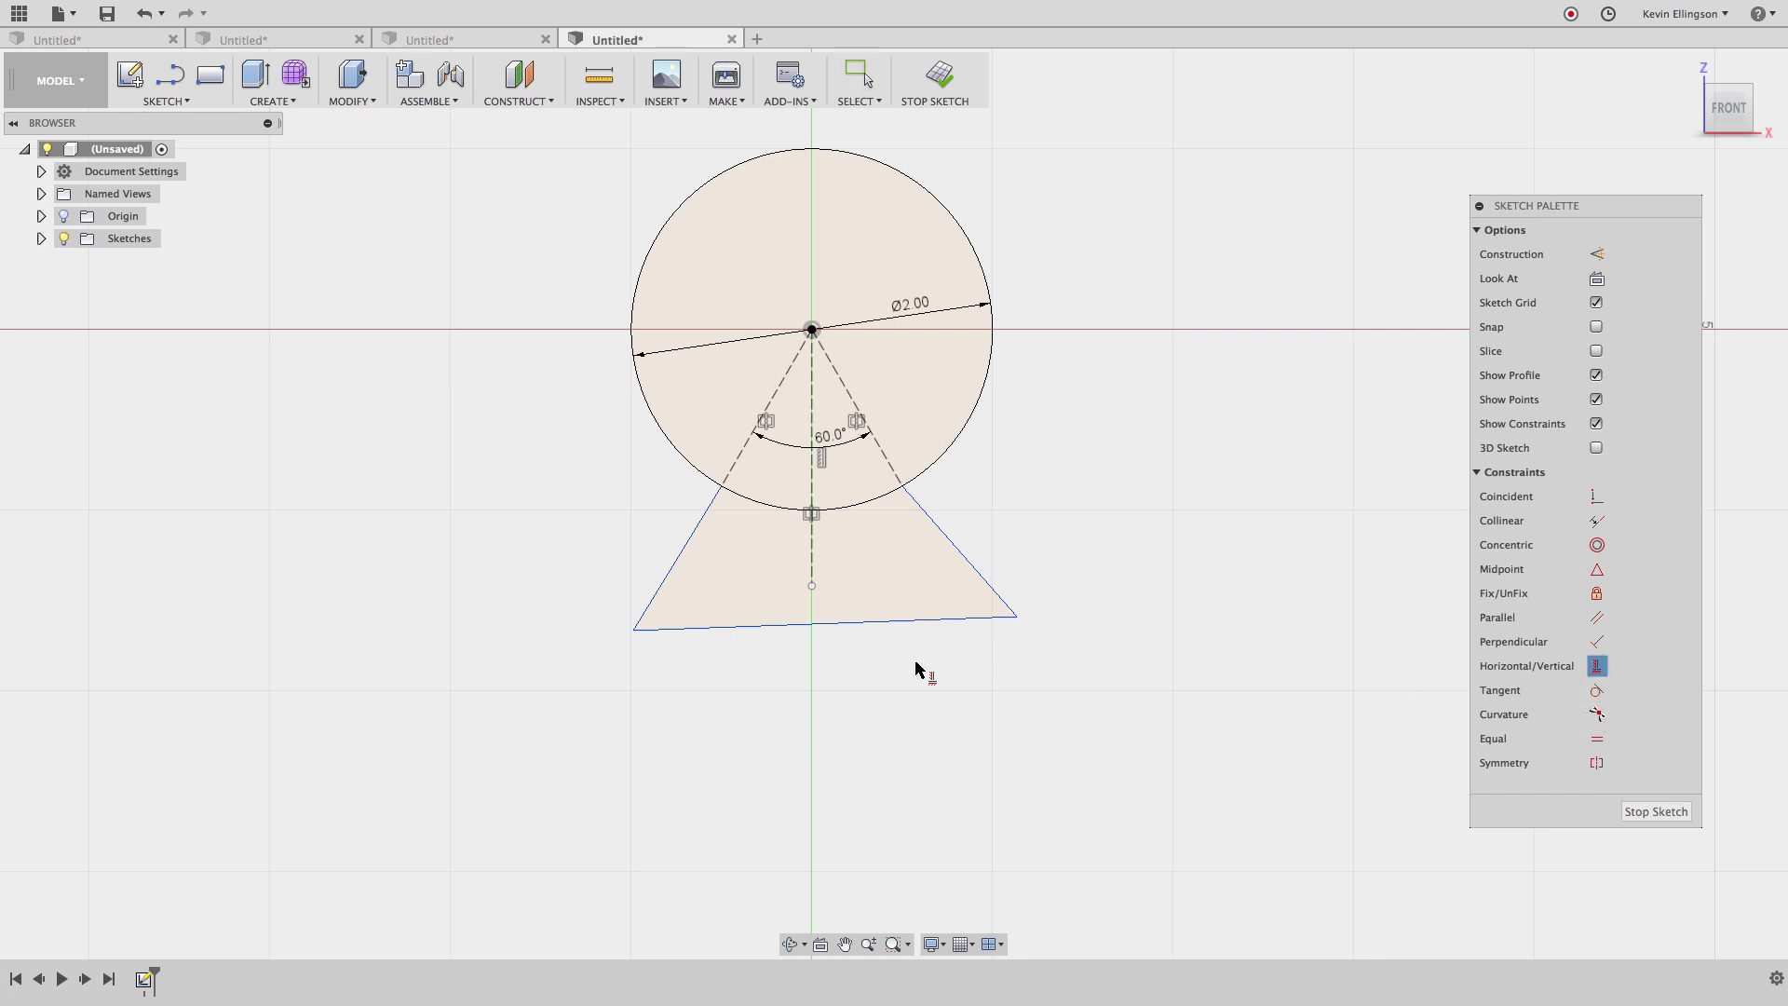
click(873, 624)
key(Escape)
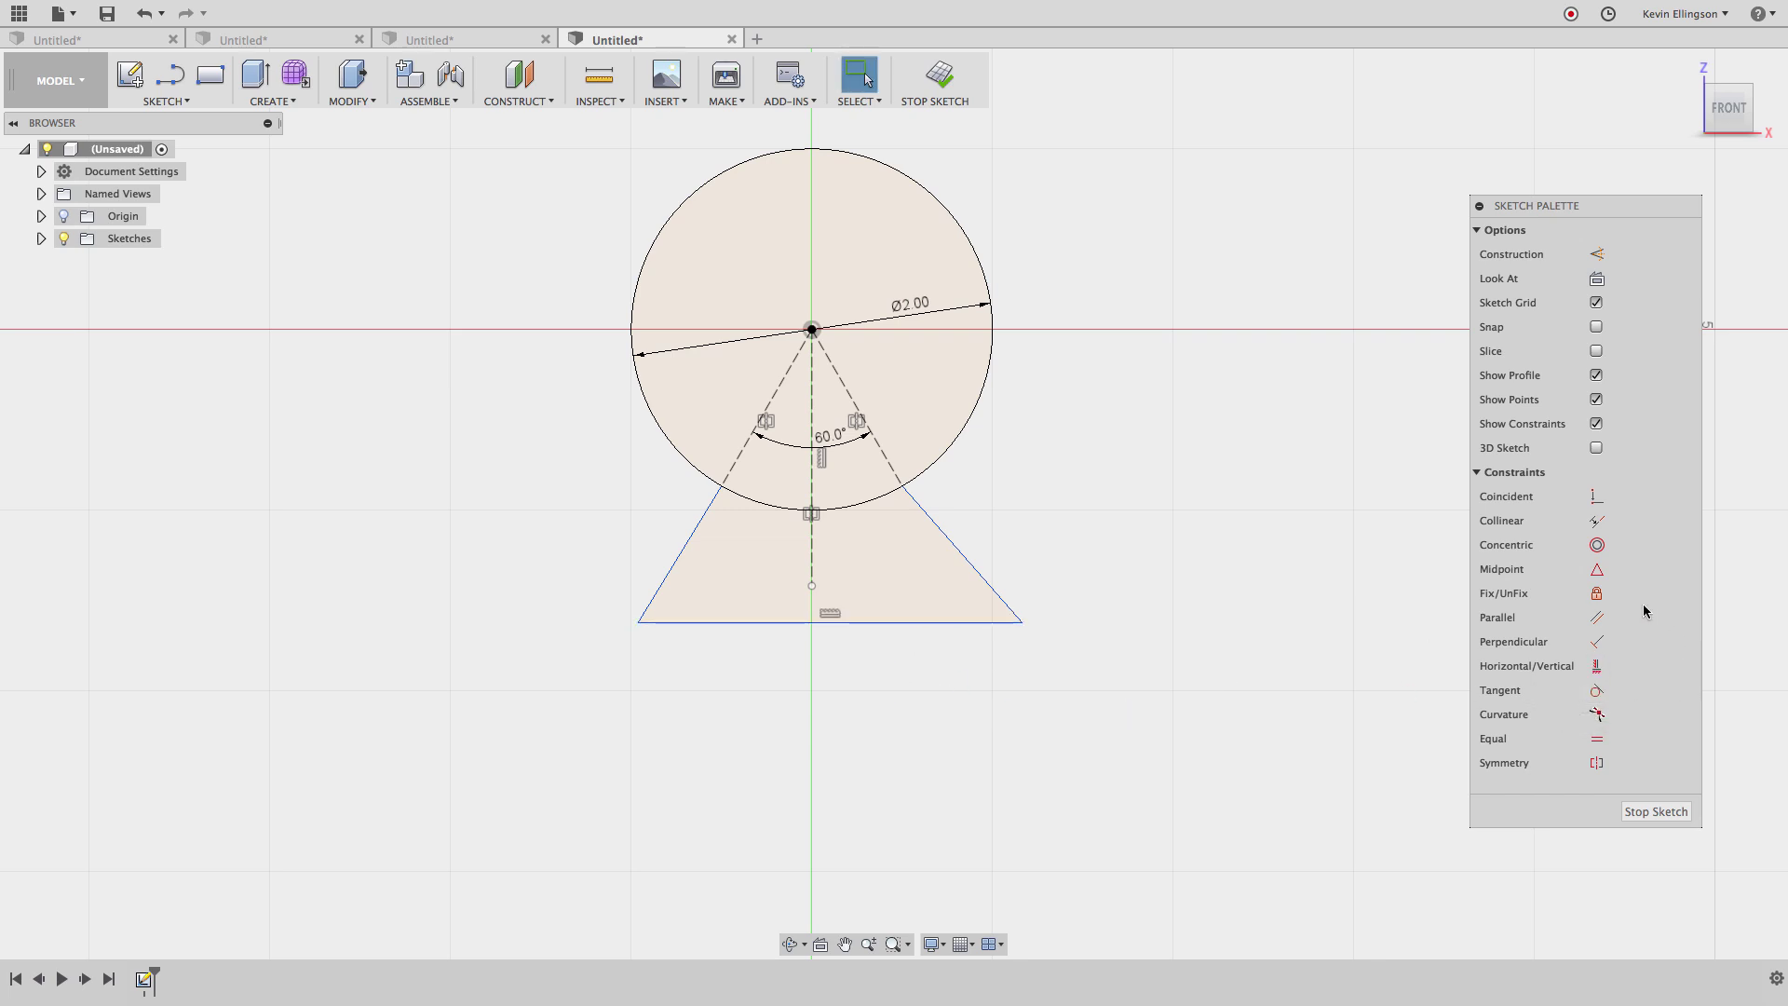
Step: Make each slanted side of the lower flare collinear with the construction radial line it meets
click(1596, 523)
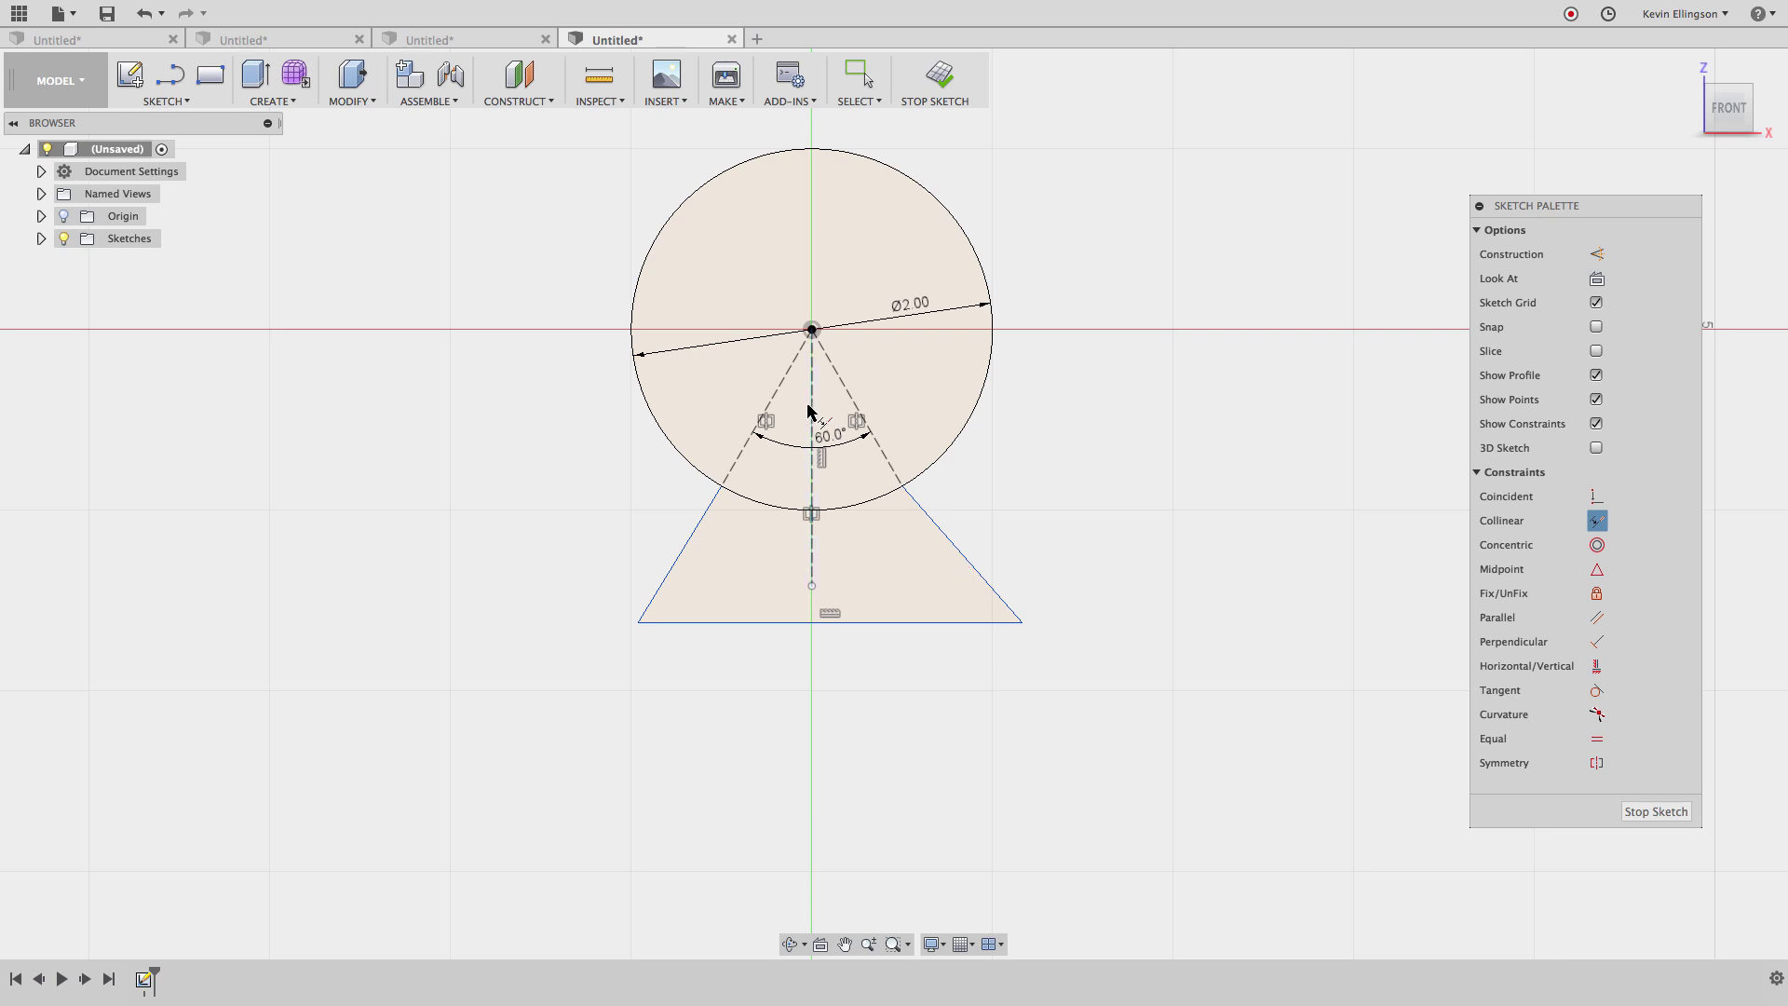
click(771, 416)
click(710, 511)
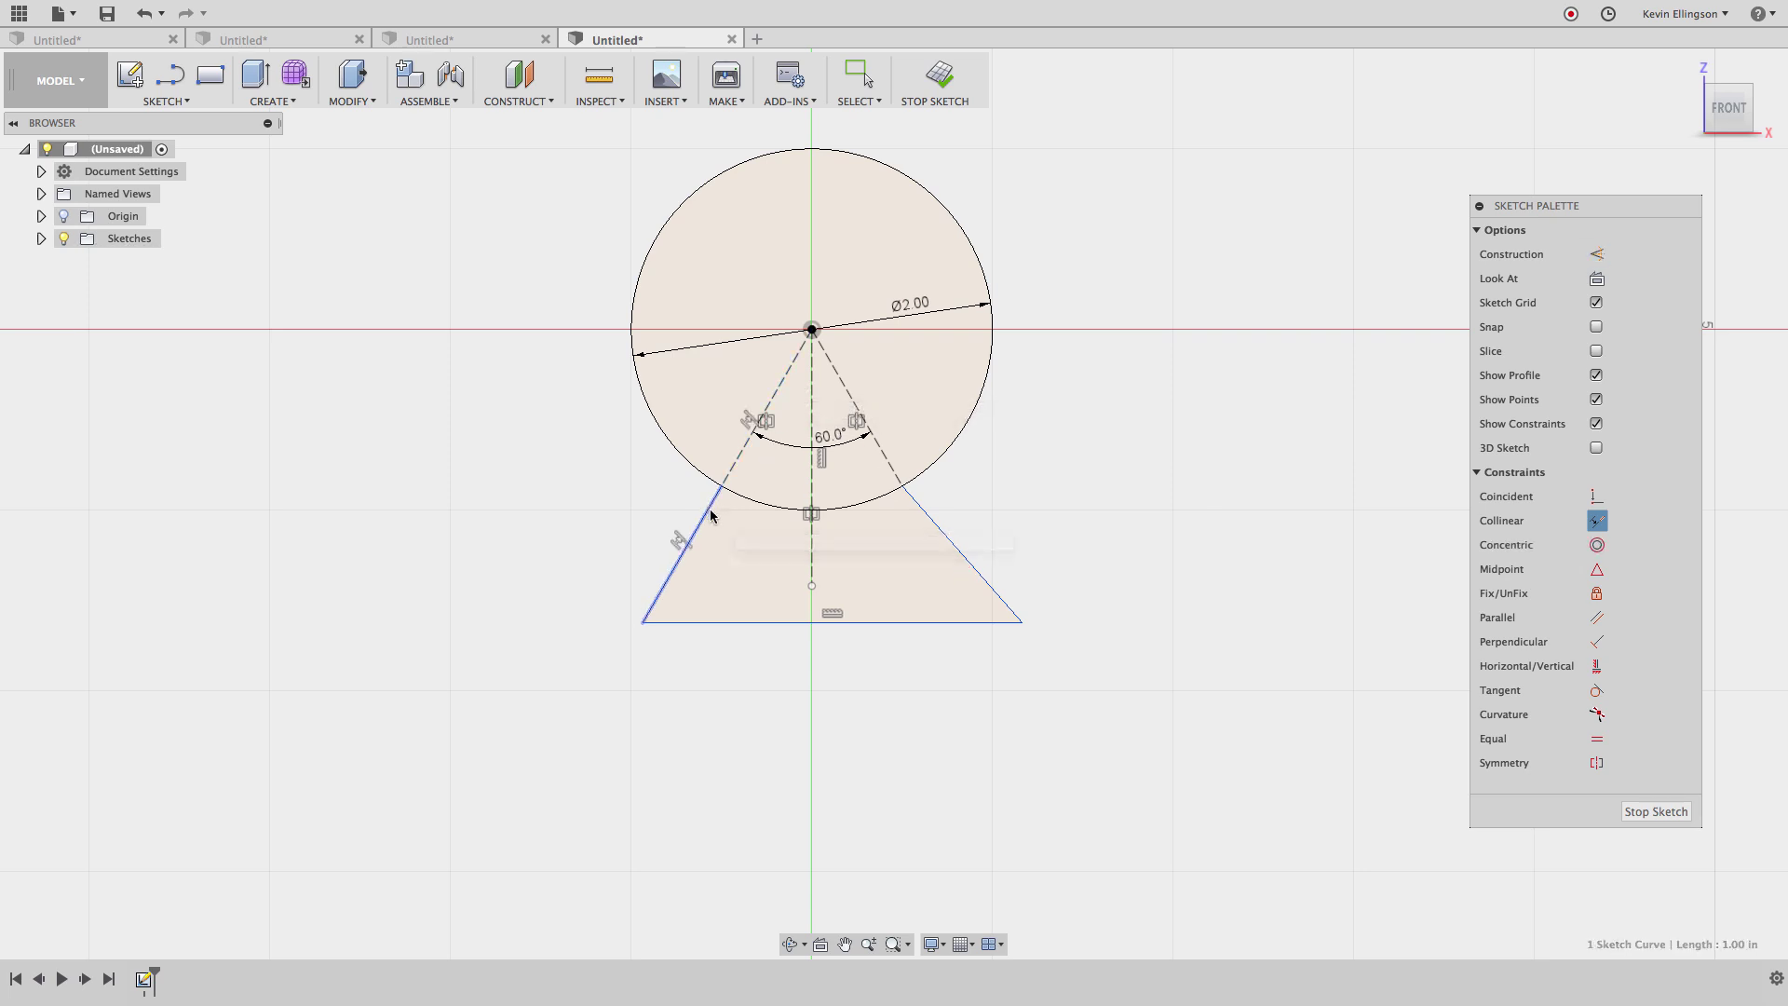
click(859, 413)
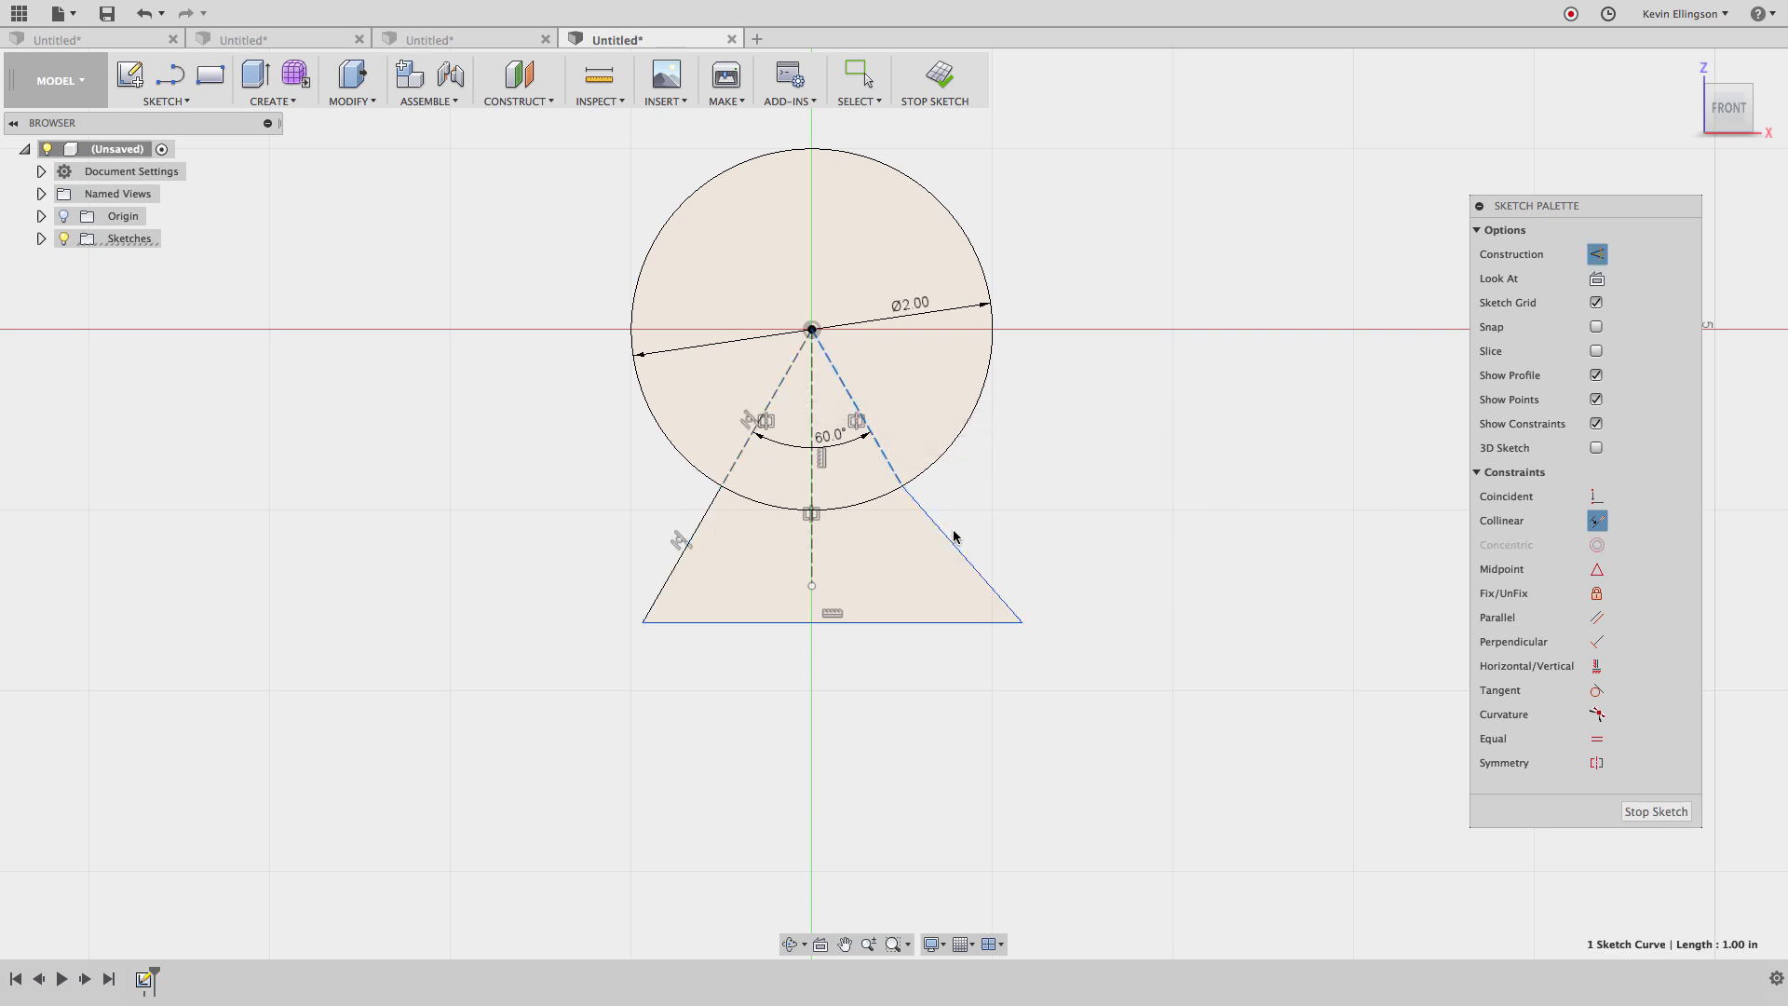
click(951, 540)
key(Escape)
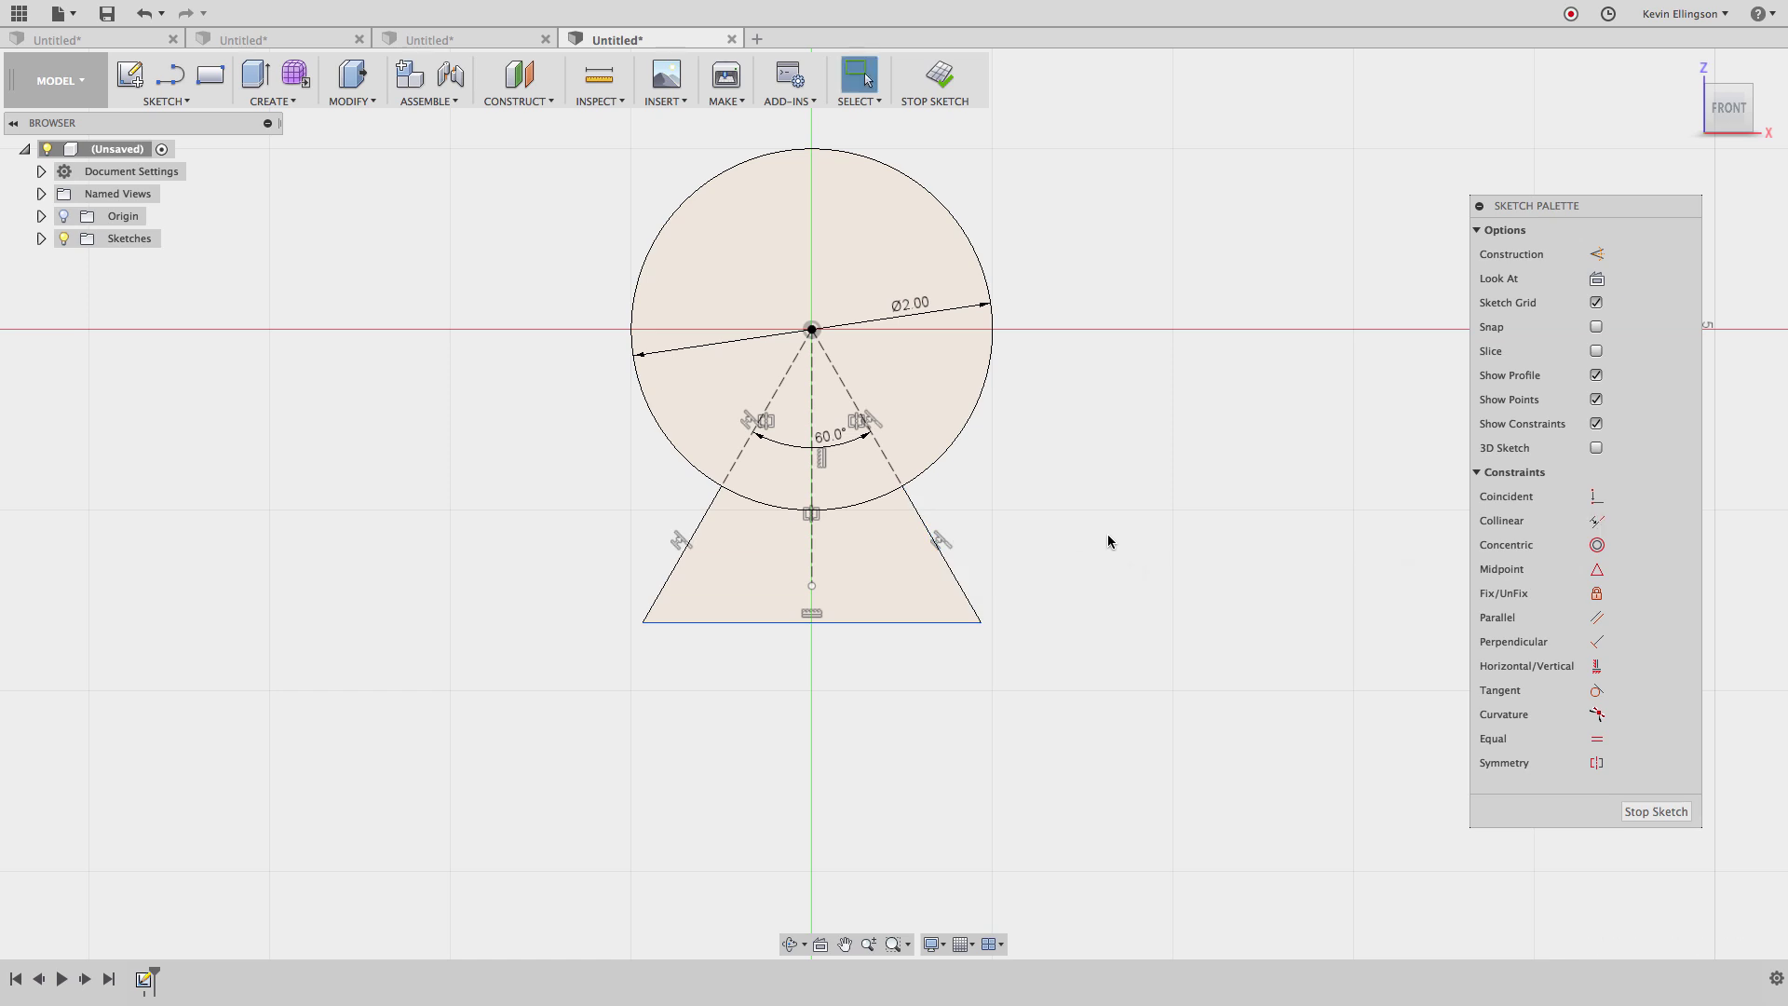
Step: Dimension the distance from the circle's centre to the lower flare's base line as 2 in
key(d)
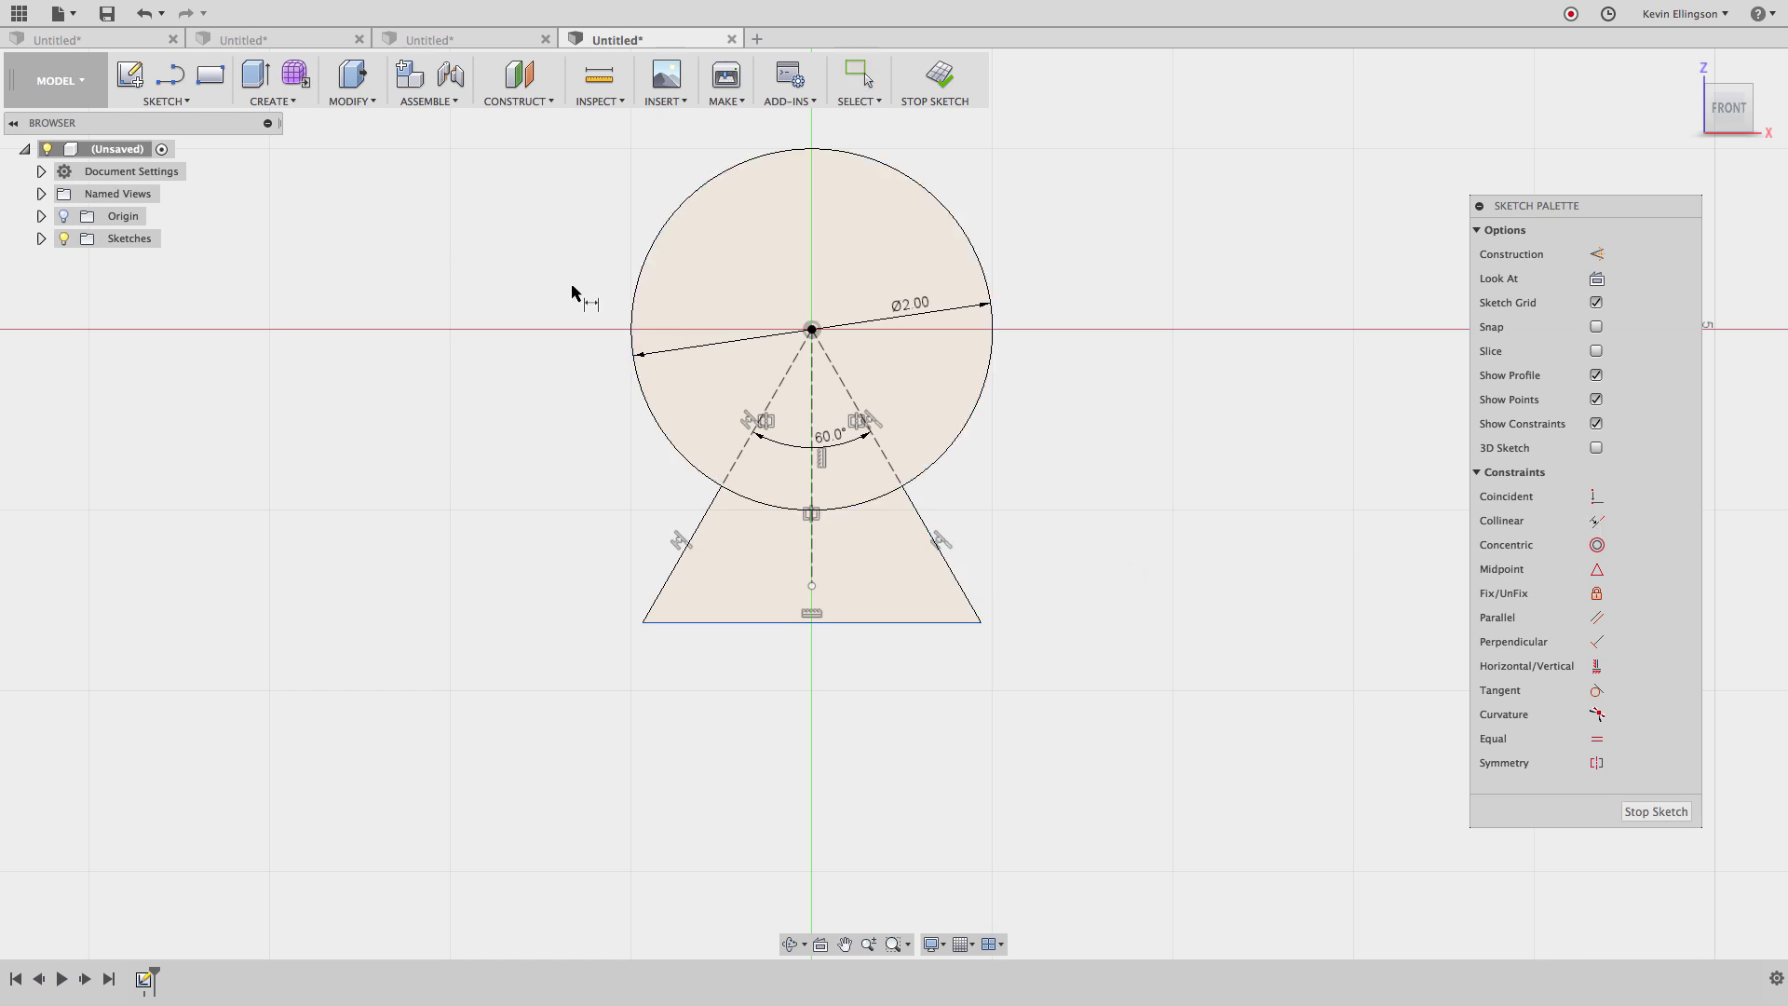
click(811, 329)
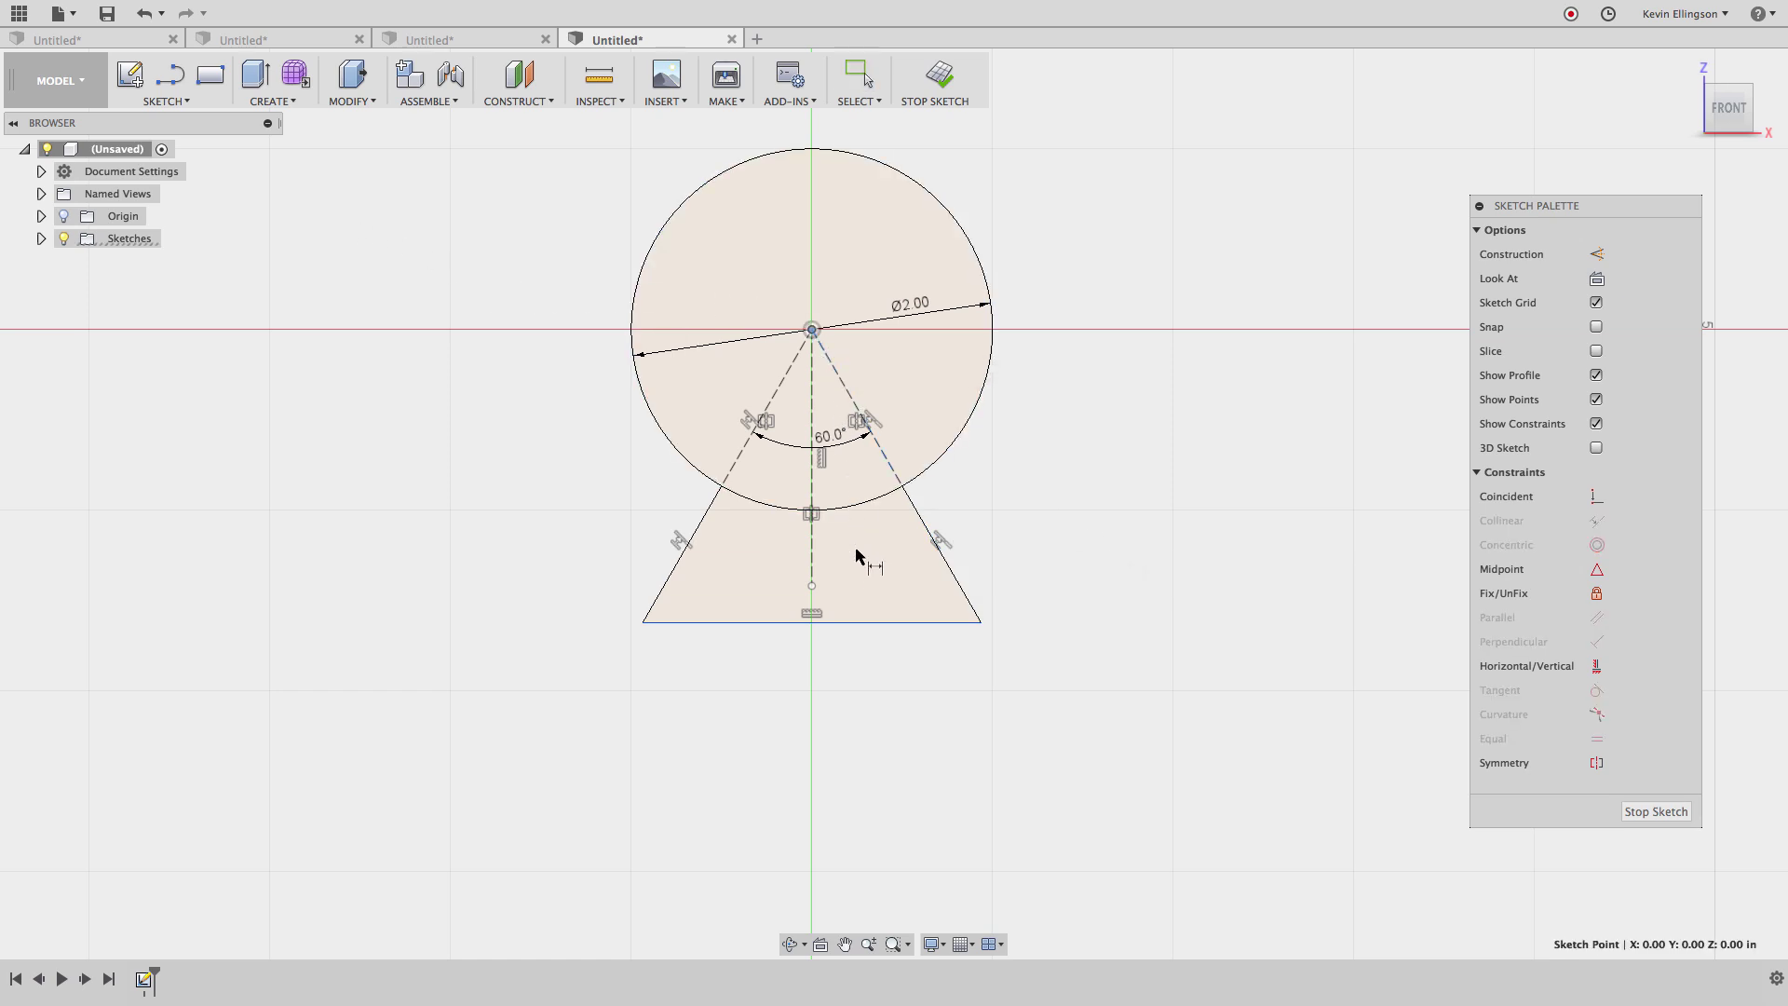
click(851, 621)
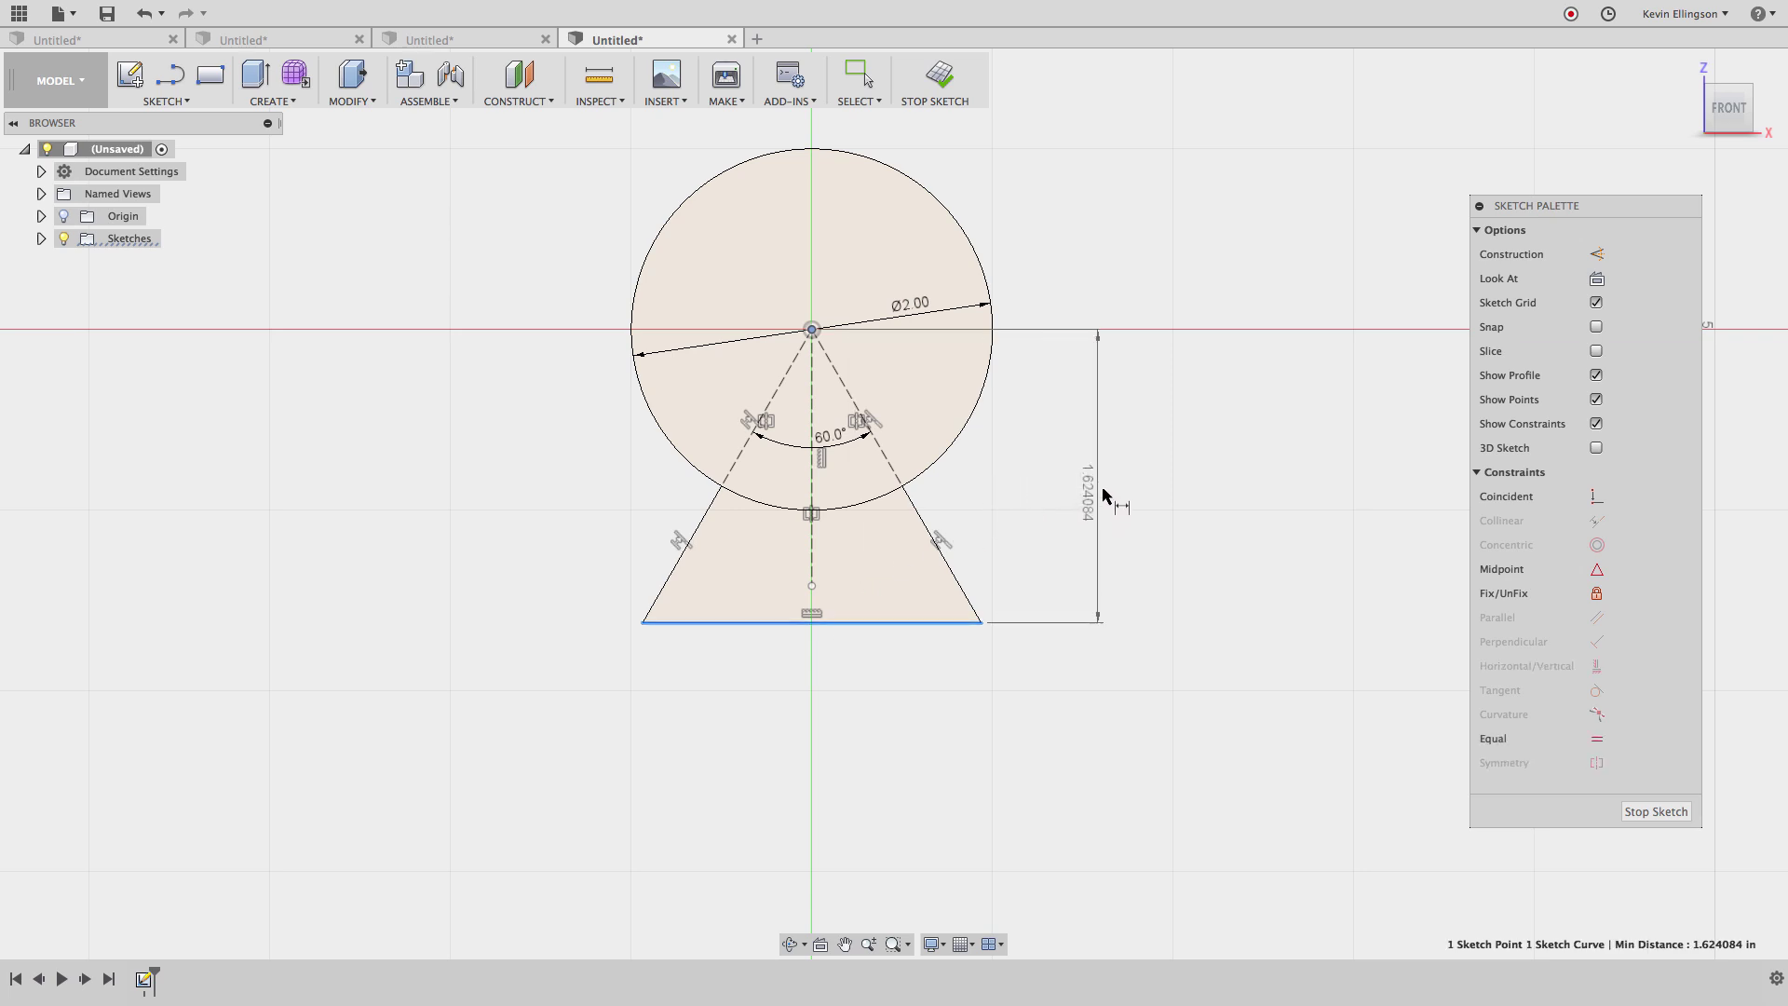
click(1103, 488)
key(Return)
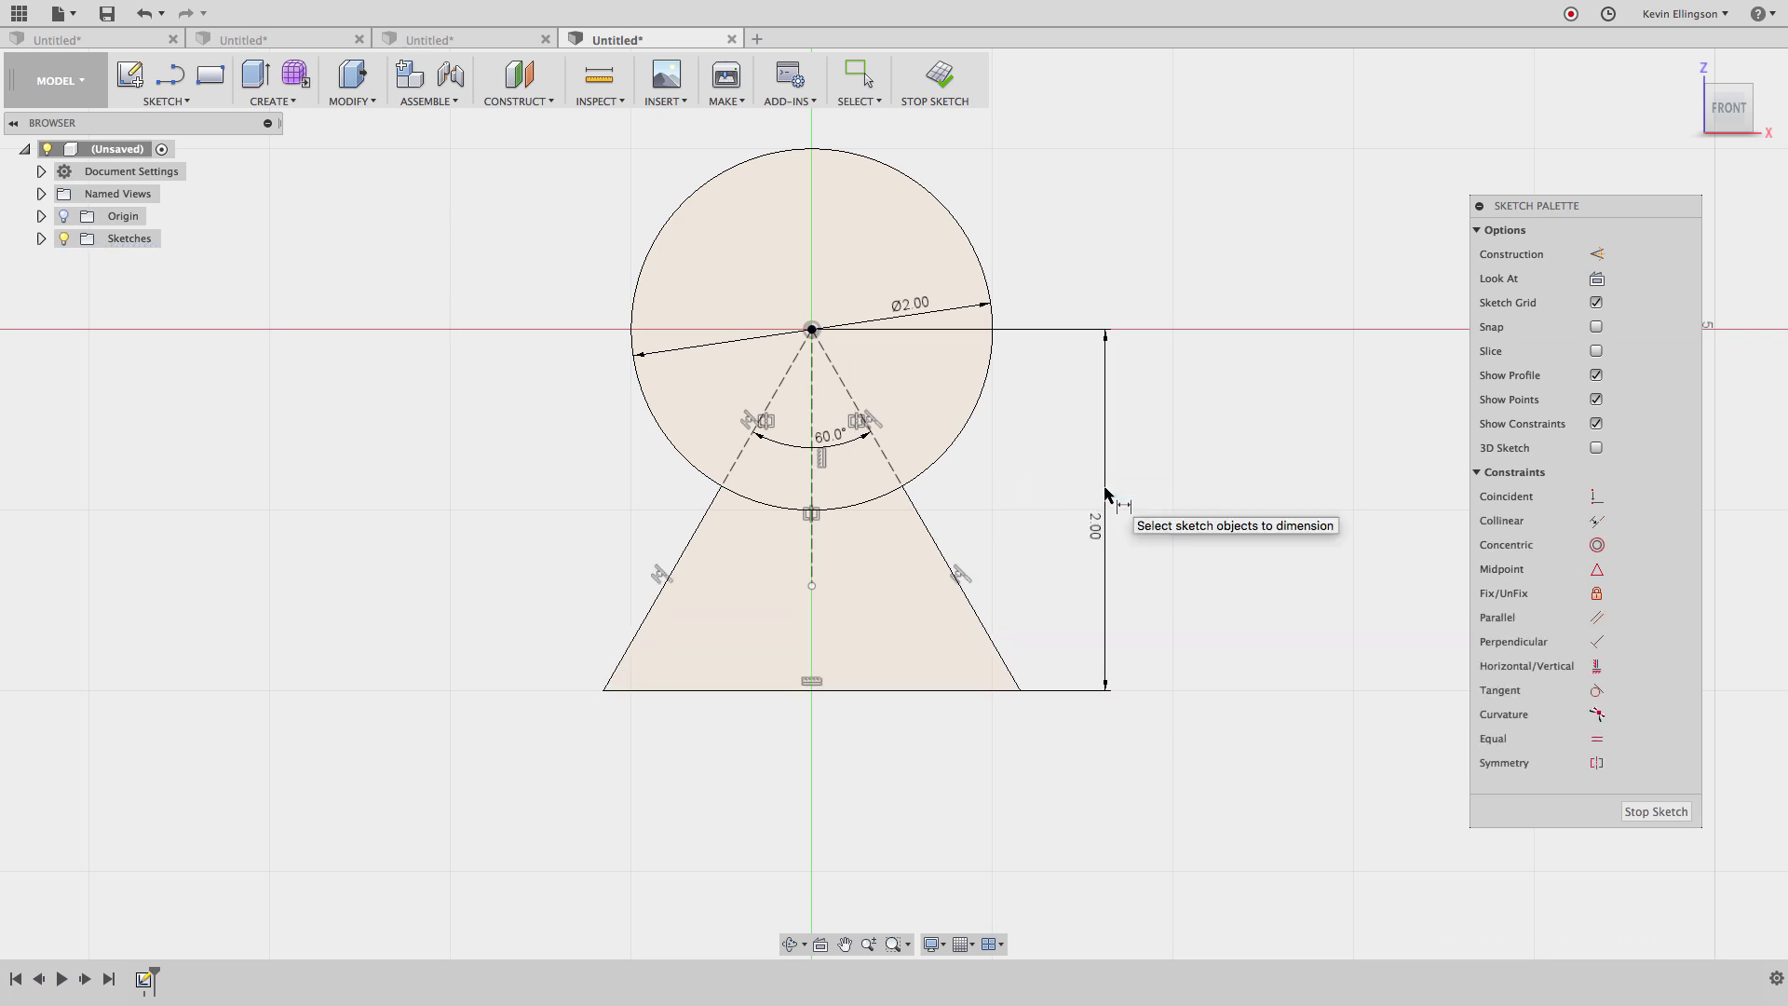
key(Escape)
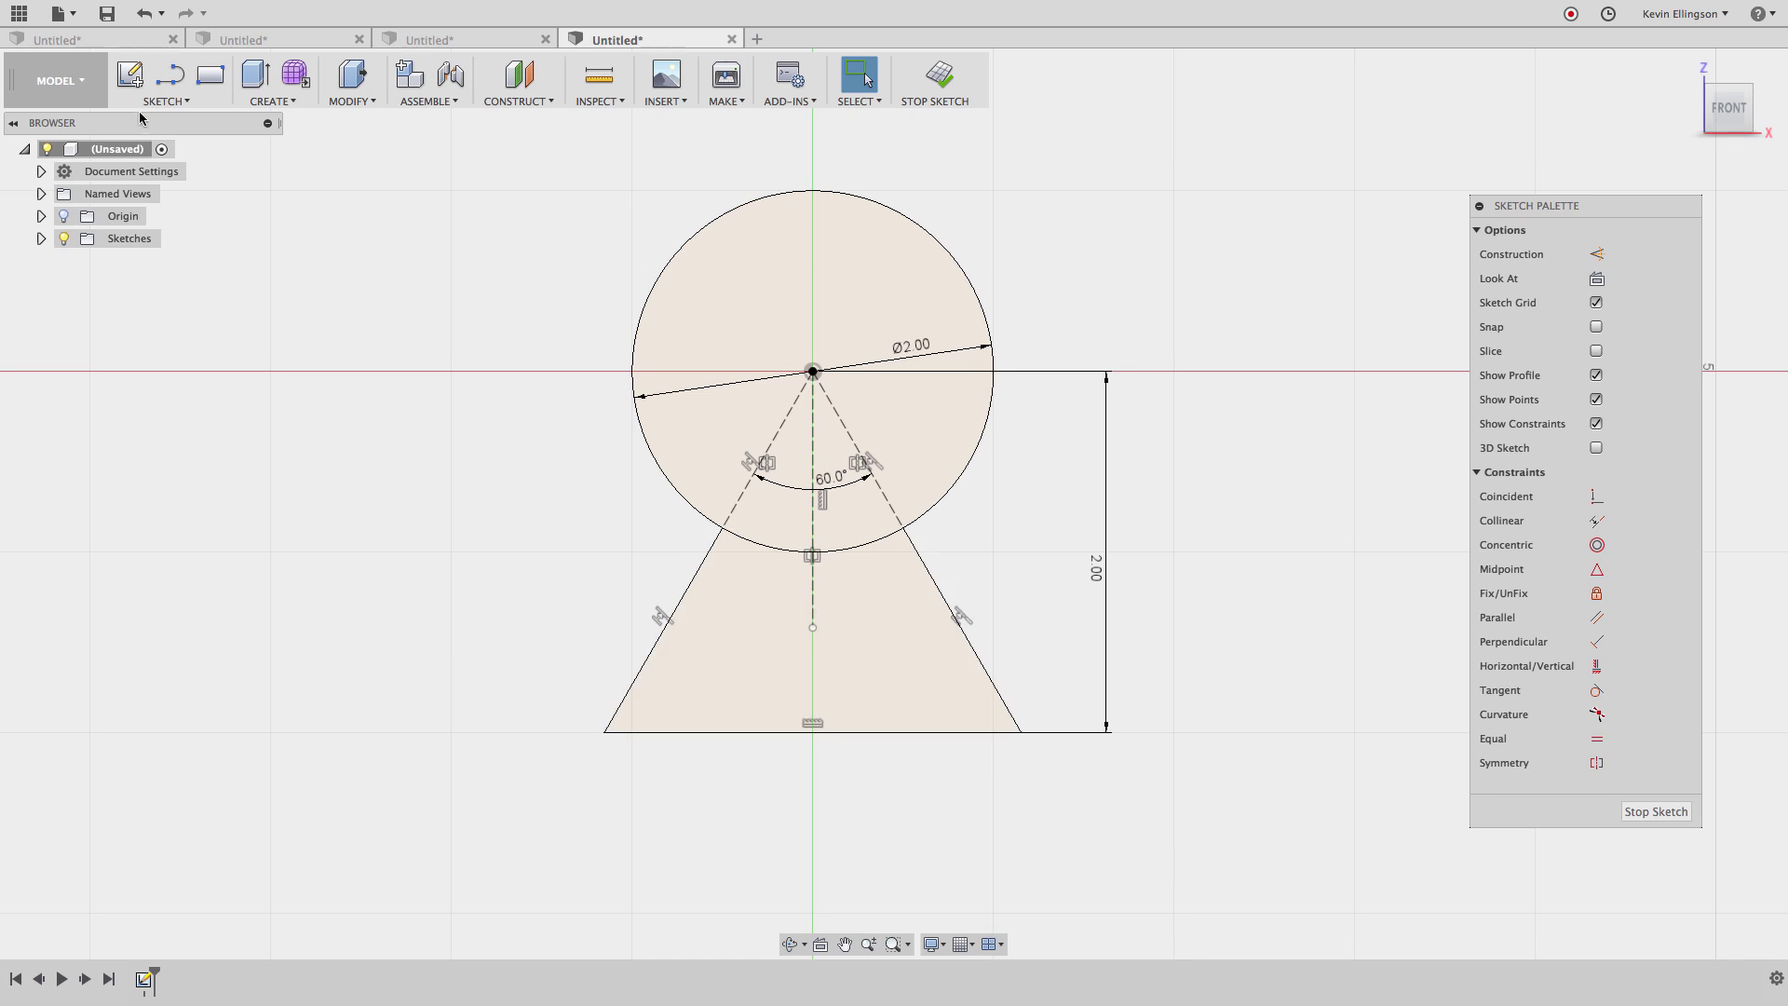
Step: Examine the upper flare of the finished reference profile in the second open document, and return to the current sketch
click(317, 38)
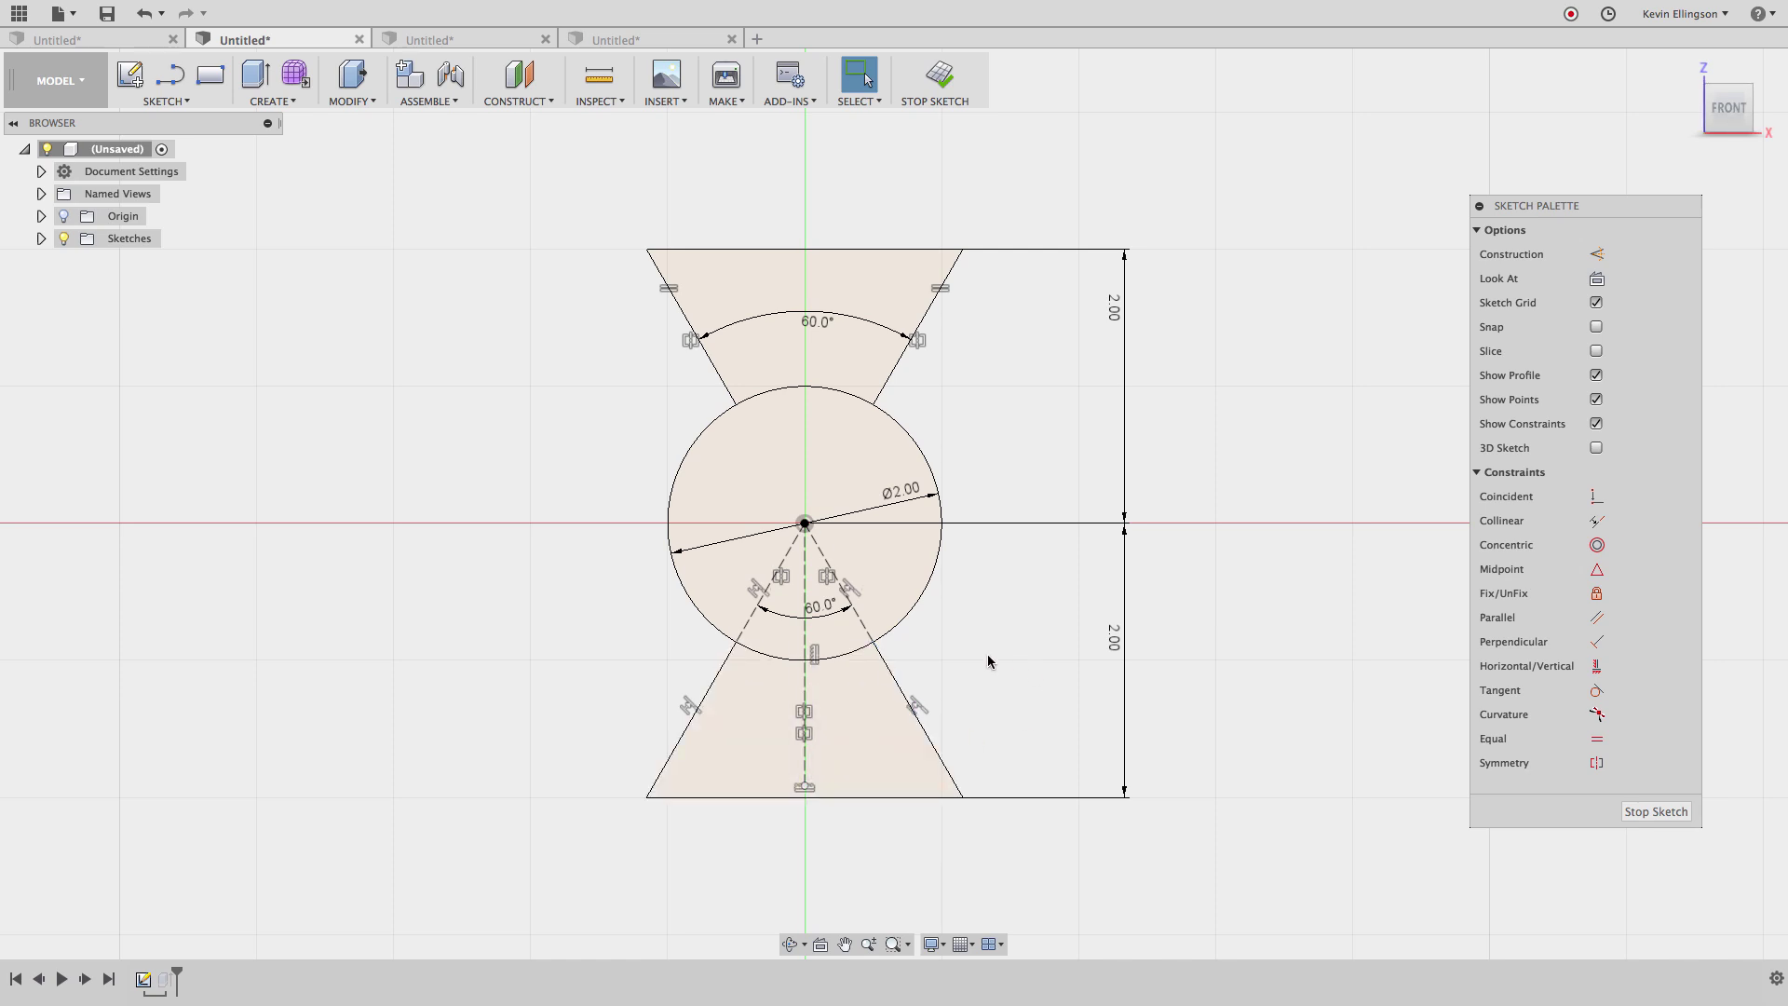
click(615, 39)
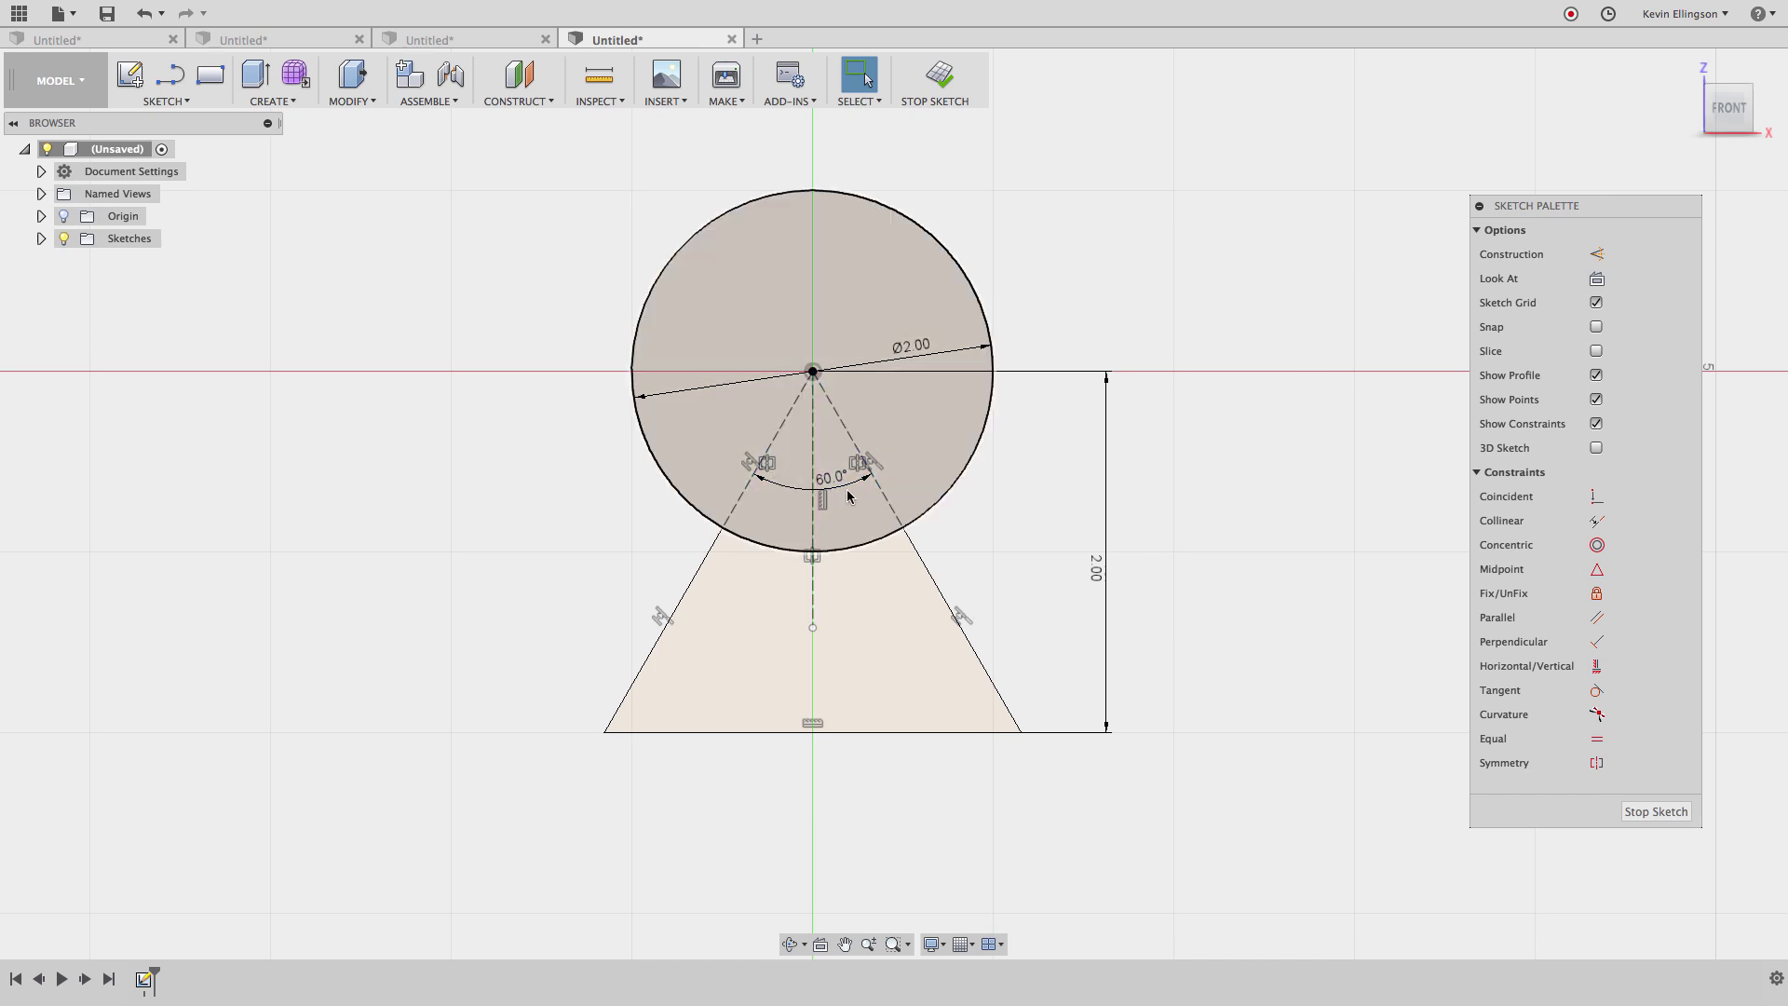
middle_drag(842, 496, 844, 511)
scroll(844, 510, up, 5)
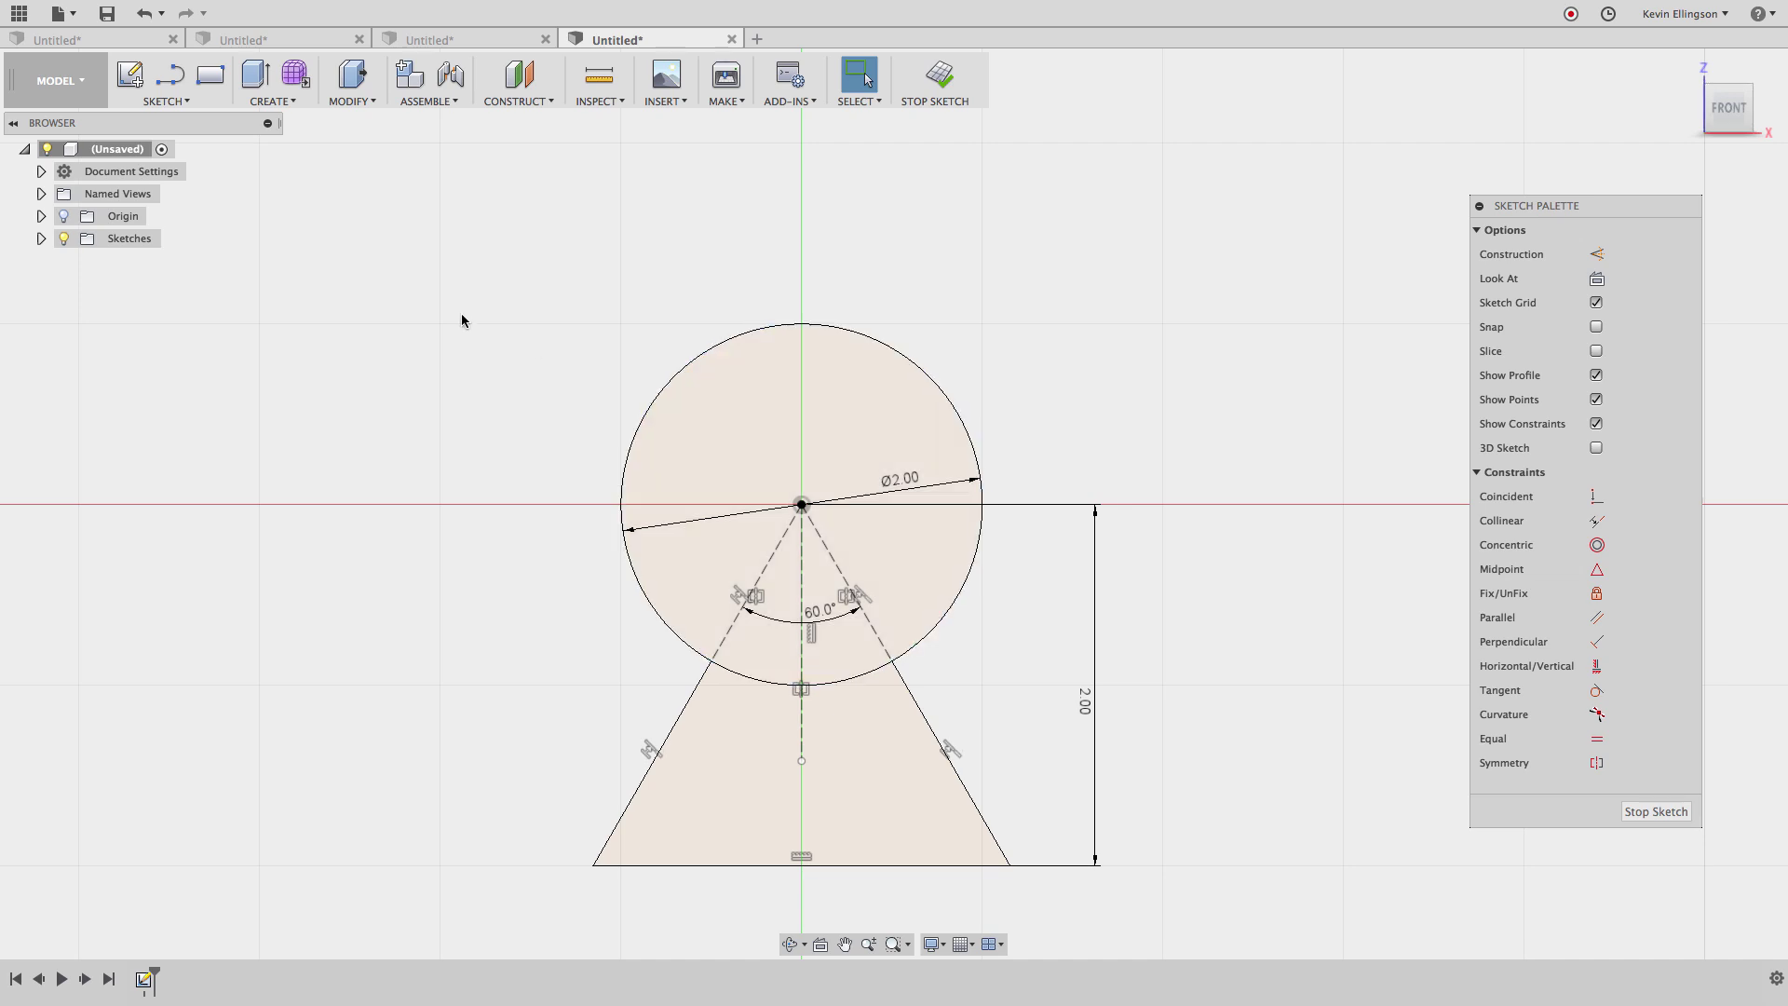
click(169, 75)
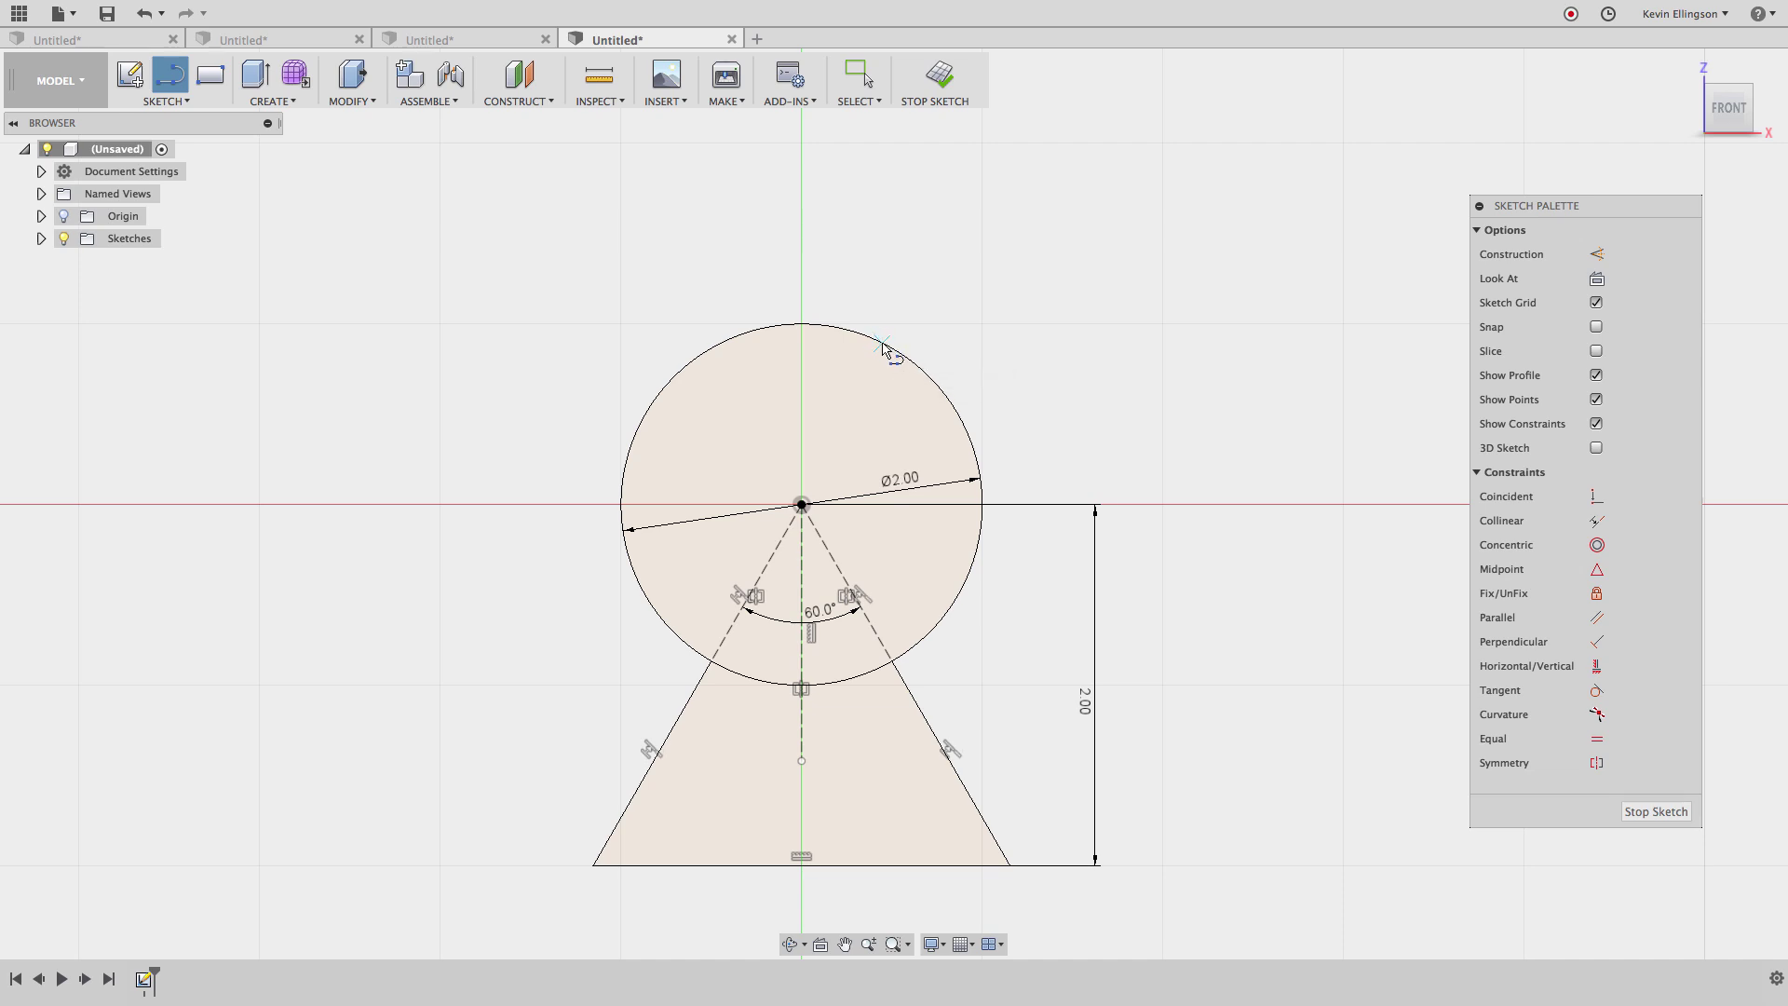
click(834, 328)
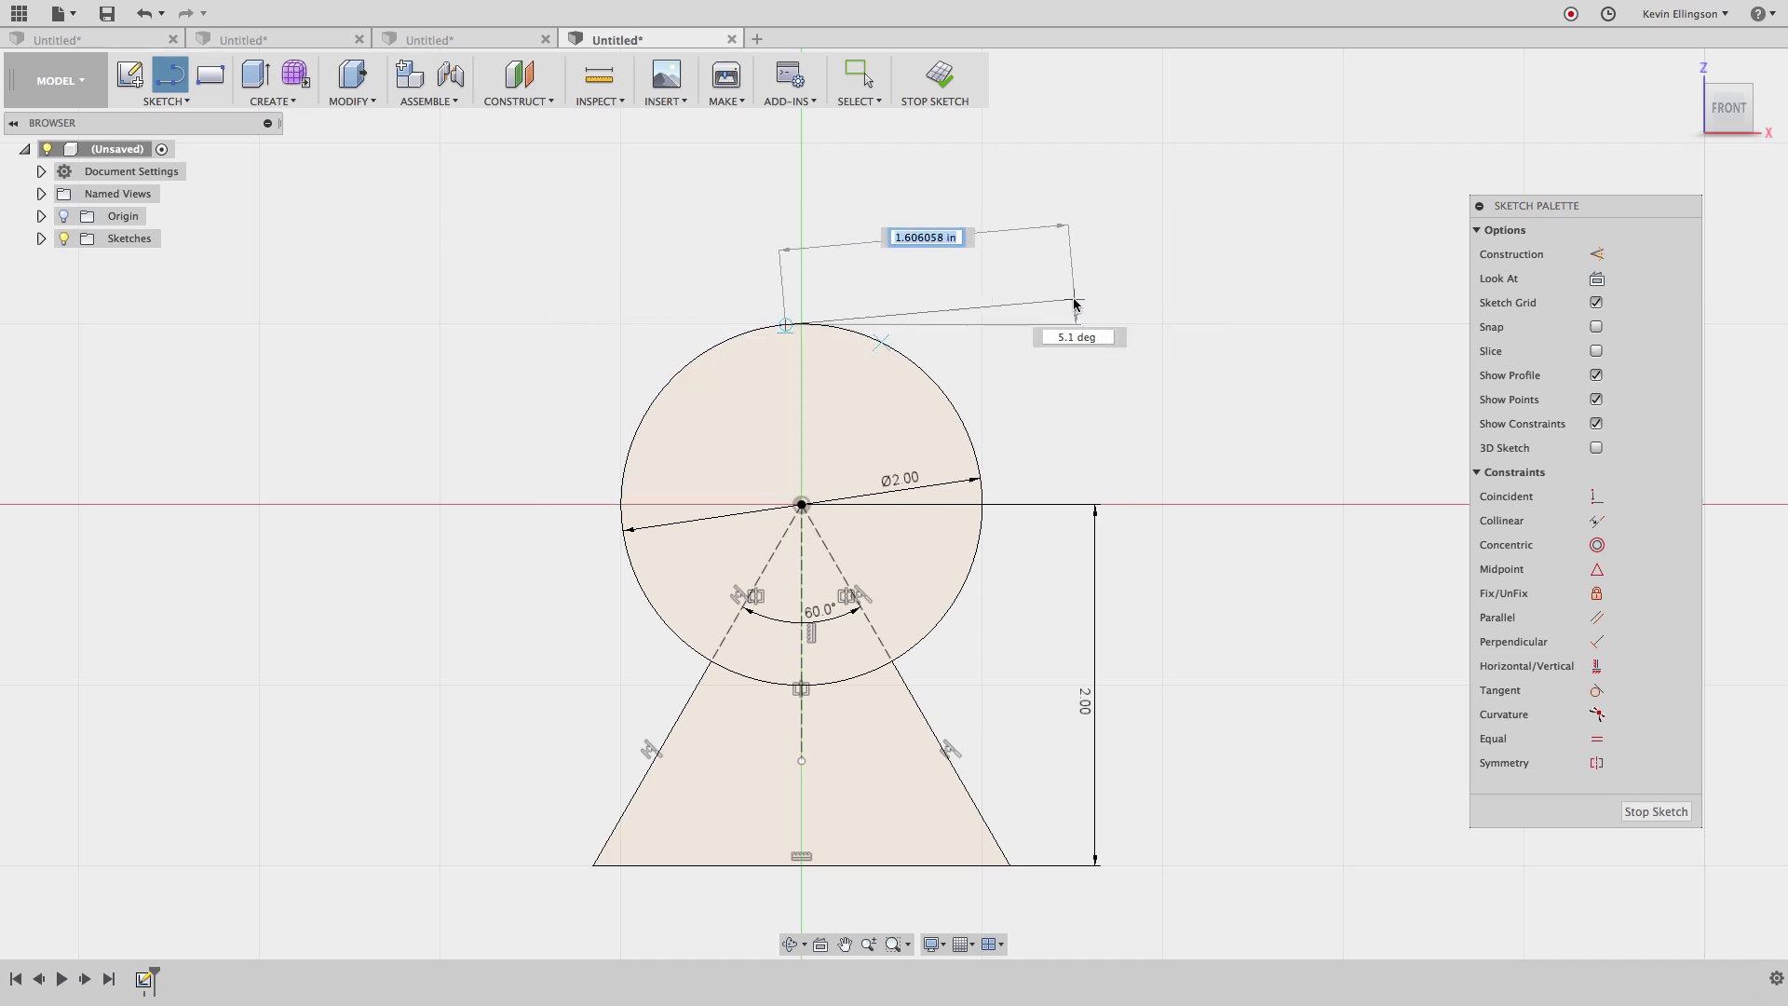
key(Escape)
click(1004, 311)
key(Delete)
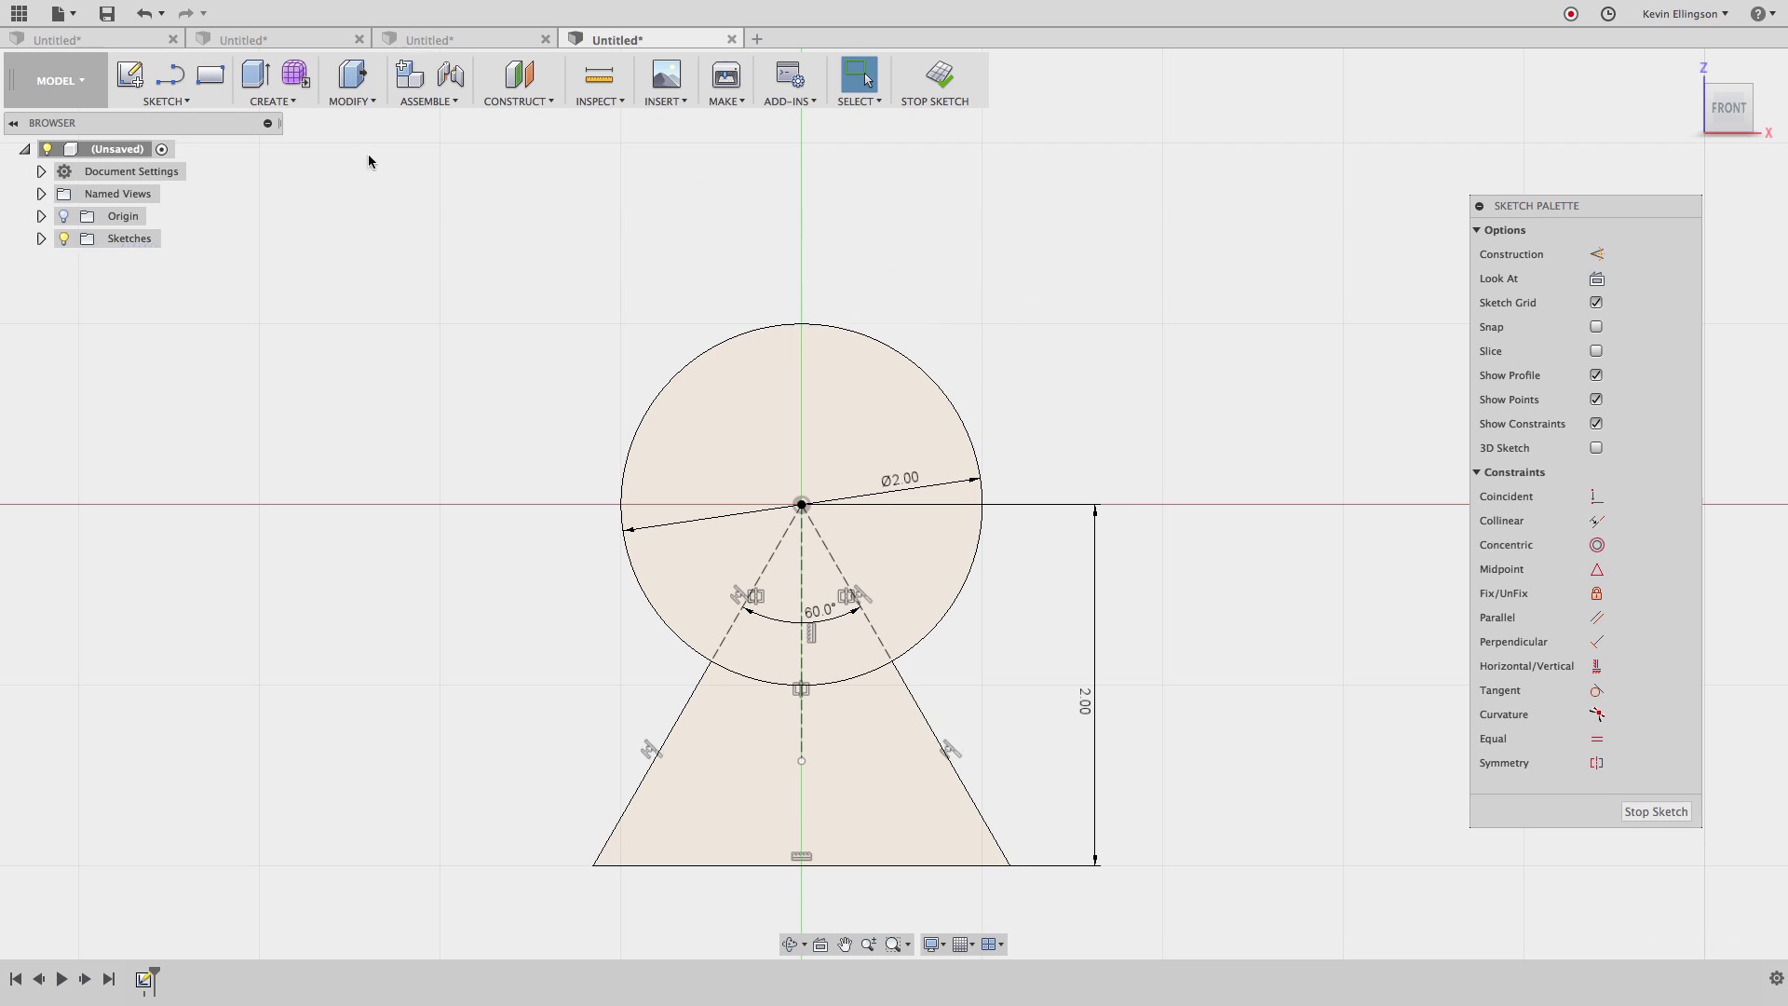
click(169, 75)
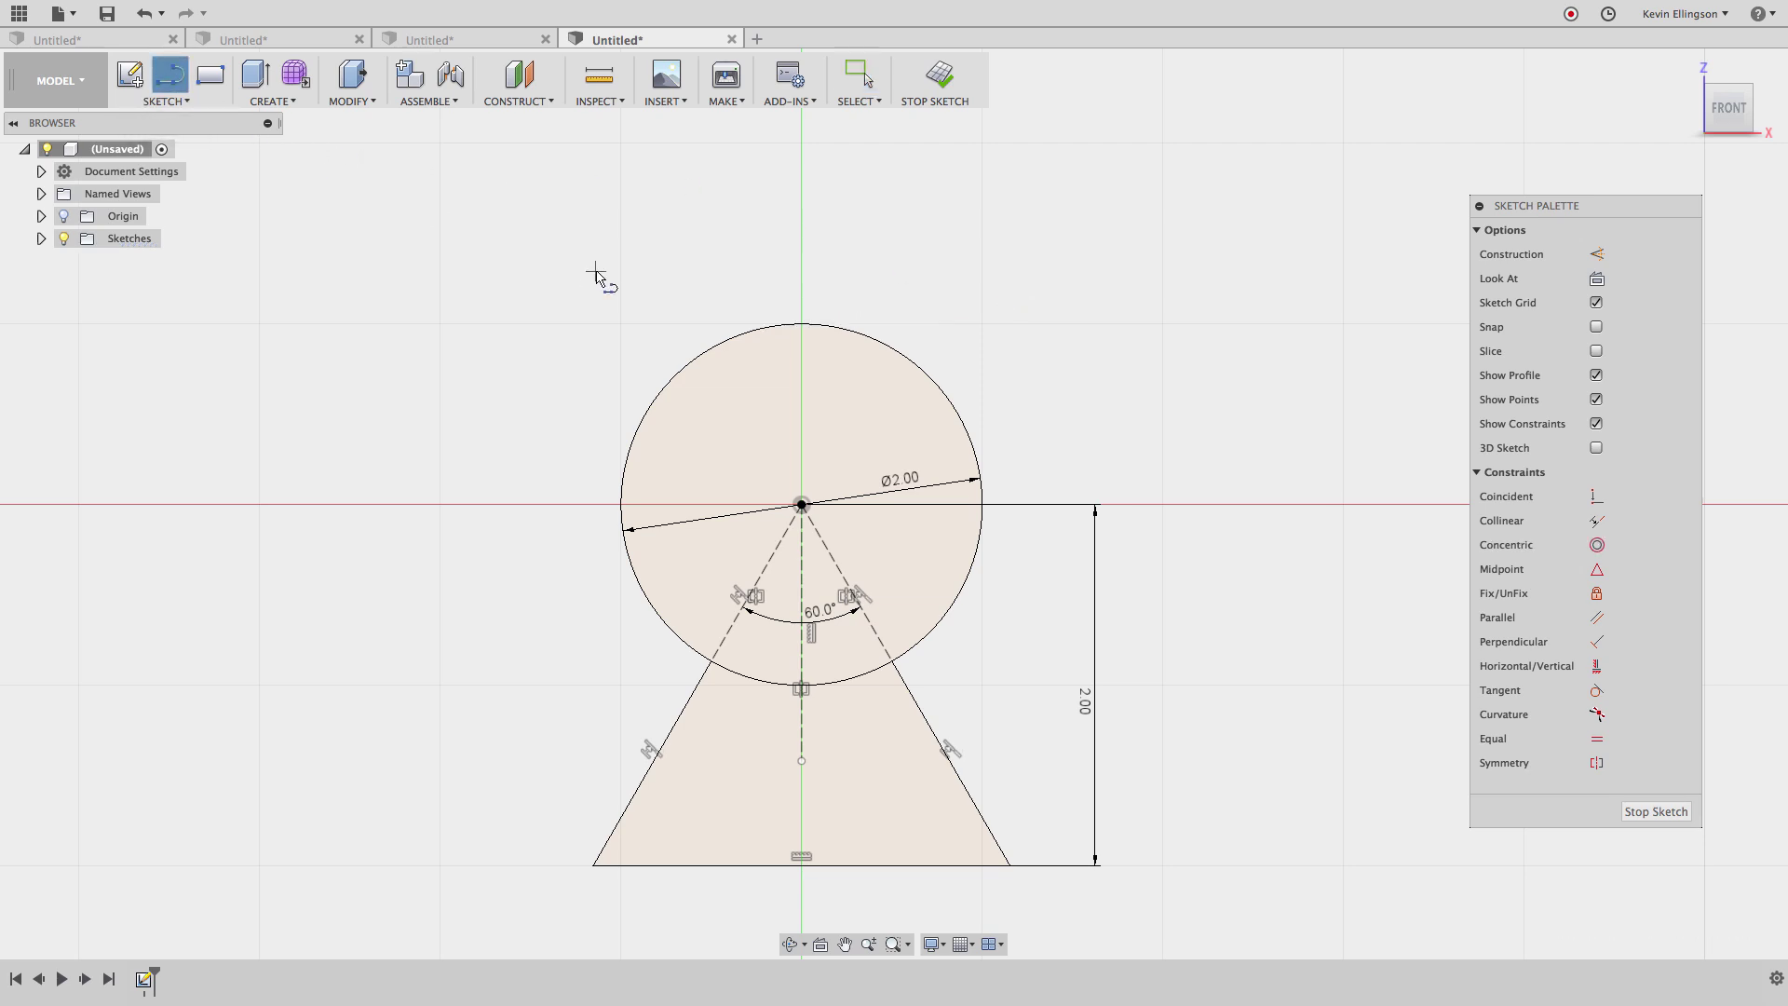
click(801, 325)
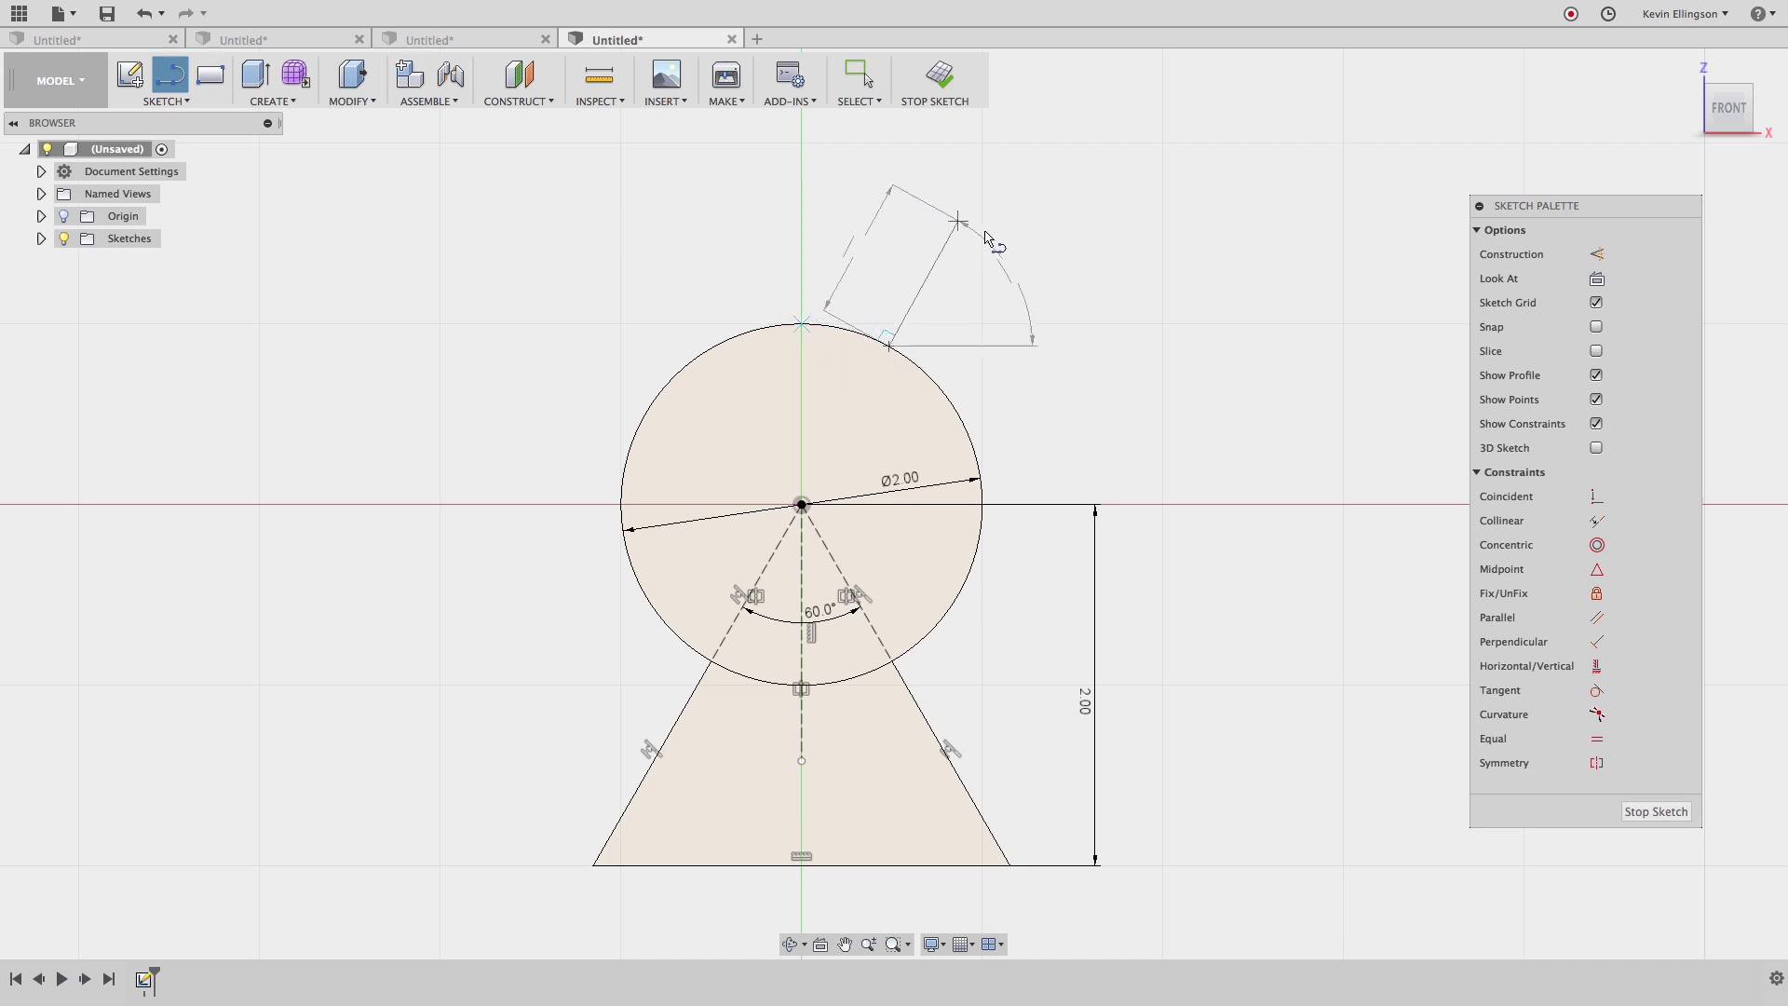
click(801, 325)
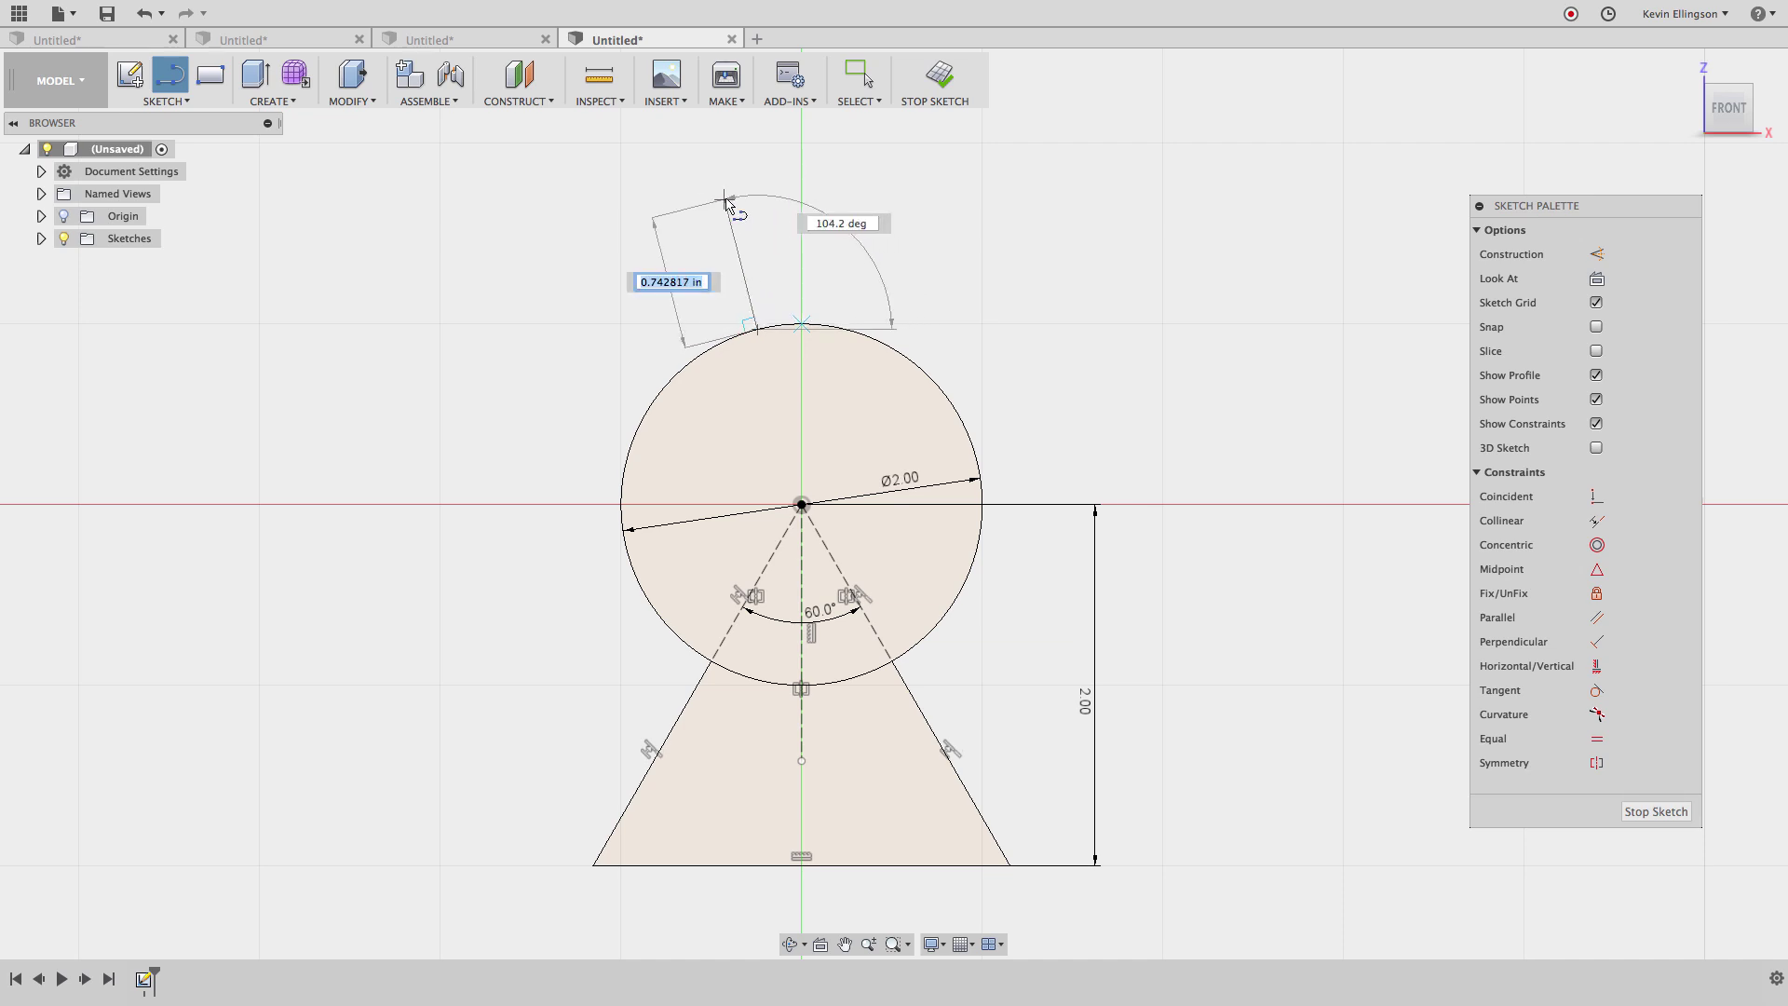
click(797, 191)
key(Escape)
drag(838, 214, 892, 283)
key(Delete)
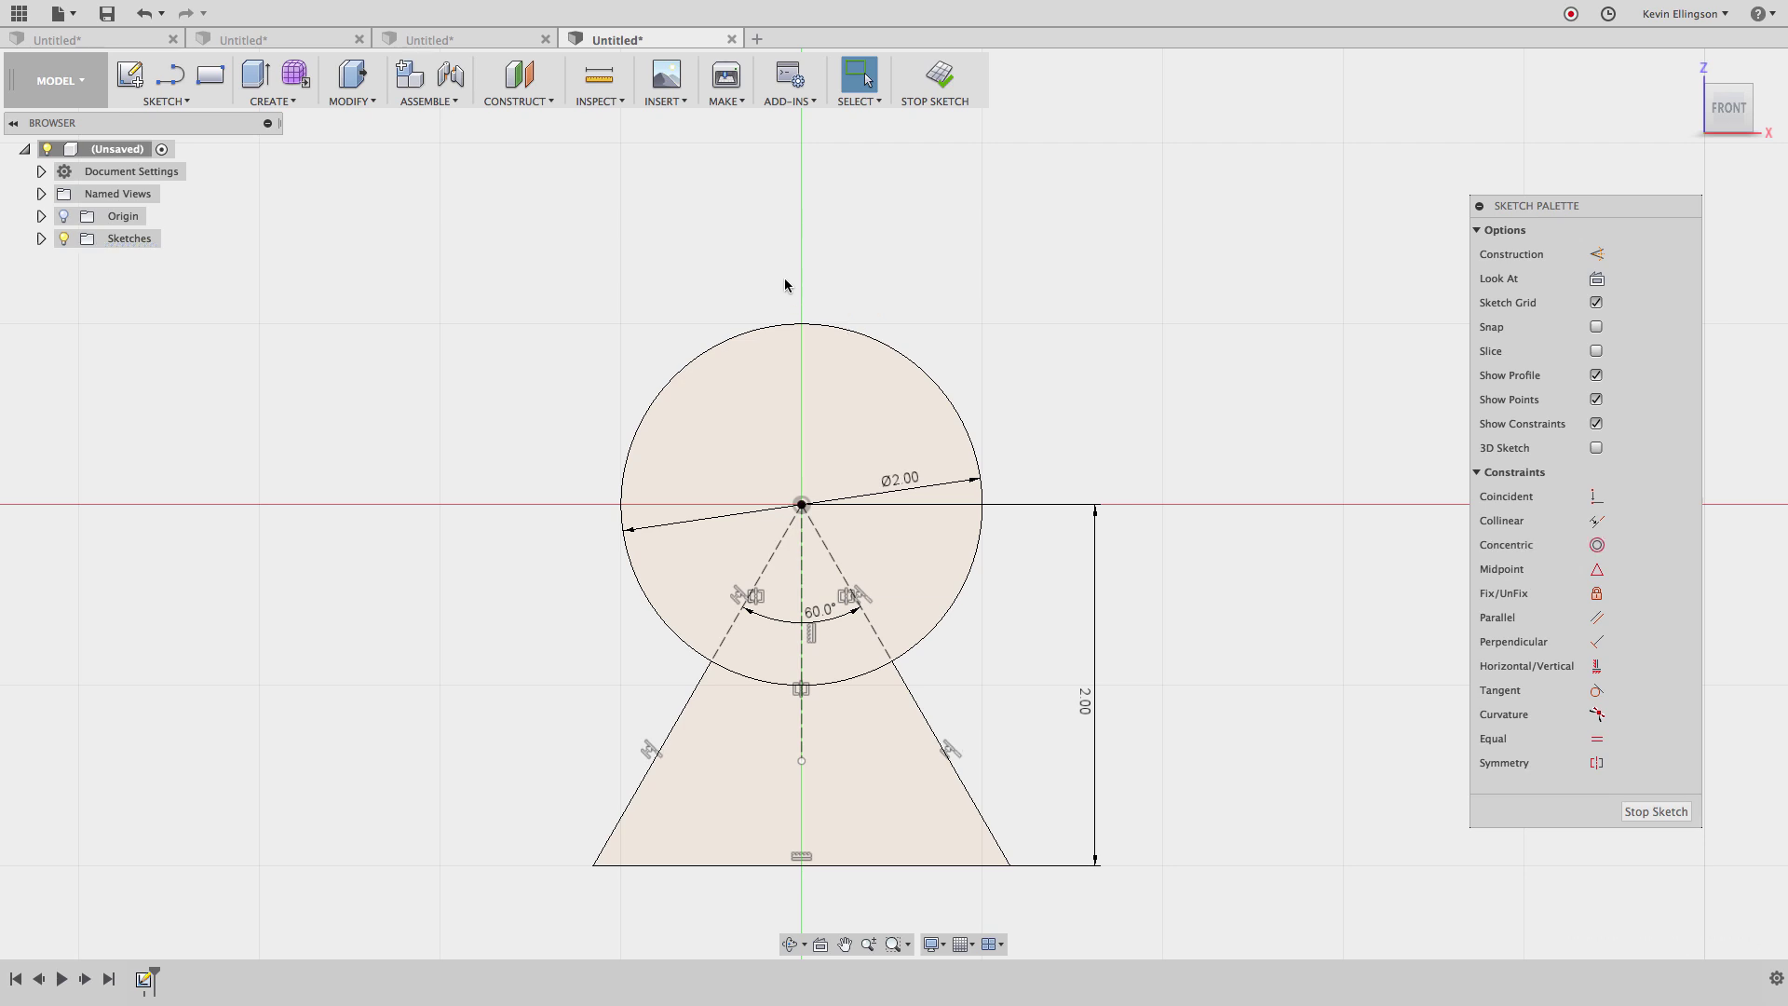
key(l)
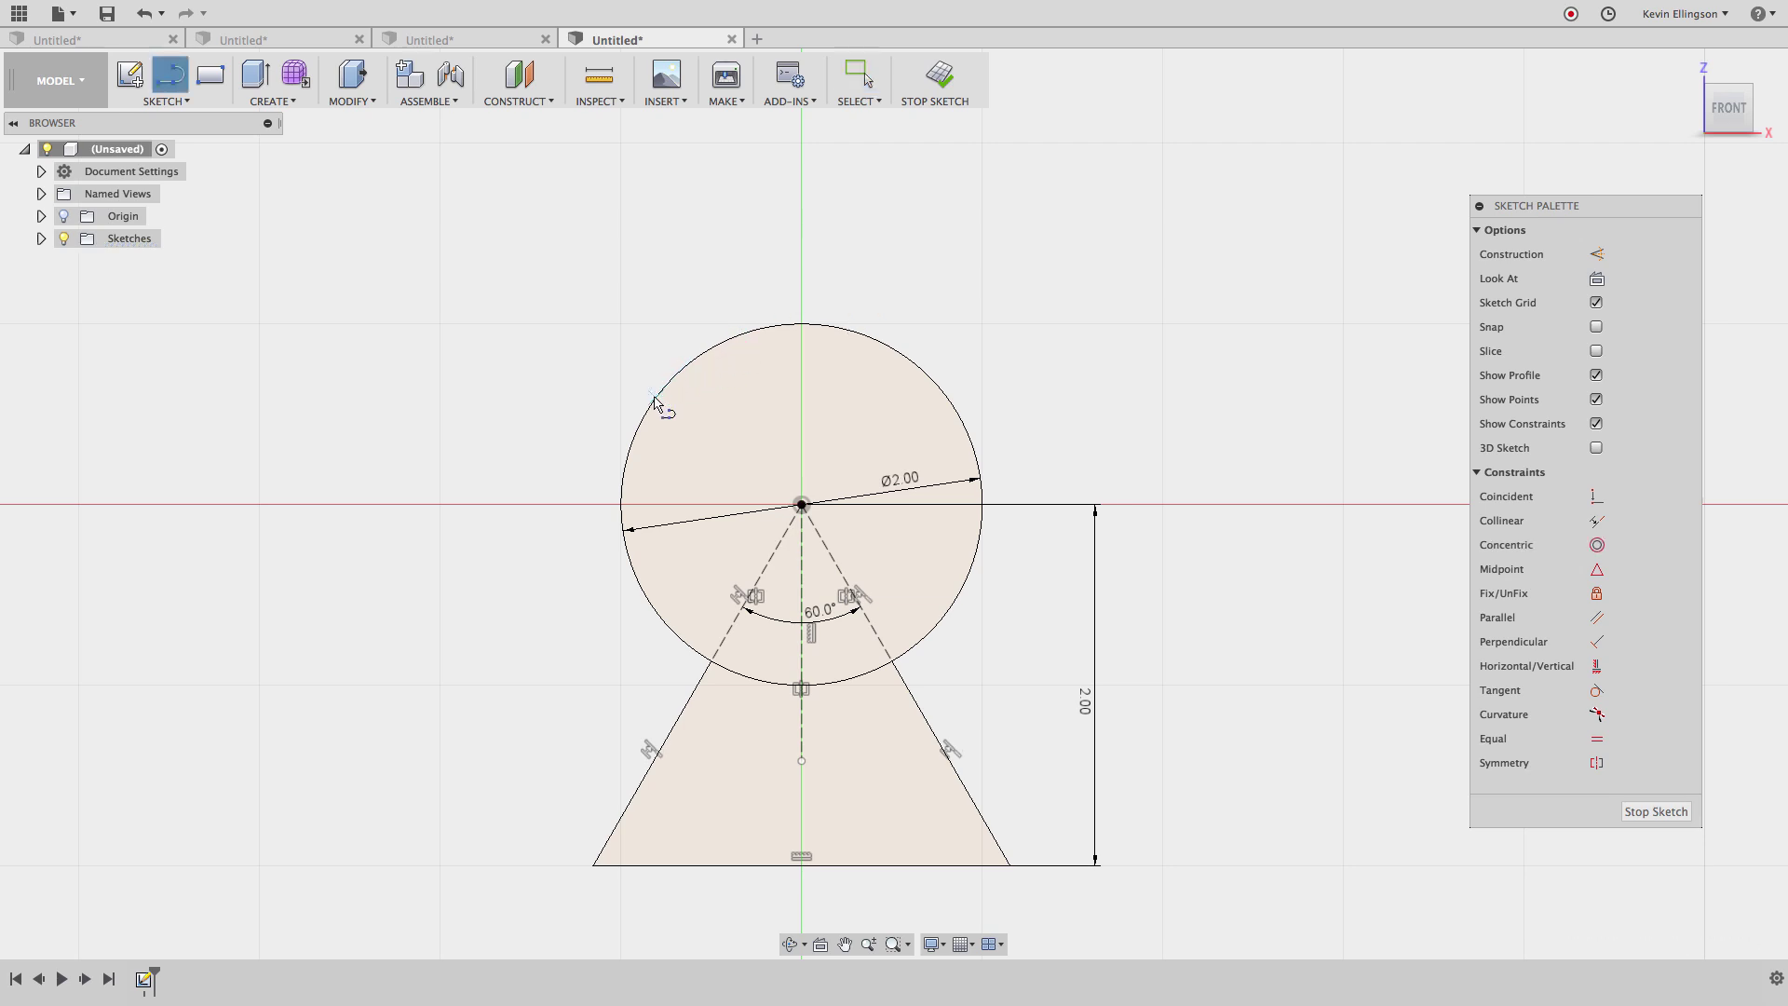
click(620, 505)
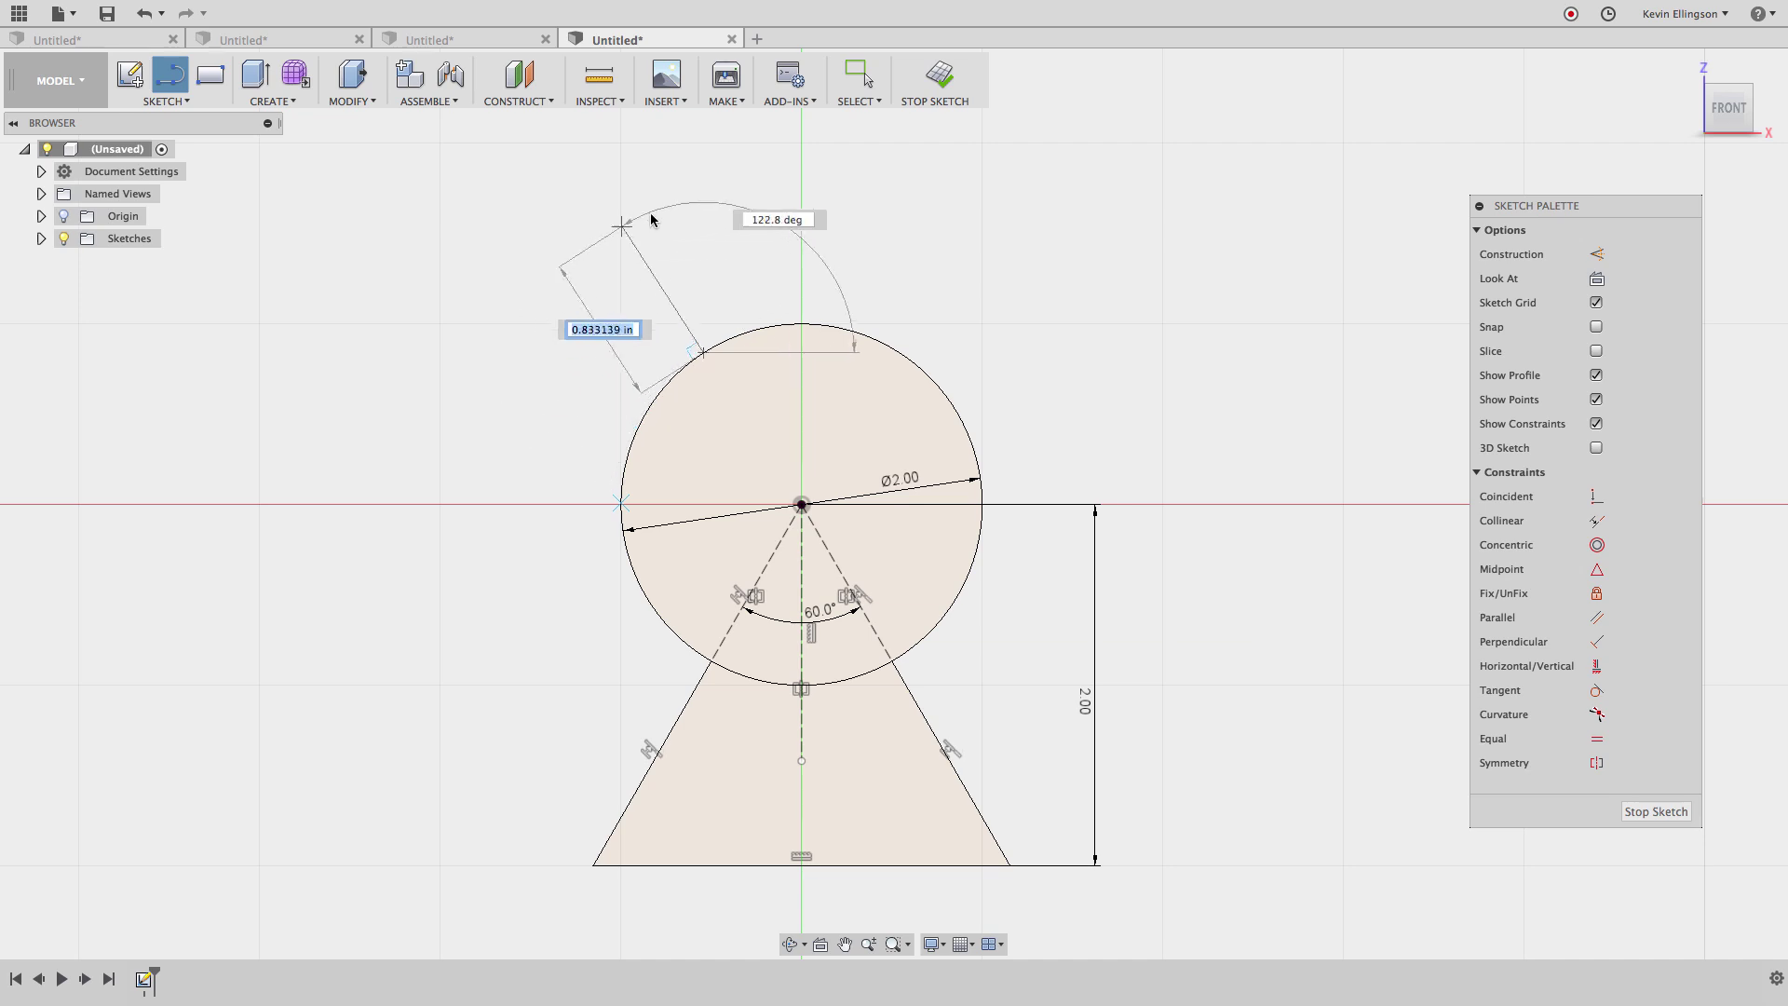
click(604, 265)
key(Escape)
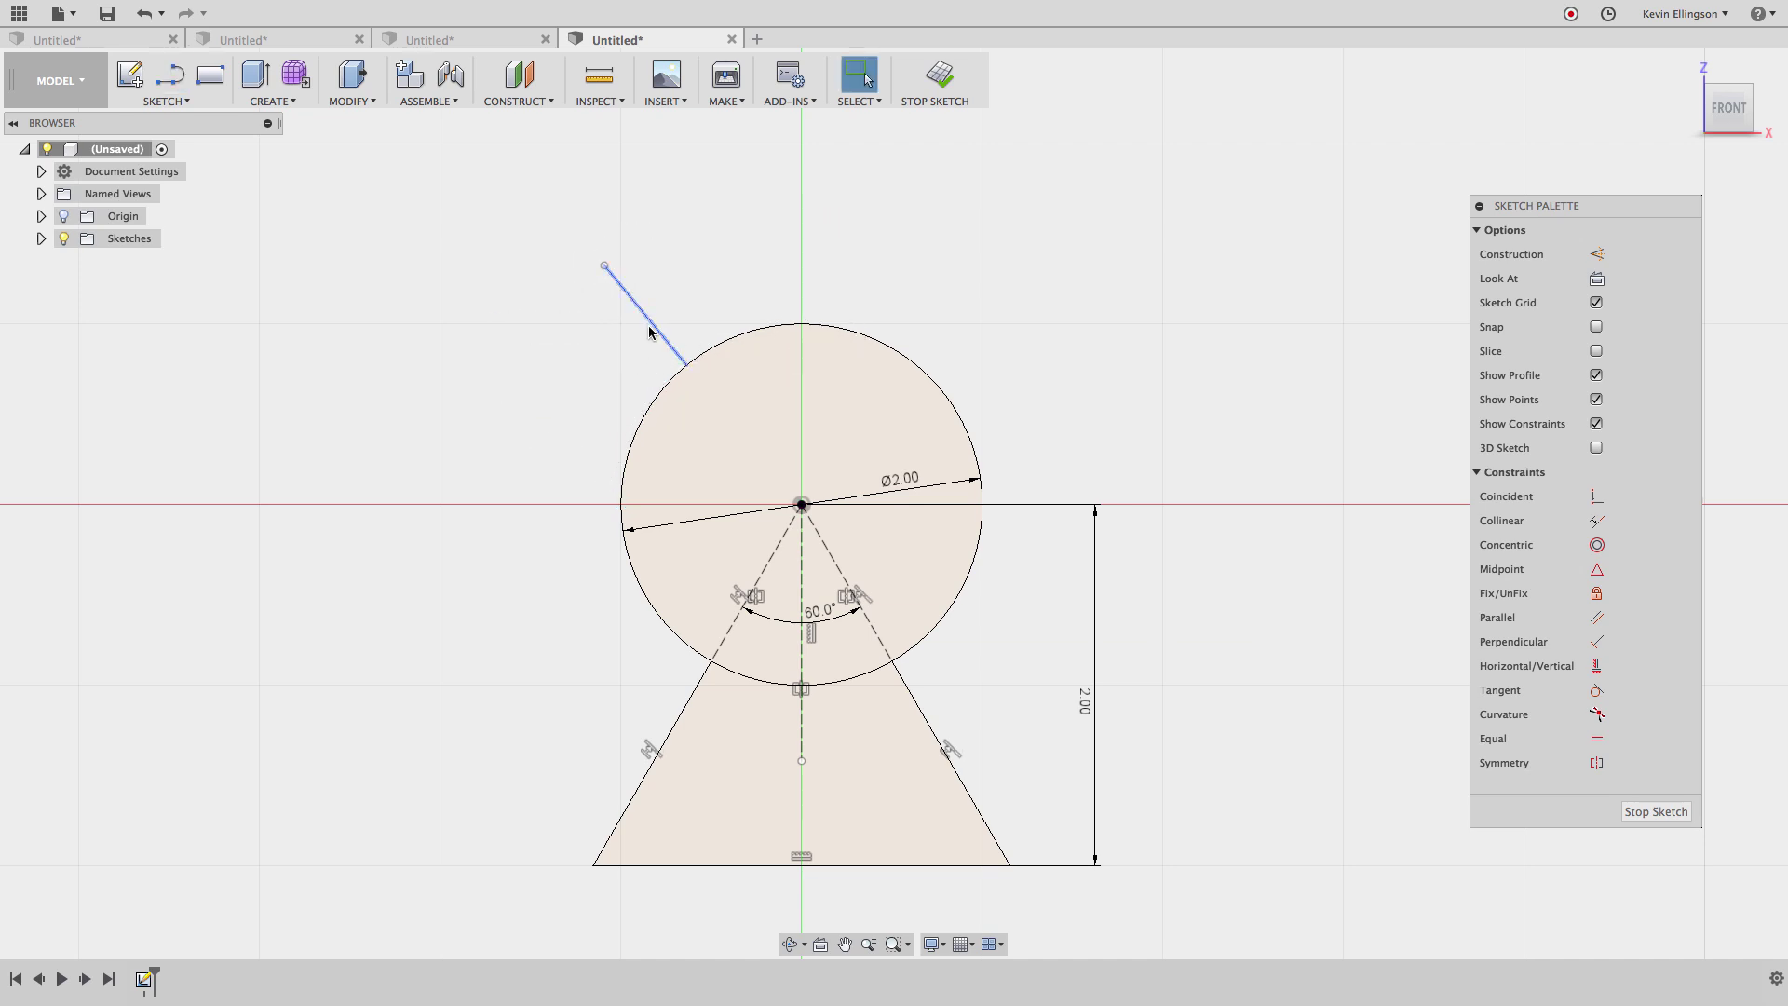
click(649, 332)
key(Delete)
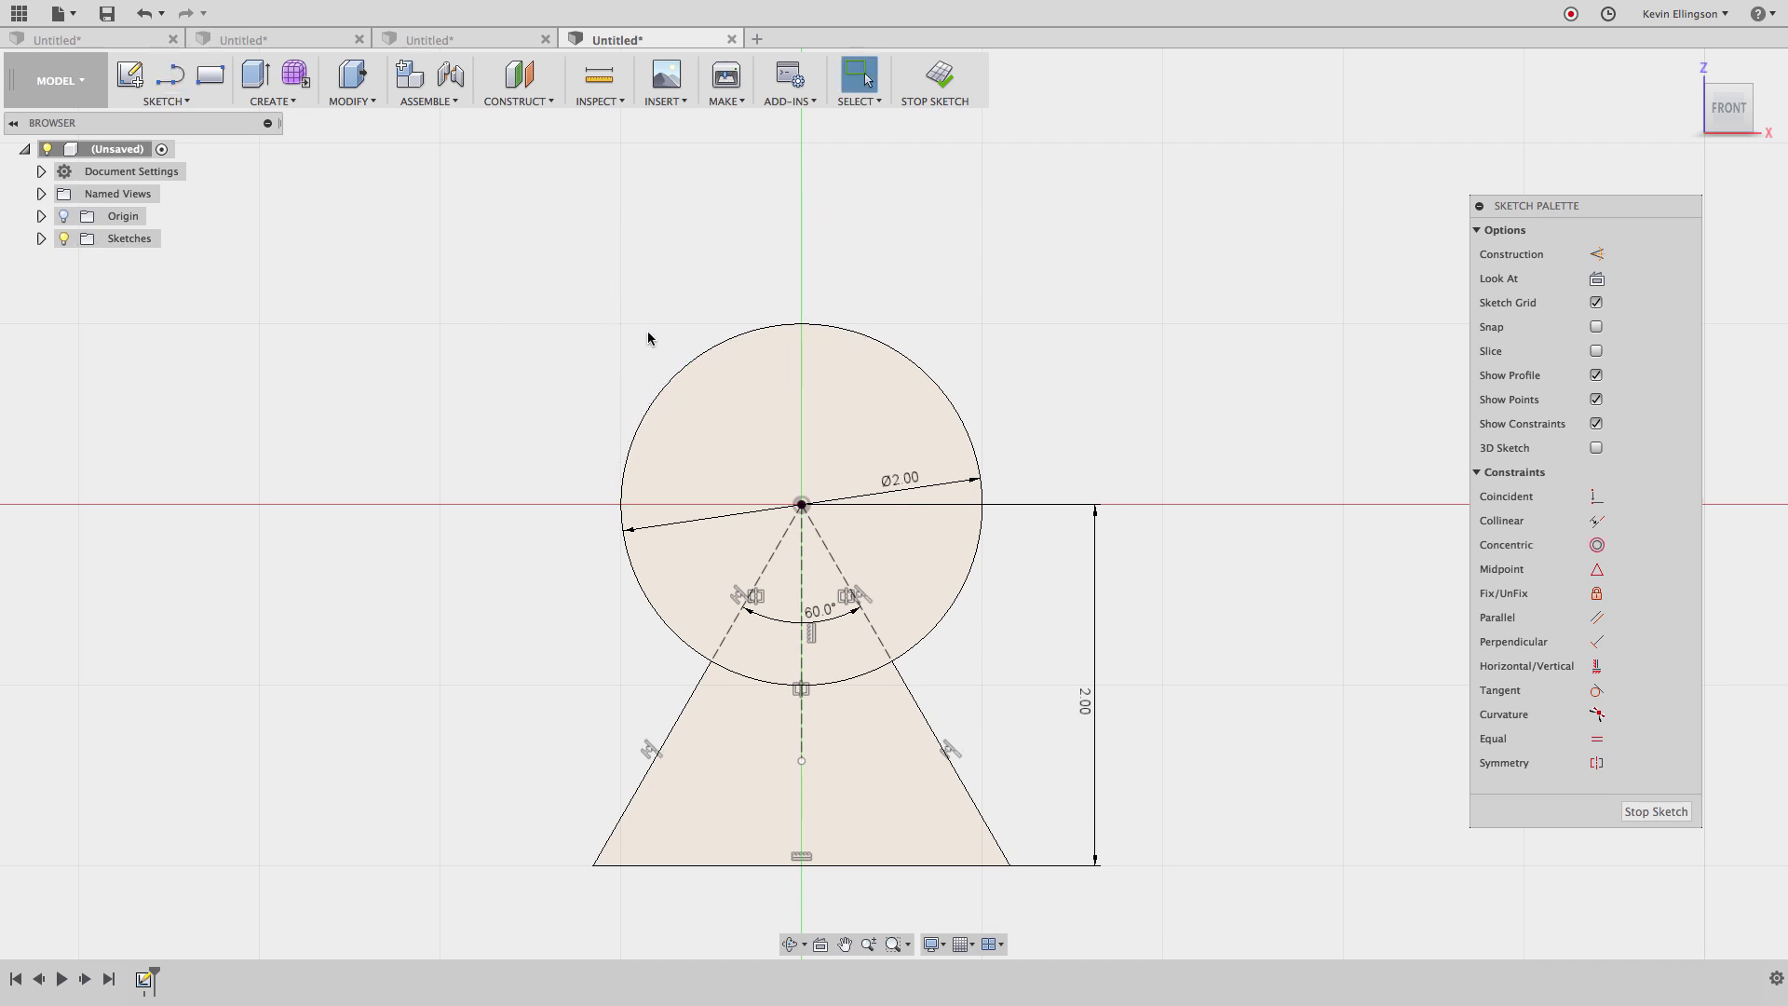
Step: Draw two outward-slanting lines about 0.87 in long from the circle's upper left and upper right edge, each perpendicular to the circle
click(169, 75)
click(801, 322)
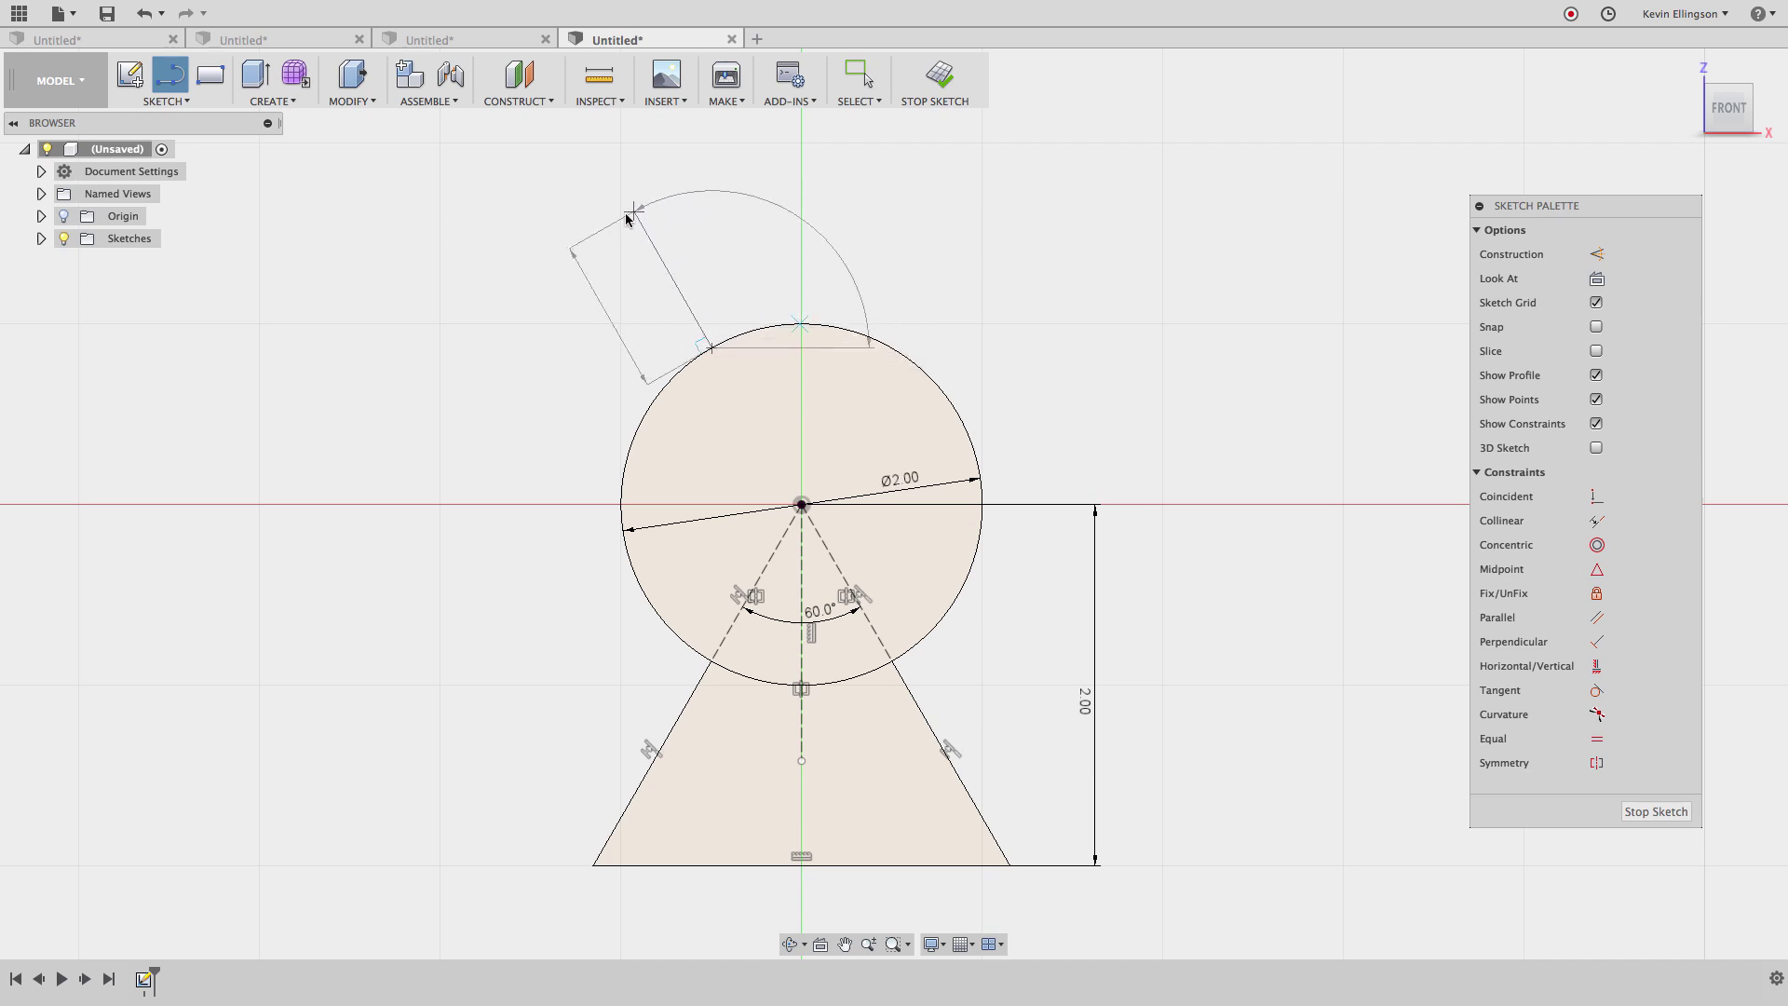
click(630, 216)
key(Escape)
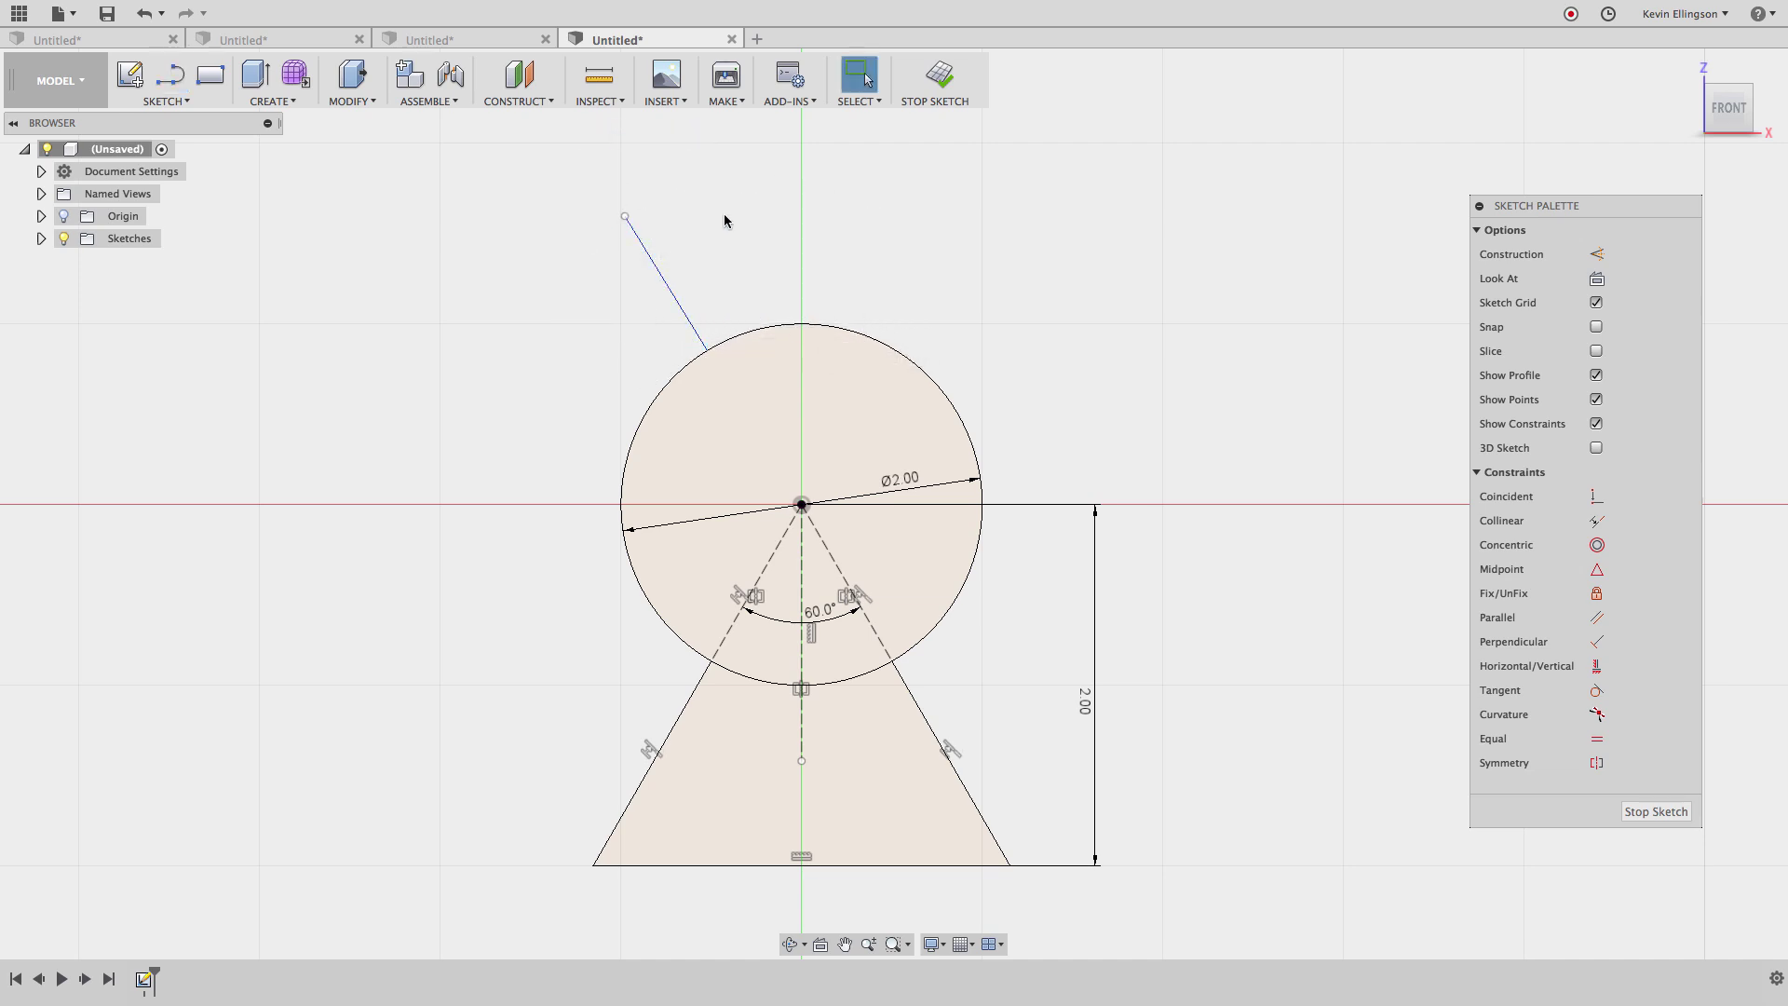
key(l)
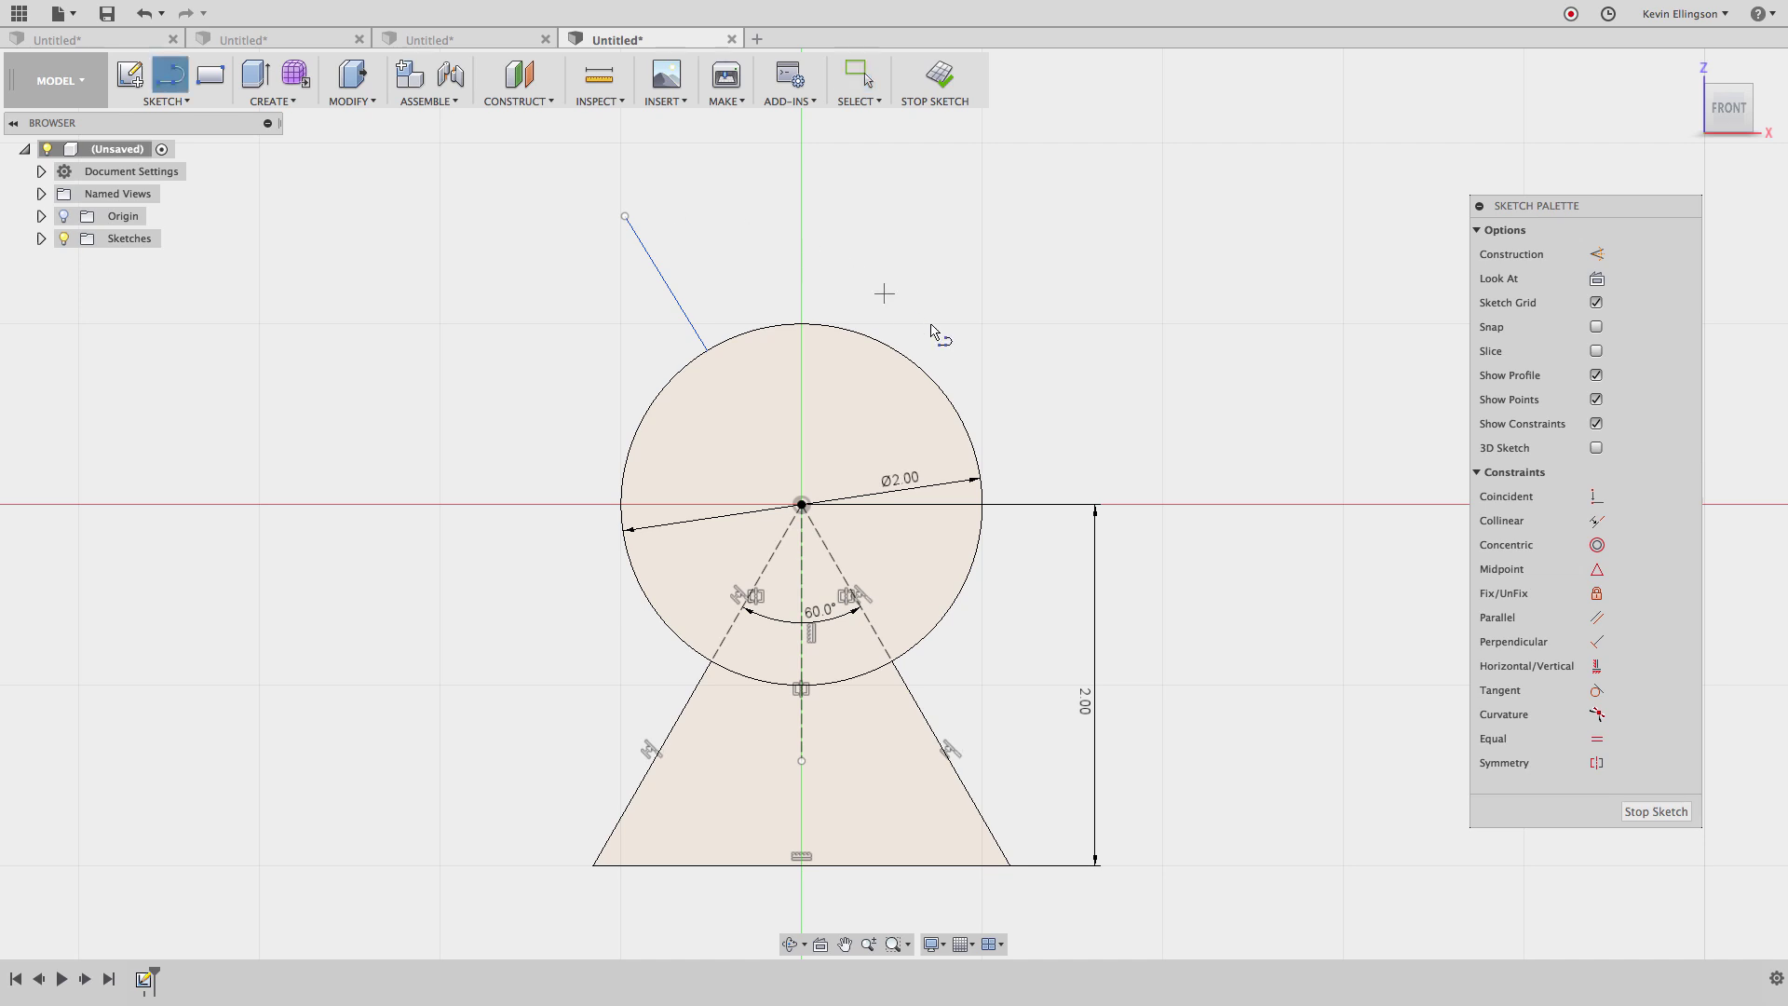
click(916, 363)
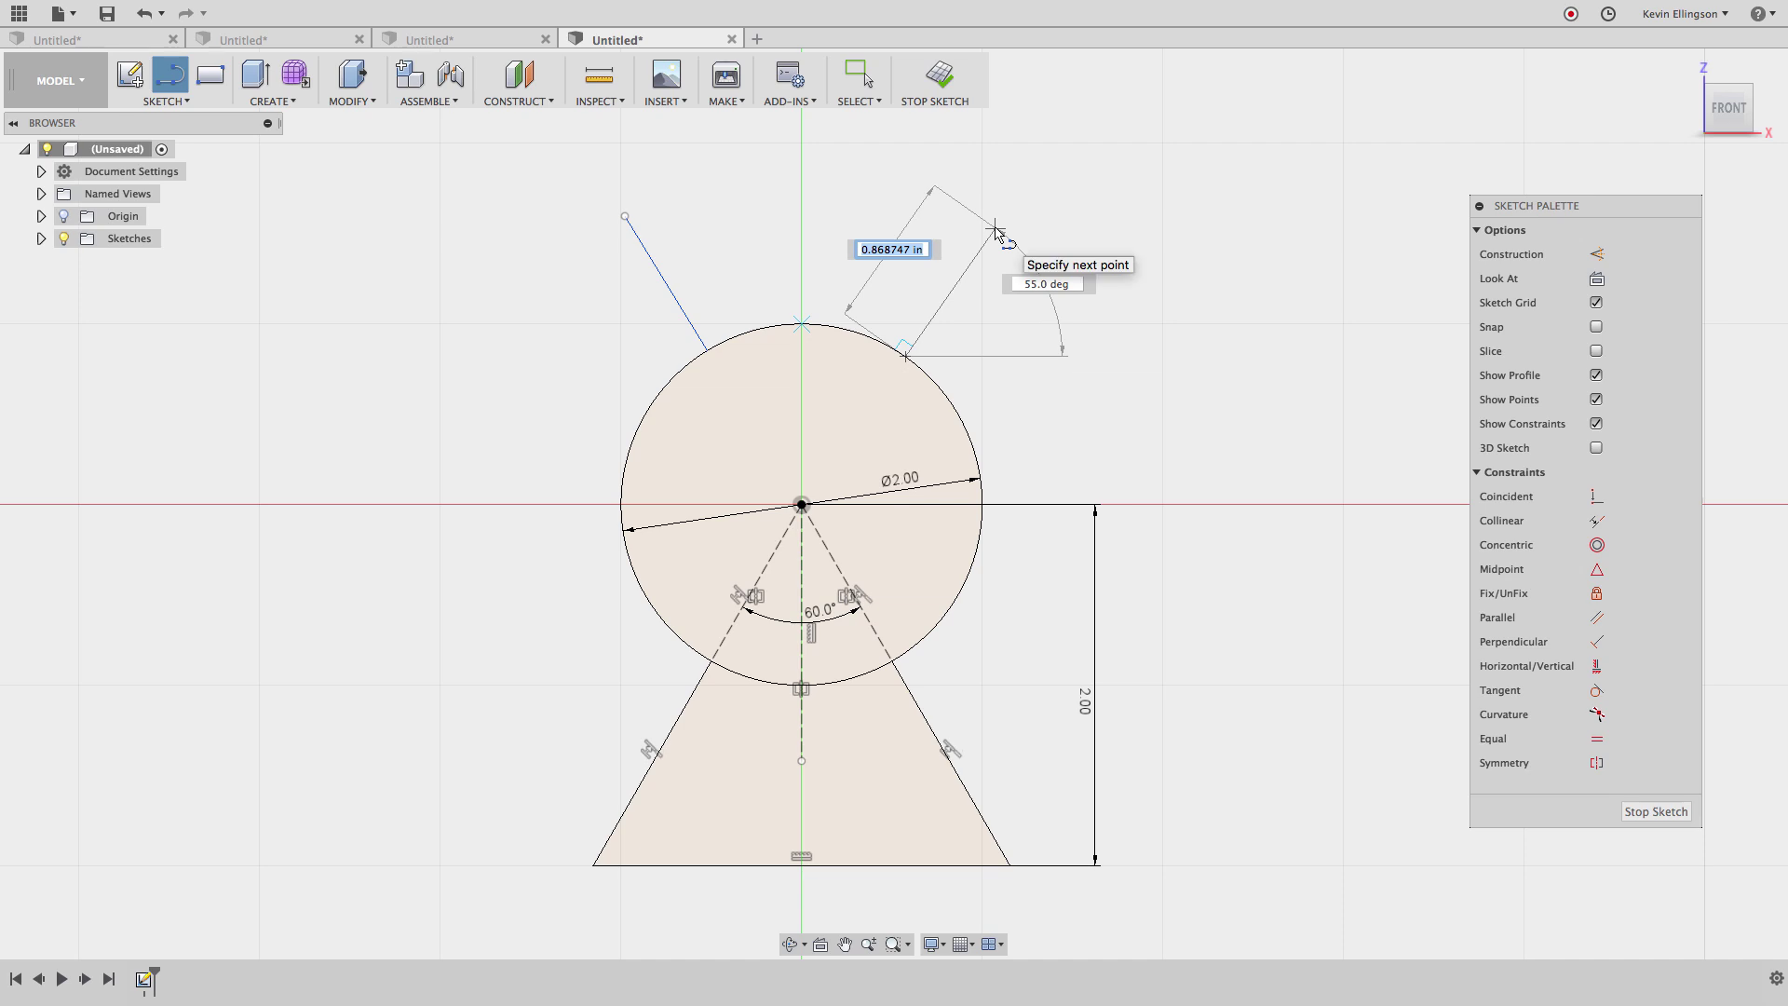
click(995, 228)
key(Escape)
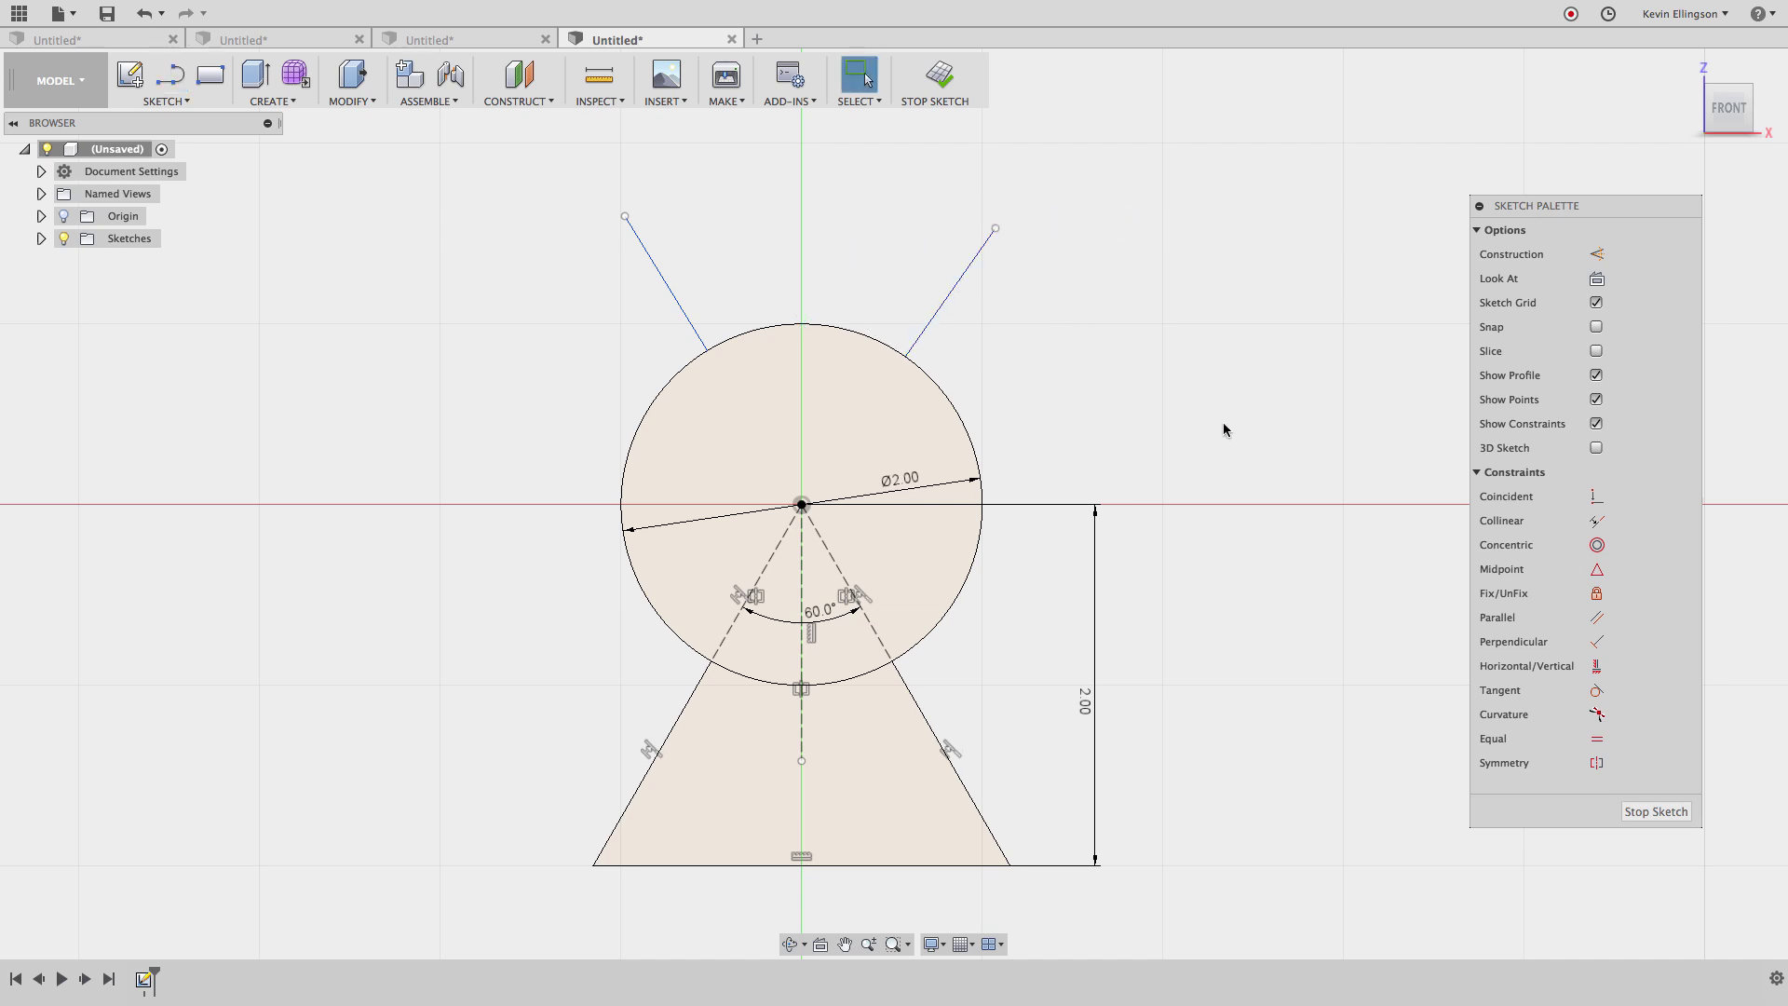
Step: Constrain the two slanted lines above the circle to equal length
click(1596, 738)
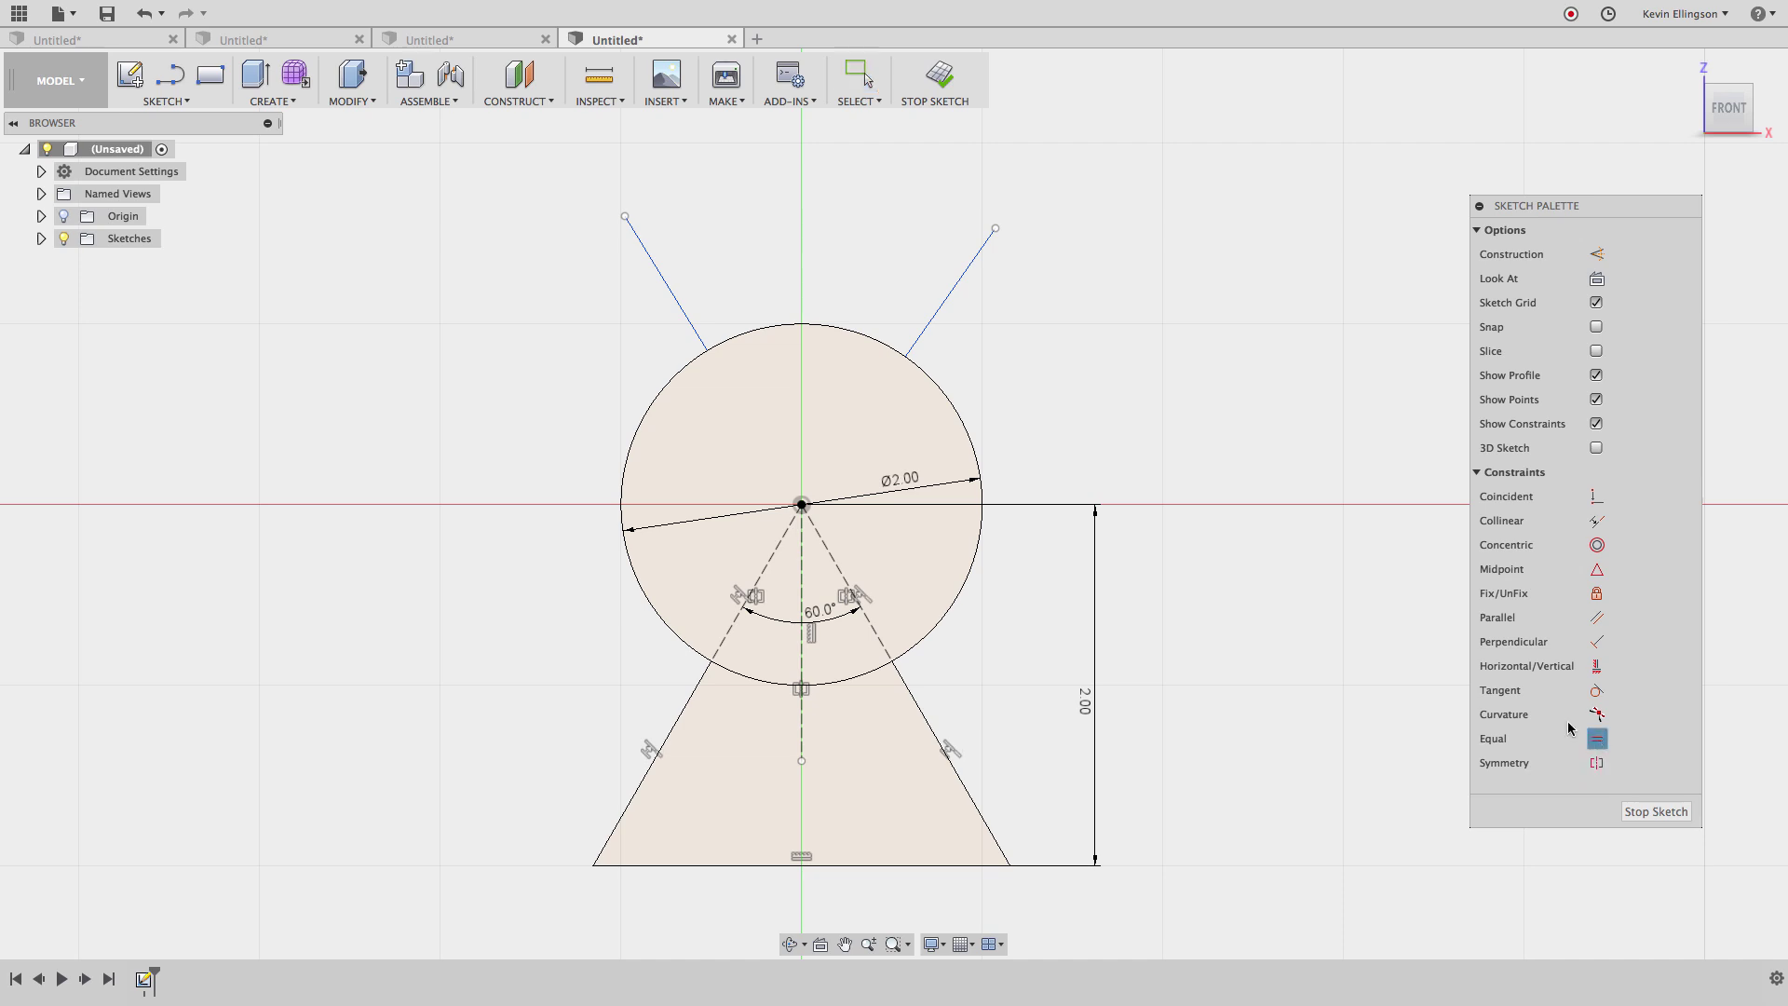
click(954, 294)
click(672, 286)
Step: Close the upper flare with a line about 2.05 in long joining the outer ends of the two slanted lines
key(l)
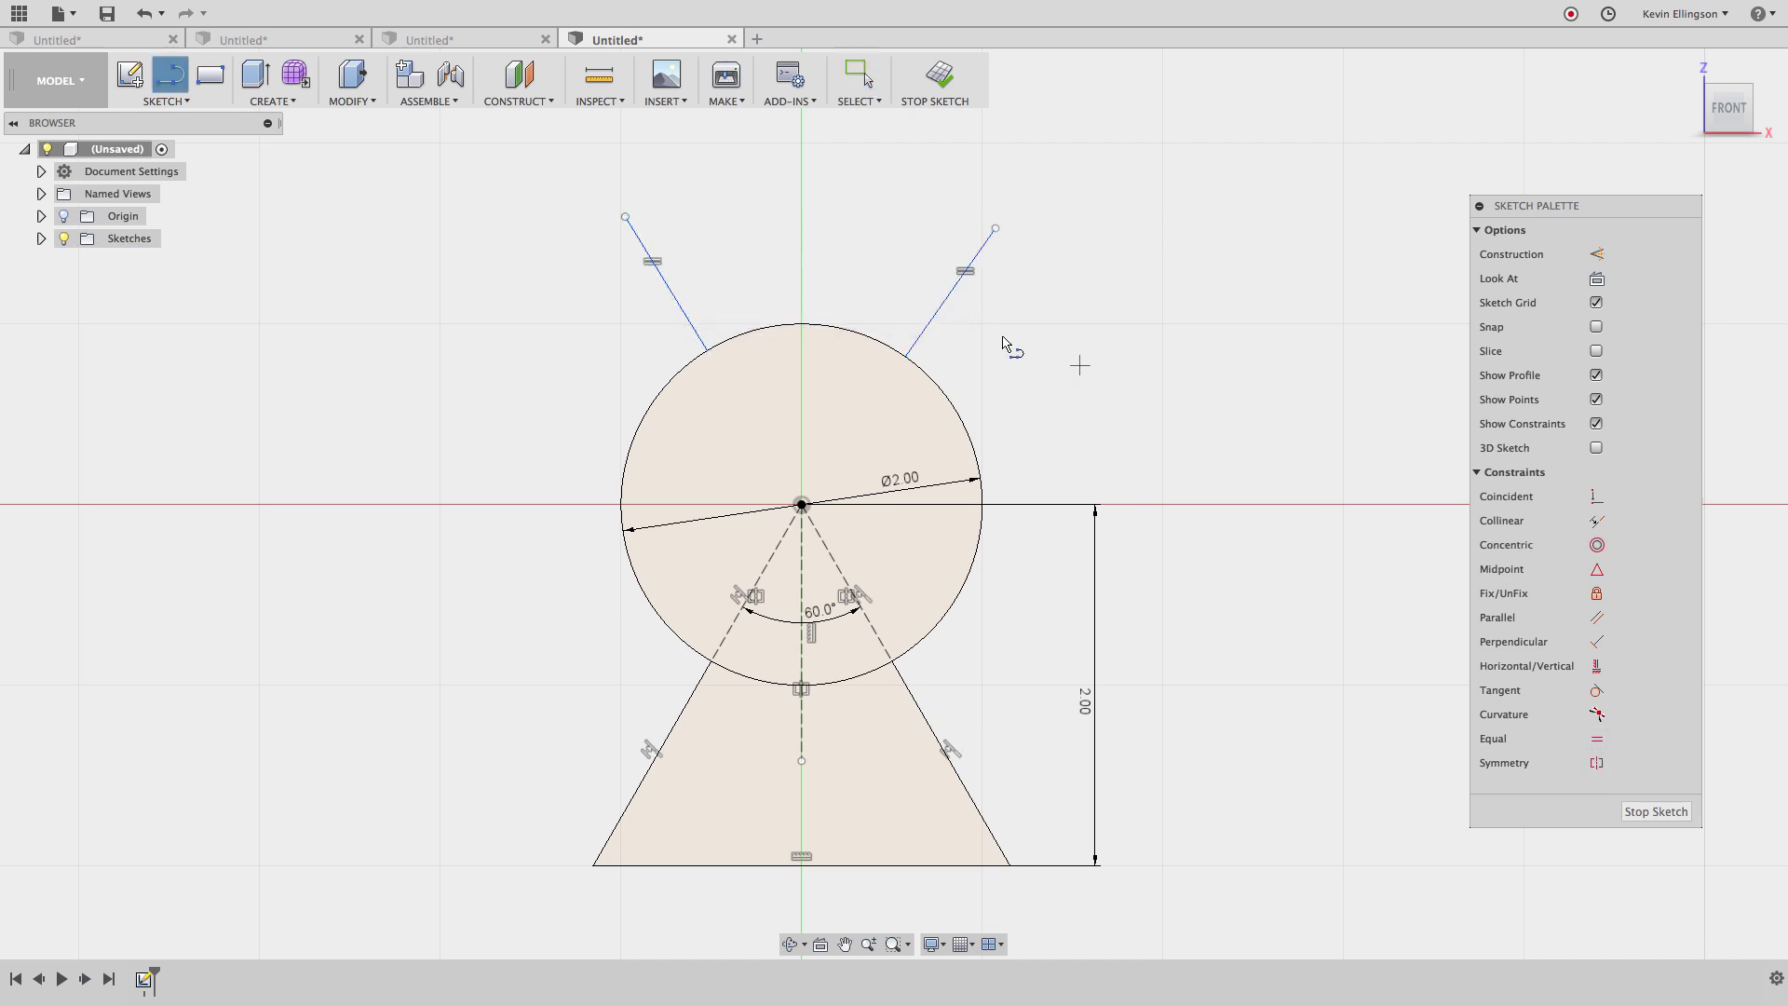
click(625, 217)
click(996, 228)
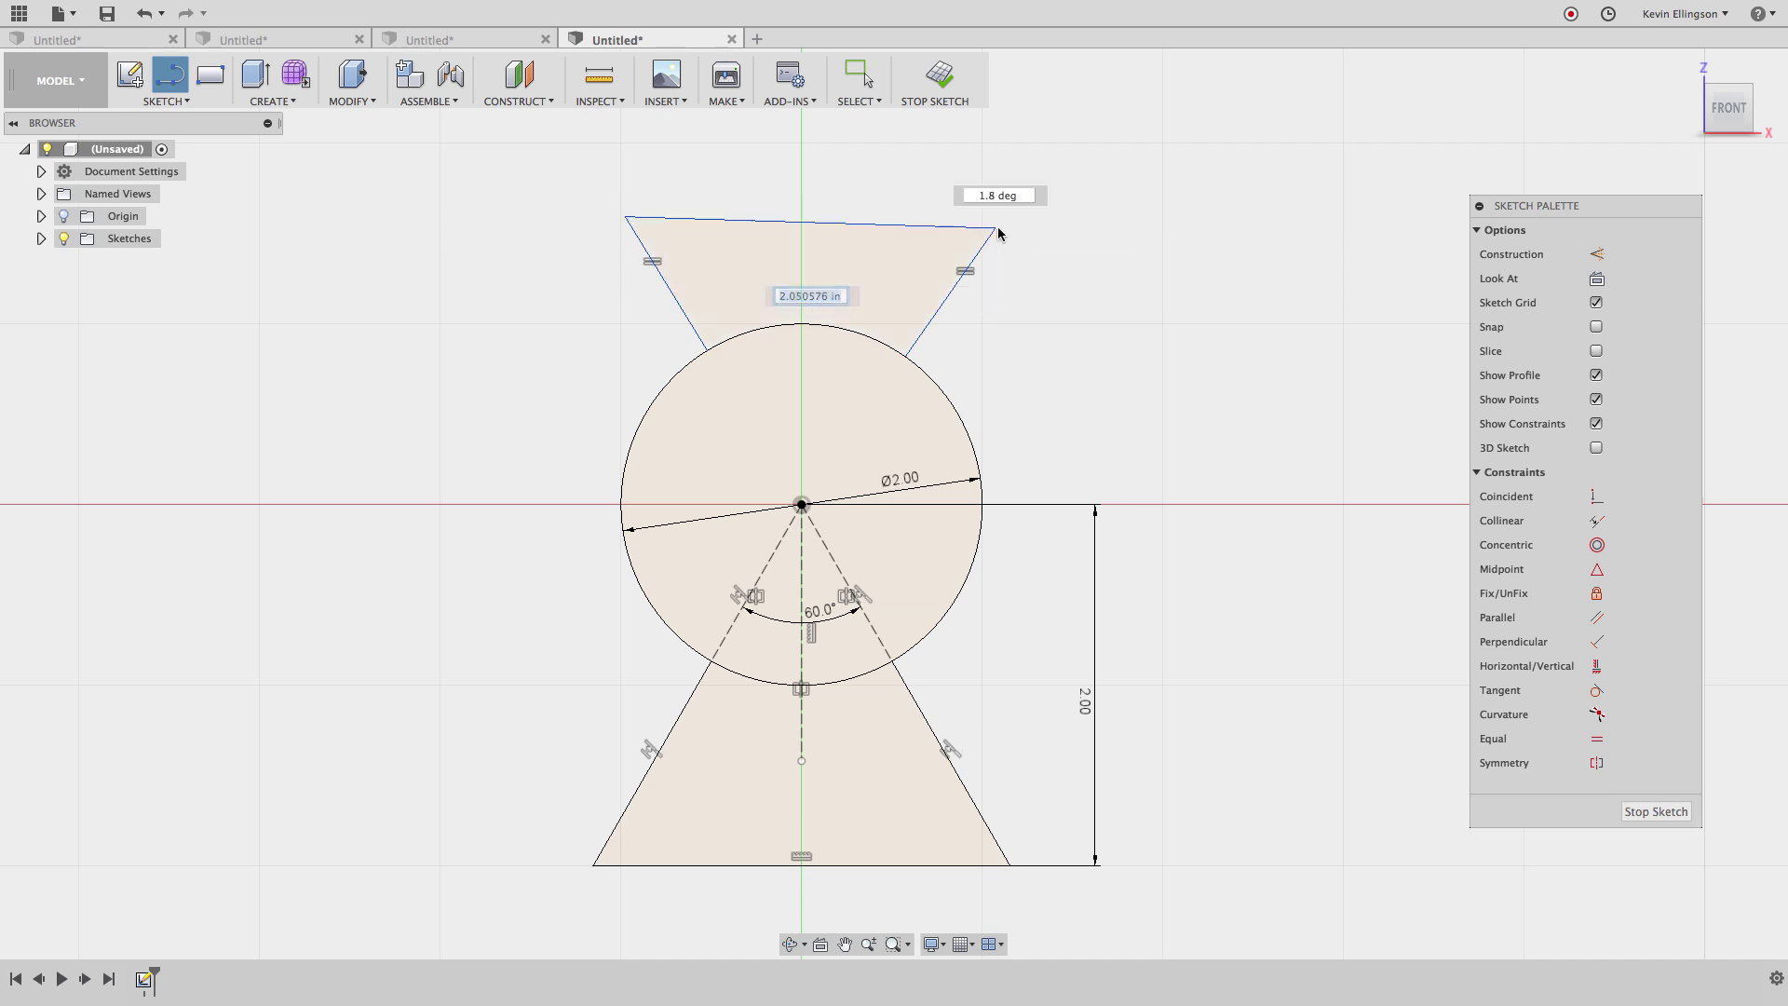
key(Escape)
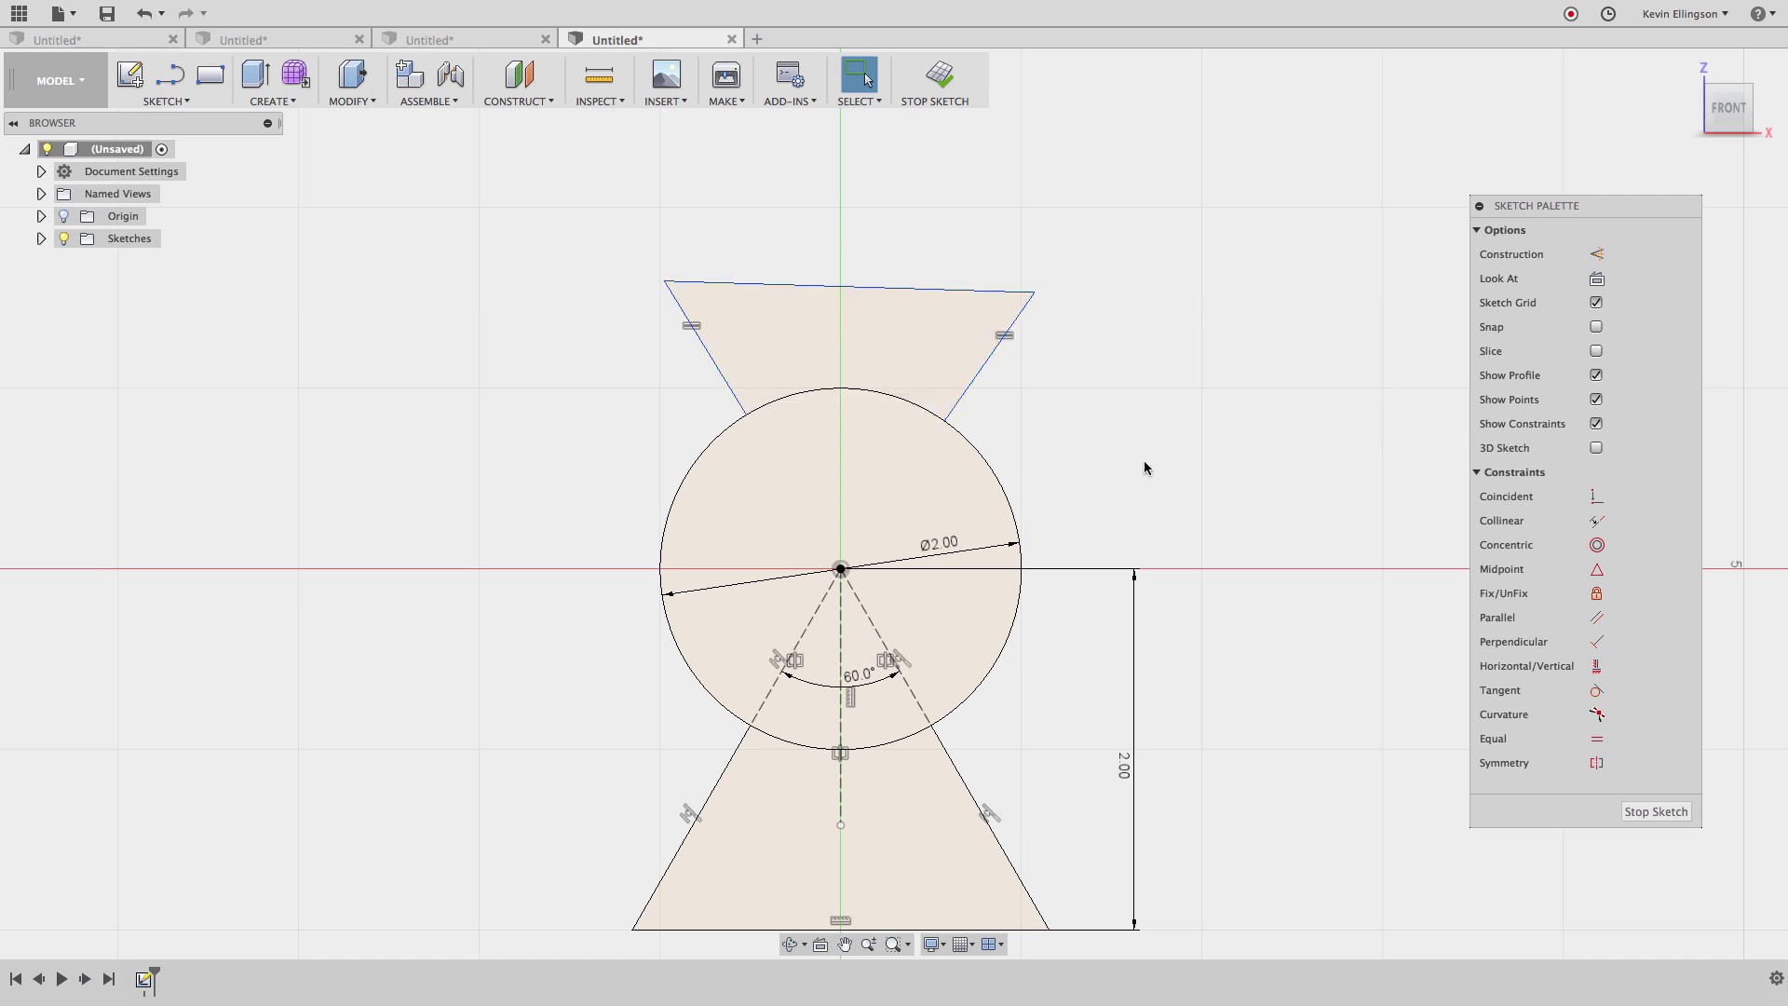
Step: Make the upper flare's two slanted sides symmetric about the vertical construction line below the circle's centre
scroll(1144, 462, down, 1)
click(1598, 763)
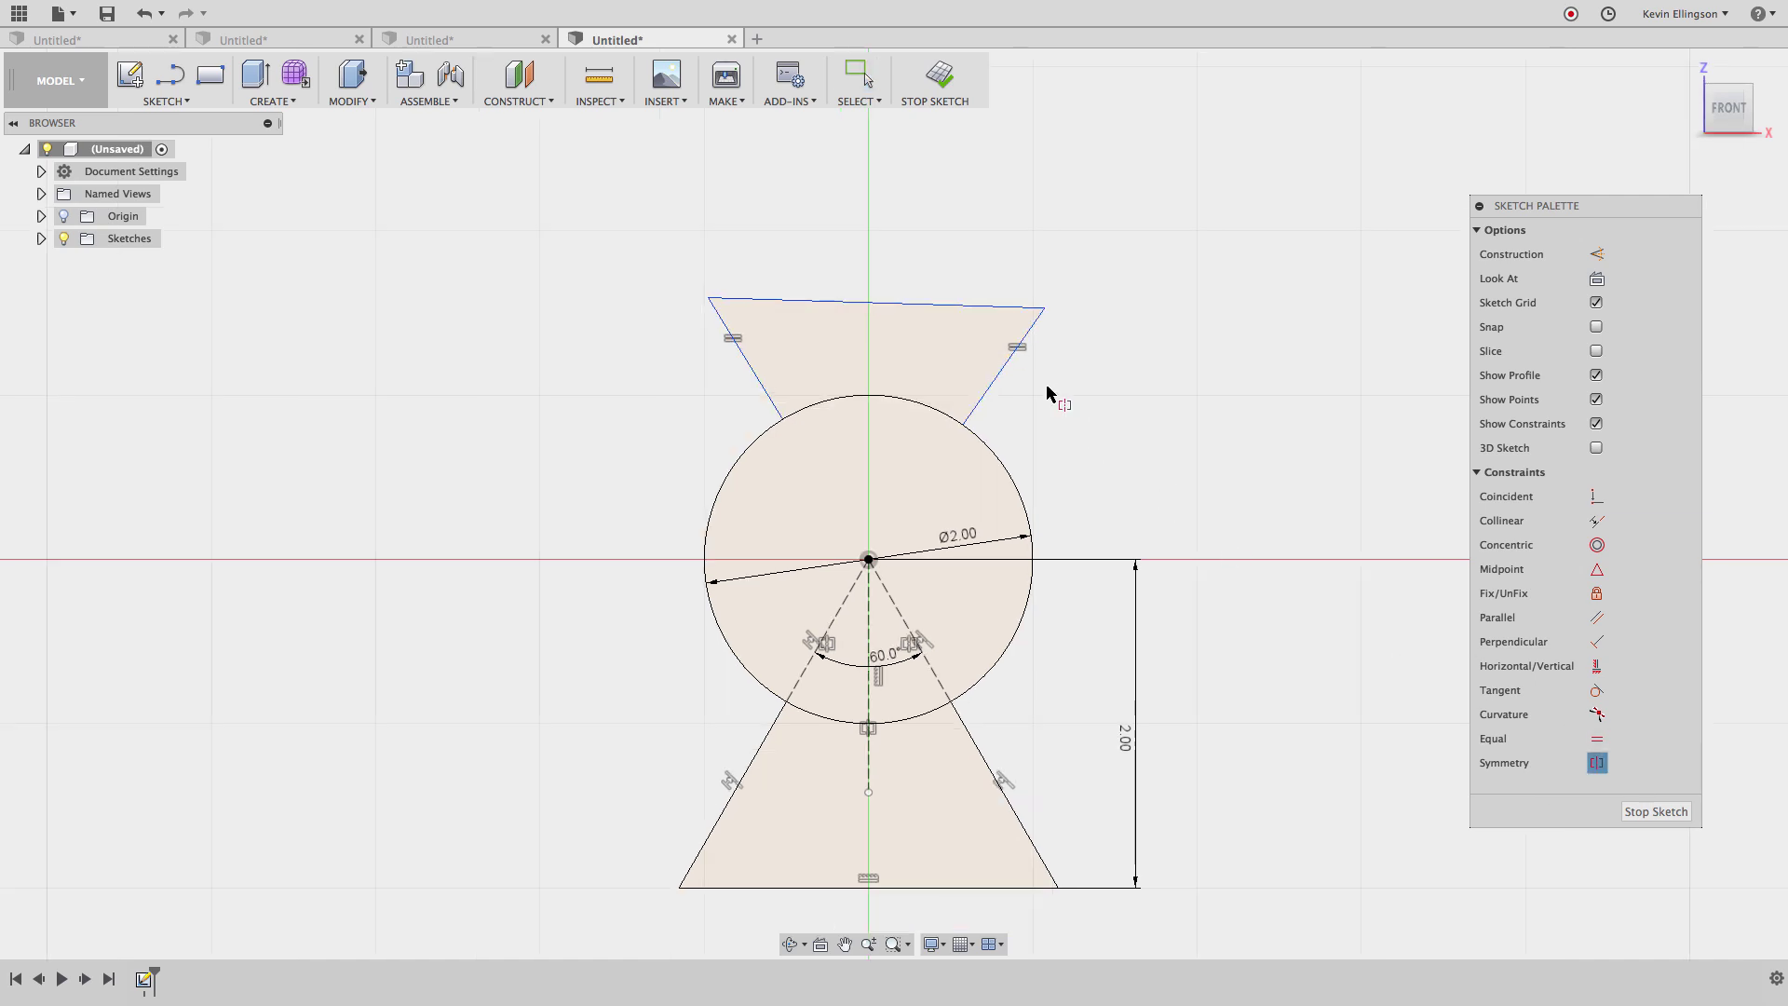
click(1014, 351)
click(754, 375)
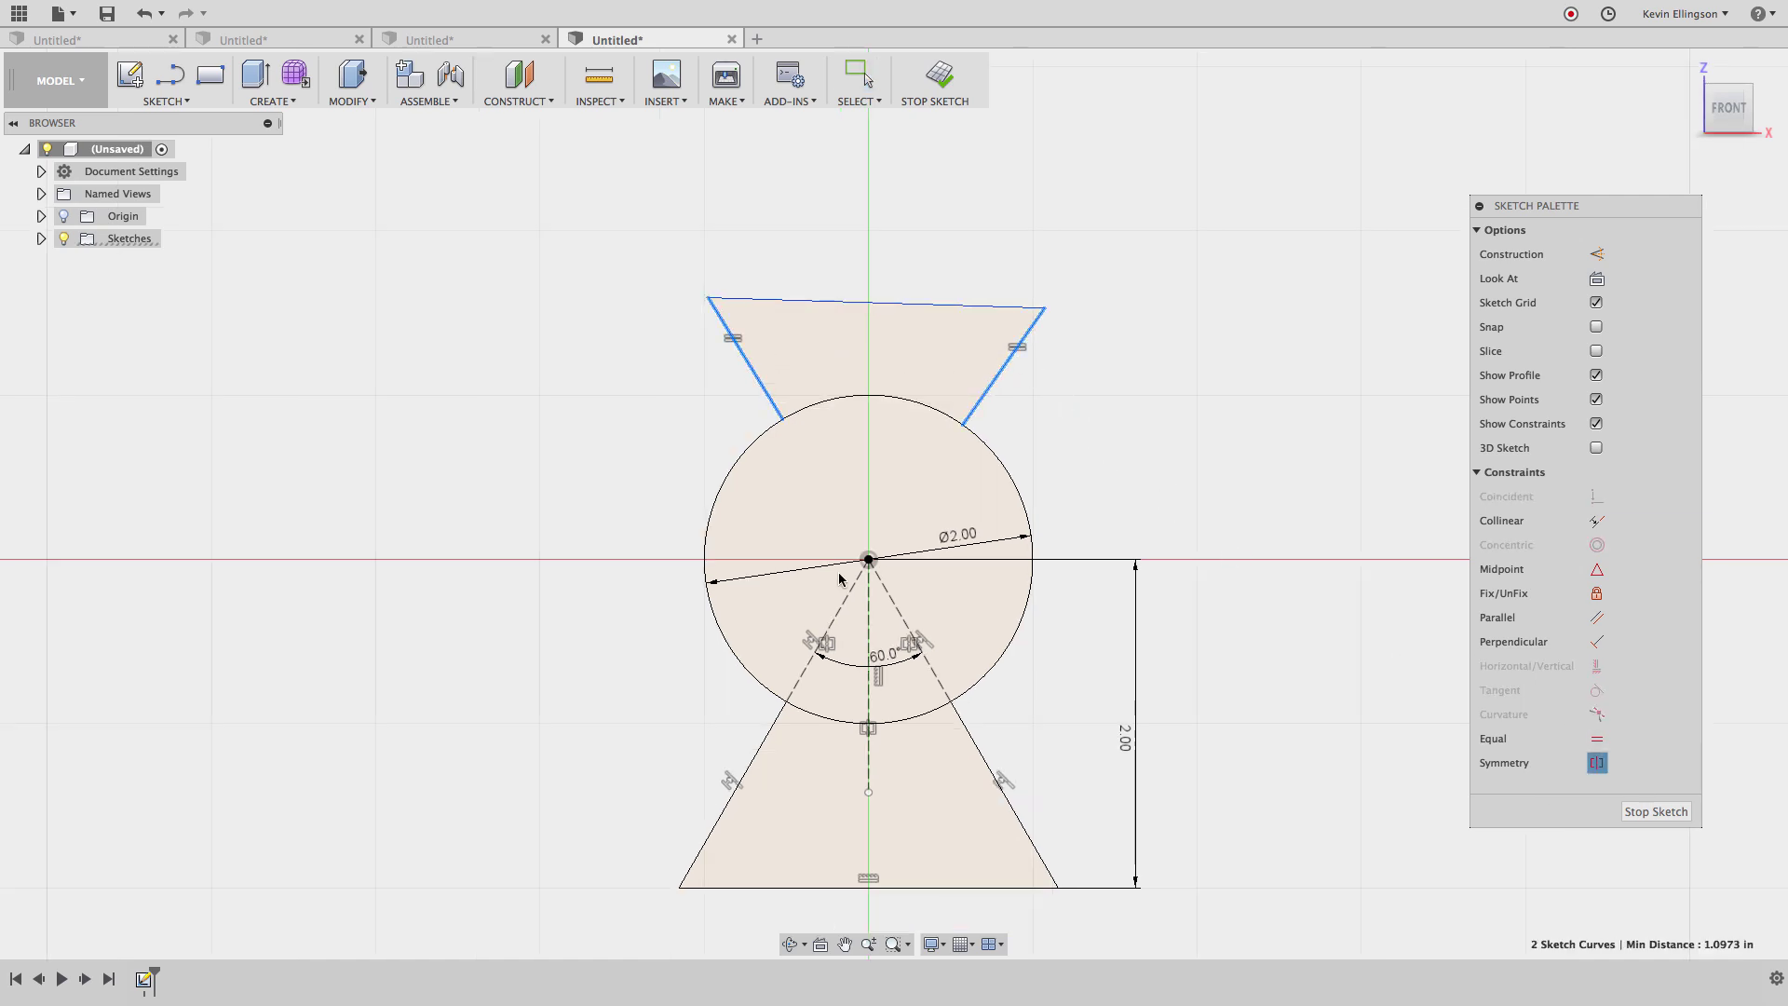
click(869, 762)
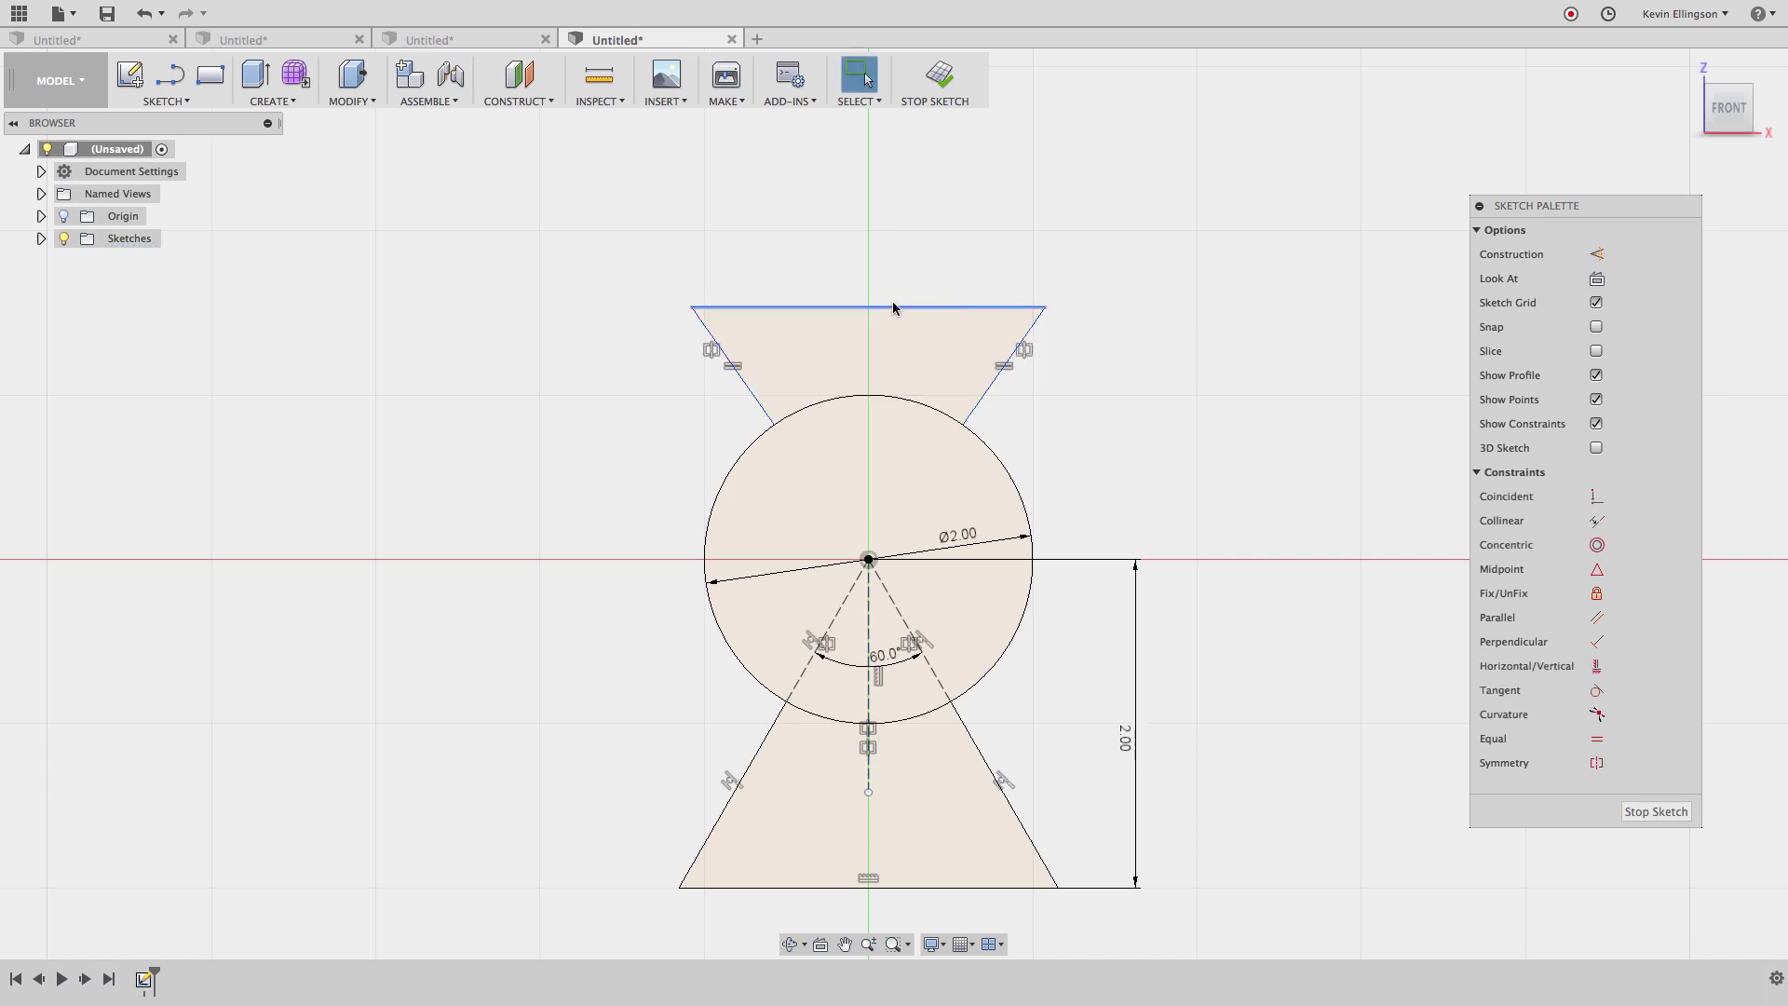
Step: Dimension the angle between the upper flare's two slanted sides as 60 degrees
scroll(965, 267, down, 3)
scroll(1028, 292, down, 2)
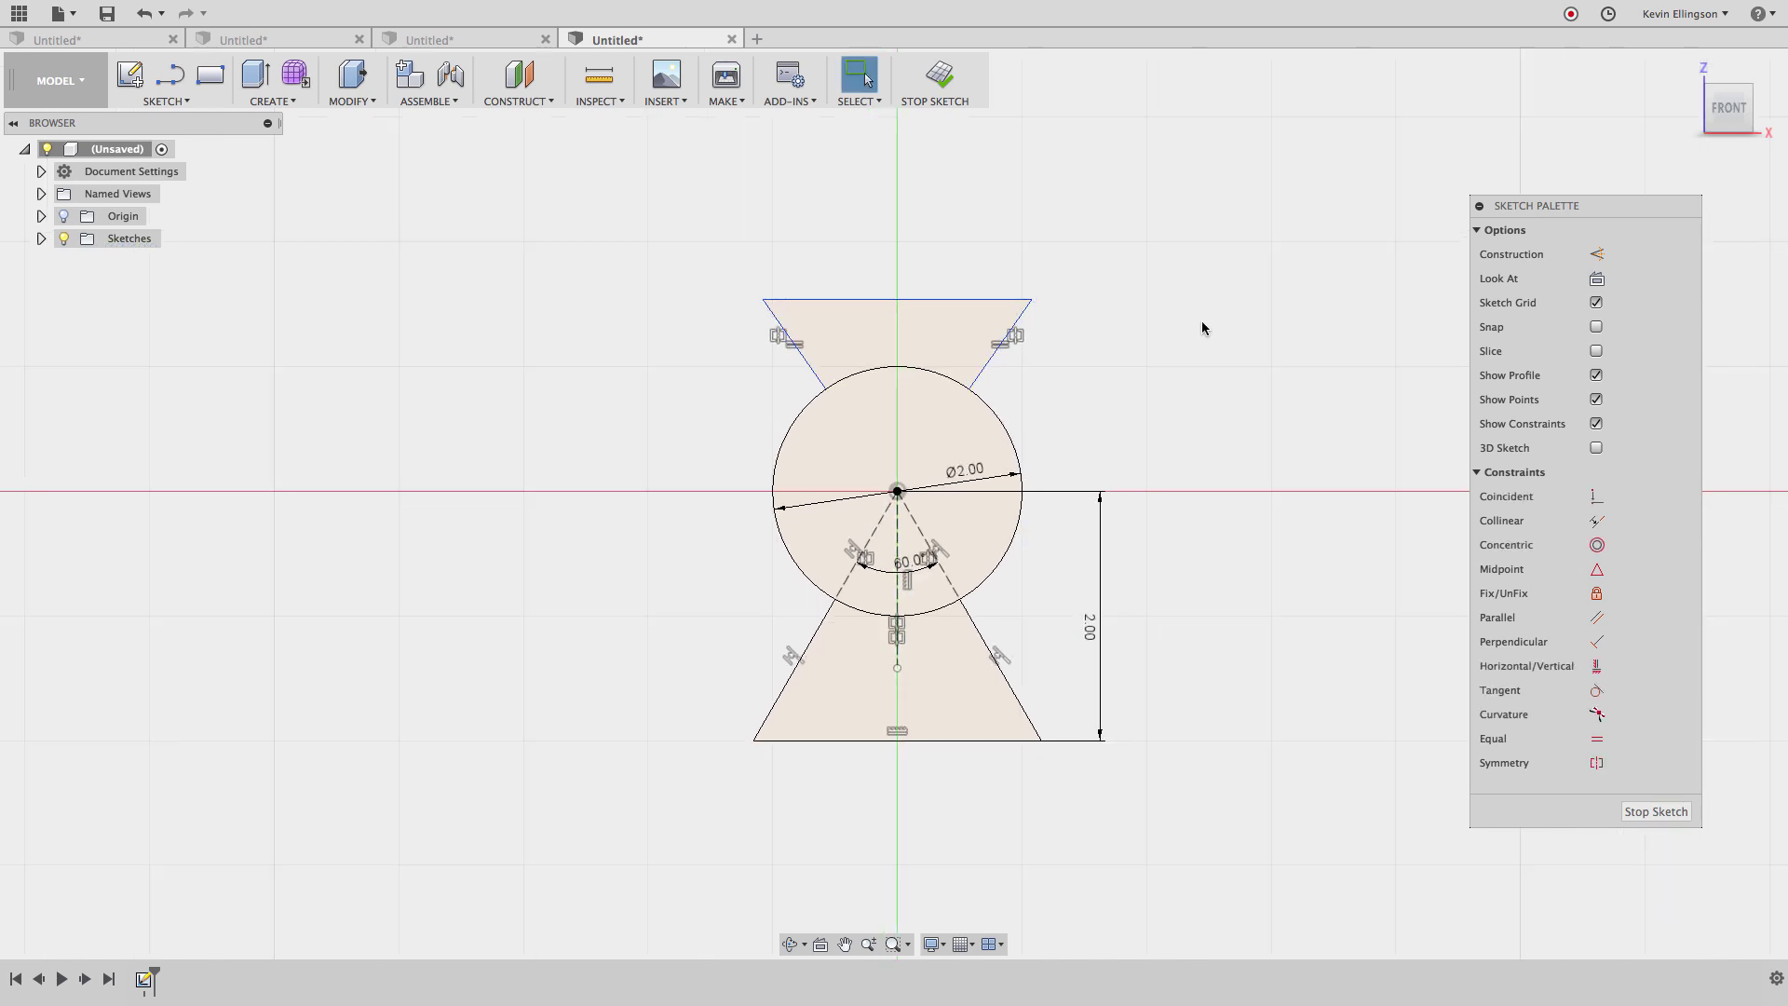
key(d)
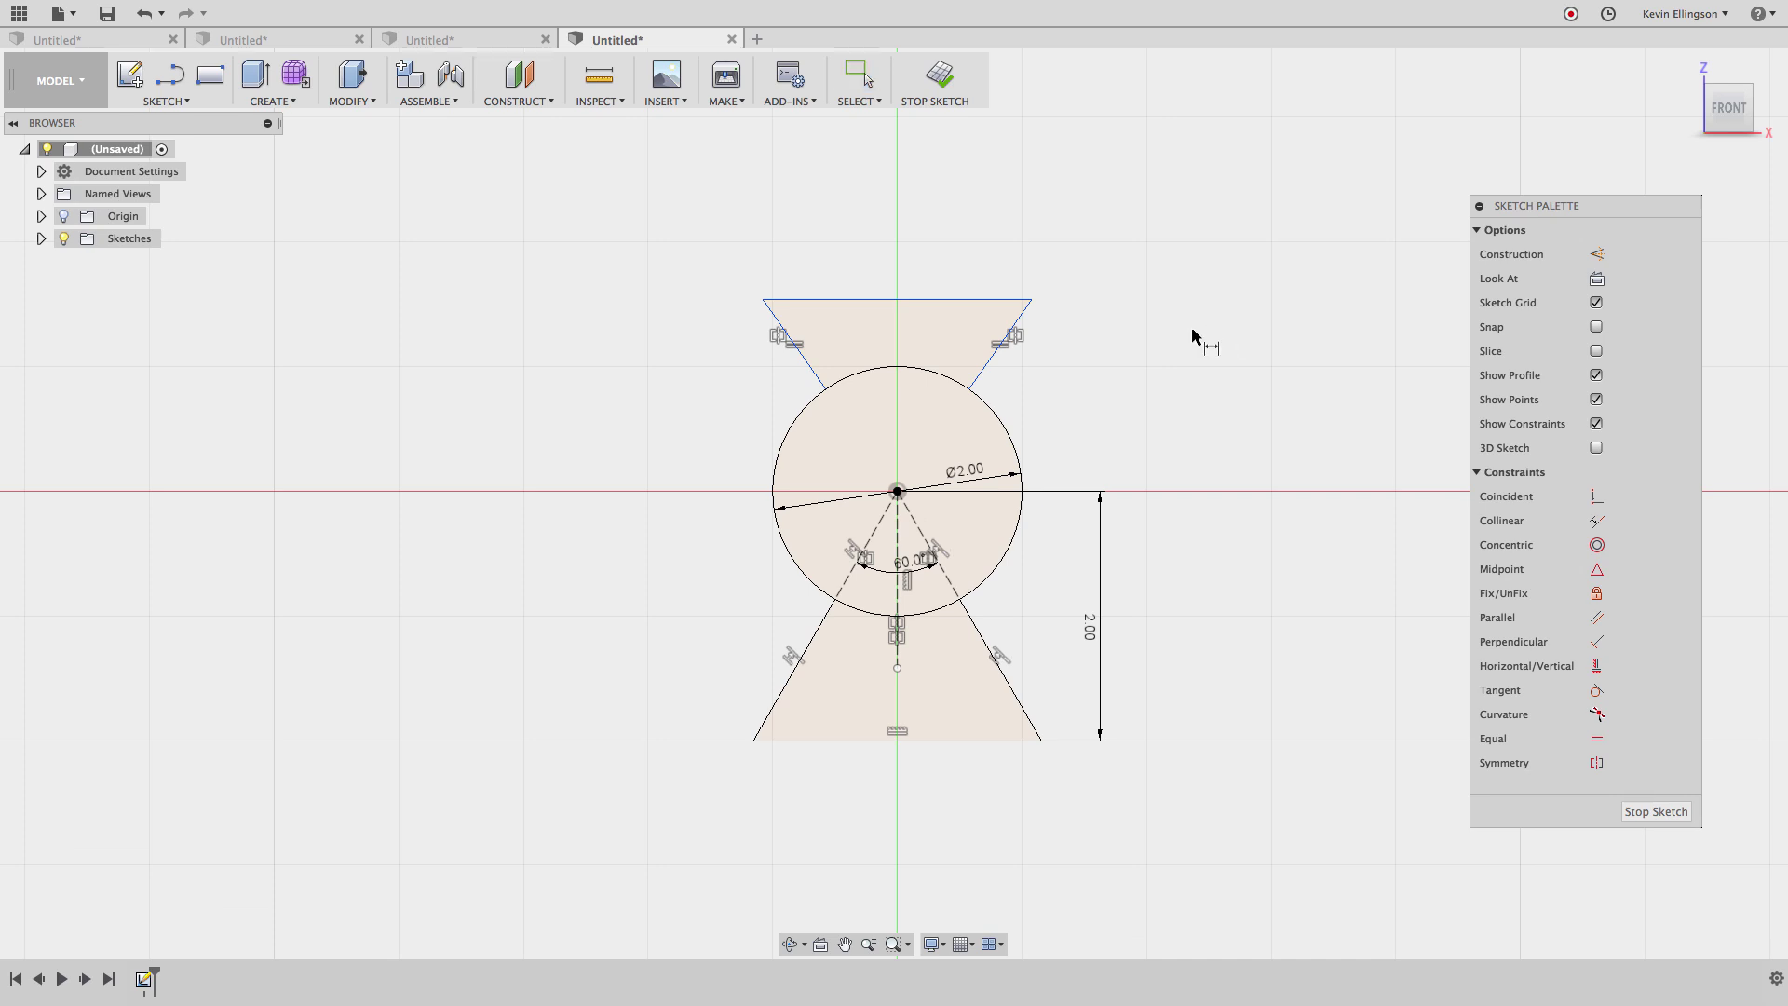
click(983, 368)
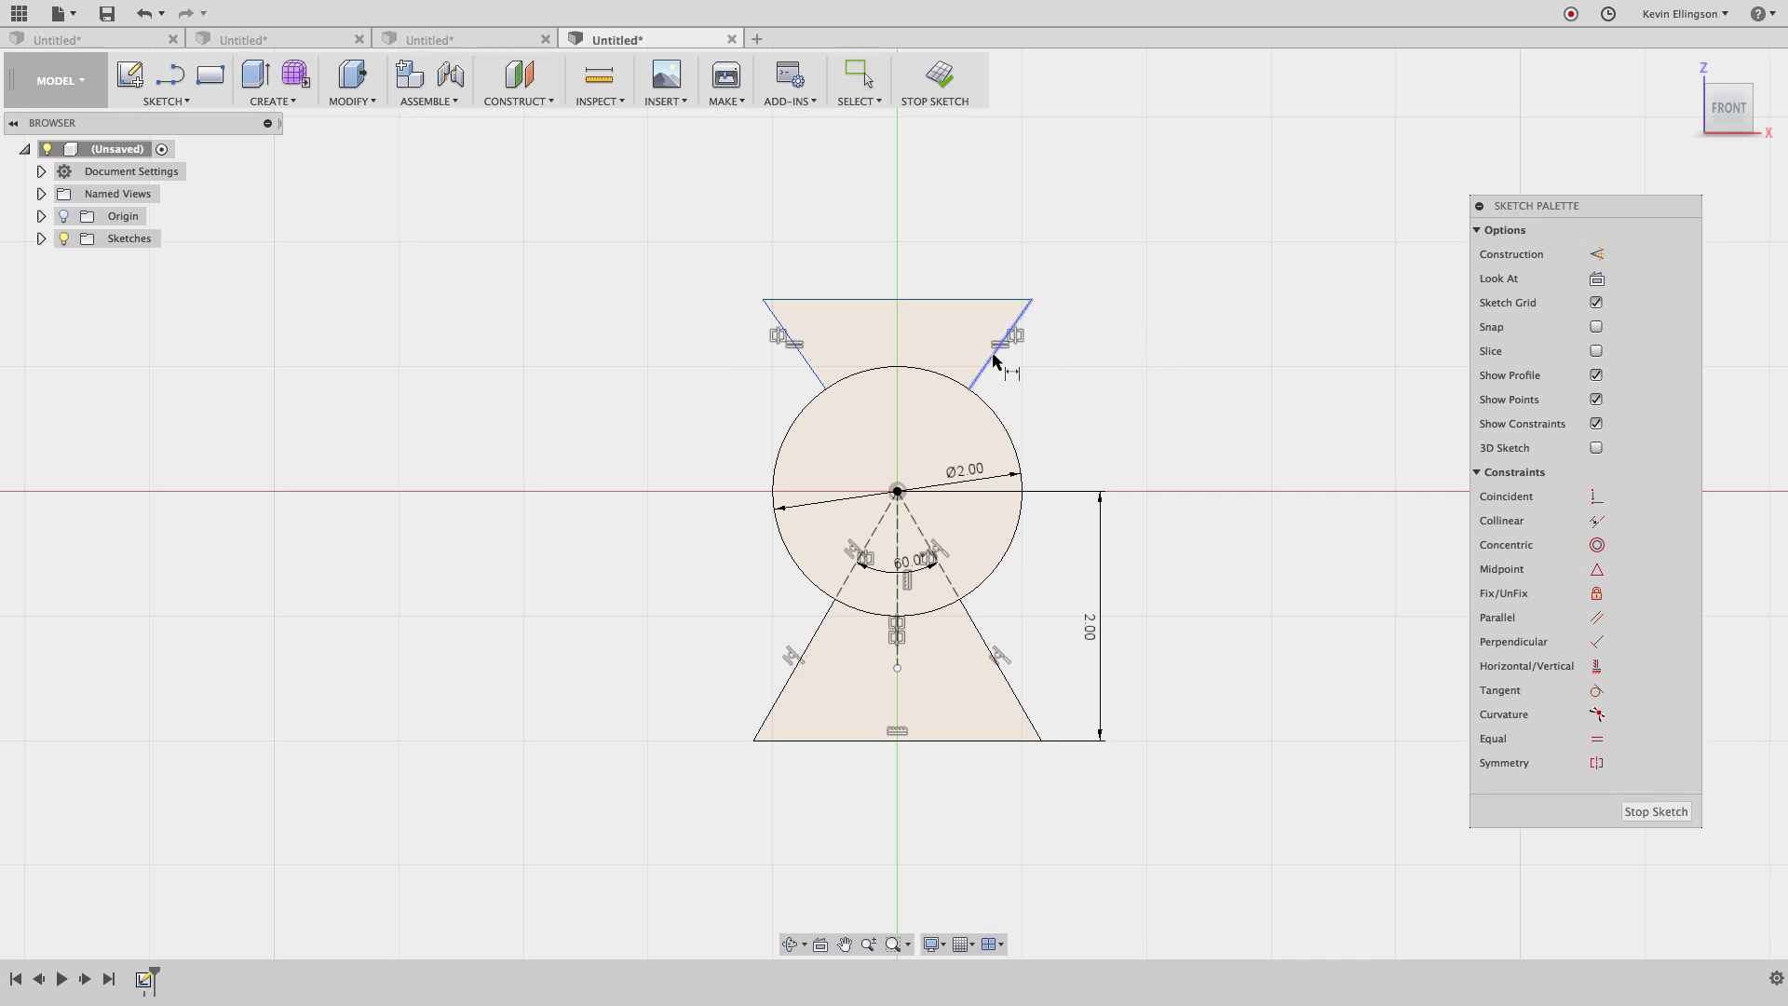
click(812, 369)
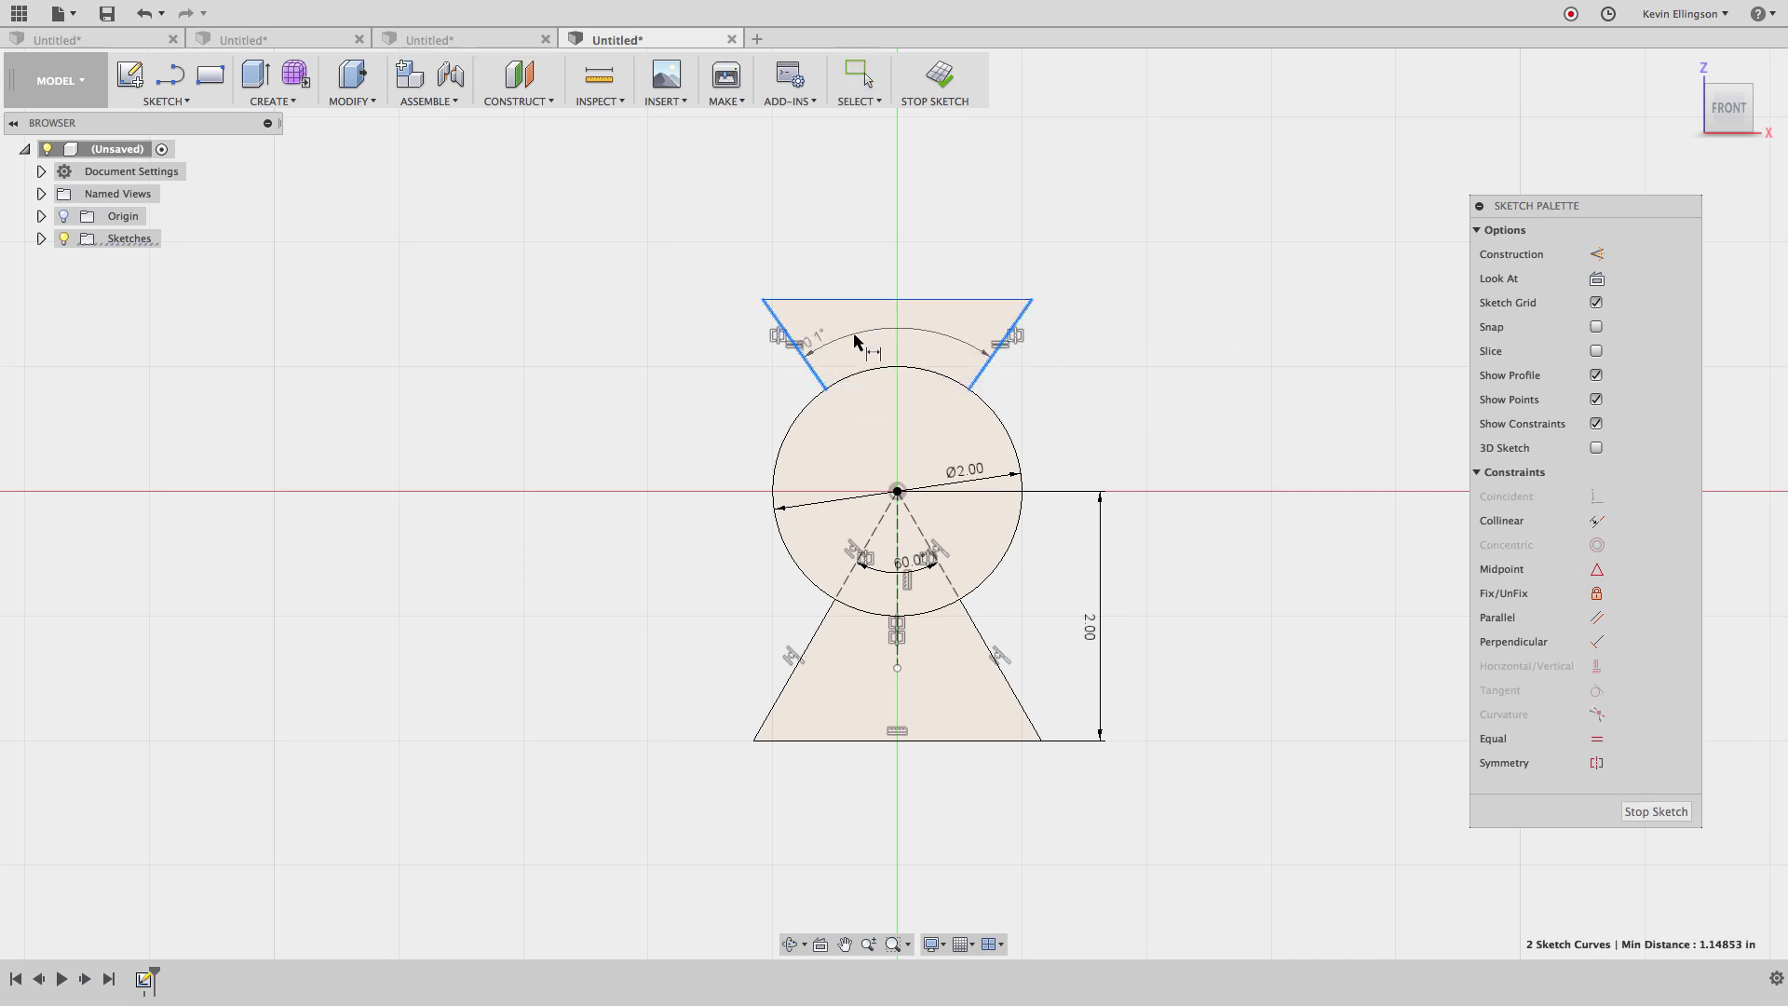
click(902, 324)
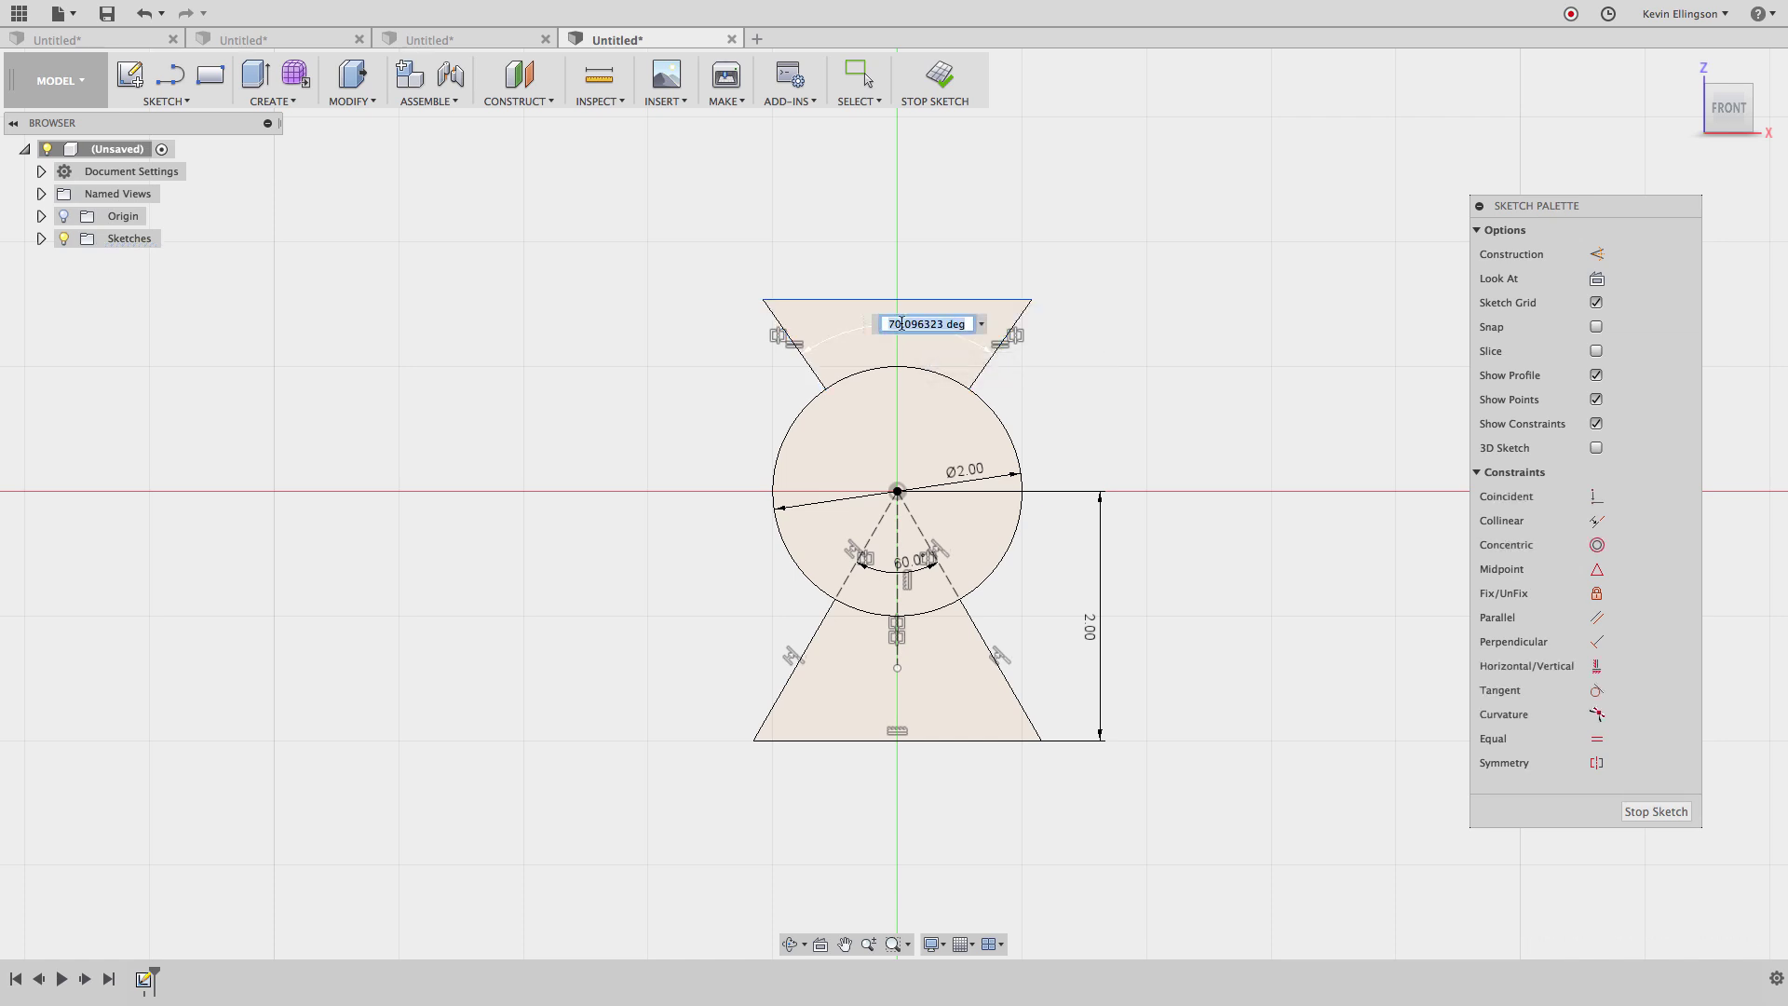
text(60)
key(Return)
key(Escape)
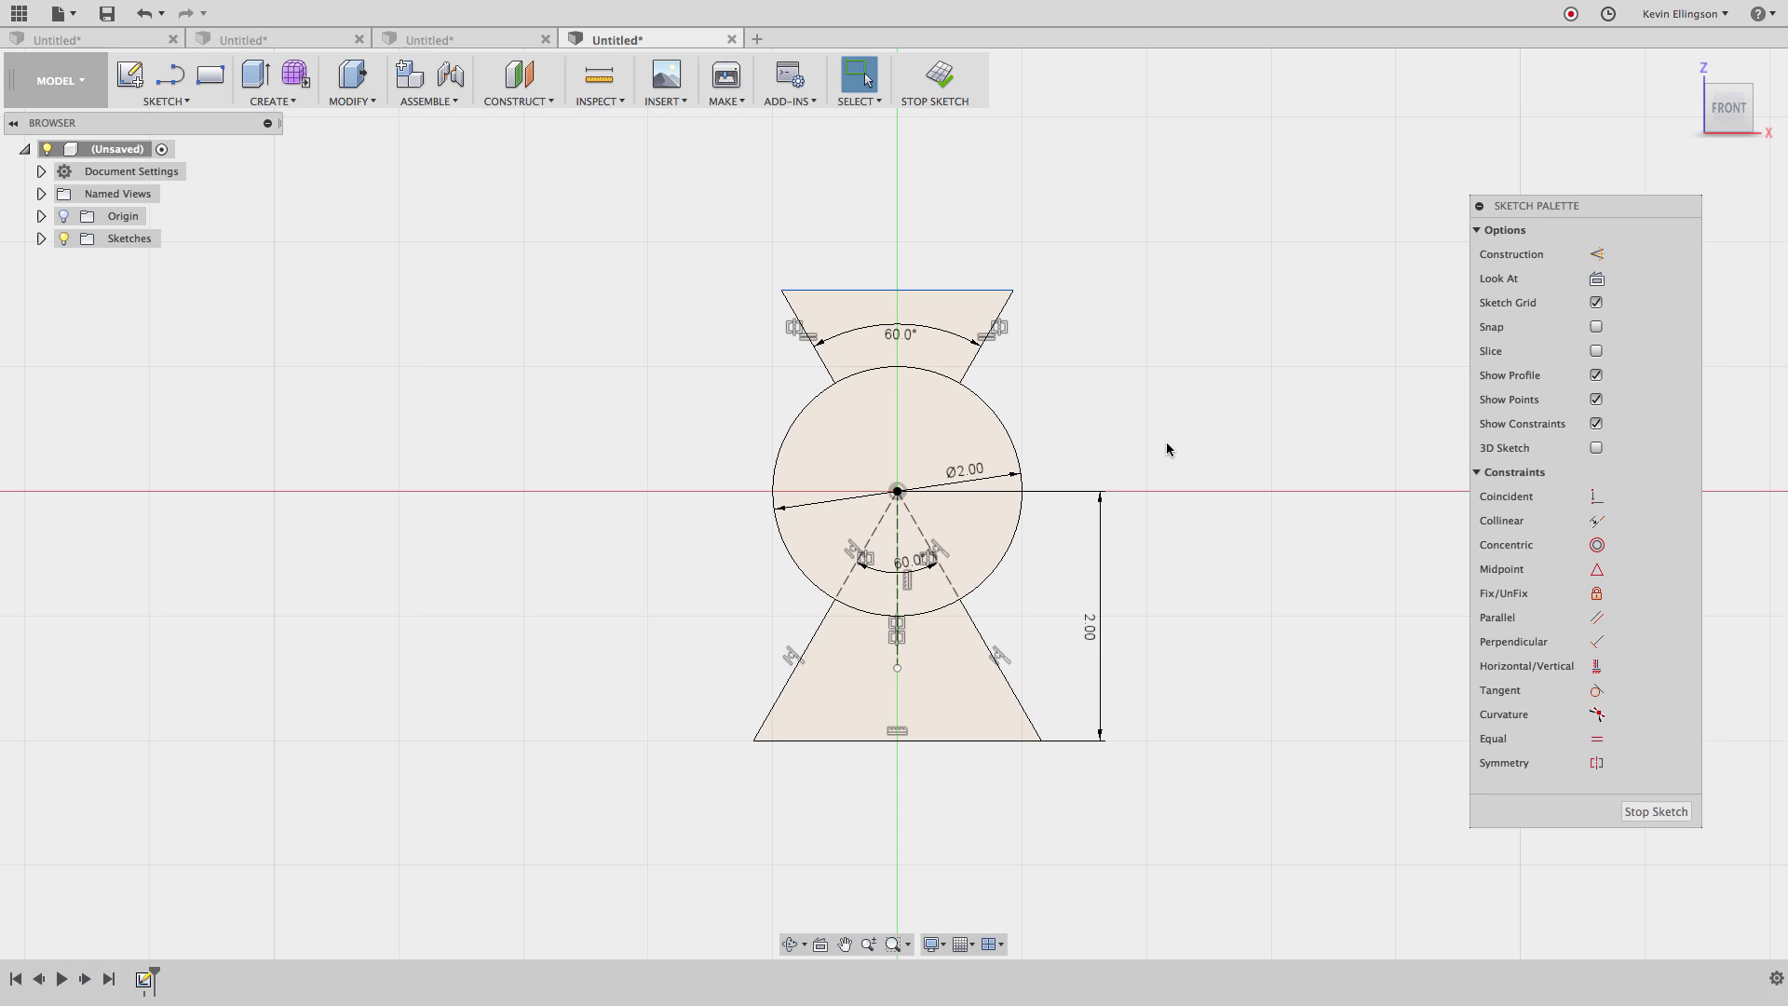
Step: Dimension the distance from the circle's centre to the upper flare's top line, linking its value to the lower flare's 2.00 in height dimension
click(897, 491)
click(934, 291)
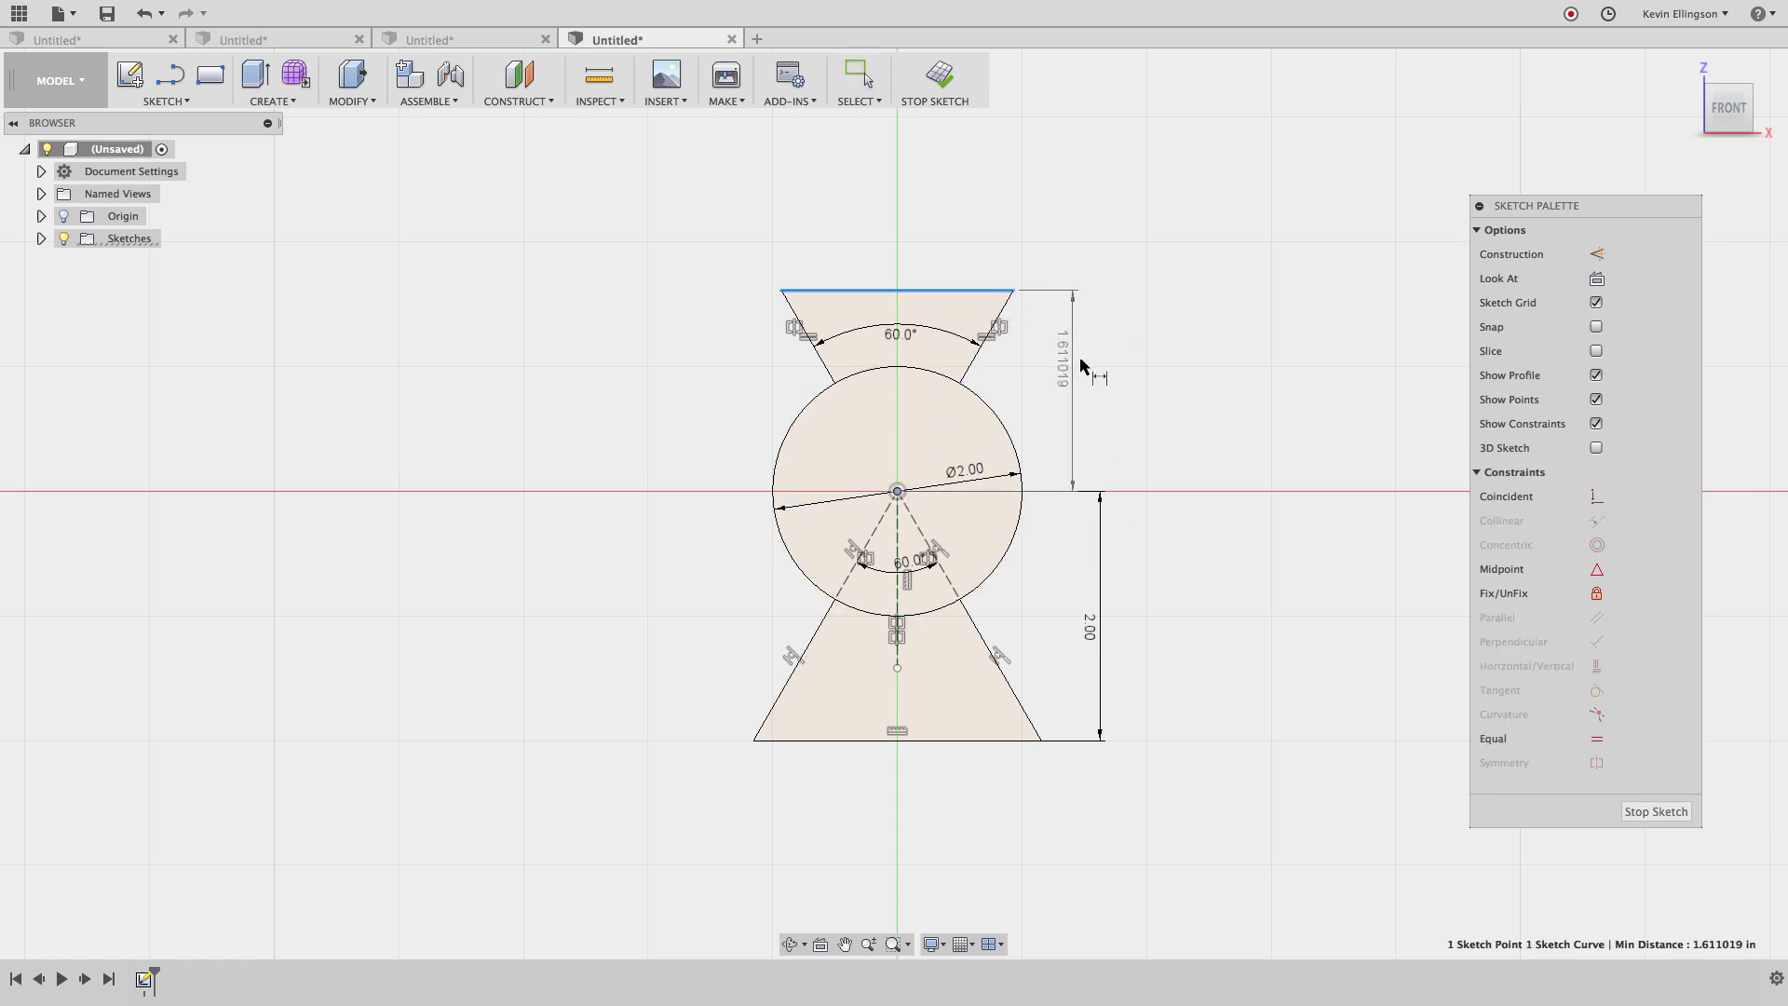
click(1098, 371)
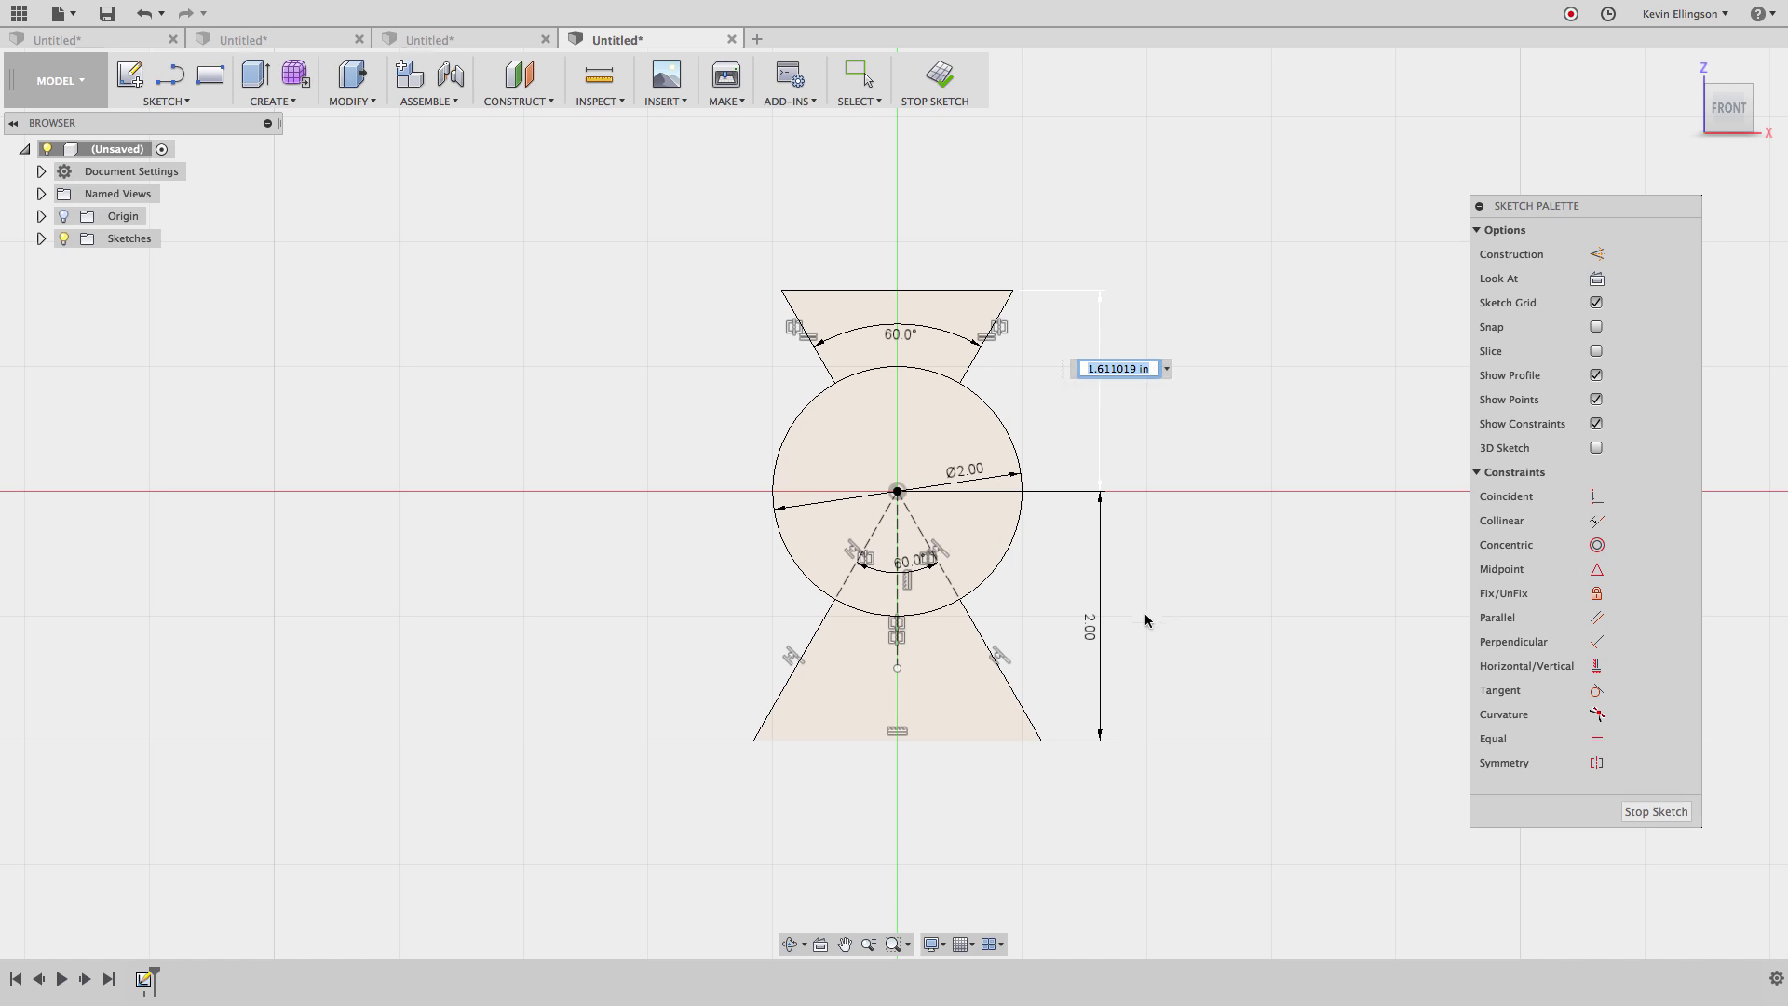
click(1093, 627)
key(Return)
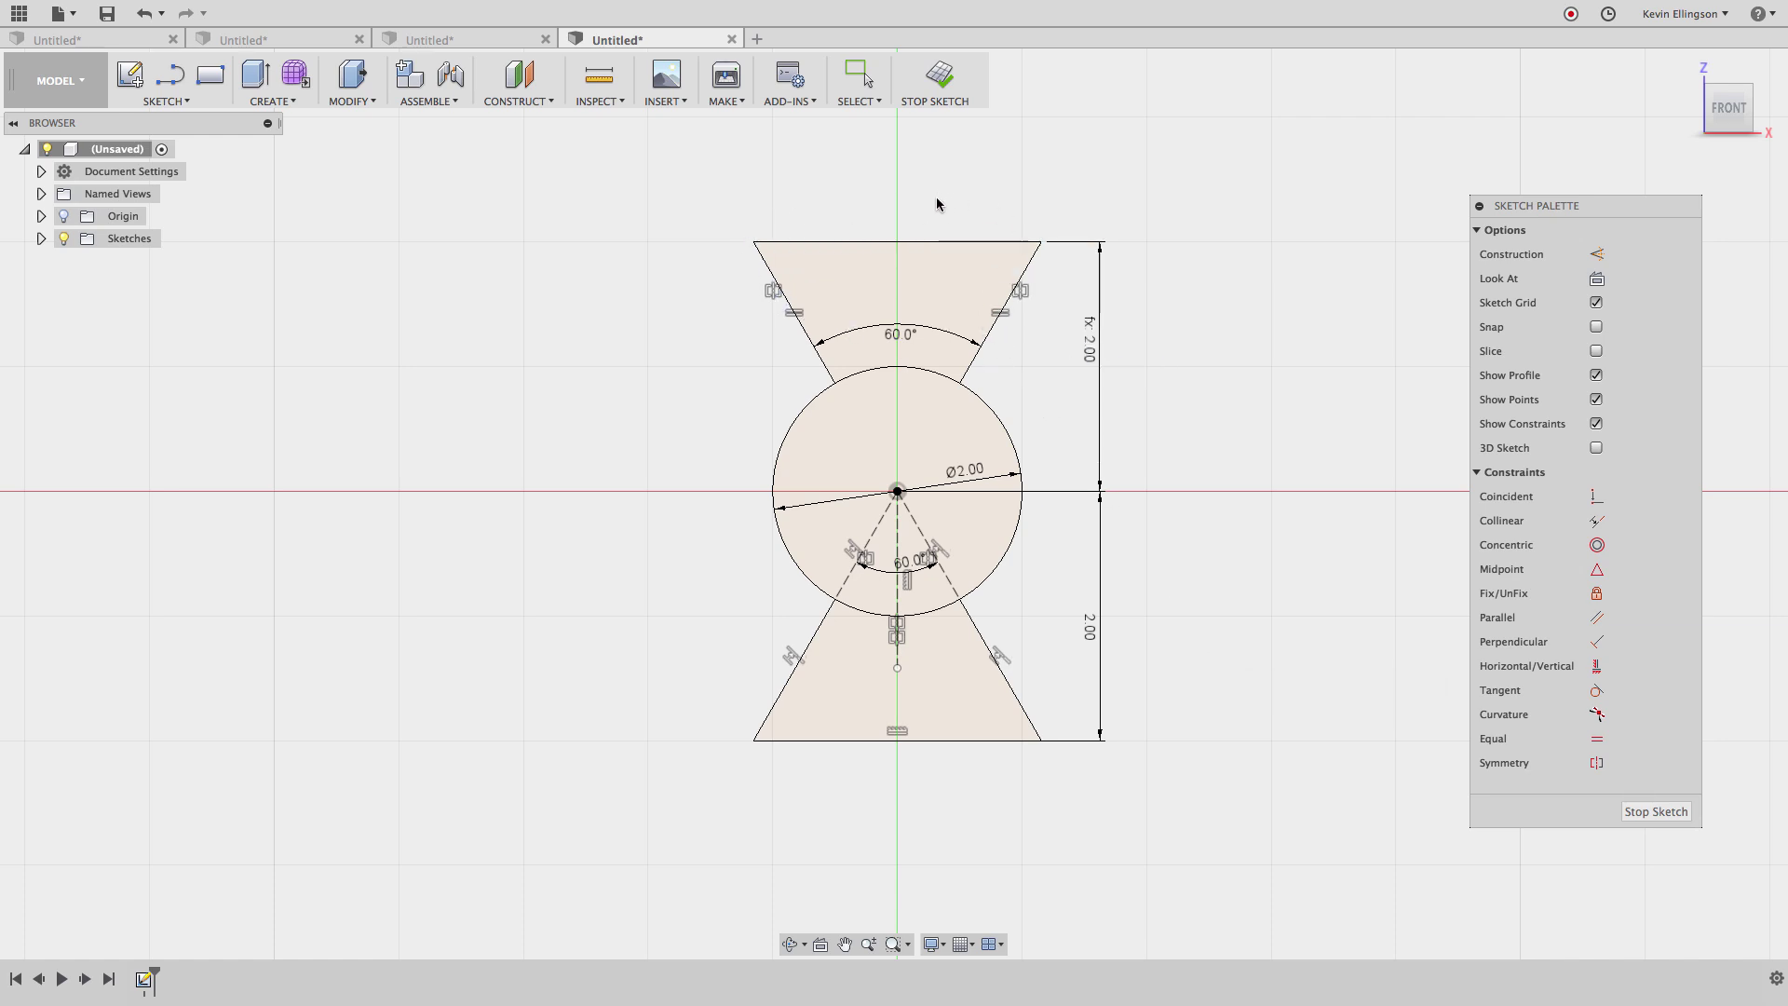
Step: Set the distance from the circle's centre to the lower flare's base line to 2.5 in
double_click(1092, 631)
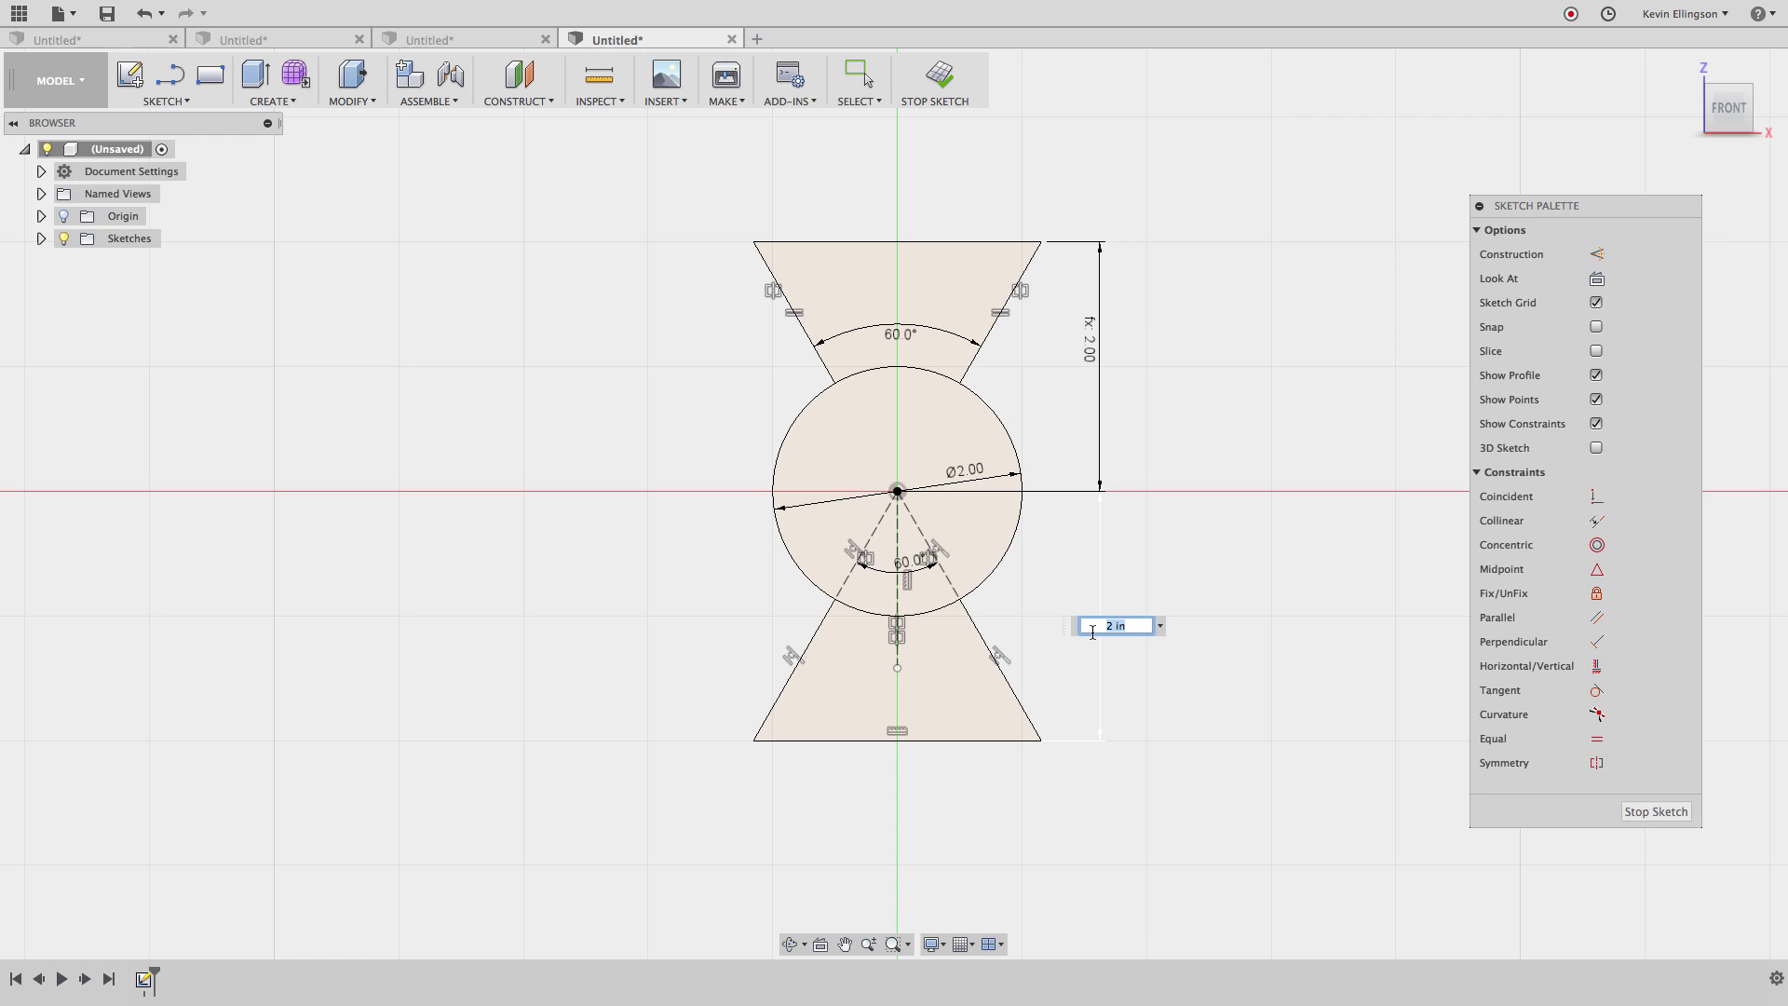
text(2.5)
key(Return)
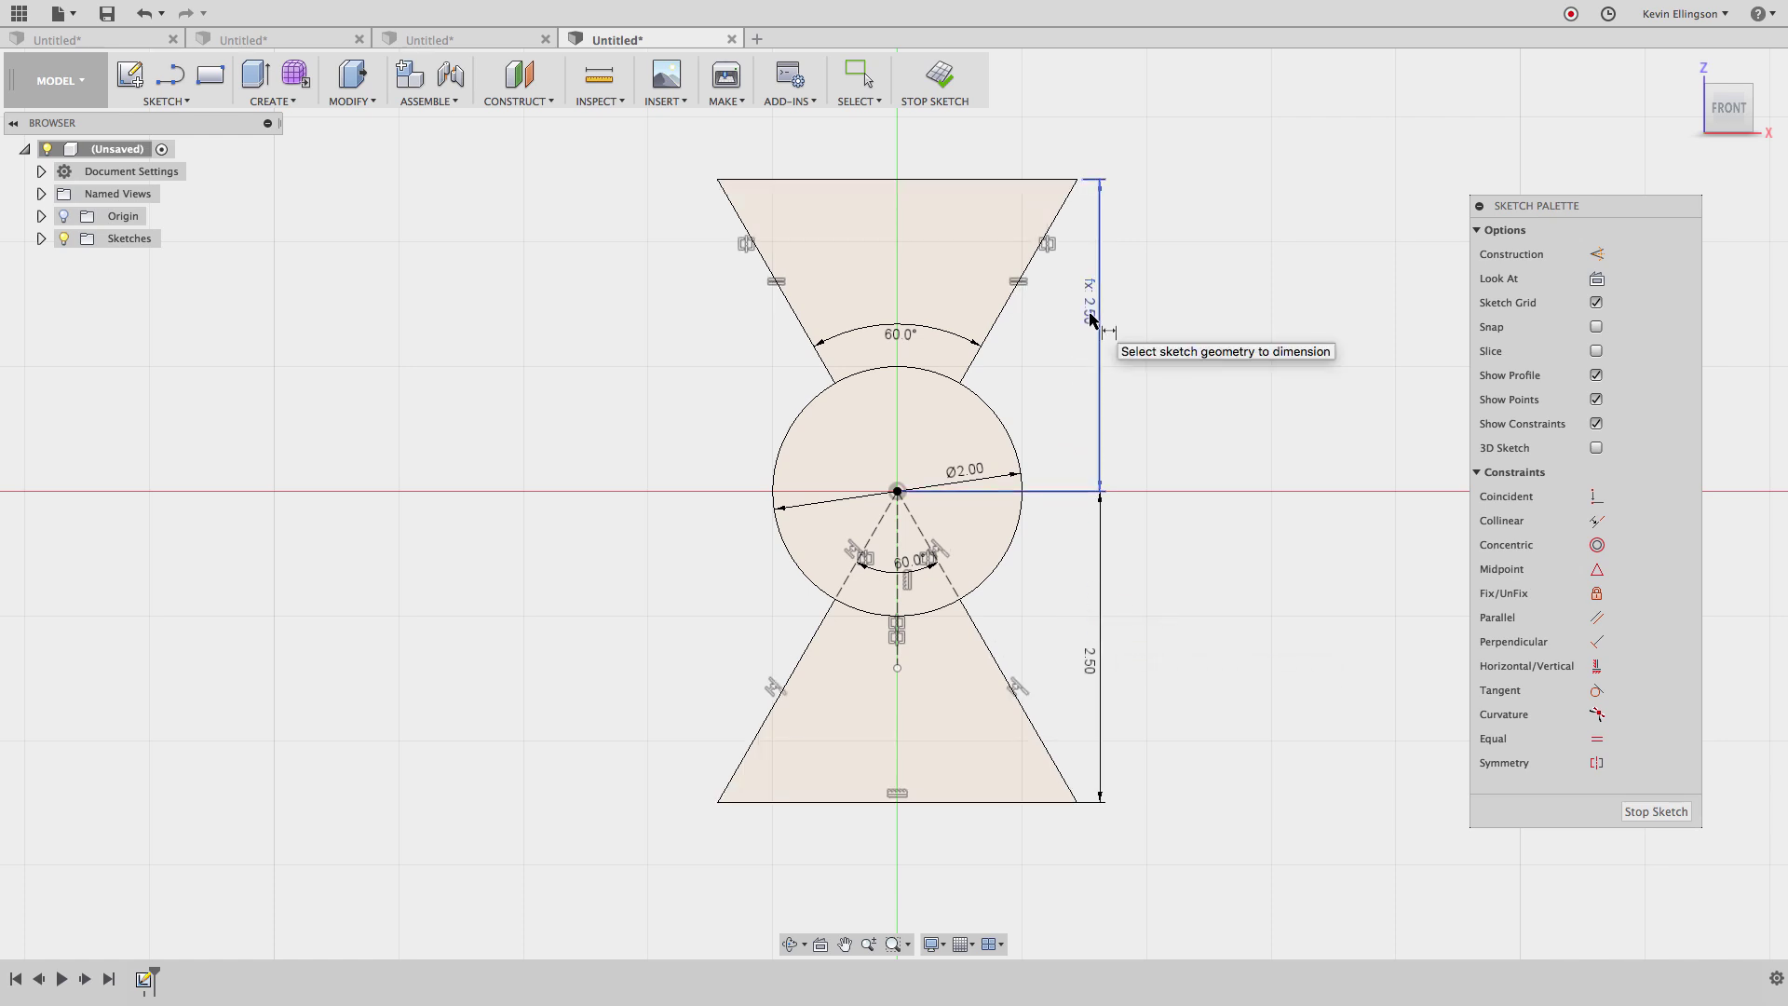